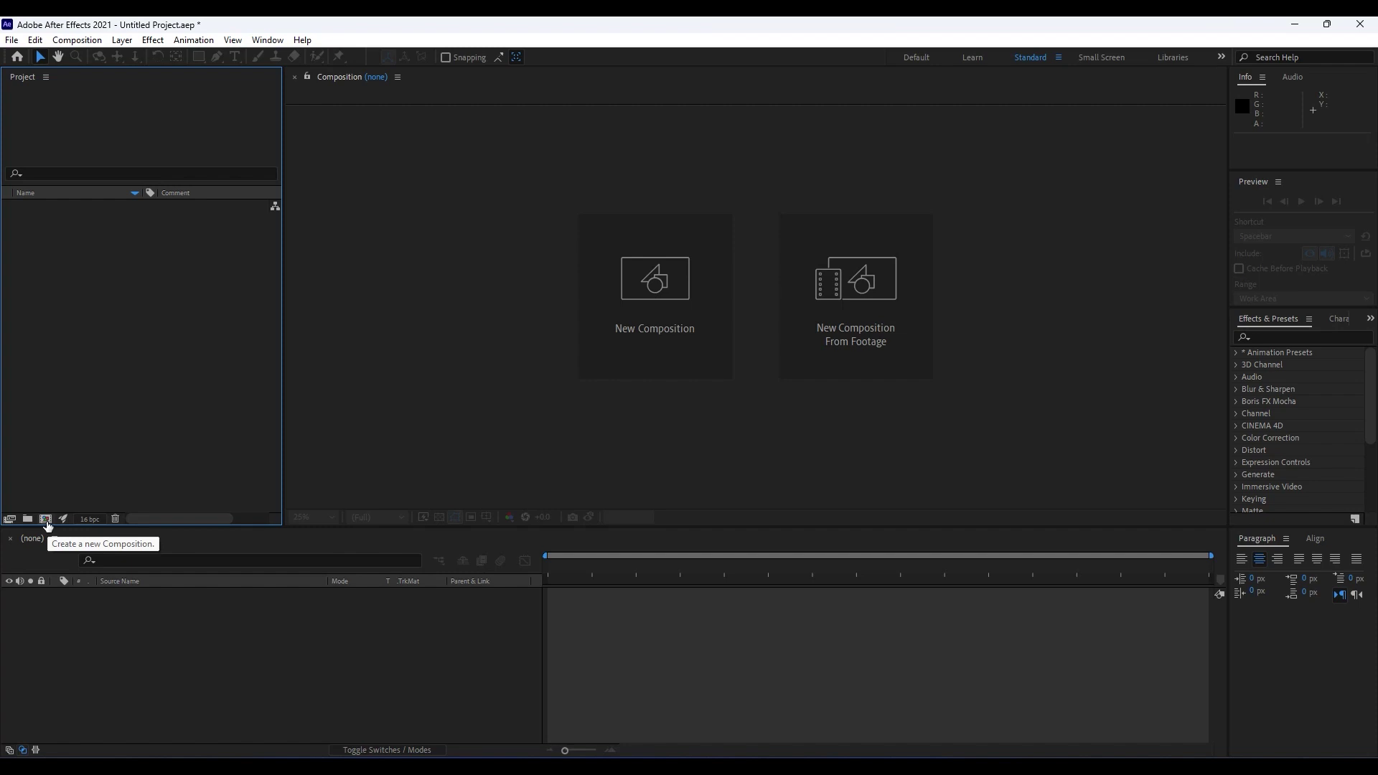
# Step: Create a new composition named Background with a width of 1920 px and a height of 1080 px
pyautogui.click(45, 518)
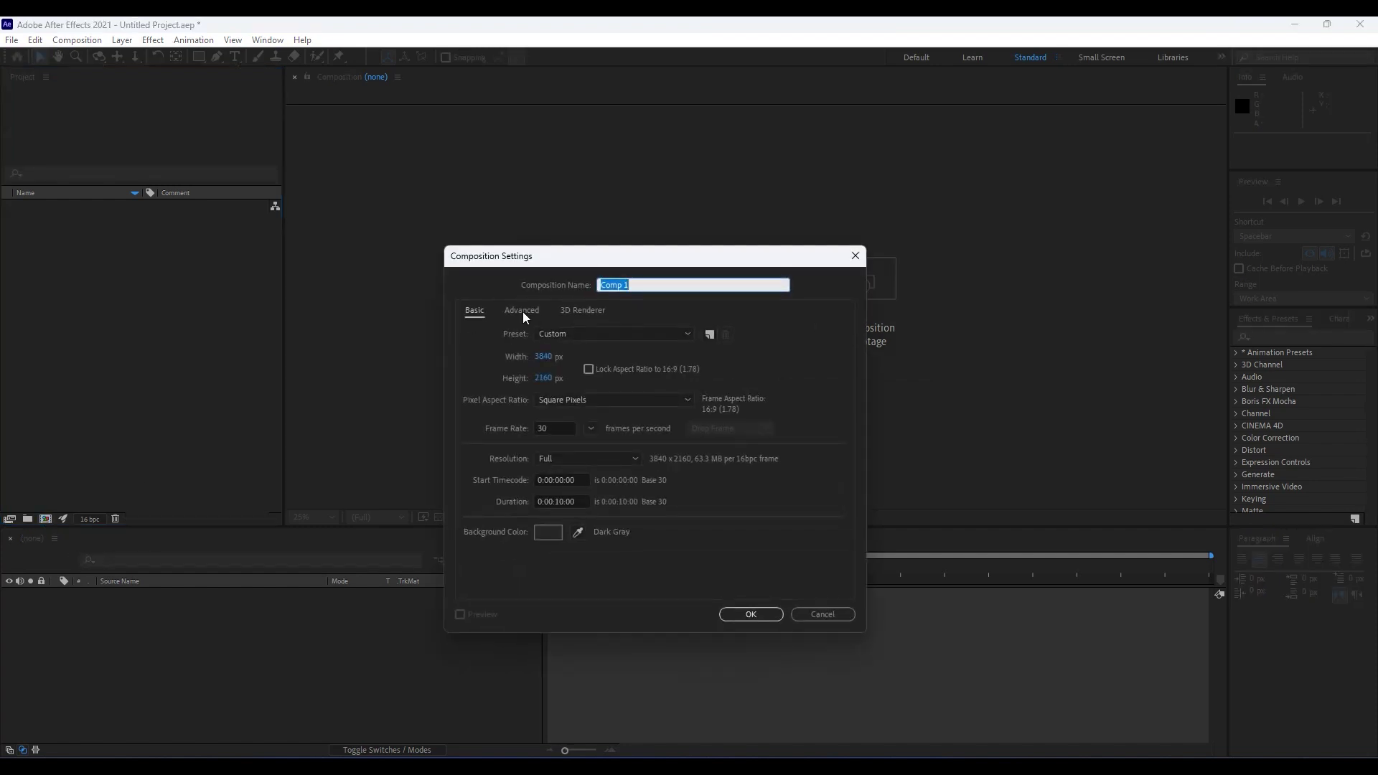
pyautogui.click(545, 358)
pyautogui.write('198')
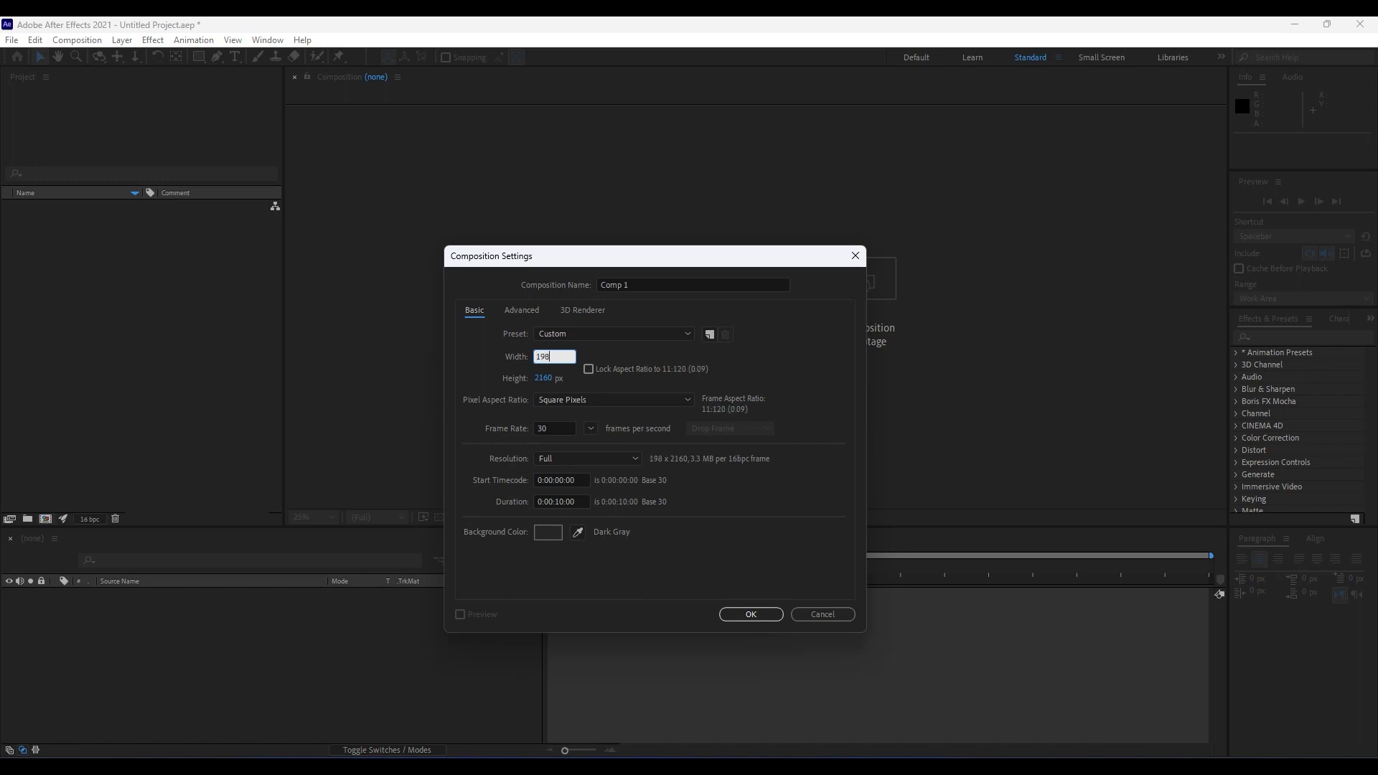
pyautogui.write('0')
pyautogui.click(544, 378)
pyautogui.write('1080')
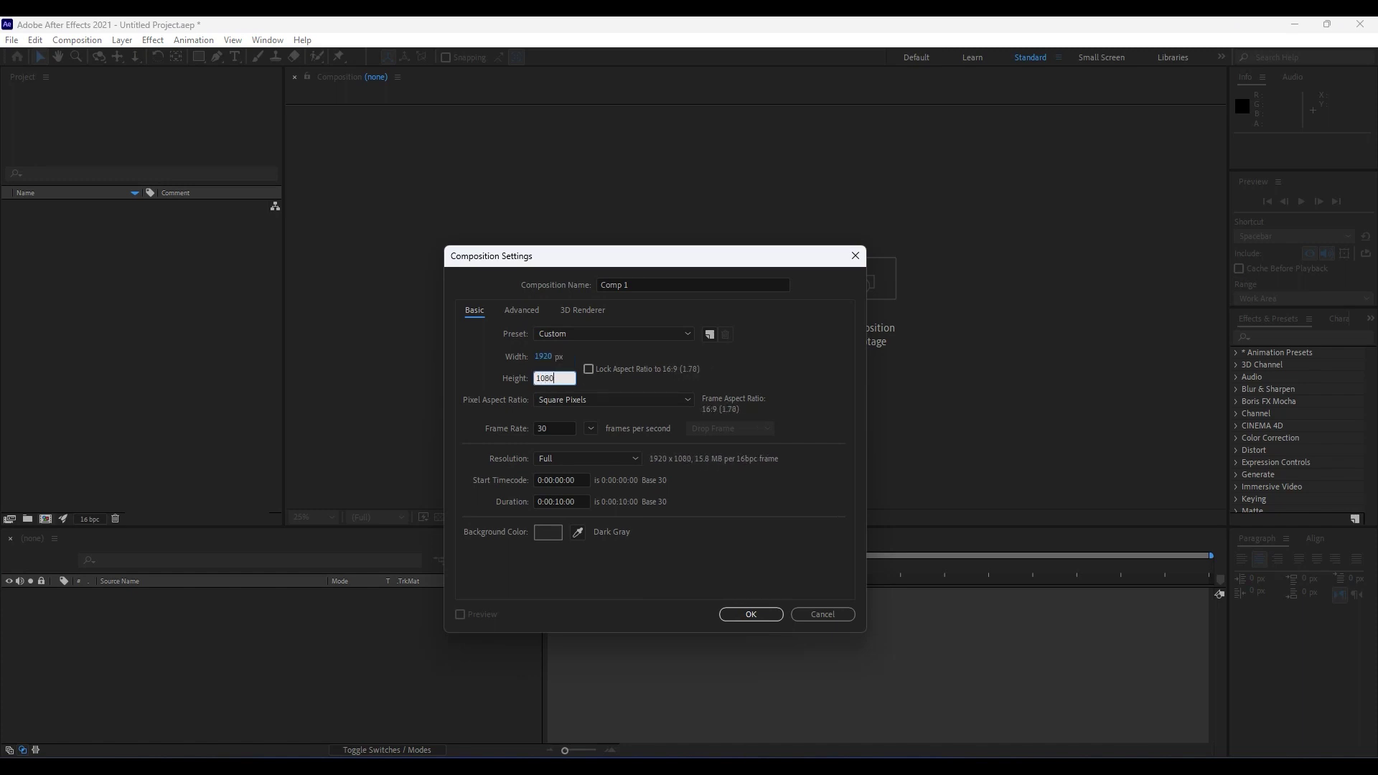
pyautogui.click(651, 280)
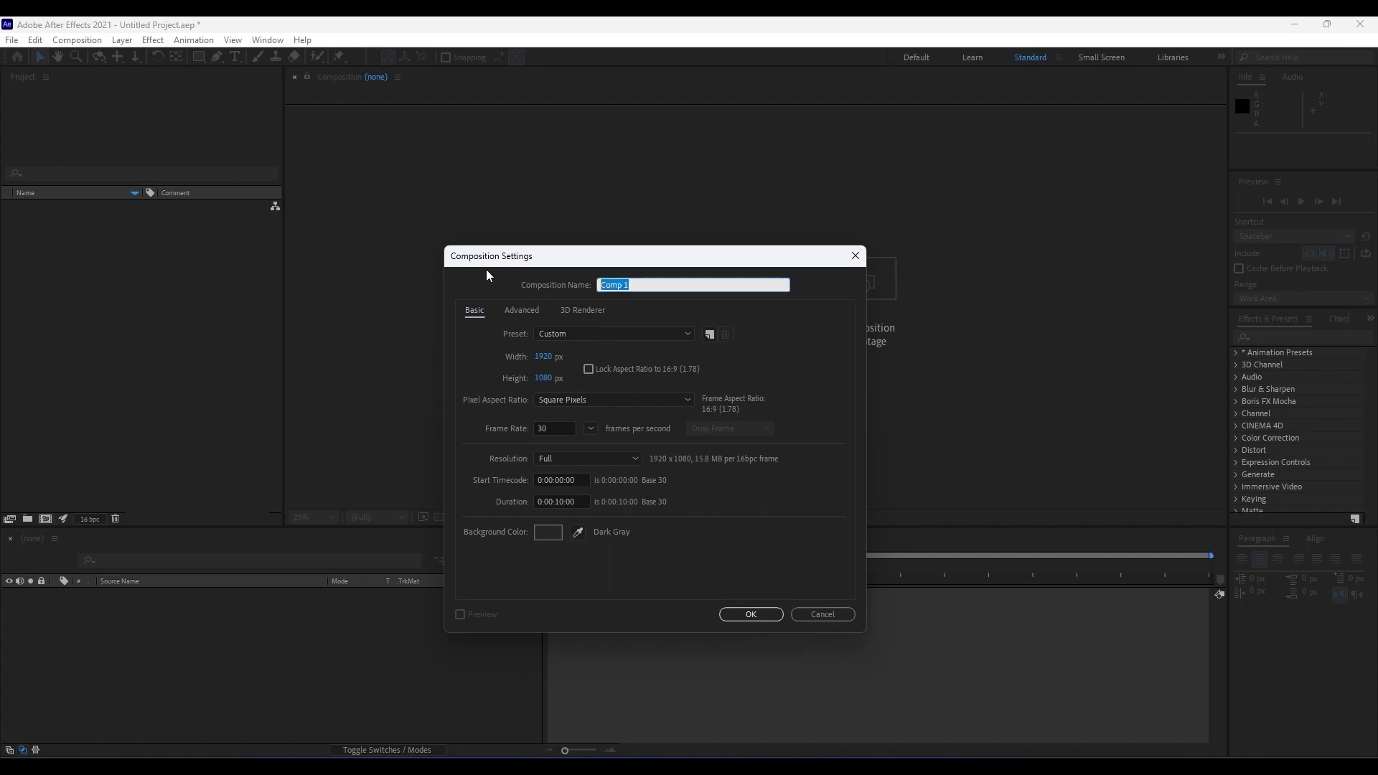
pyautogui.write('Background')
pyautogui.click(749, 614)
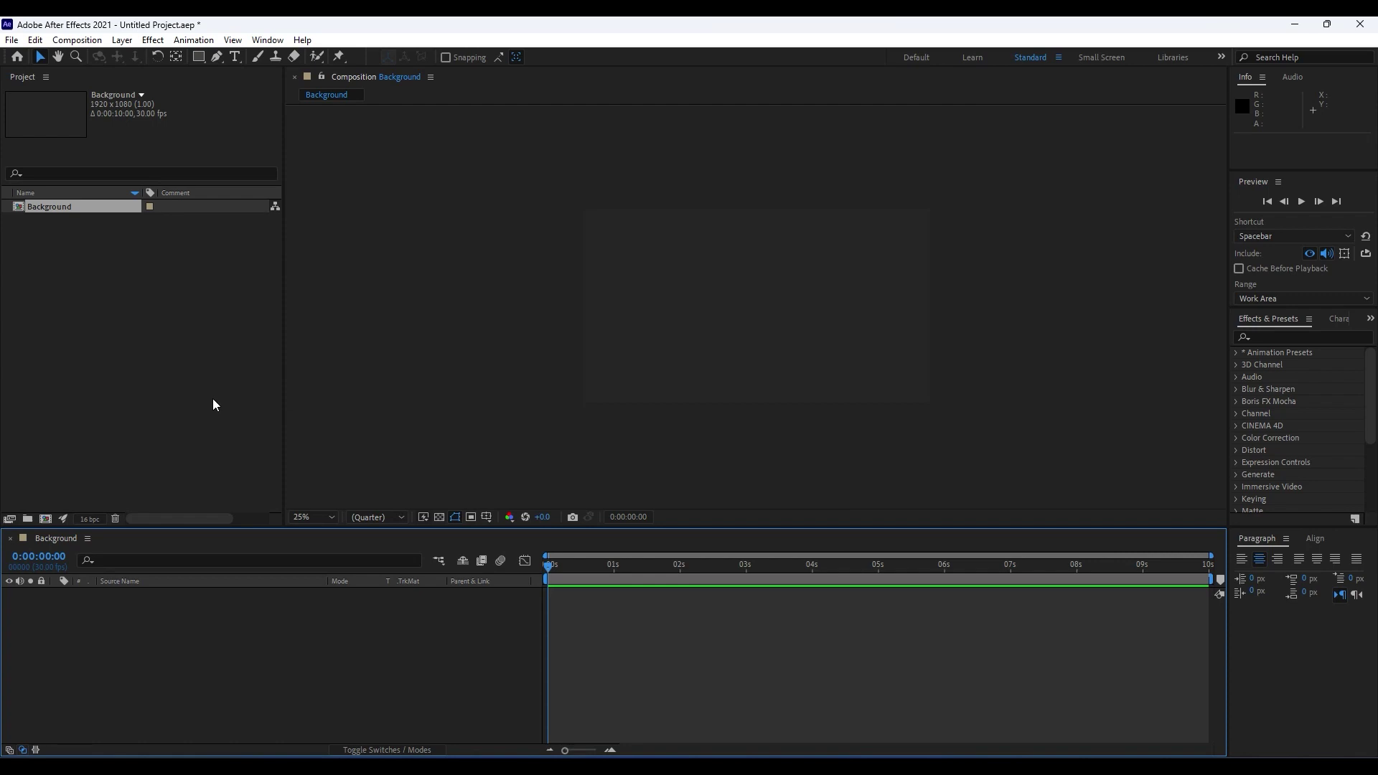
# Step: Add a new solid layer named Background to the composition
pyautogui.rightClick(294, 682)
pyautogui.moveTo(361, 498)
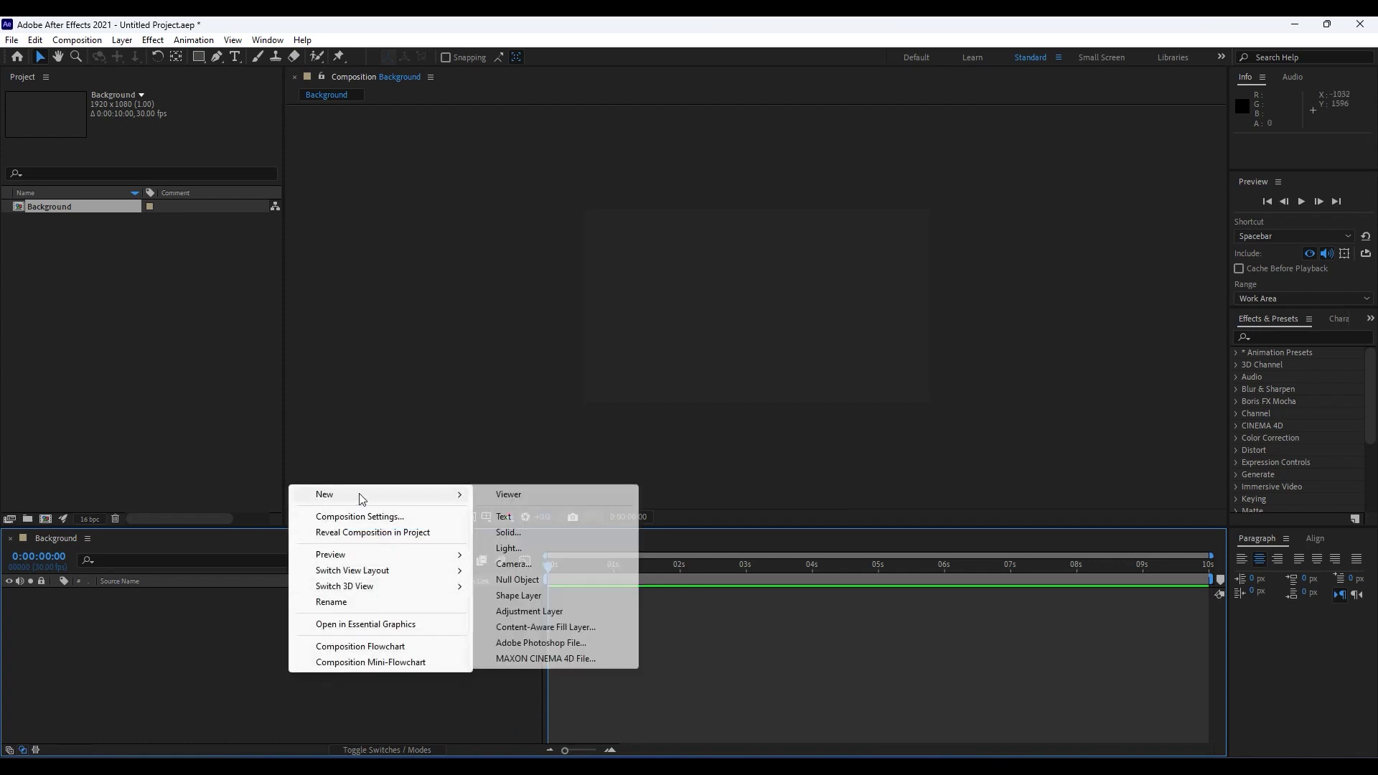
pyautogui.click(525, 534)
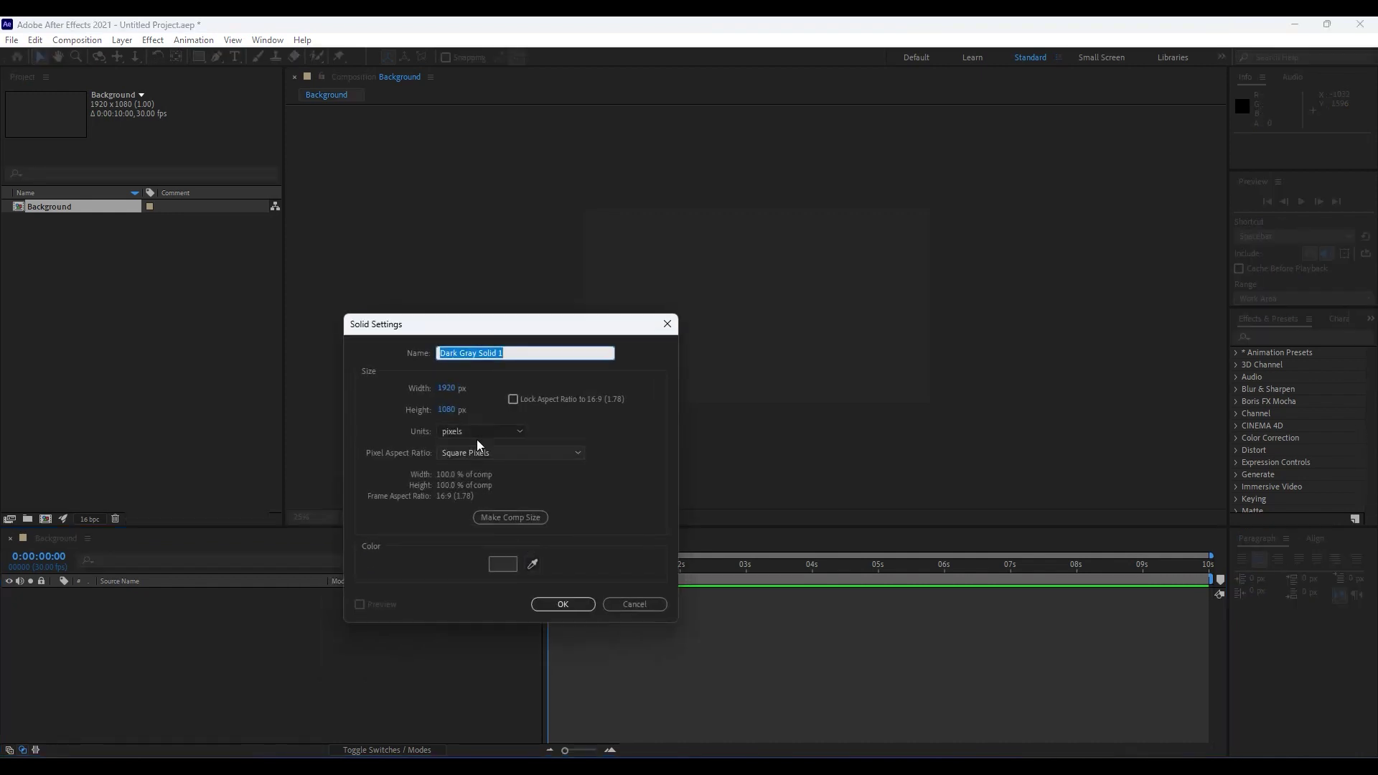
pyautogui.write('Backg')
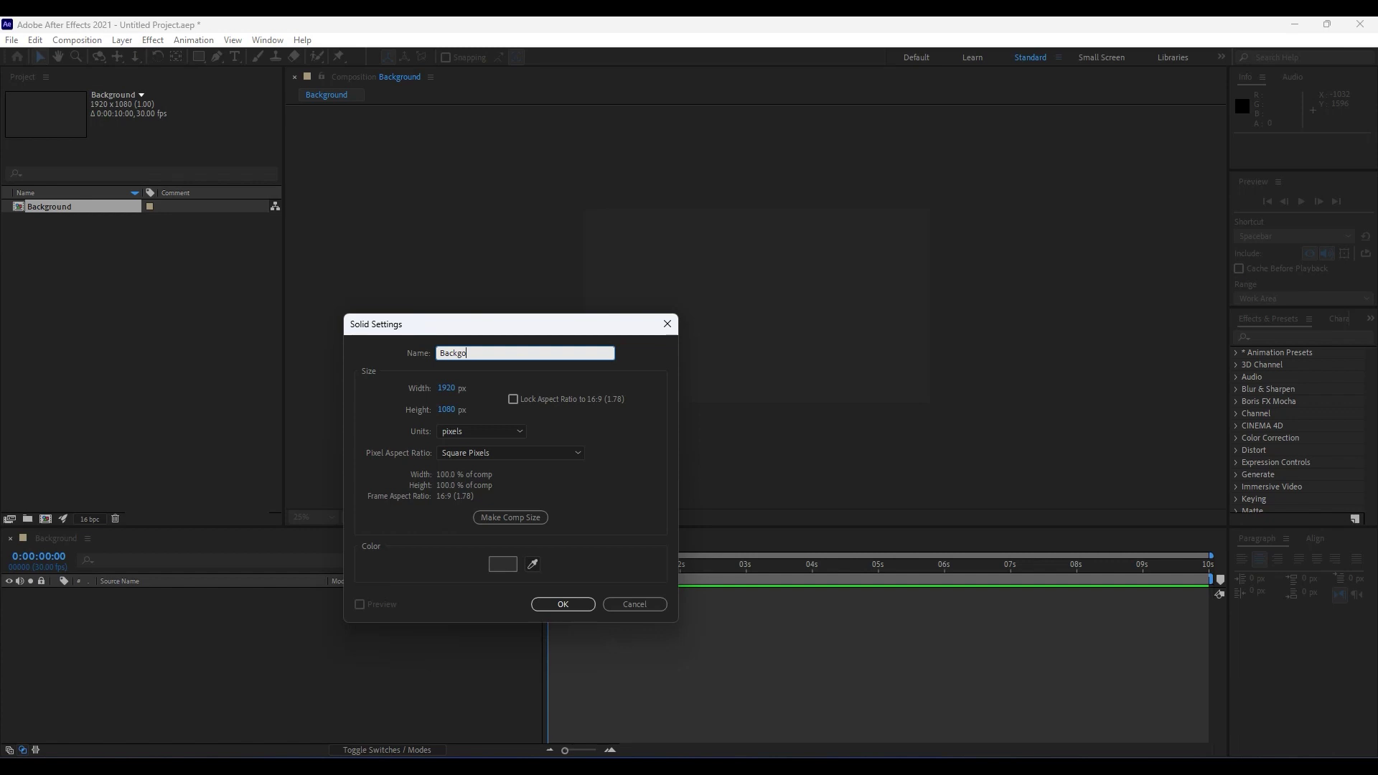
pyautogui.write('round')
pyautogui.press('Return')
pyautogui.click(313, 613)
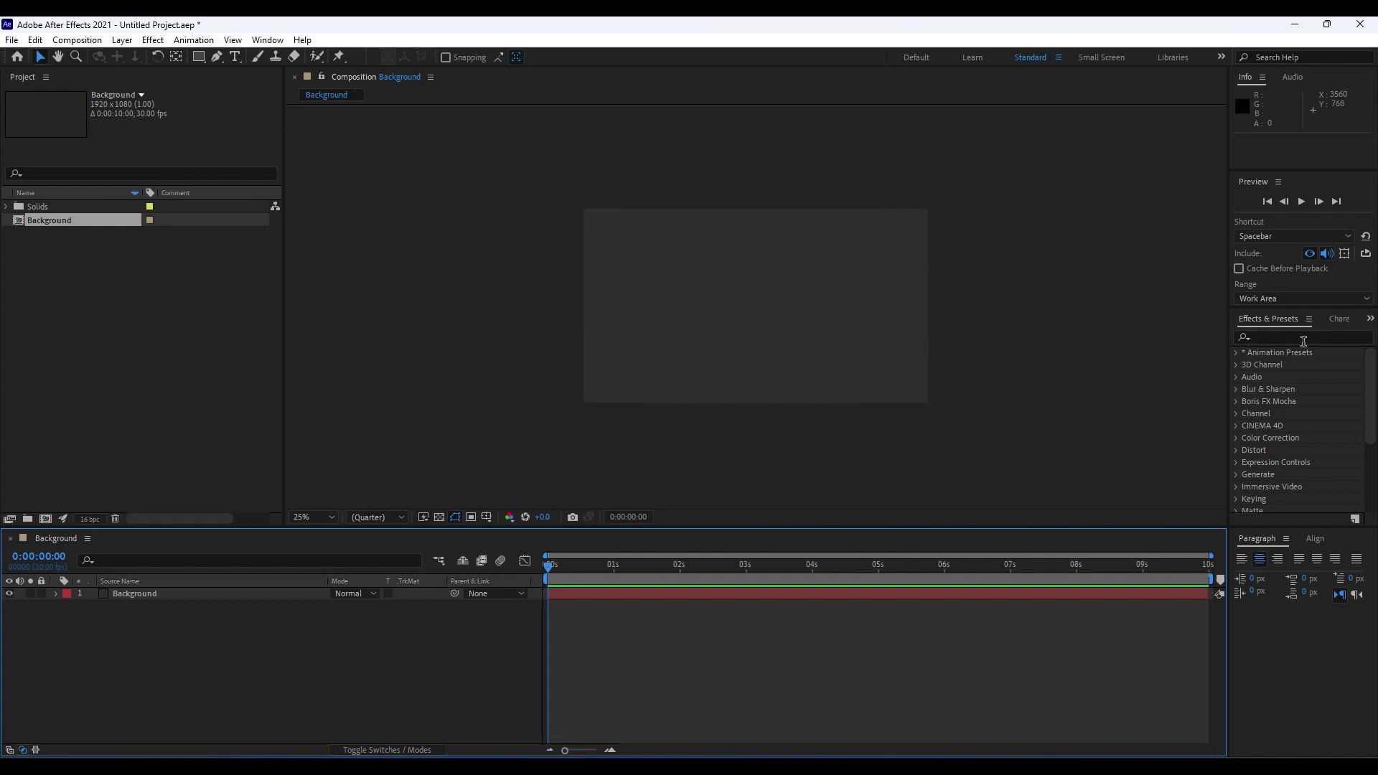
# Step: Find the Gradient Ramp effect and apply it to the Background solid layer
pyautogui.click(267, 41)
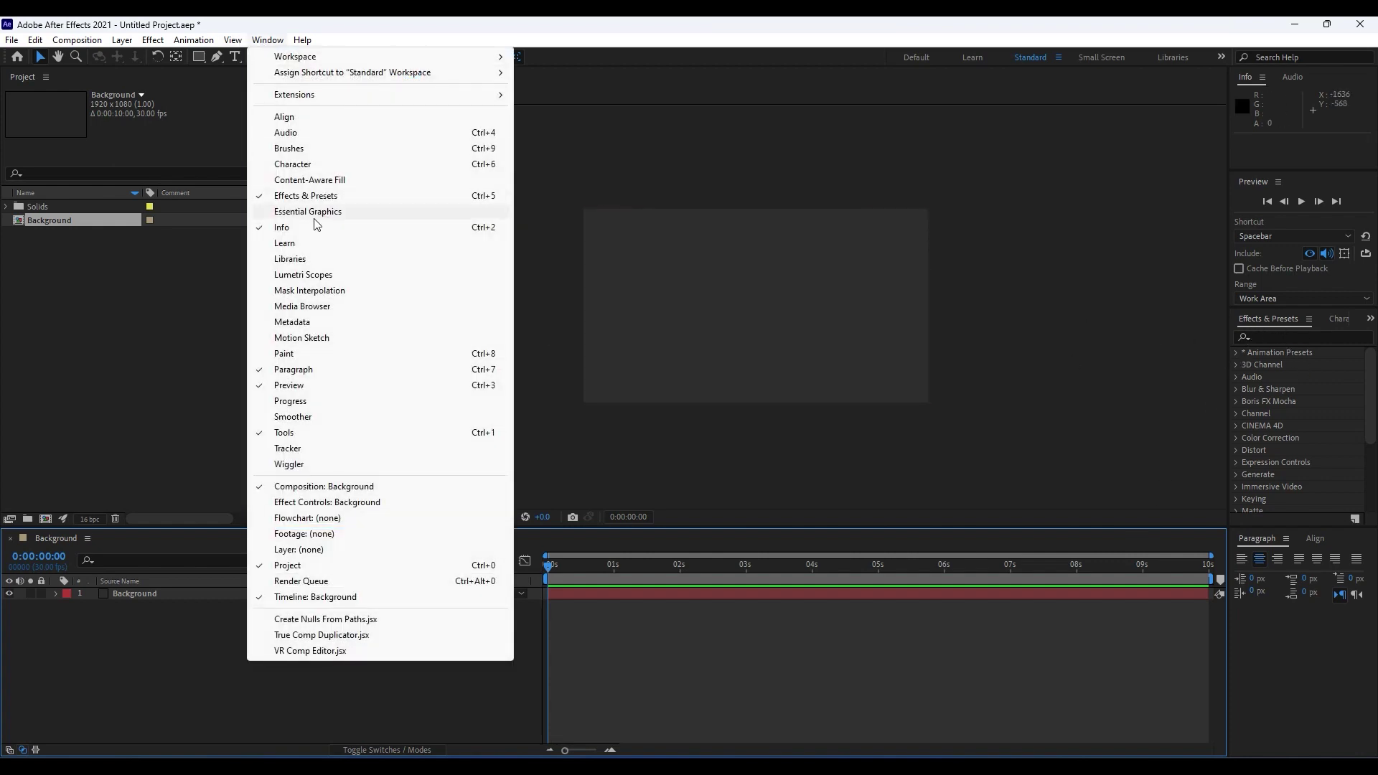
pyautogui.click(1302, 336)
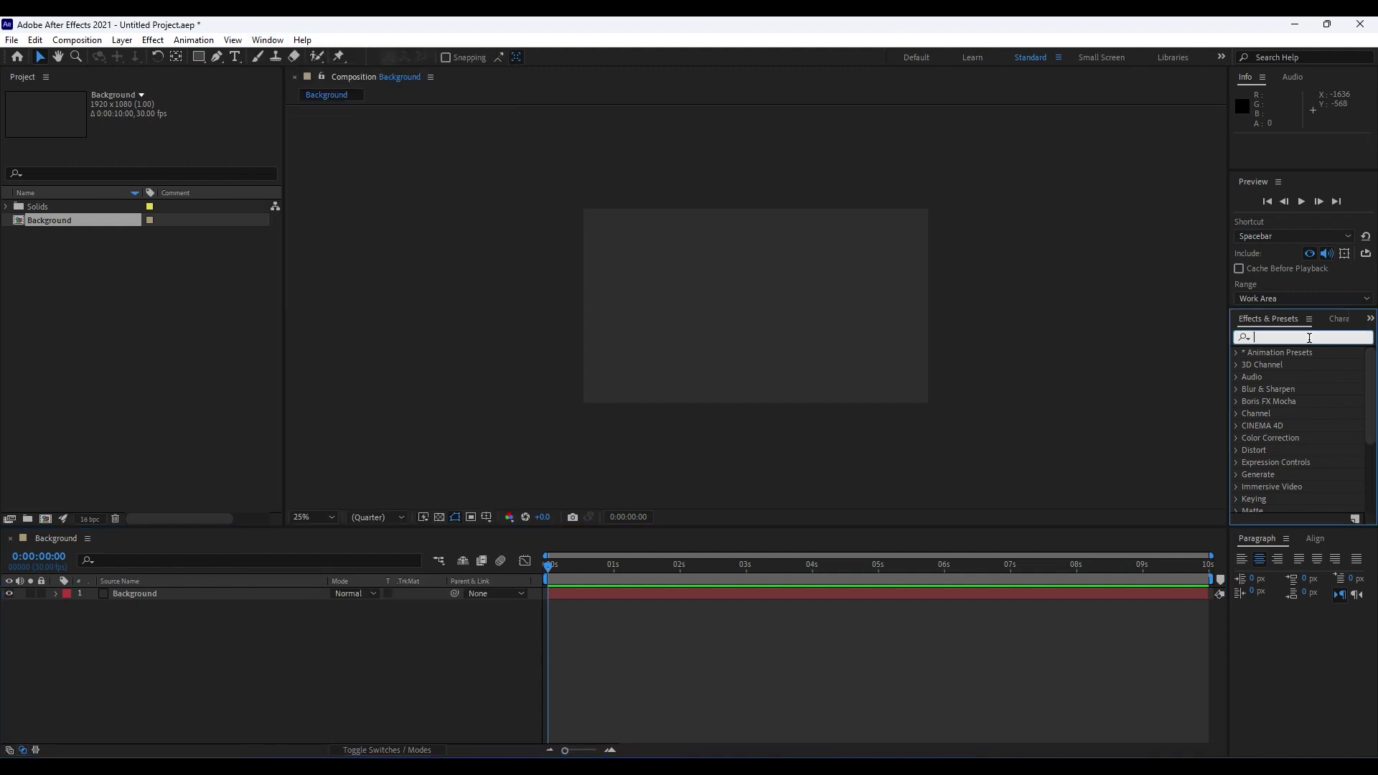
pyautogui.write('ramp')
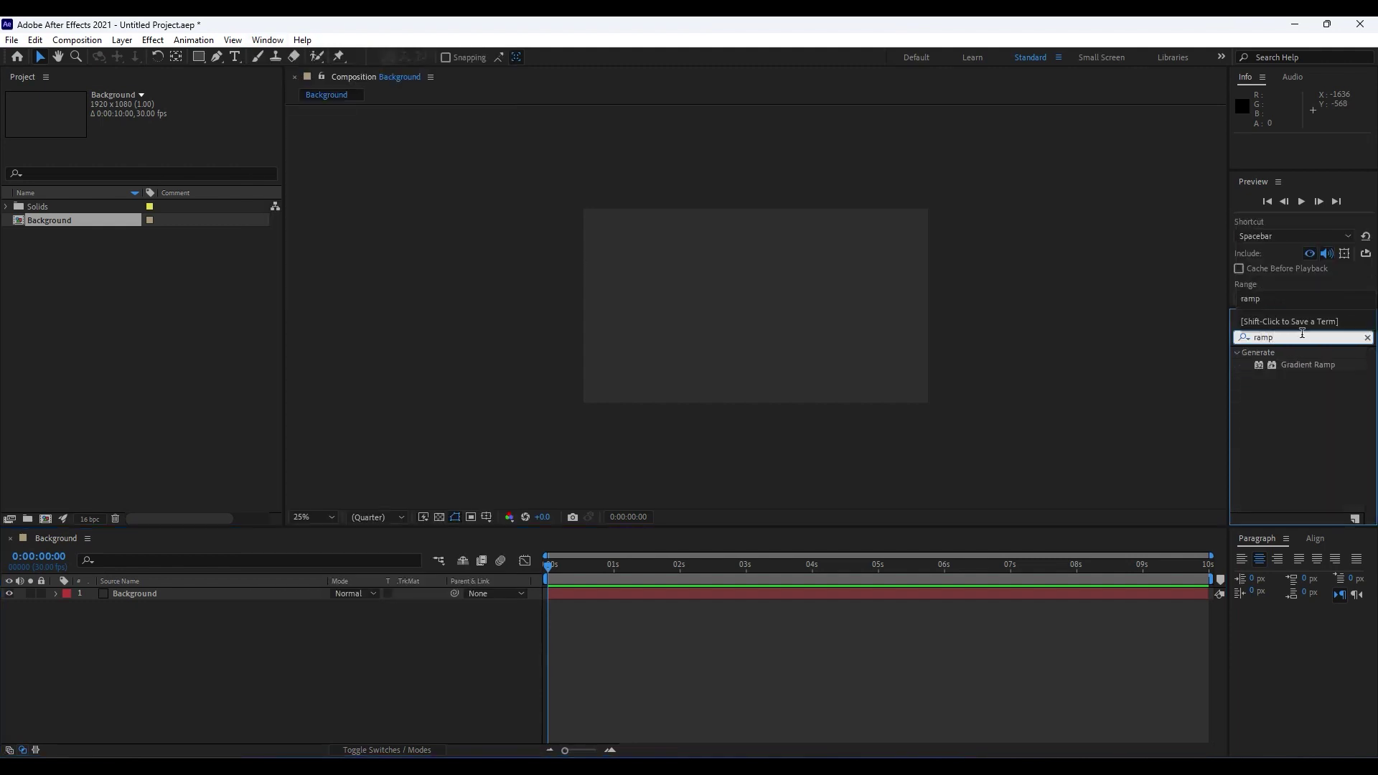
pyautogui.moveTo(1304, 365); pyautogui.dragTo(208, 604)
# Step: Place the ramp's start just outside the frame's lower-left corner, about (-80, 1088), and its end beyond the upper-right corner, about (2016, -16)
pyautogui.click(160, 121)
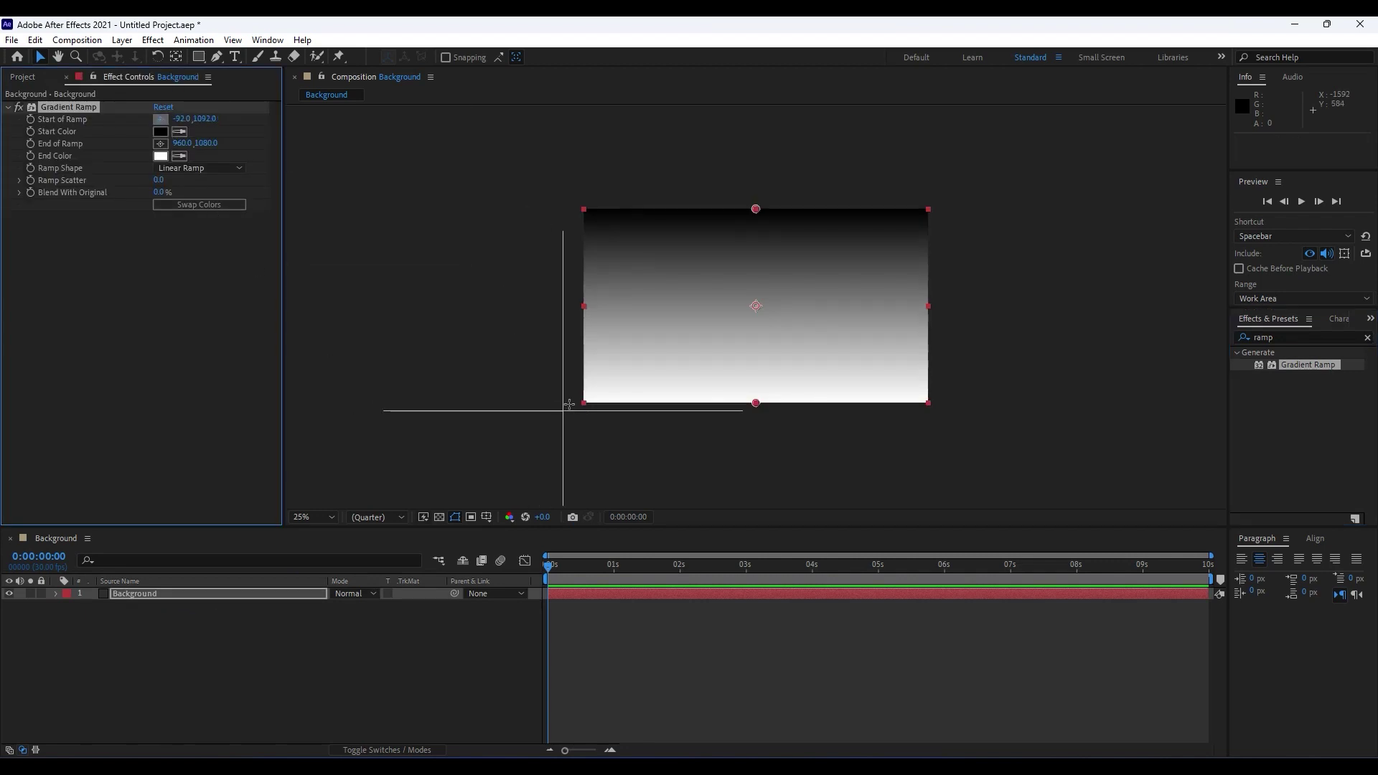
pyautogui.click(569, 404)
pyautogui.click(160, 143)
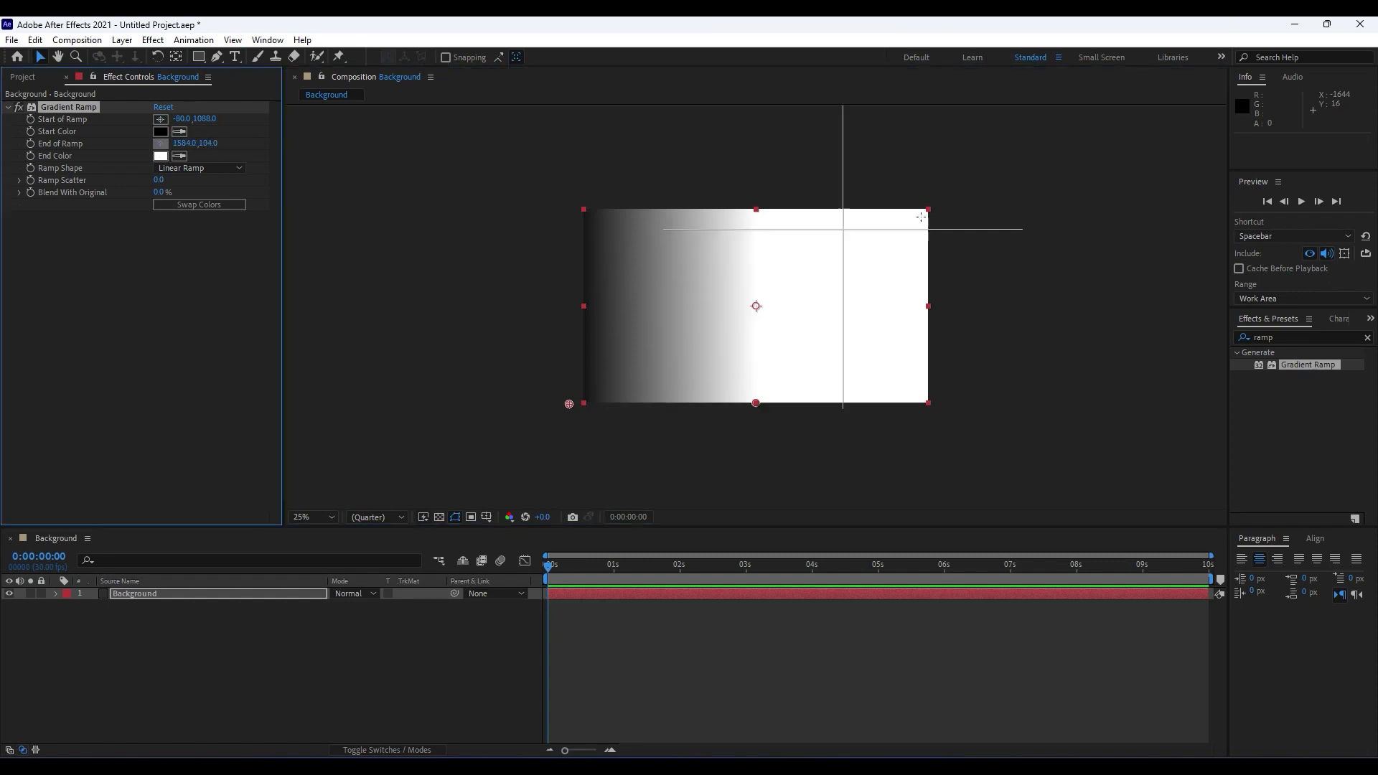
pyautogui.click(945, 206)
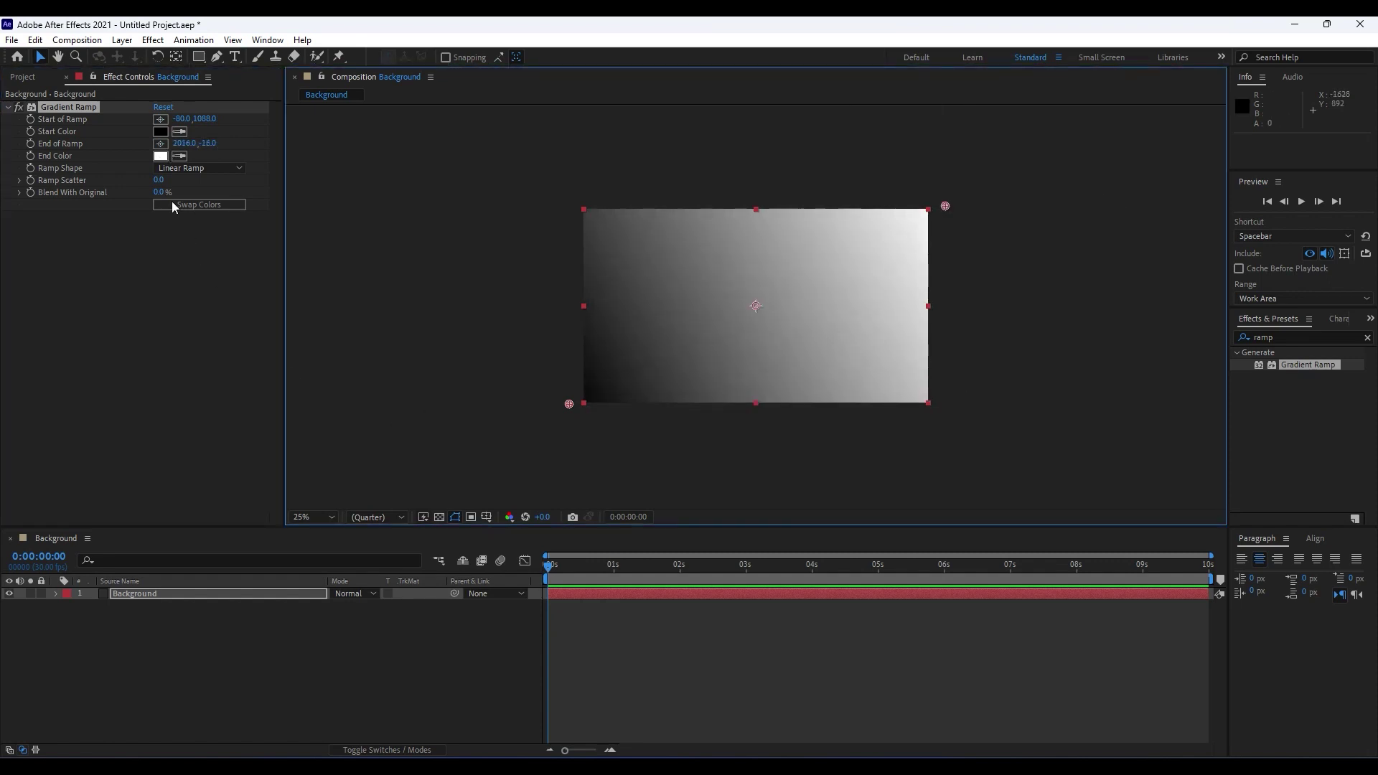
# Step: Set the Gradient Ramp's start color to a bright magenta
pyautogui.click(160, 132)
pyautogui.click(539, 529)
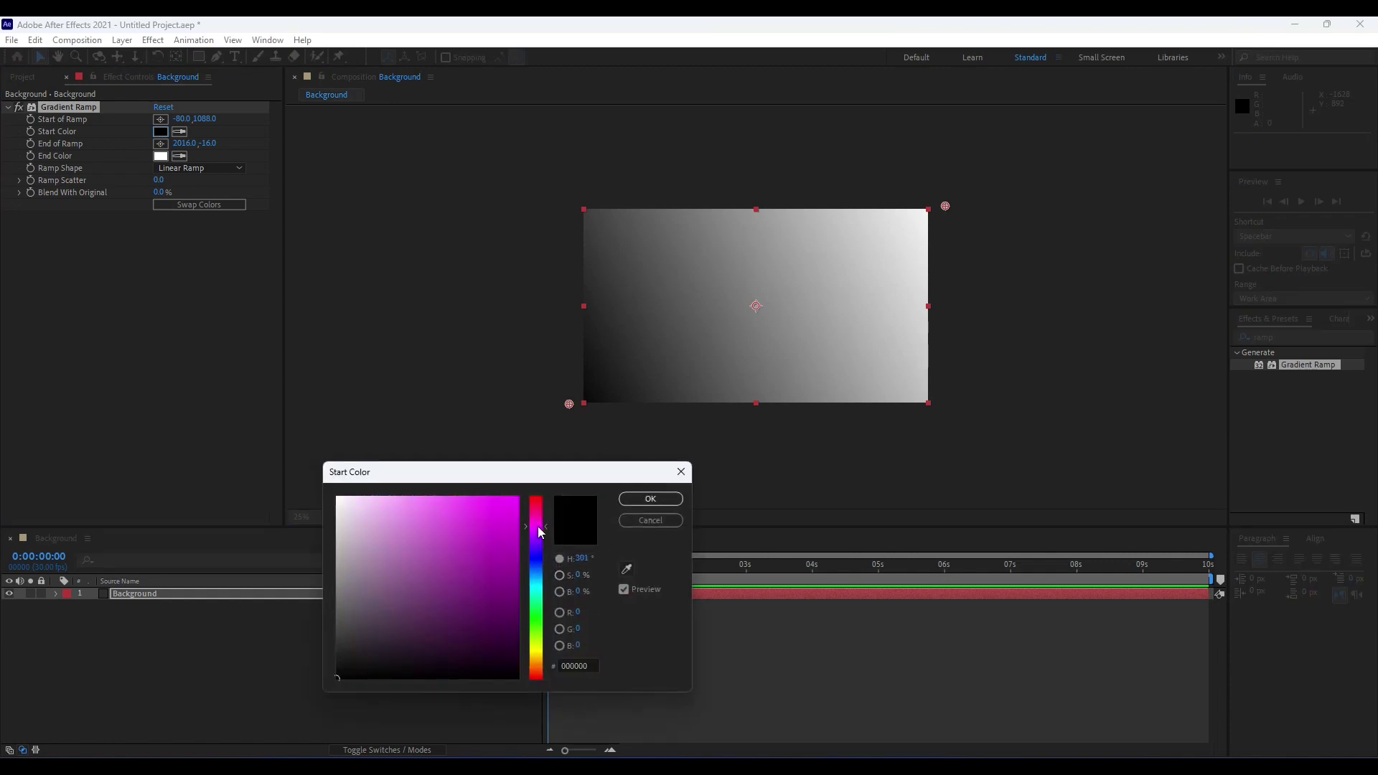
pyautogui.moveTo(492, 532)
pyautogui.mouseDown()
pyautogui.moveTo(528, 491)
pyautogui.moveTo(541, 532)
pyautogui.mouseUp()
pyautogui.click(650, 498)
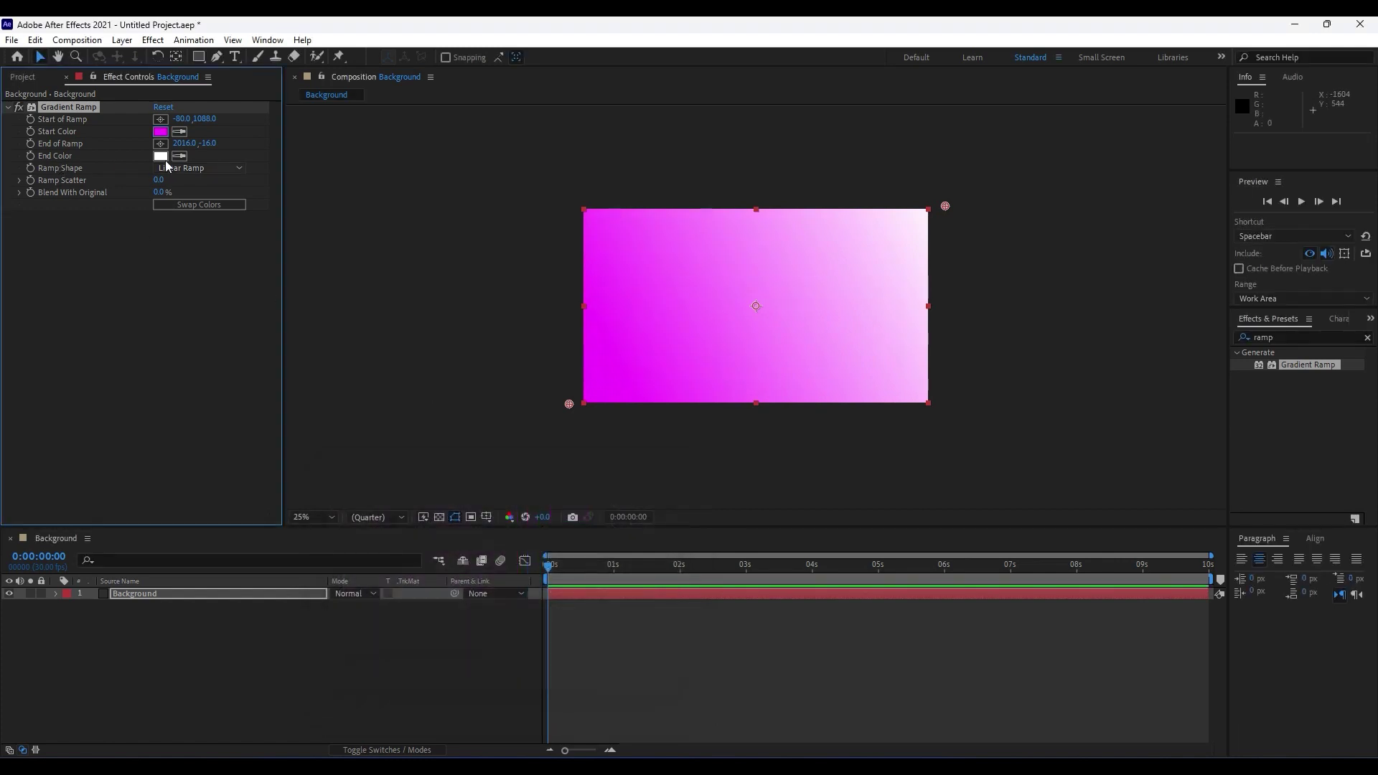
# Step: Set the Gradient Ramp's end color to bright green 00FF8A
pyautogui.click(162, 157)
pyautogui.click(538, 609)
pyautogui.moveTo(541, 613); pyautogui.dragTo(541, 606)
pyautogui.click(518, 497)
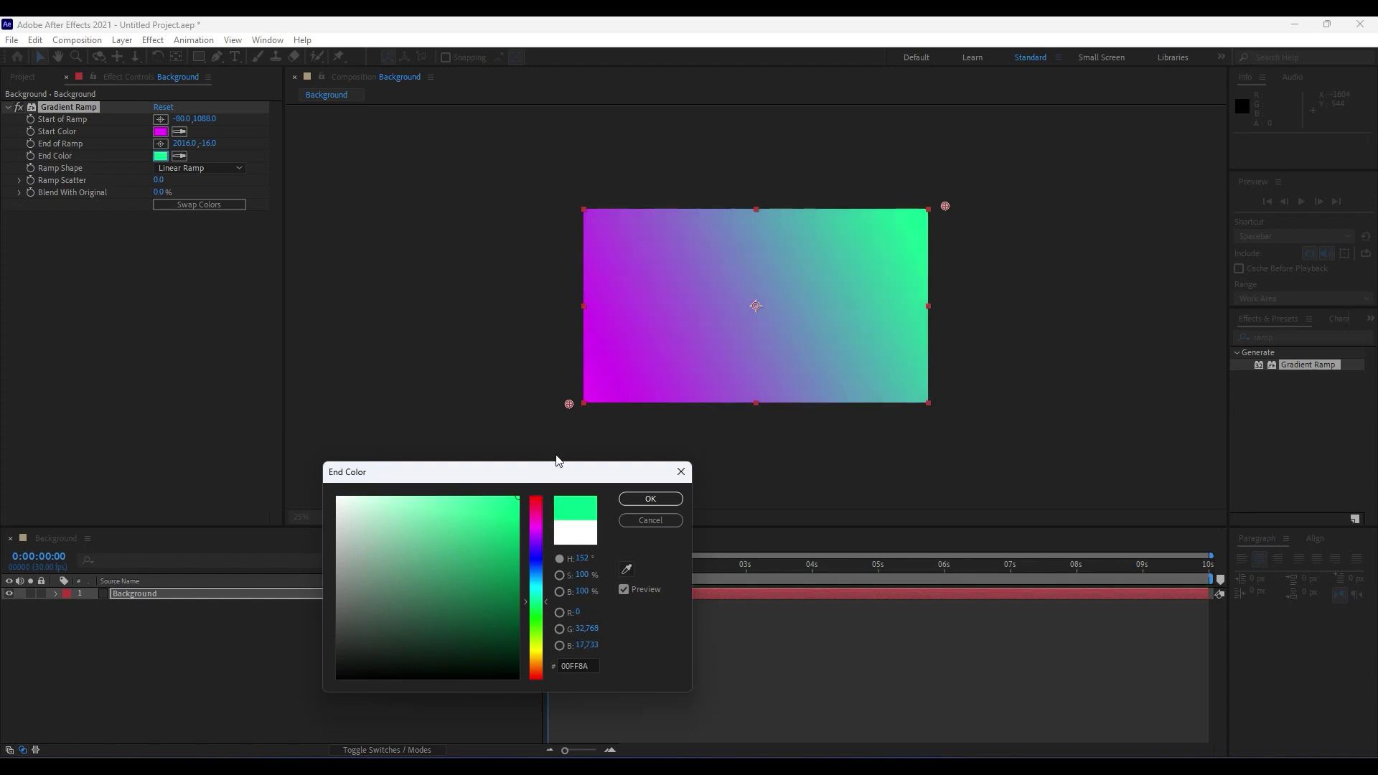
pyautogui.click(656, 502)
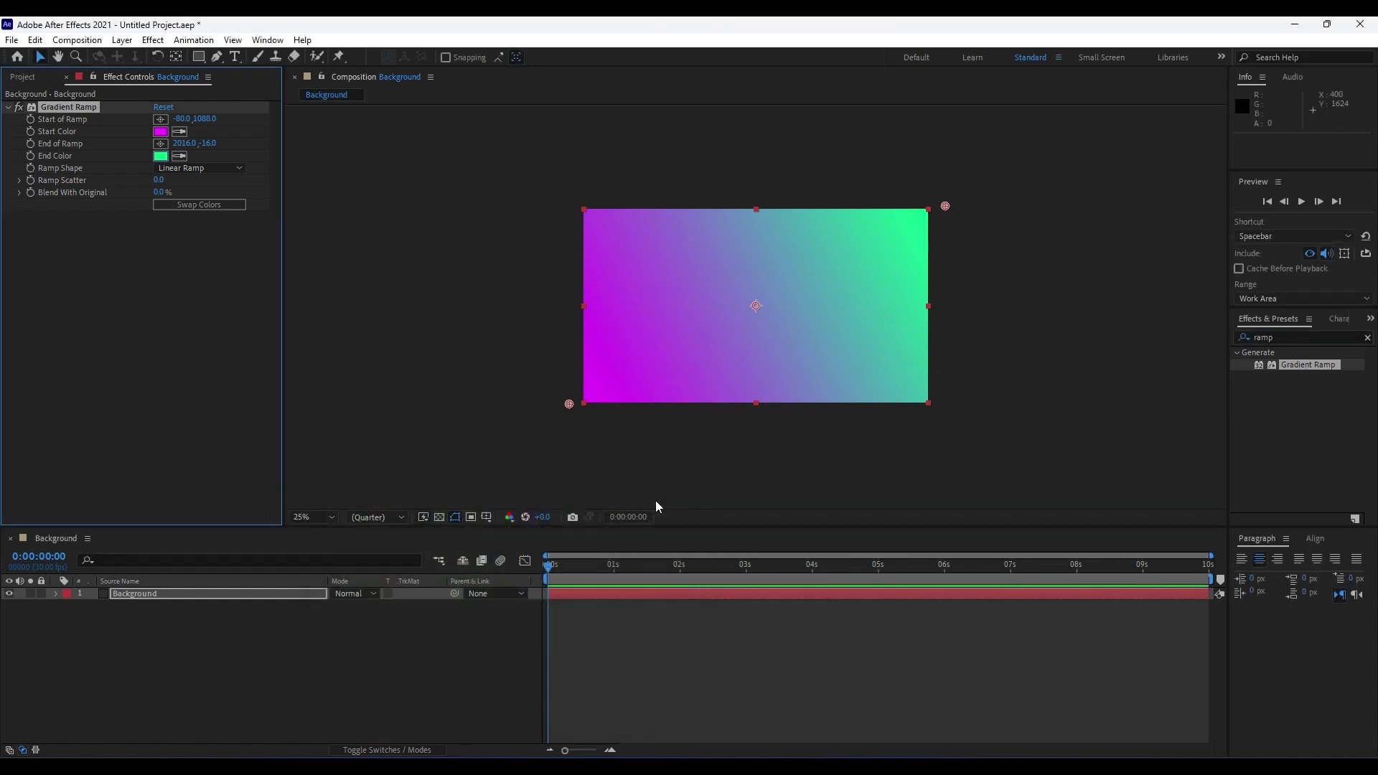
pyautogui.press('.')
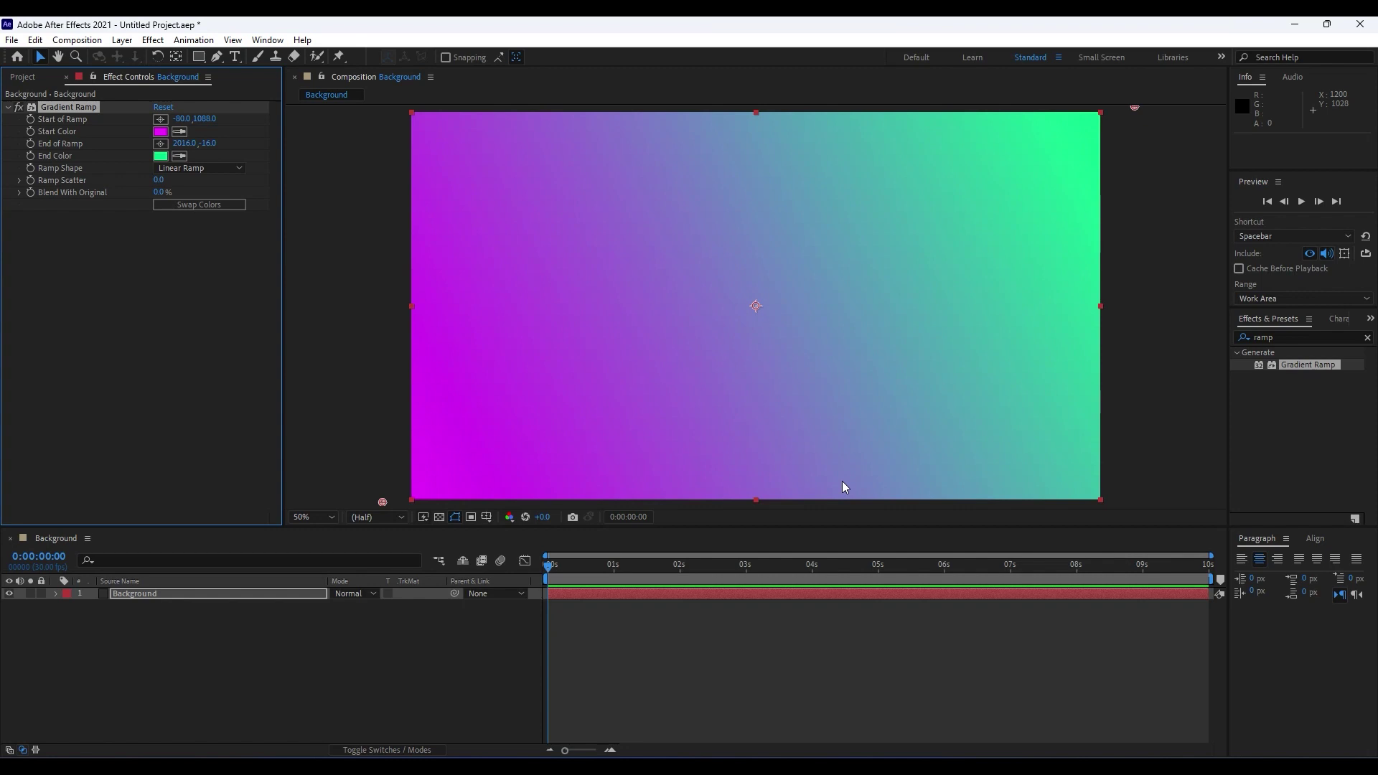
pyautogui.press(',')
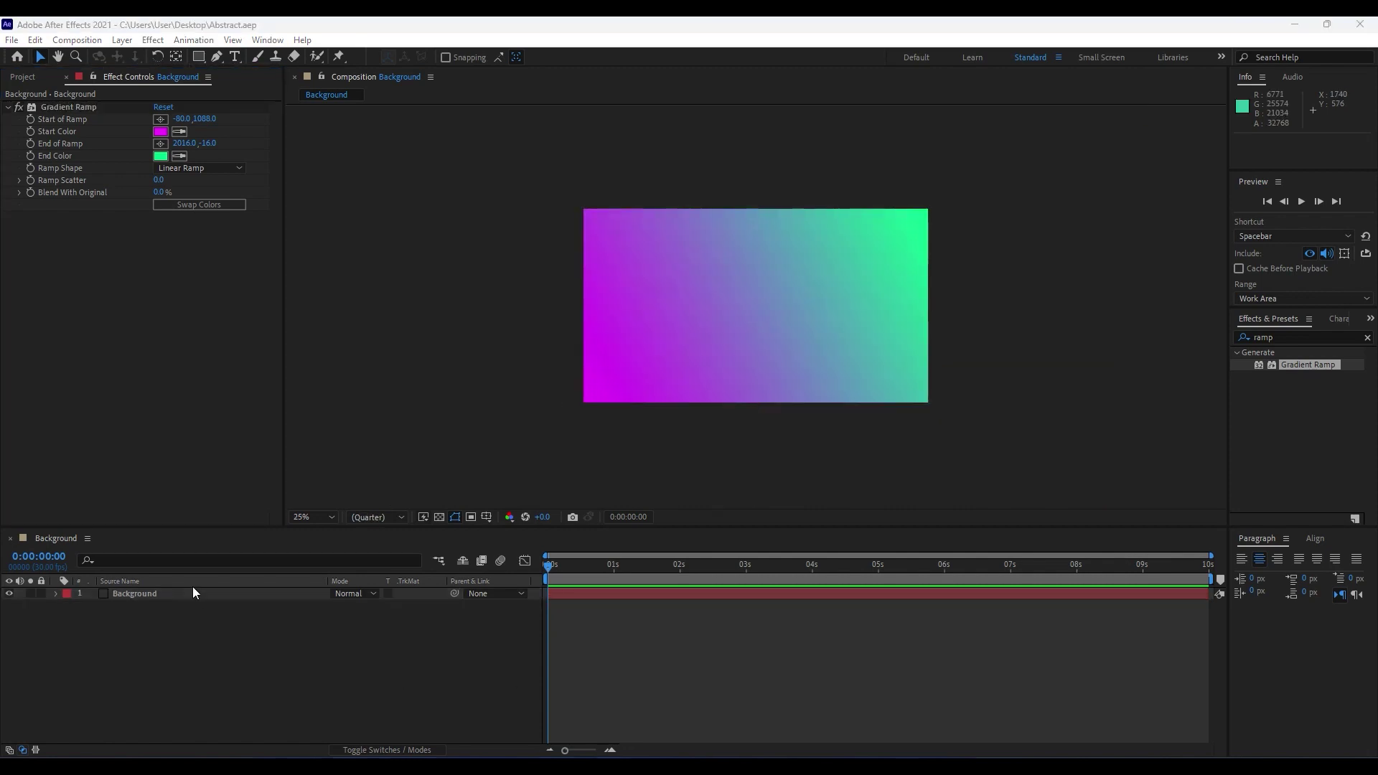
# Step: Duplicate the Background layer that carries the gradient
pyautogui.click(193, 589)
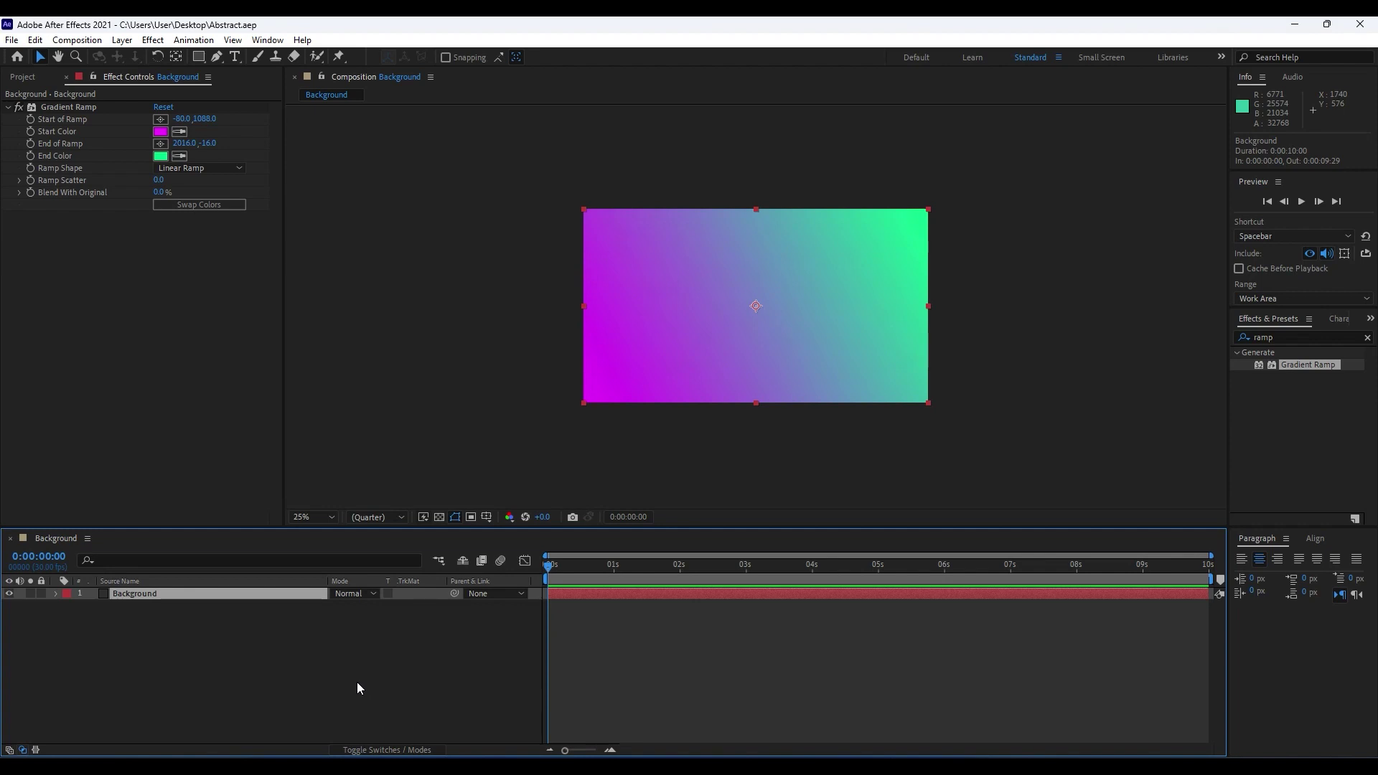
pyautogui.click(35, 42)
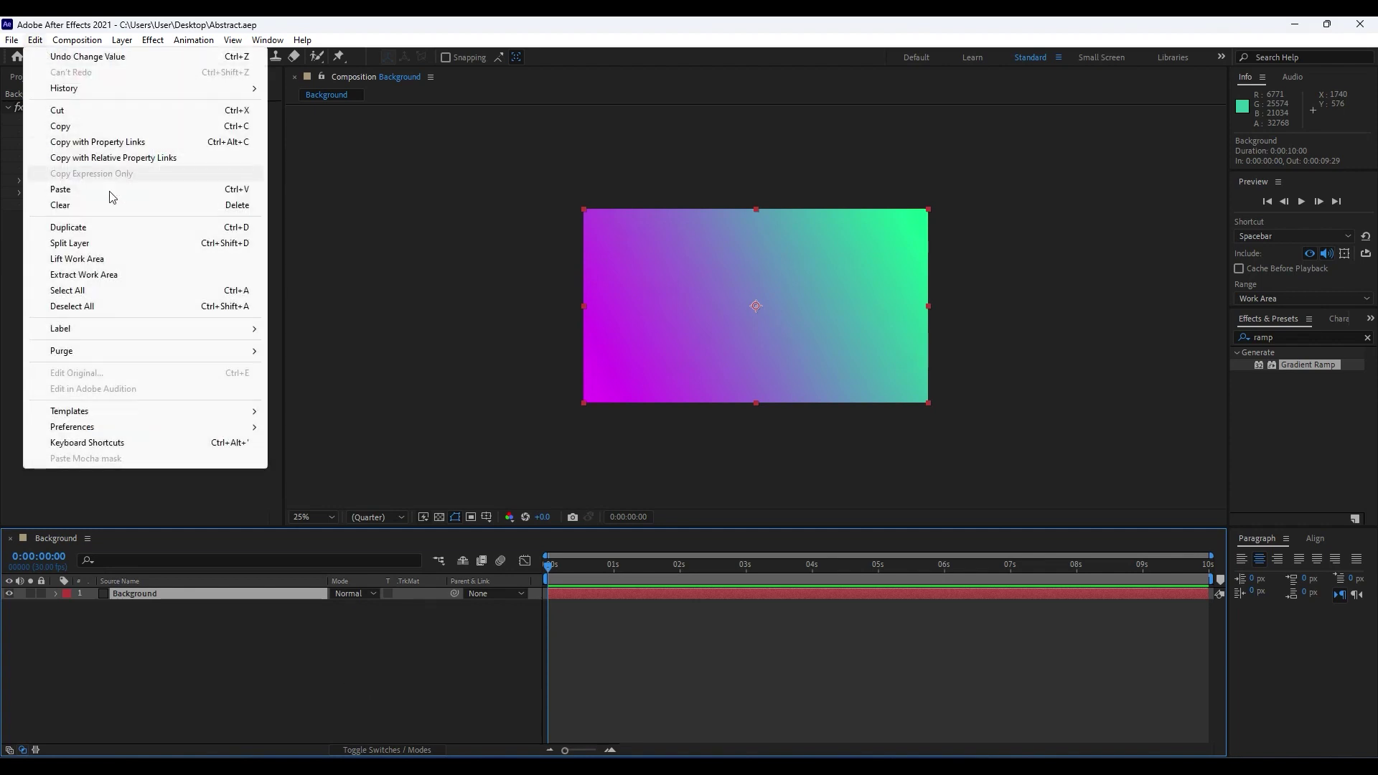
pyautogui.click(72, 227)
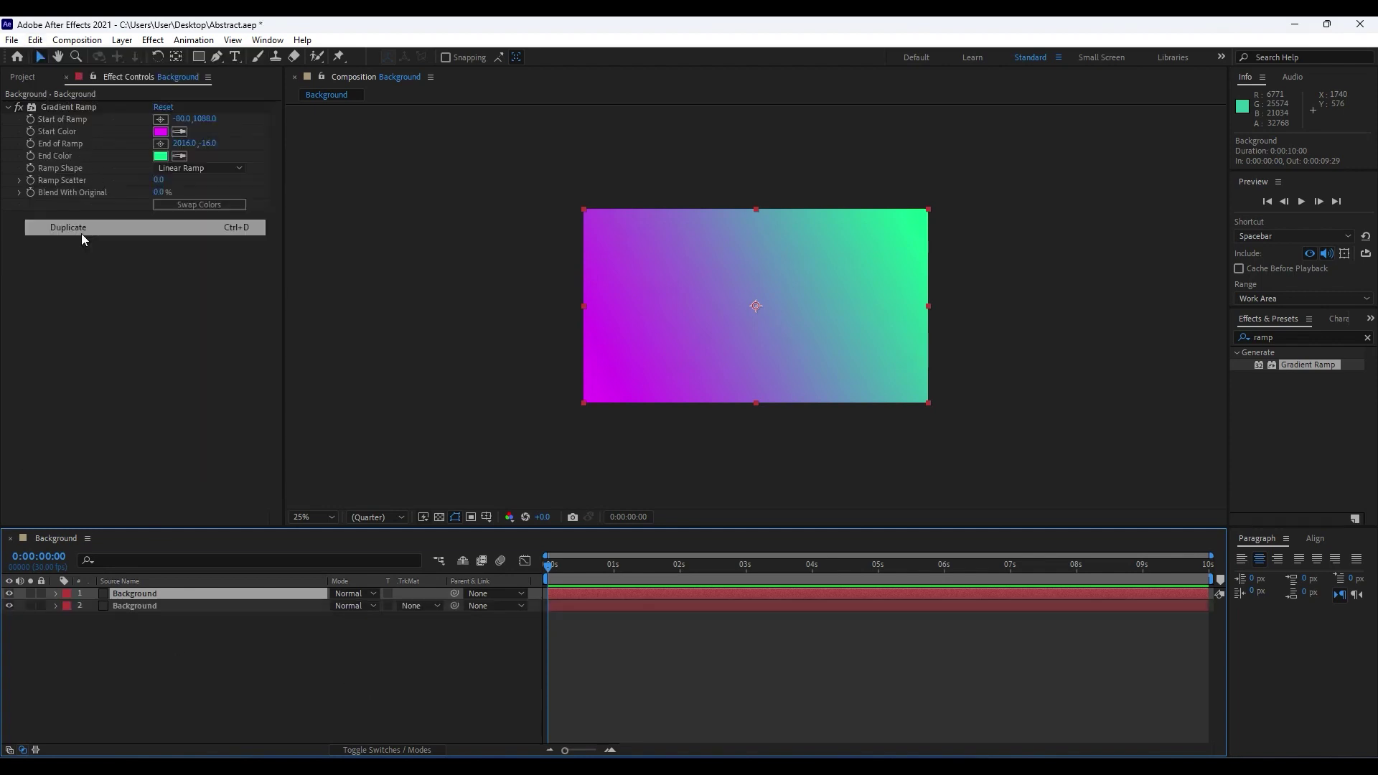
# Step: Find the Grid effect from the Generate category and apply it to the upper Background layer
pyautogui.click(1285, 337)
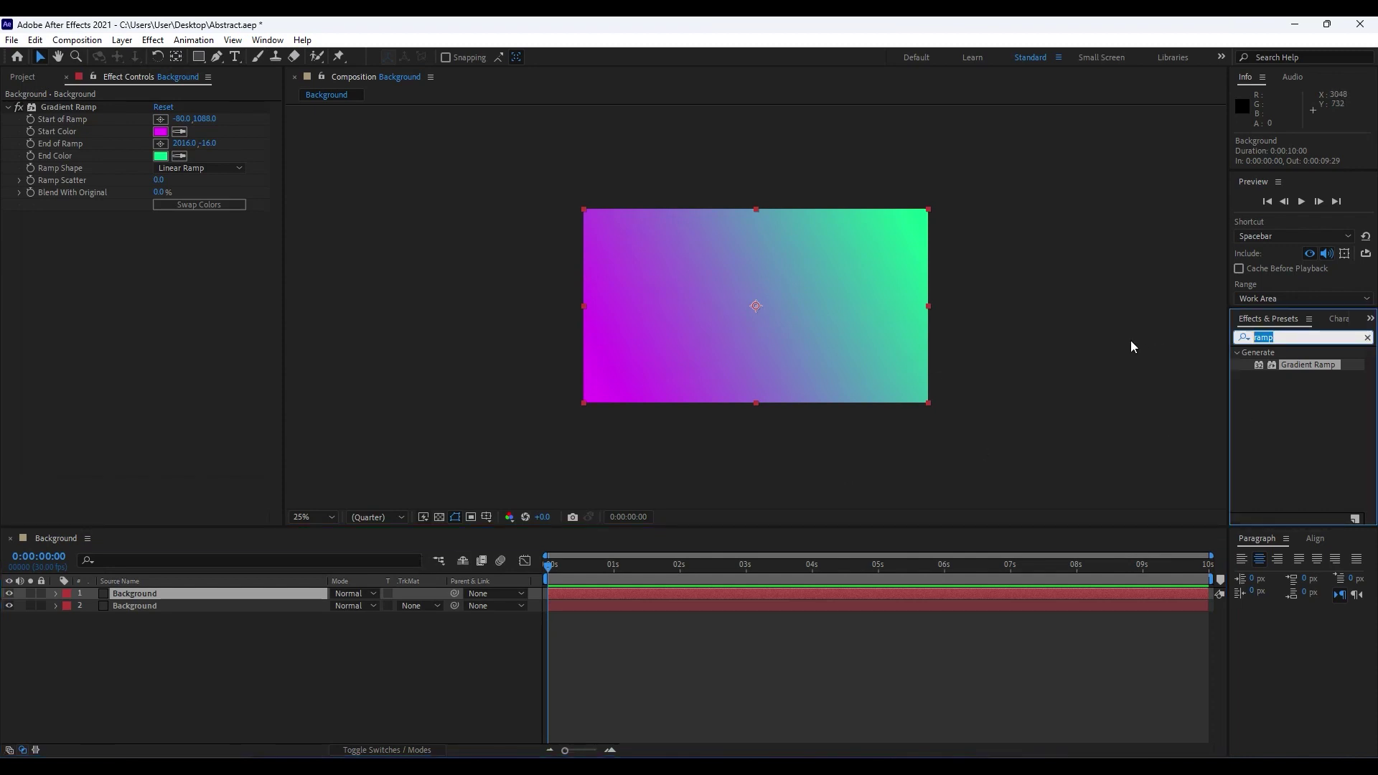
pyautogui.write('grid')
pyautogui.moveTo(1275, 426); pyautogui.dragTo(135, 603)
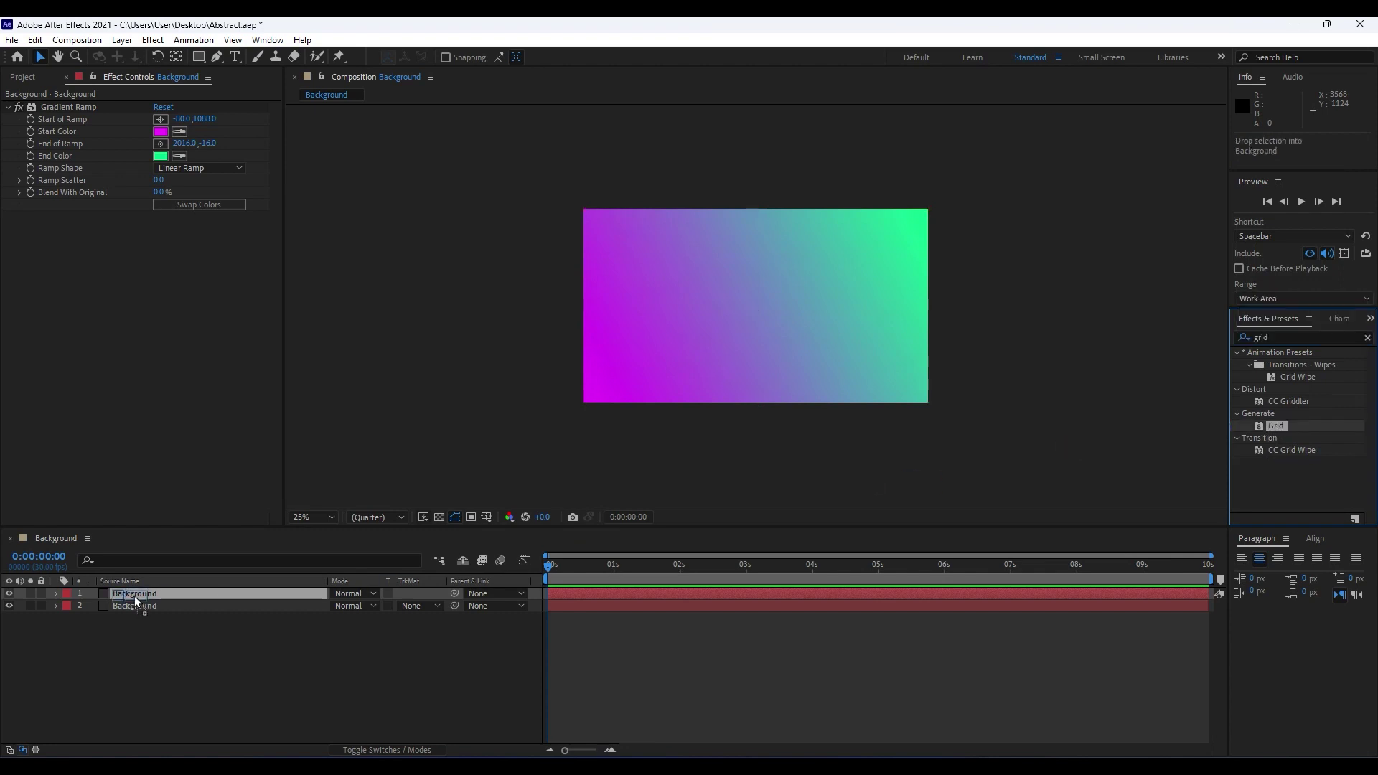
pyautogui.moveTo(135, 596); pyautogui.dragTo(134, 594)
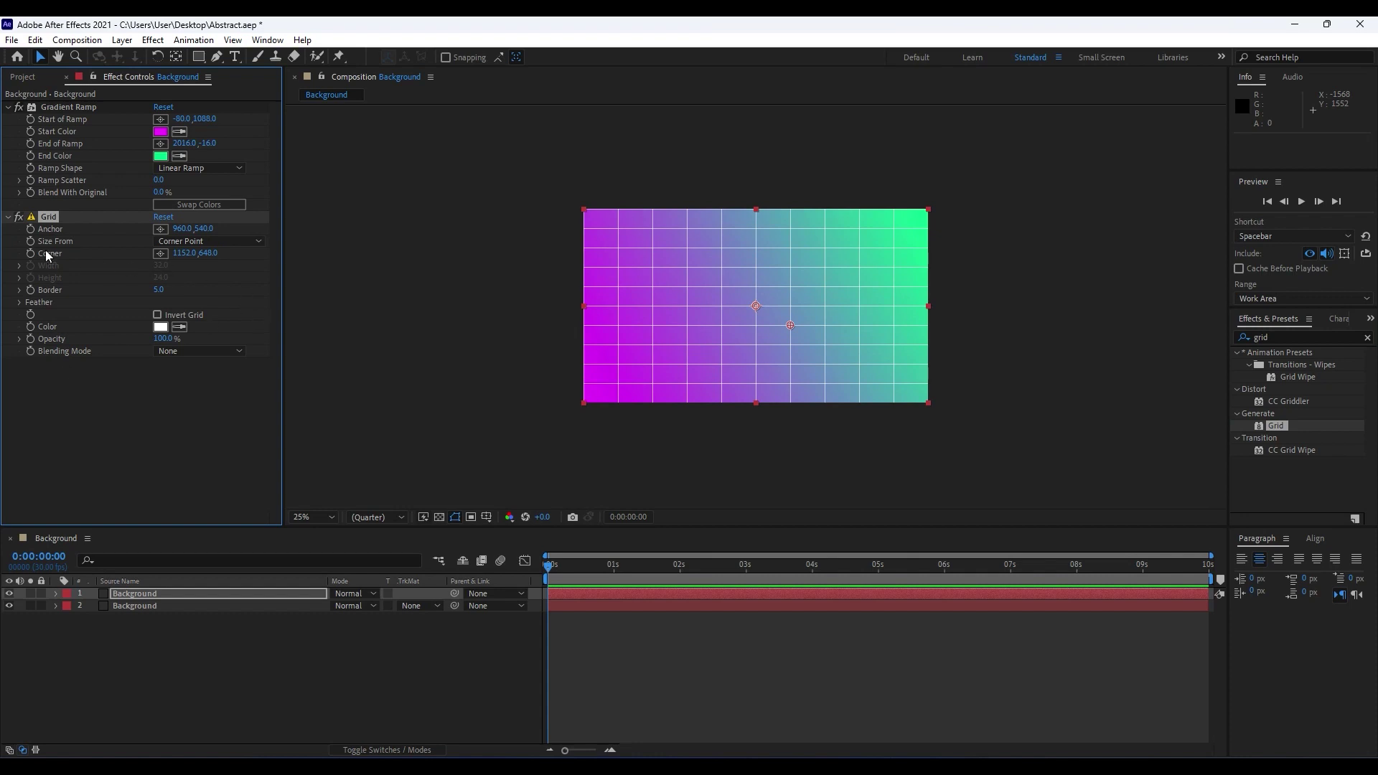
# Step: Size the grid from the Width Slider and set its width to 45
pyautogui.click(181, 242)
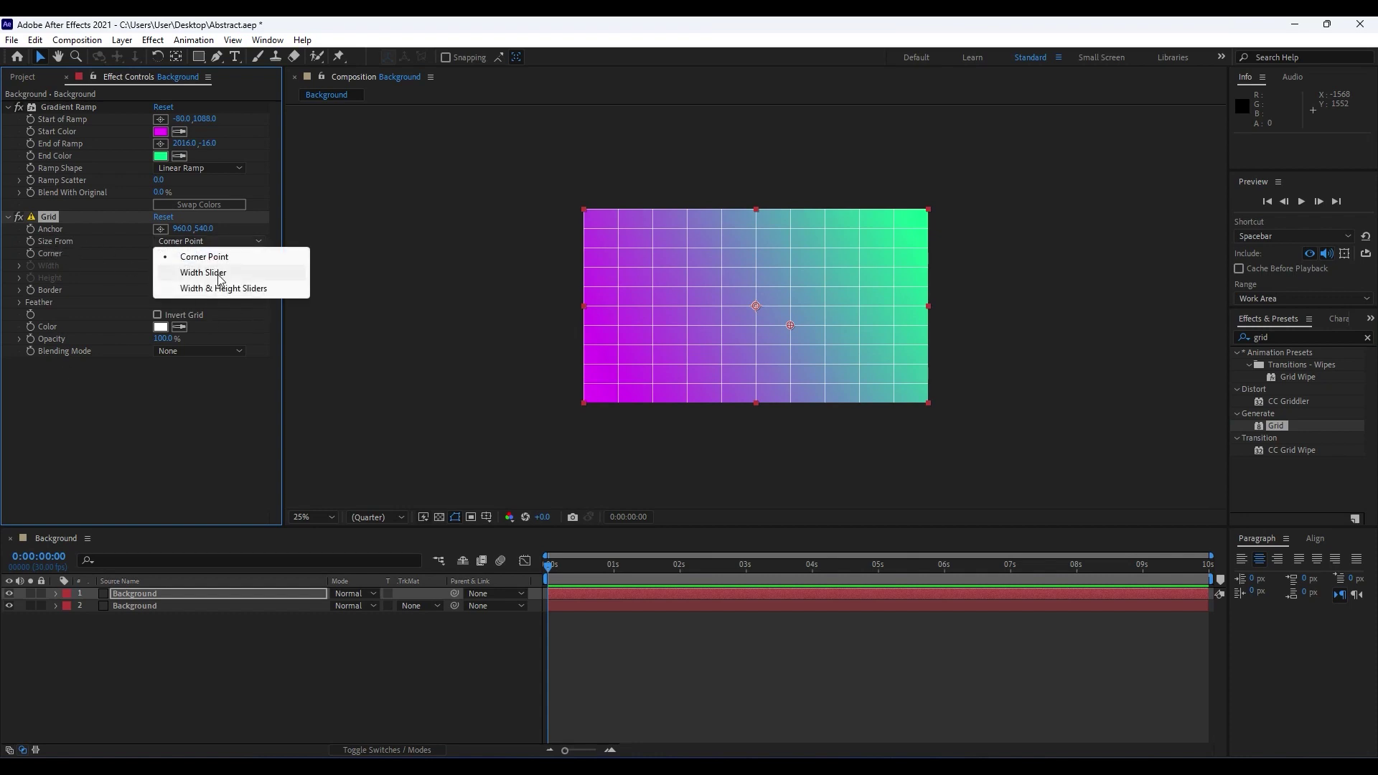
pyautogui.click(203, 273)
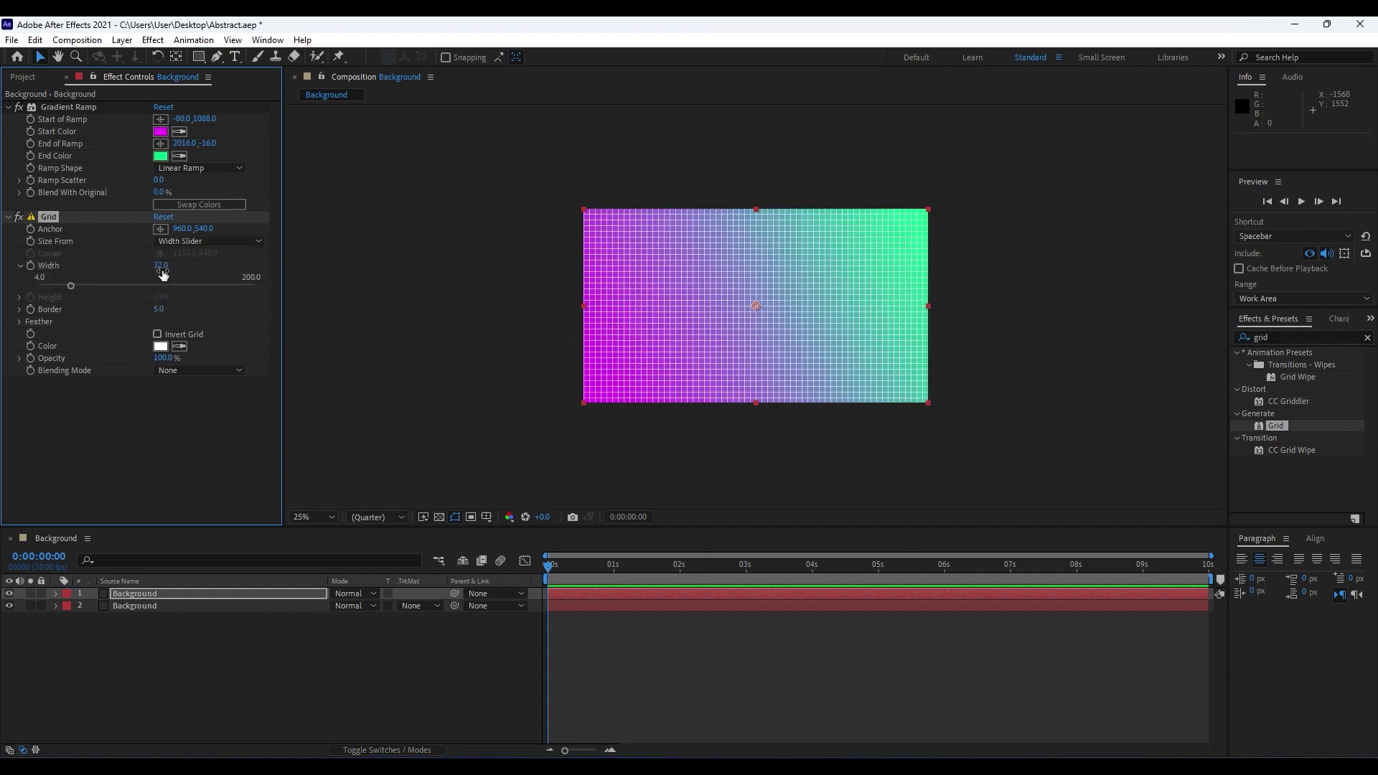
pyautogui.click(160, 265)
pyautogui.write('45')
pyautogui.press('Return')
# Step: Set the grid's border to 1 and its opacity to 35%
pyautogui.click(159, 310)
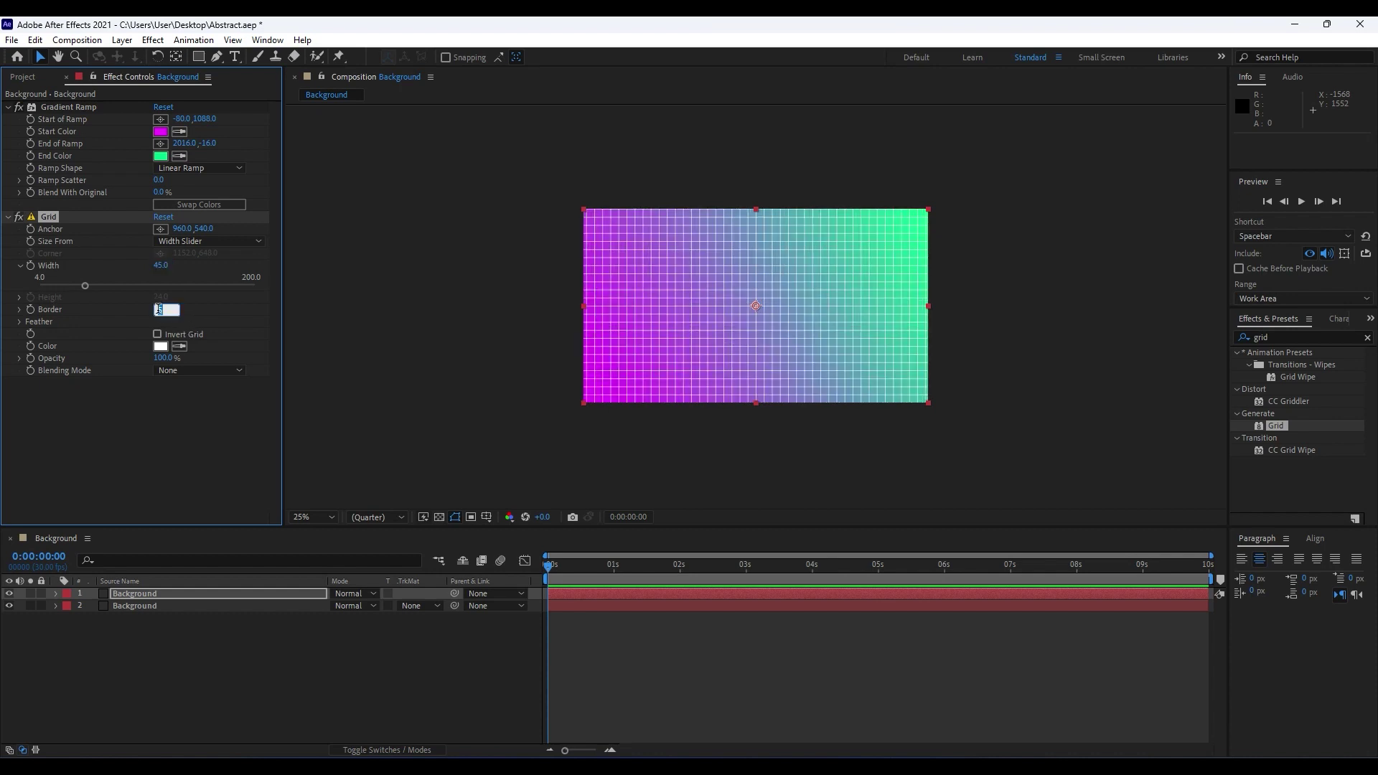
pyautogui.write('1')
pyautogui.press('Return')
pyautogui.press('.')
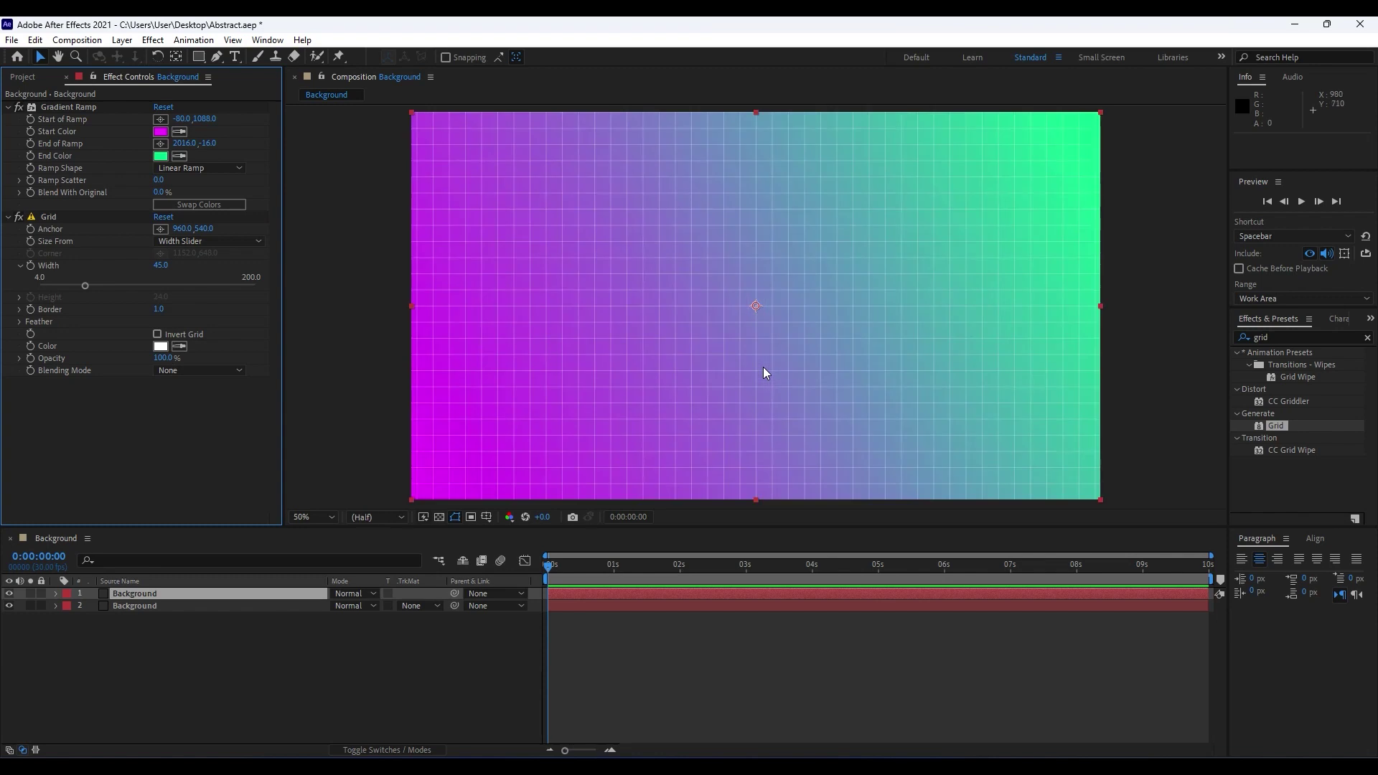
pyautogui.click(162, 358)
pyautogui.write('3')
pyautogui.click(178, 462)
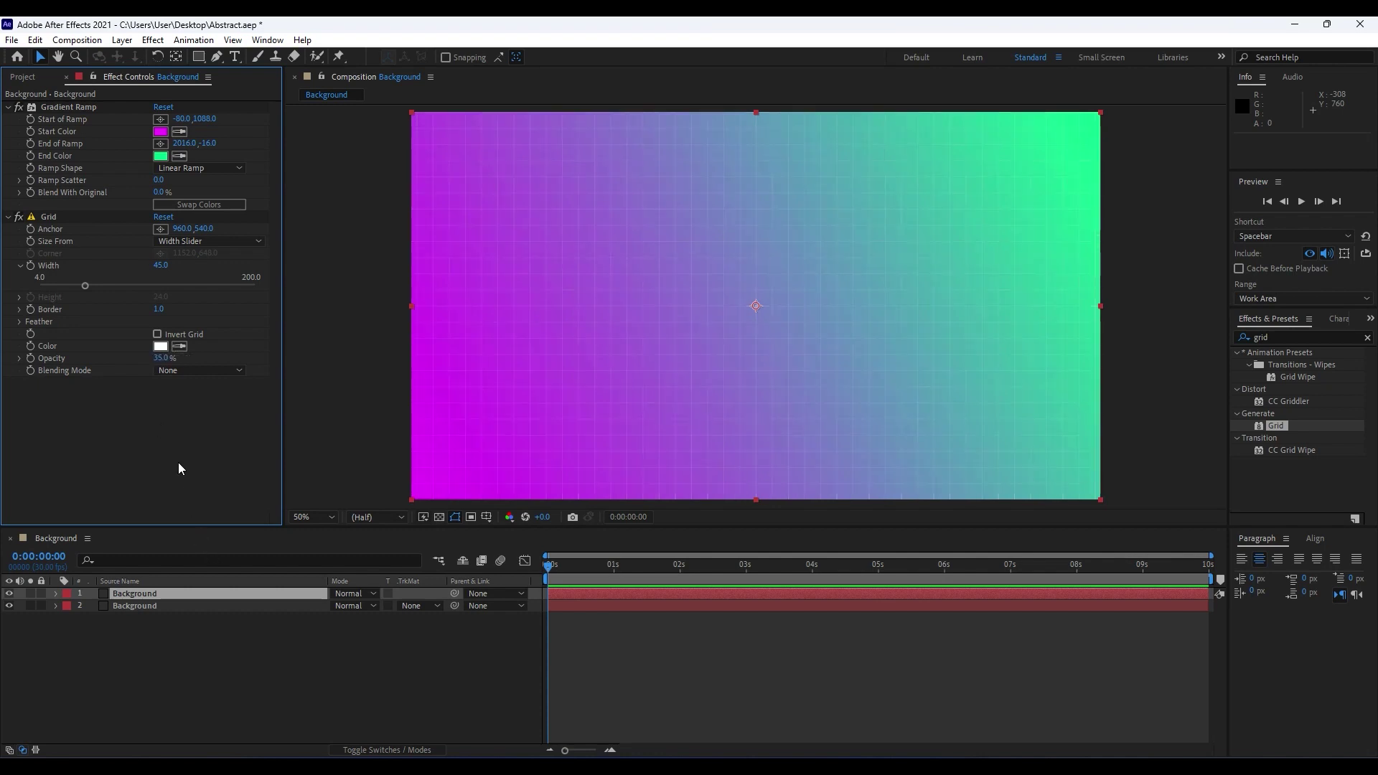
# Step: Change the upper Background layer's blending mode to Overlay
pyautogui.click(297, 656)
pyautogui.click(343, 594)
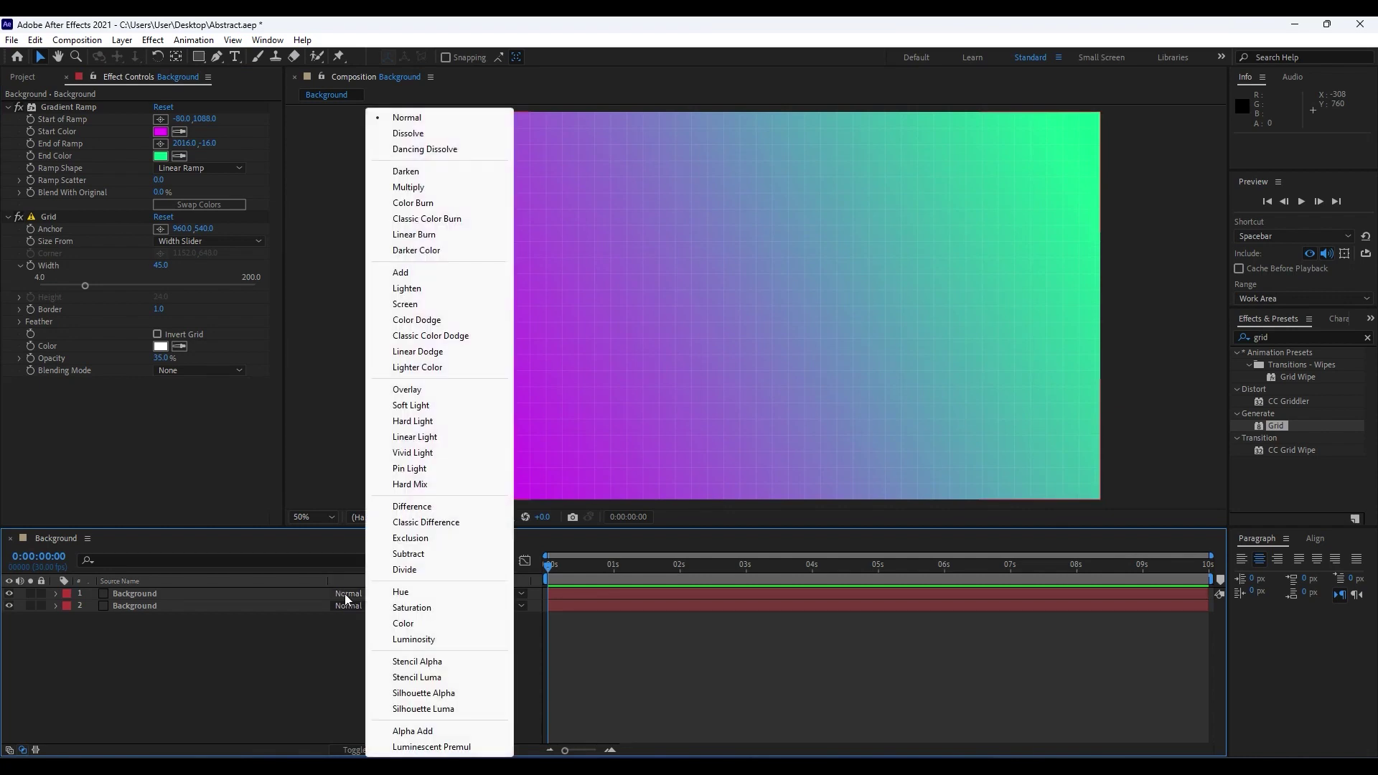
pyautogui.click(429, 389)
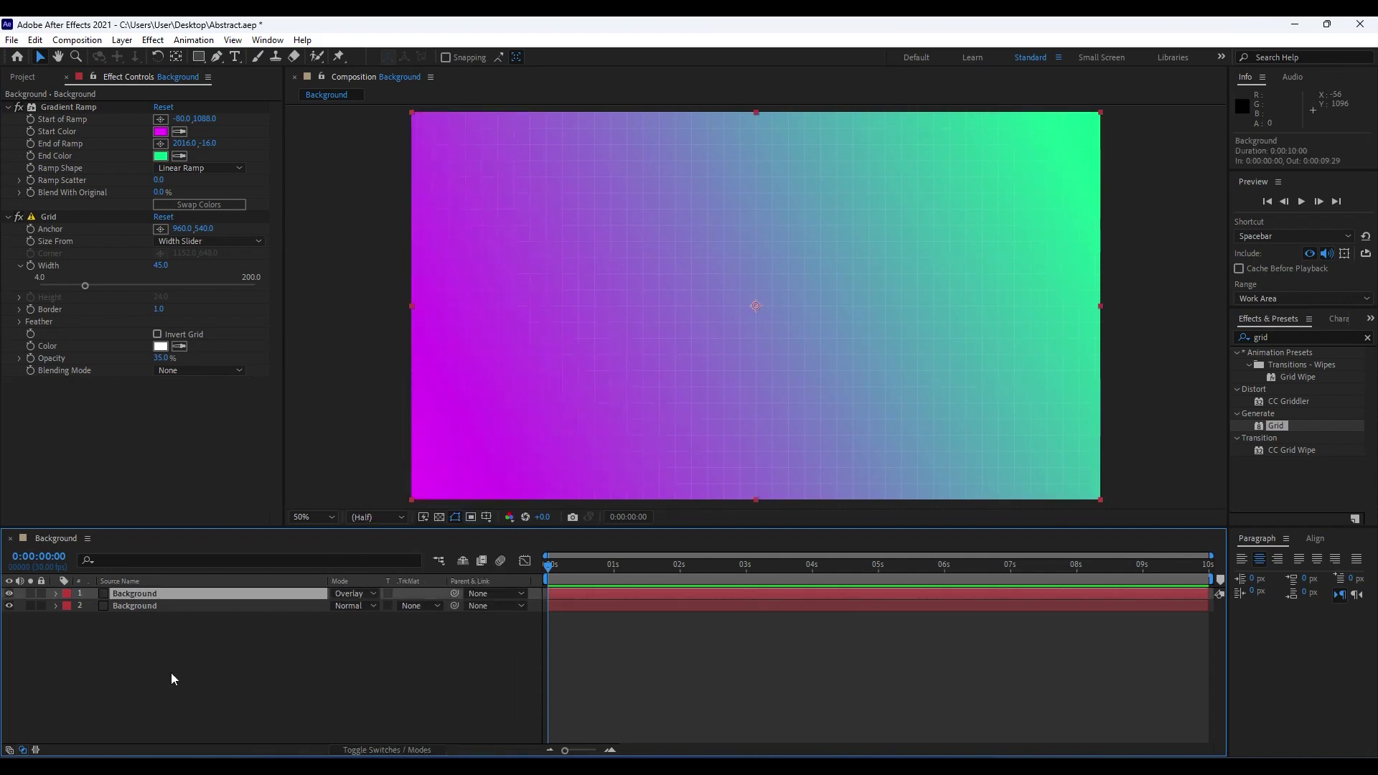
pyautogui.click(23, 750)
pyautogui.click(24, 750)
# Step: Draw an unfilled circle with the Ellipse tool on a new shape layer, left of the composition's centre
pyautogui.press('q')
pyautogui.press('q')
pyautogui.click(199, 58)
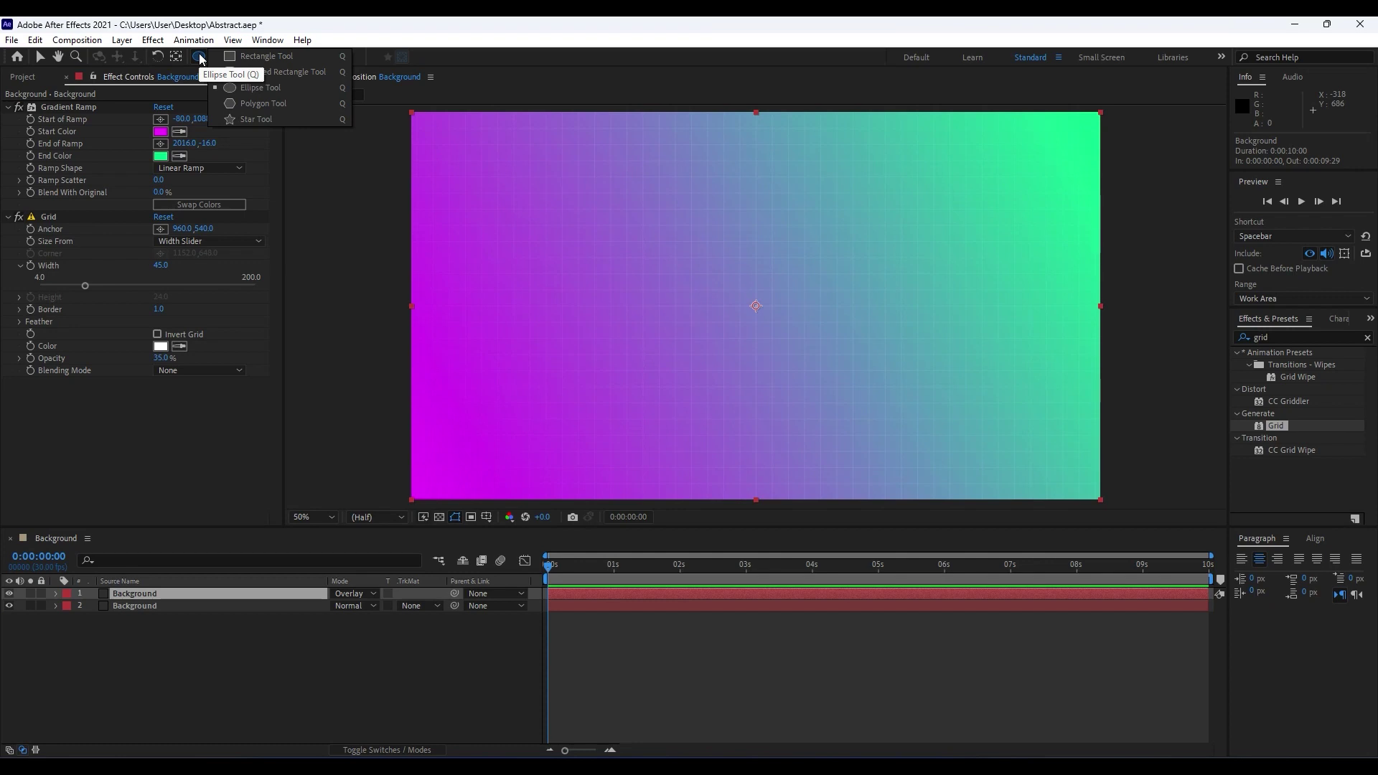
pyautogui.click(257, 92)
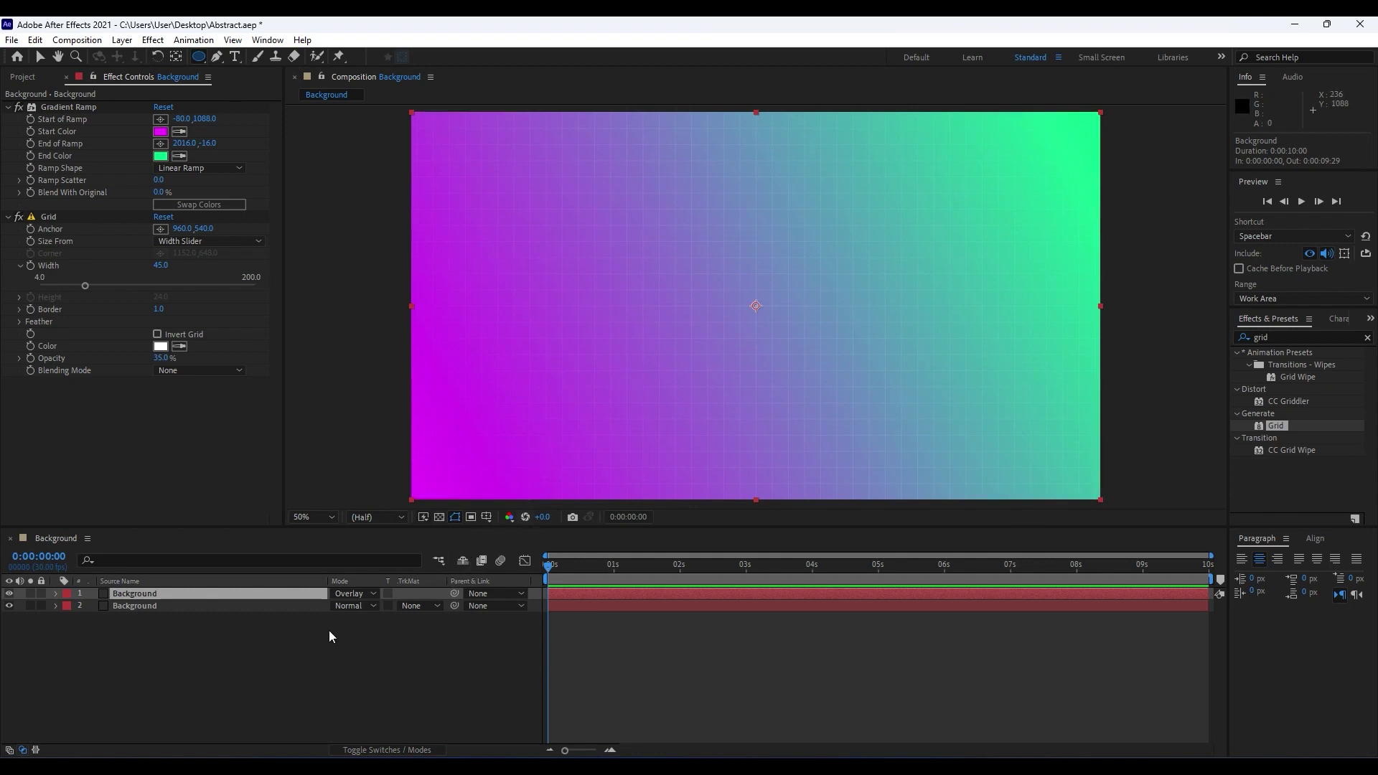
pyautogui.click(152, 660)
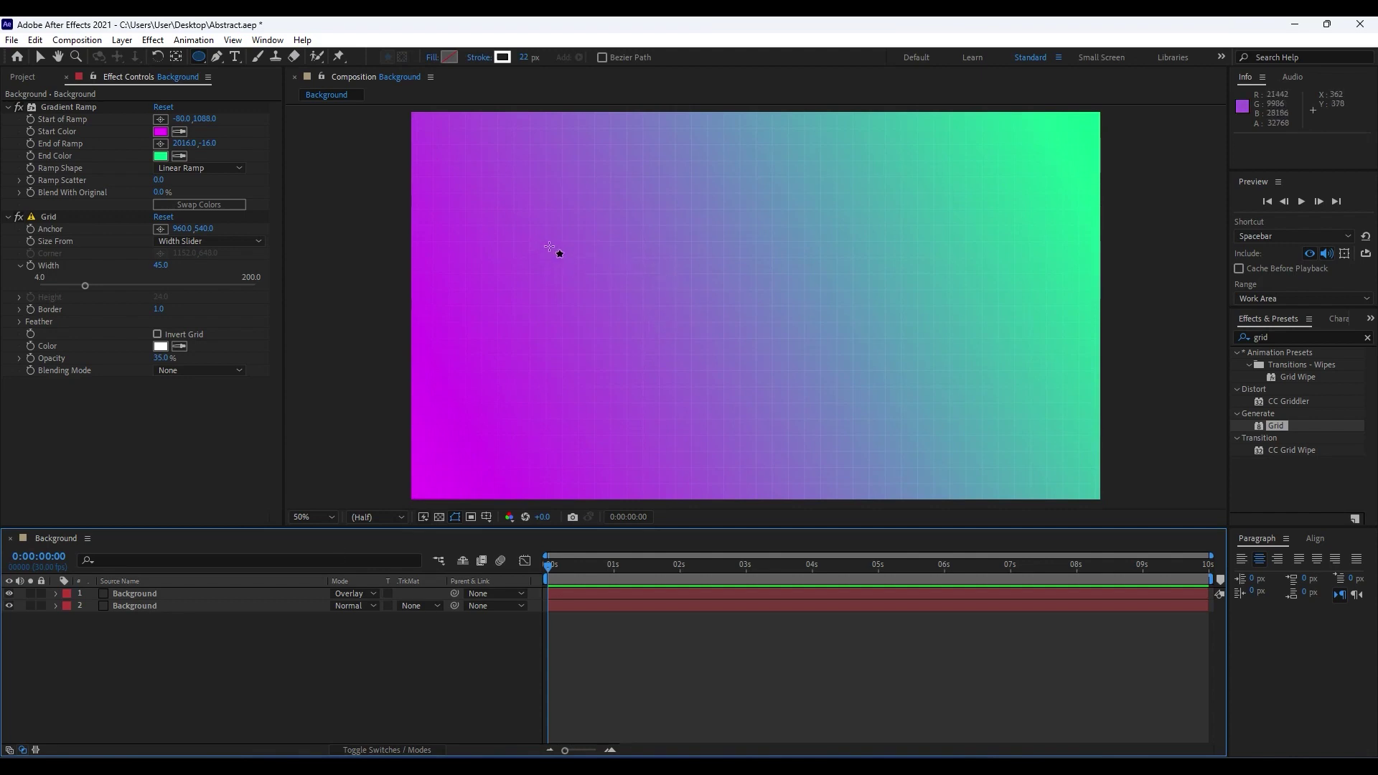
pyautogui.moveTo(569, 243); pyautogui.dragTo(708, 376)
# Step: Remove the circle's stroke and give it a solid white fill
pyautogui.click(146, 599)
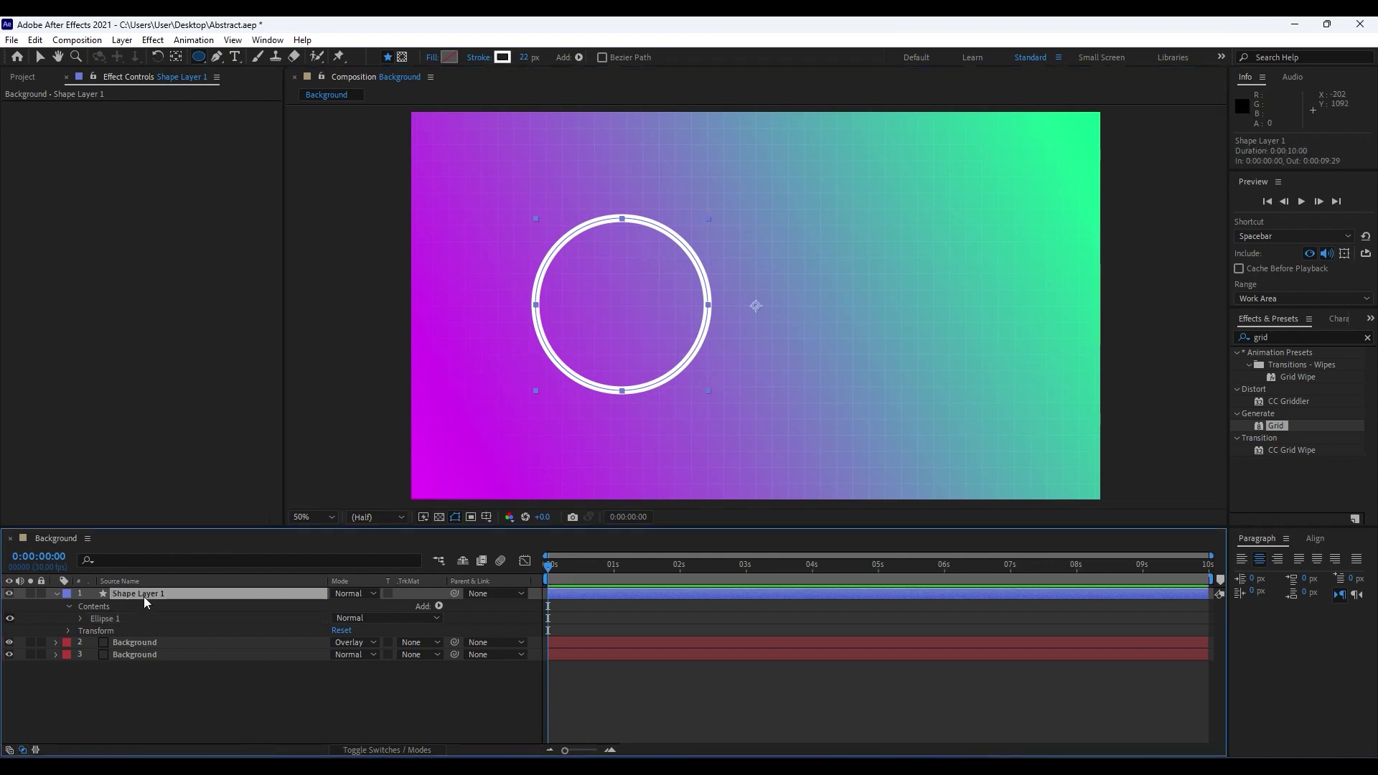
pyautogui.keyDown('alt'); pyautogui.click(505, 63); pyautogui.keyUp('alt')
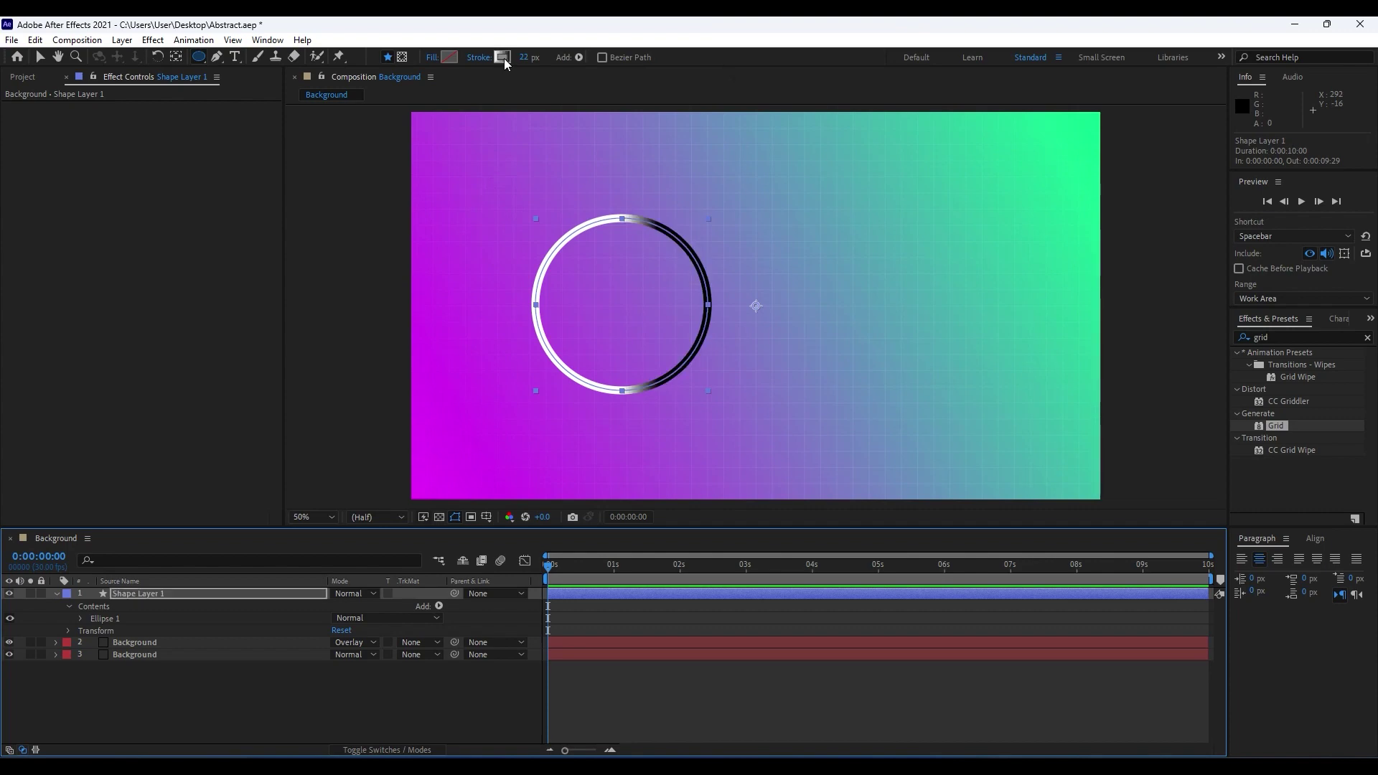
pyautogui.keyDown('alt'); pyautogui.click(504, 62); pyautogui.keyUp('alt')
pyautogui.keyDown('alt'); pyautogui.click(505, 63); pyautogui.keyUp('alt')
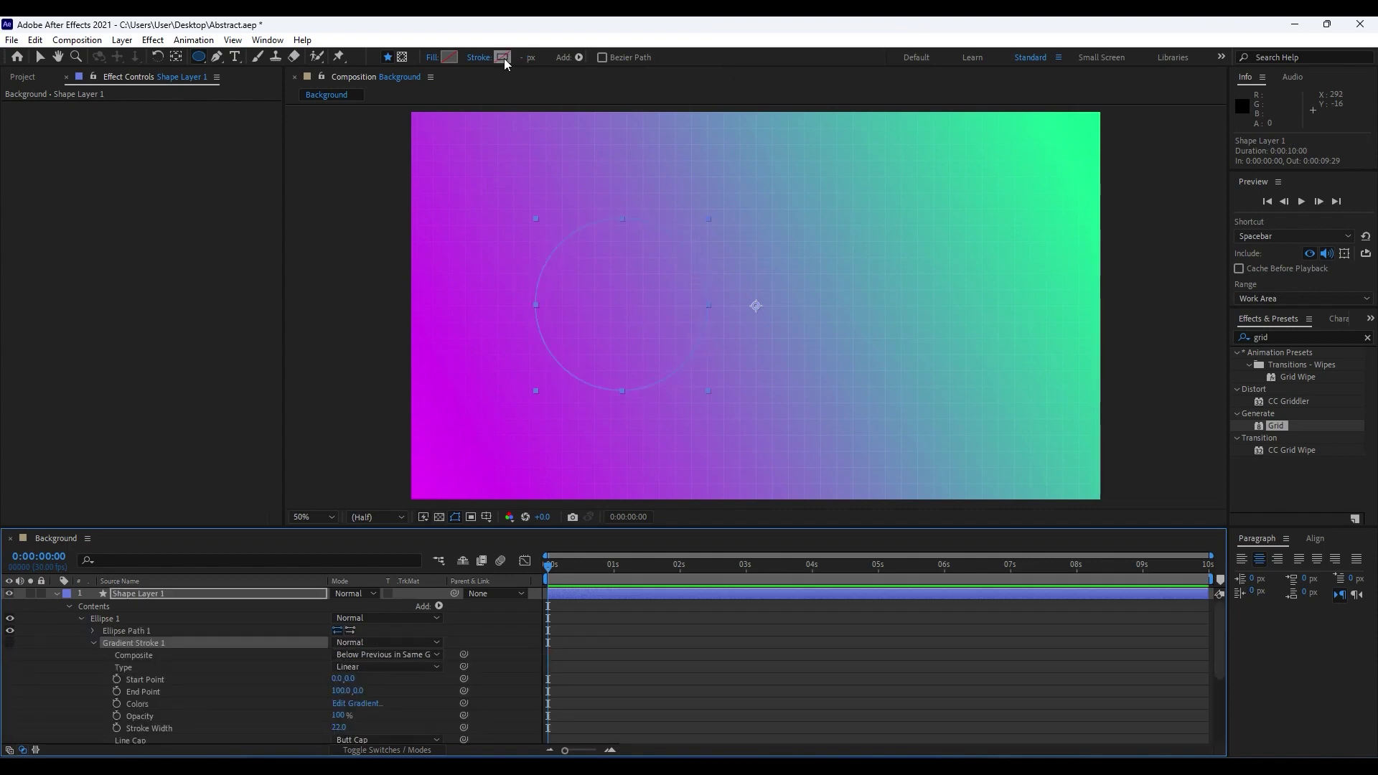
pyautogui.keyDown('alt'); pyautogui.click(450, 57); pyautogui.keyUp('alt')
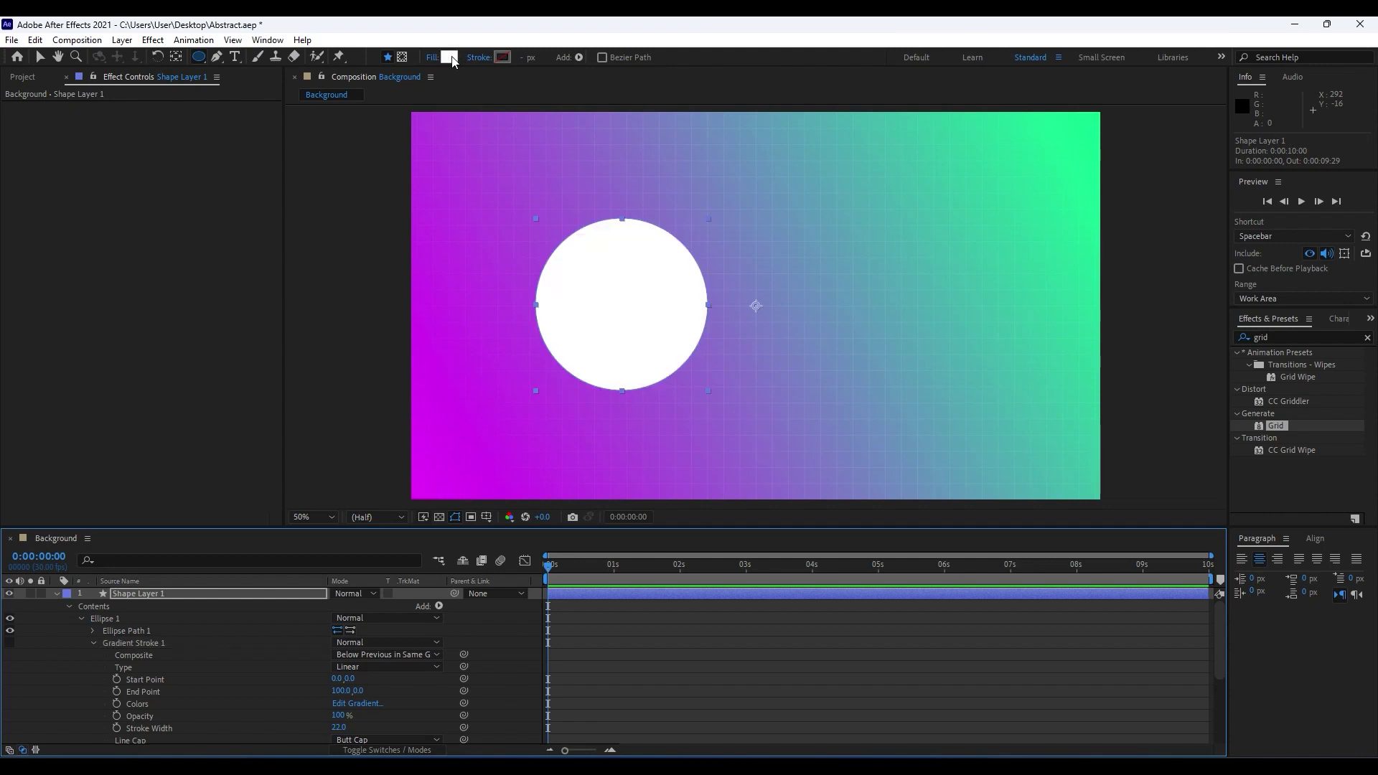
# Step: Collapse the circle's shape layer properties and rename the layer as Circle 01
pyautogui.click(56, 593)
pyautogui.click(82, 634)
pyautogui.click(140, 593)
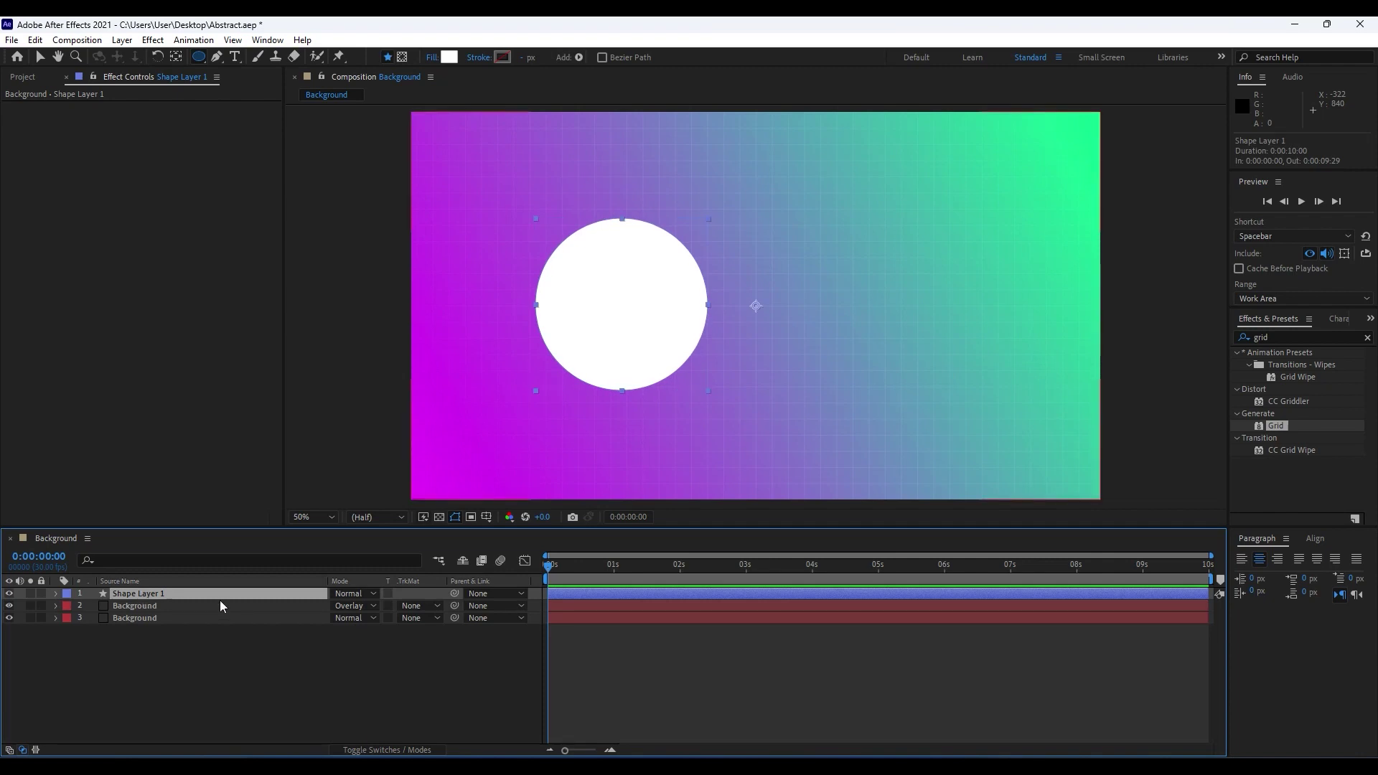
pyautogui.press('Return')
pyautogui.write('Circle 01')
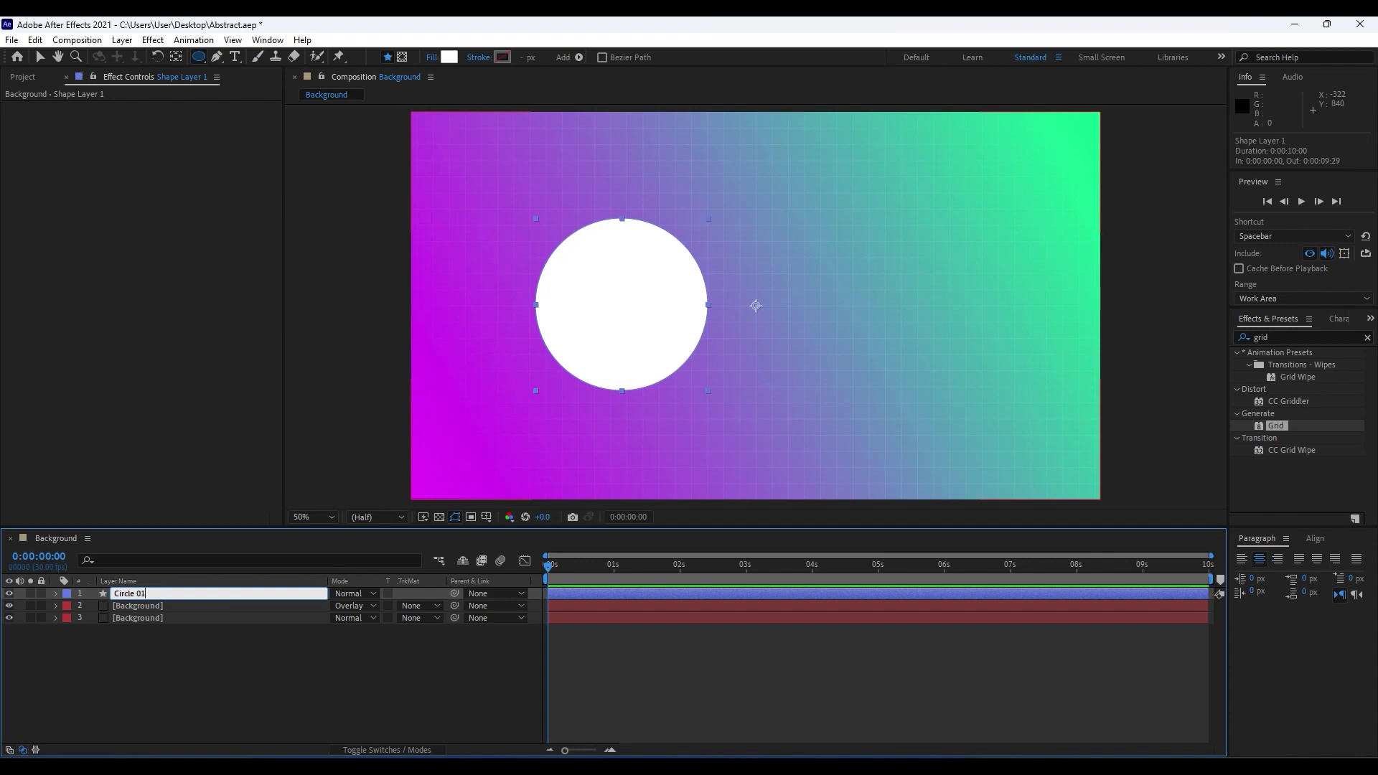
pyautogui.click(194, 713)
# Step: Find the Gradient Ramp effect and apply it to the Circle 01 layer
pyautogui.click(1277, 337)
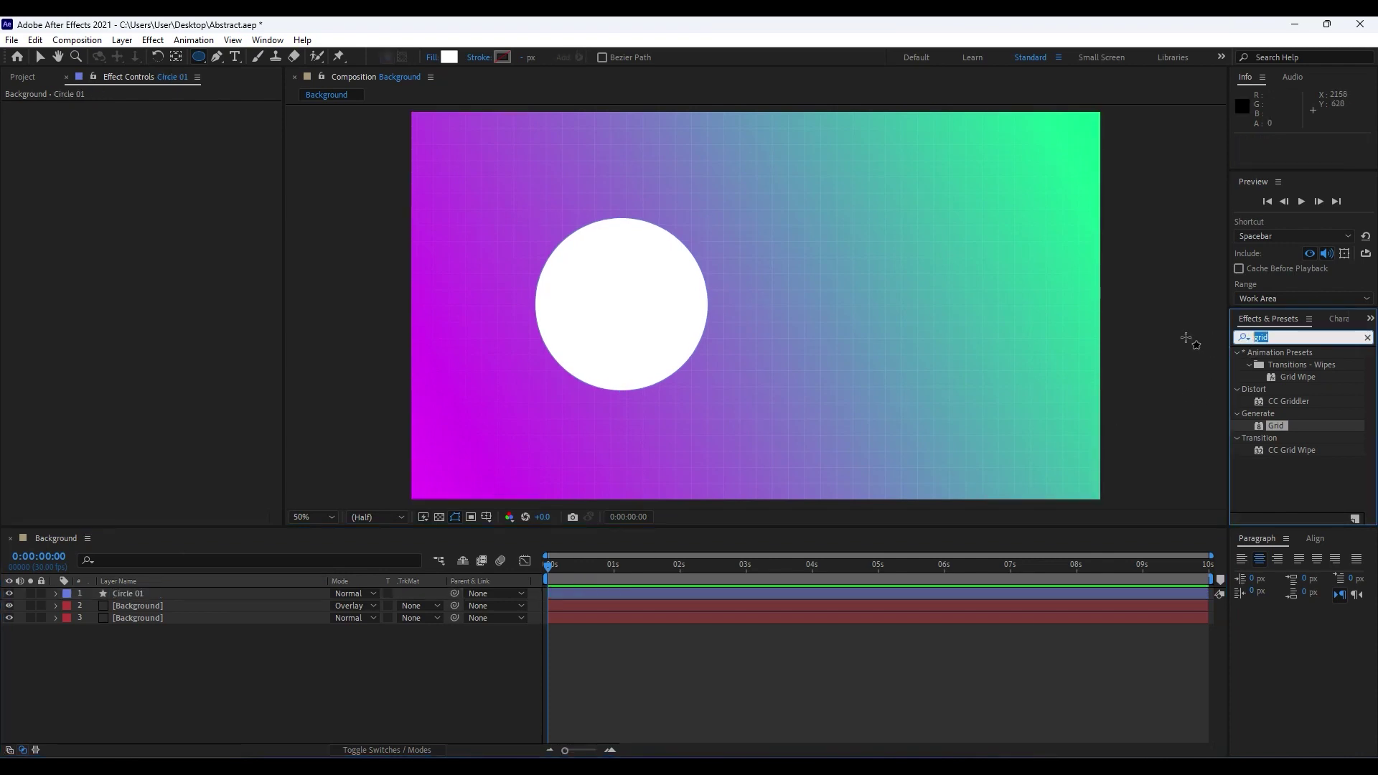
pyautogui.write('gradie')
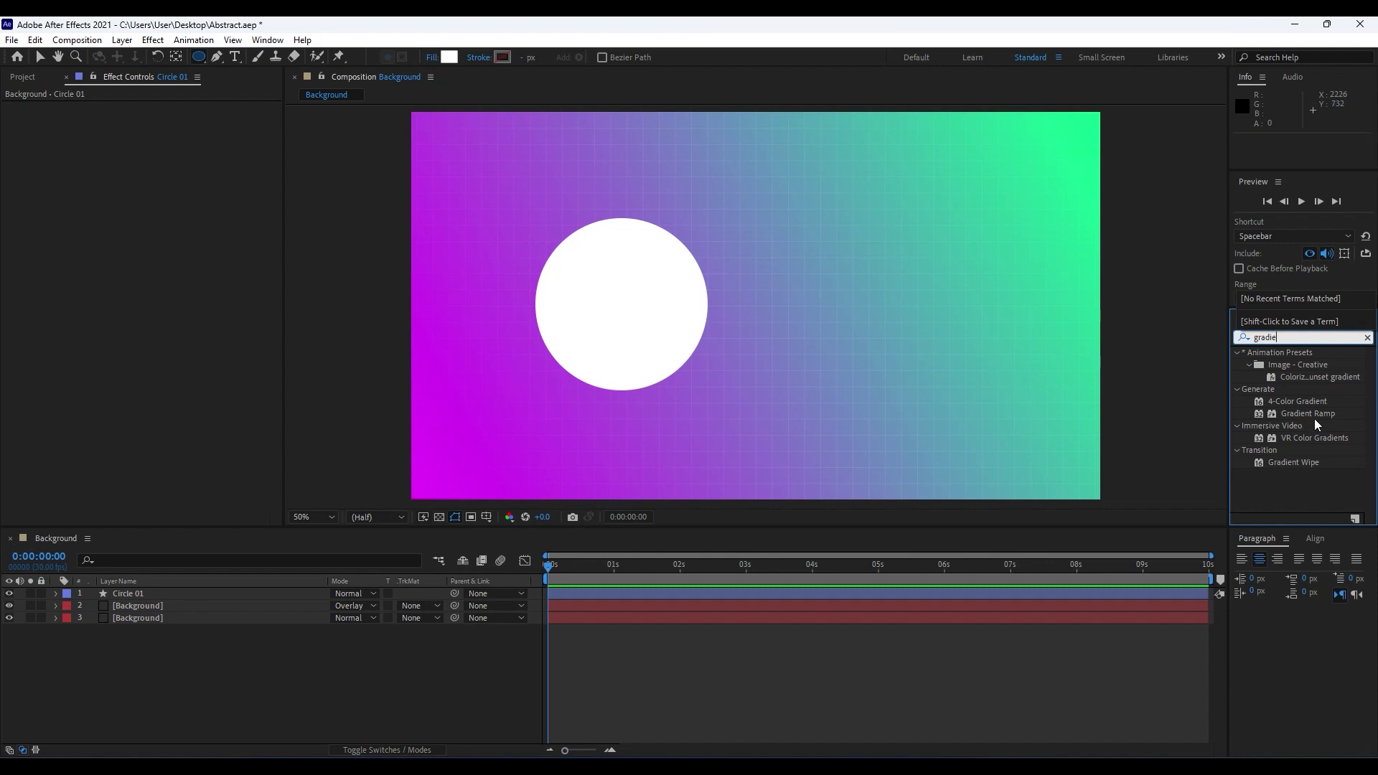
pyautogui.moveTo(1315, 421); pyautogui.dragTo(196, 595)
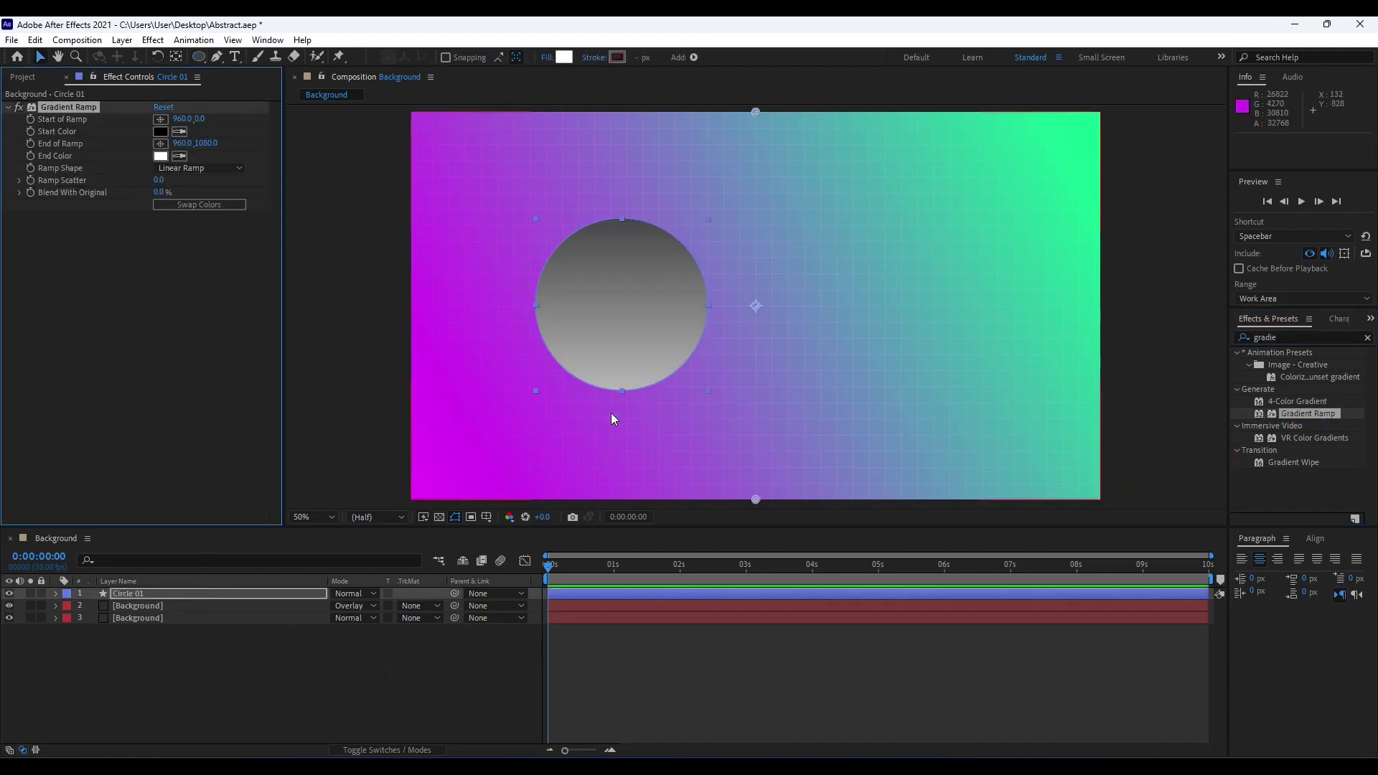
# Step: Place the ramp's start at the circle's upper left, about 376, 320, and its end at the lower right, about 832, 772
pyautogui.press(',')
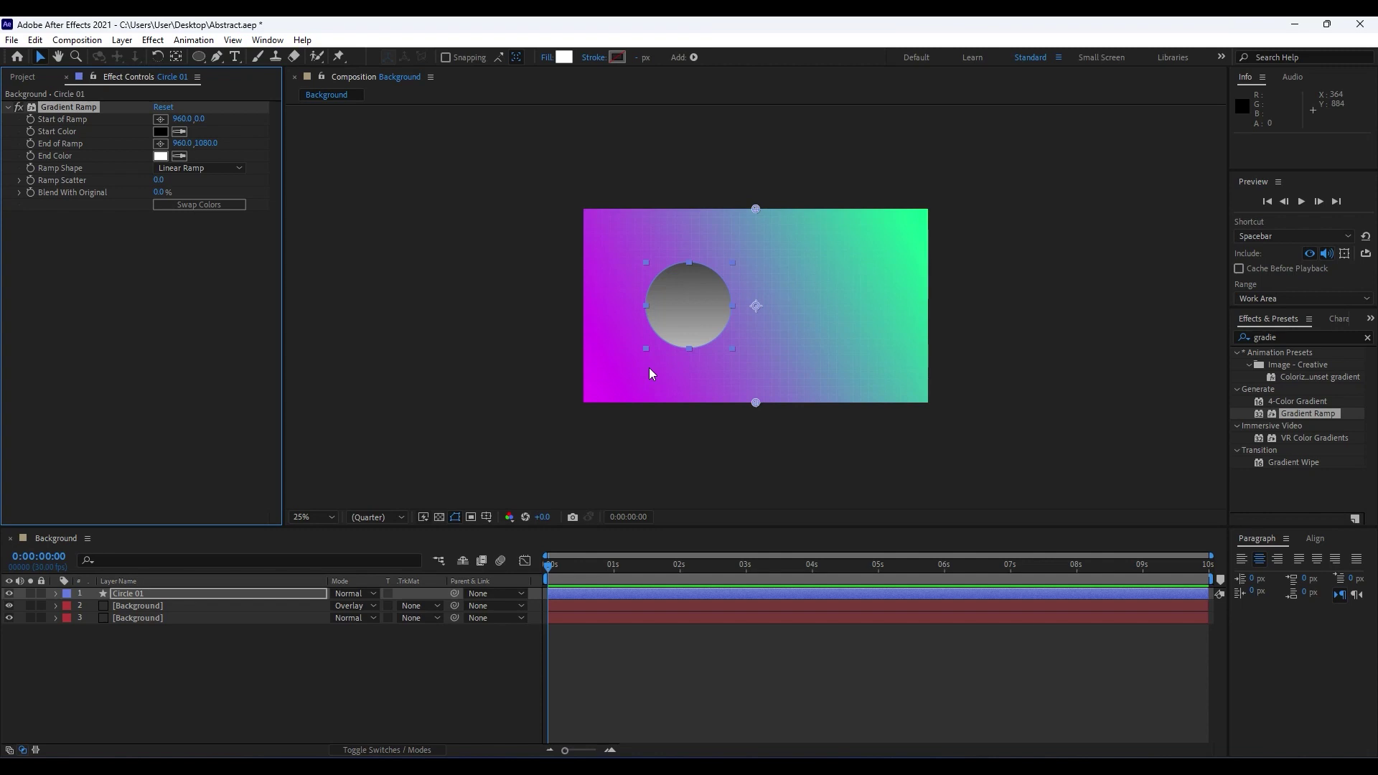
pyautogui.click(160, 119)
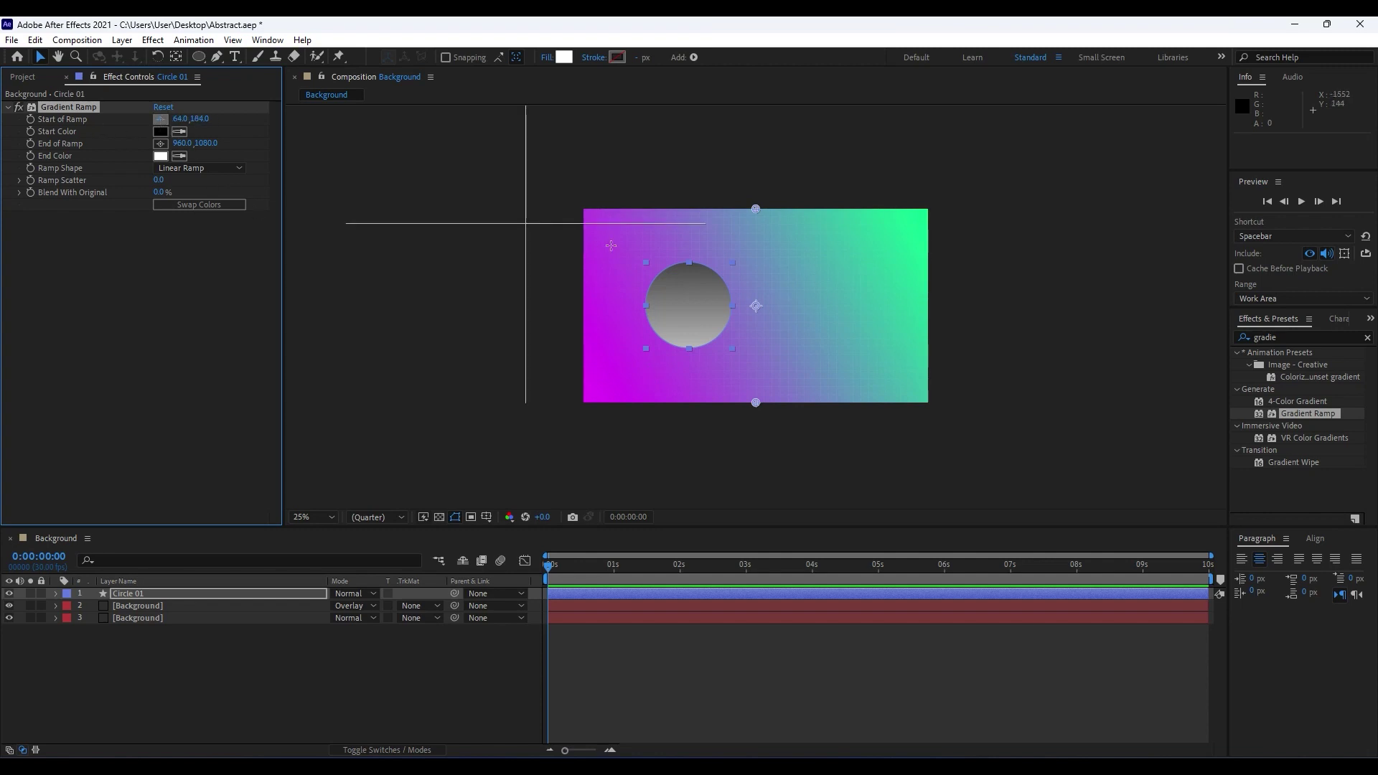
pyautogui.click(651, 266)
pyautogui.click(161, 144)
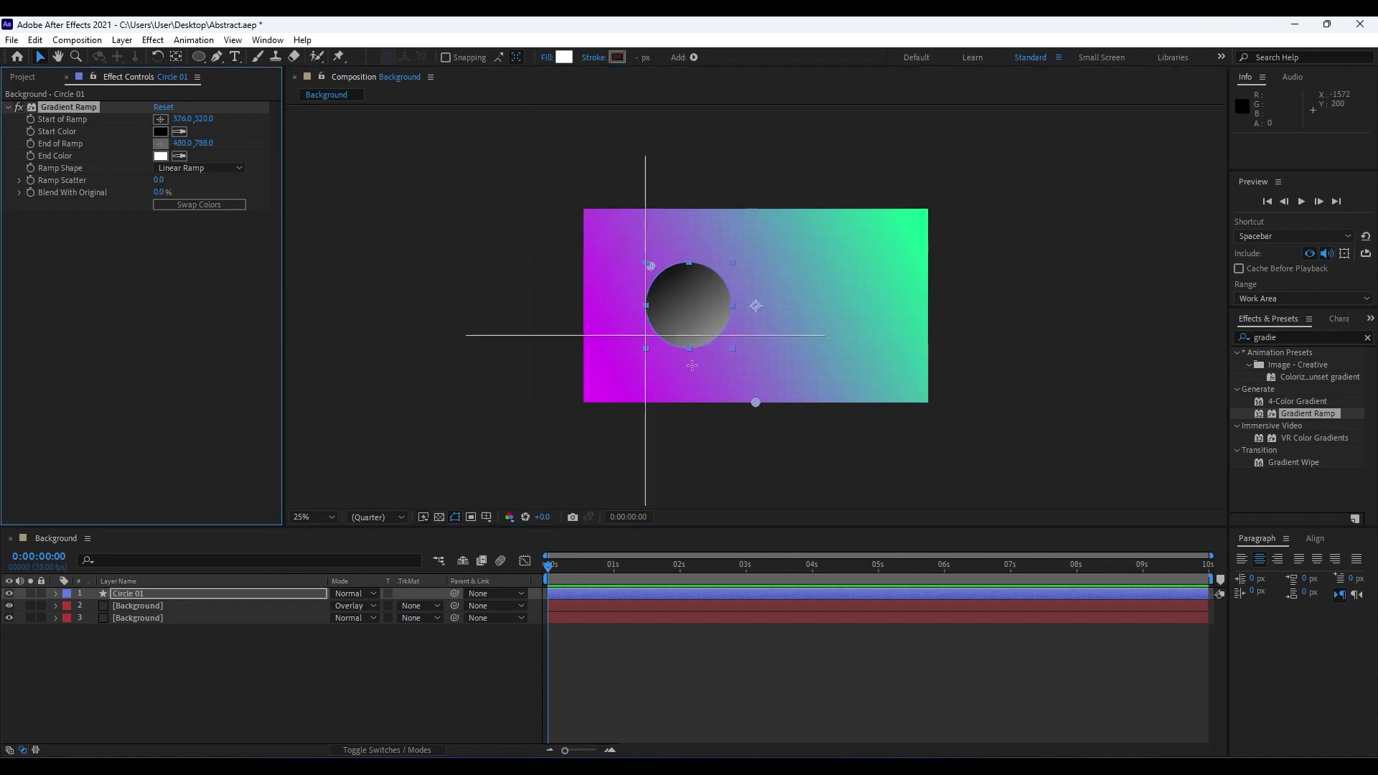
pyautogui.click(733, 347)
pyautogui.press('.')
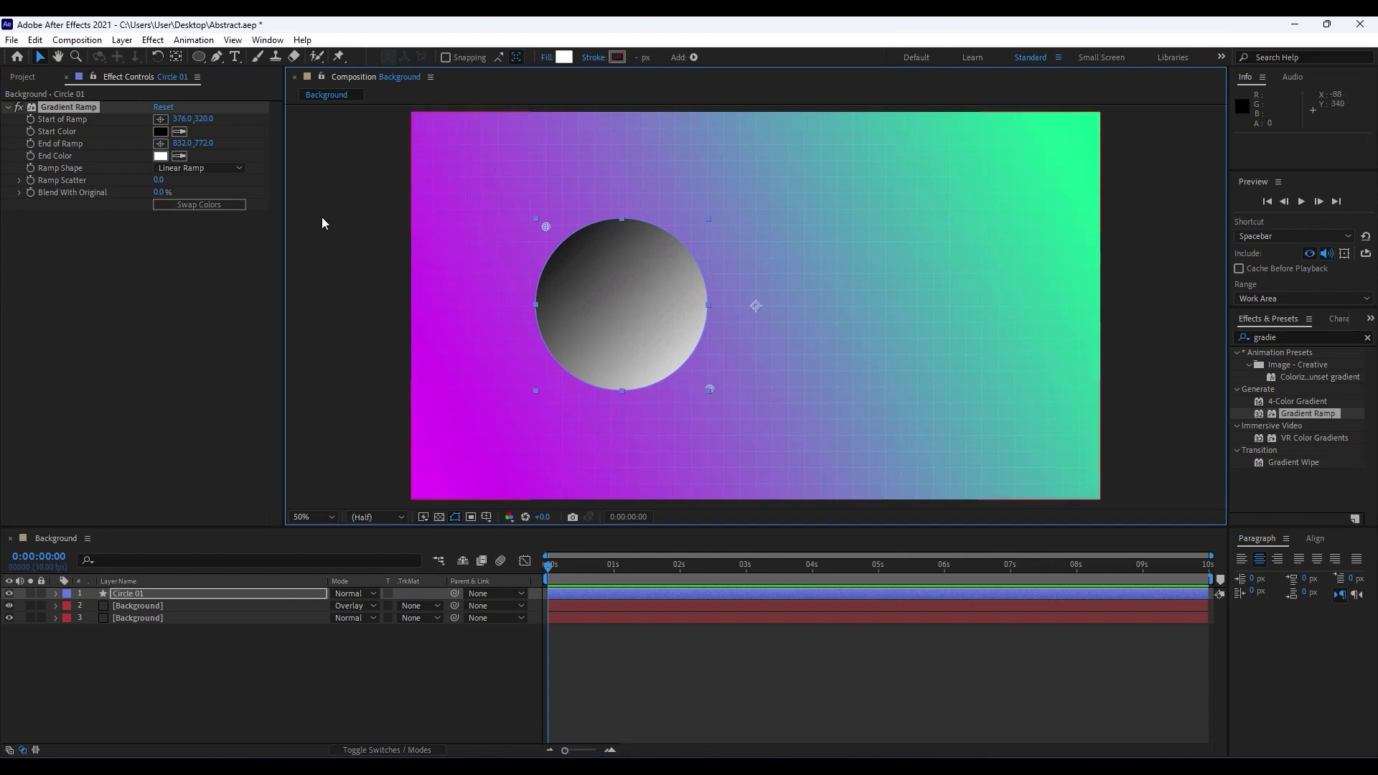
# Step: Set the start color of Circle 01's gradient ramp to bright green
pyautogui.click(161, 133)
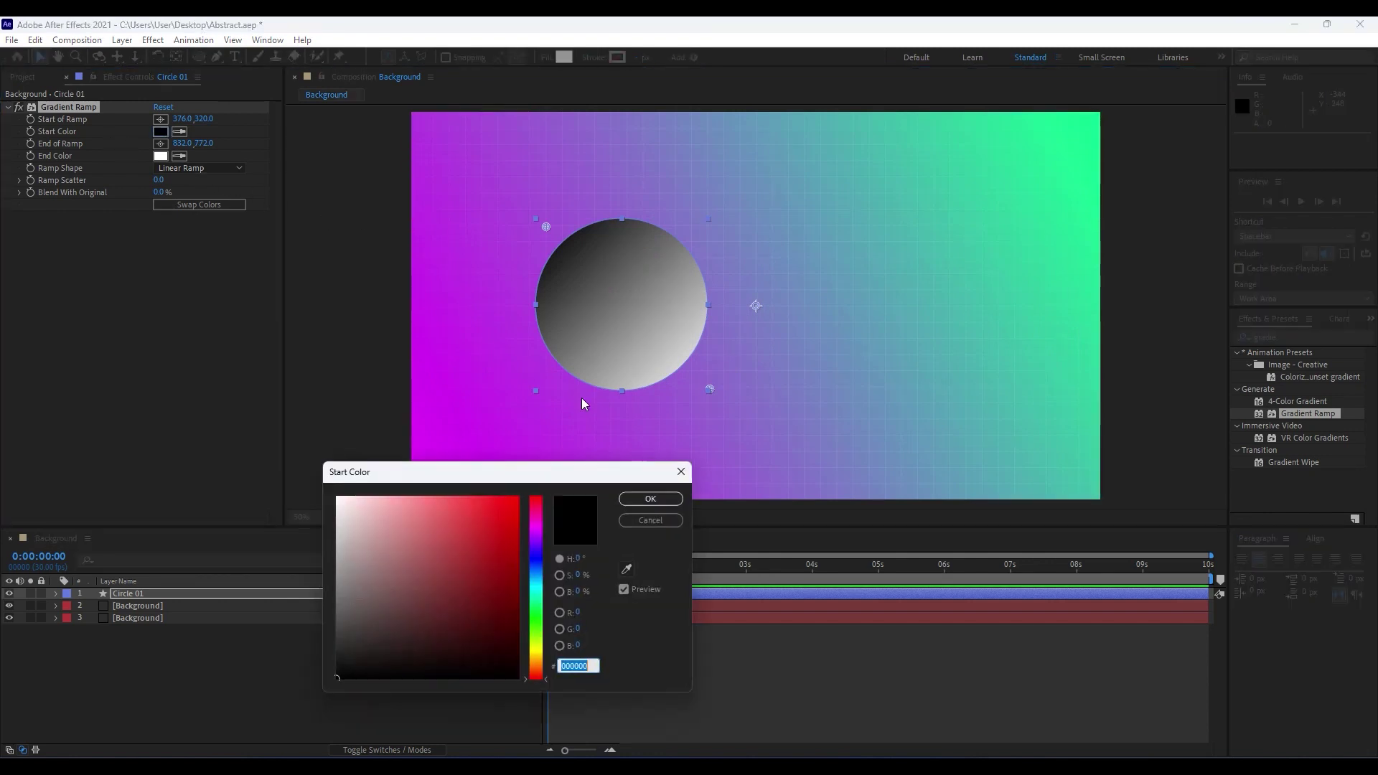
pyautogui.moveTo(536, 579)
pyautogui.mouseDown()
pyautogui.moveTo(539, 599)
pyautogui.moveTo(532, 469)
pyautogui.mouseUp()
pyautogui.click(639, 498)
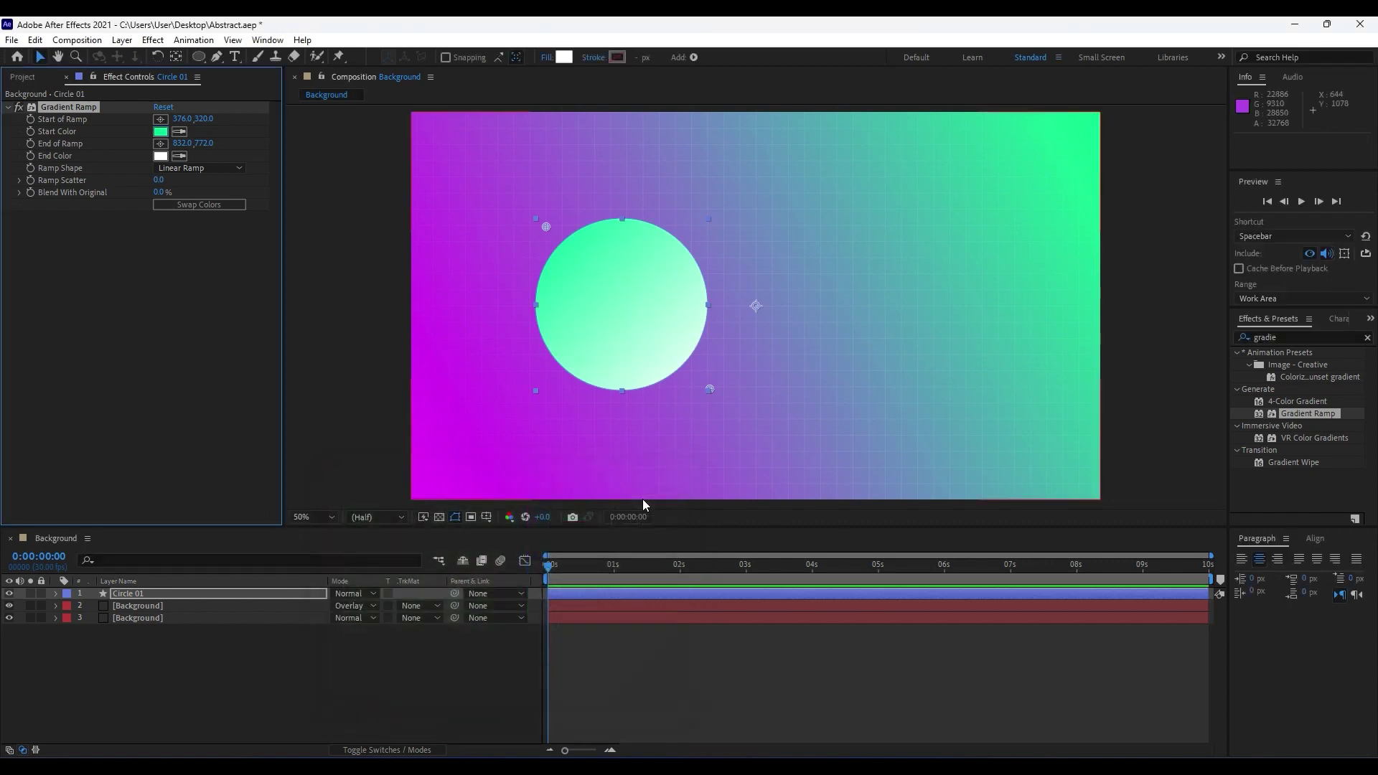
# Step: Sample the ramp's end color from the background's magenta area and adjust it to a brighter, fully saturated purple
pyautogui.click(179, 155)
pyautogui.click(452, 297)
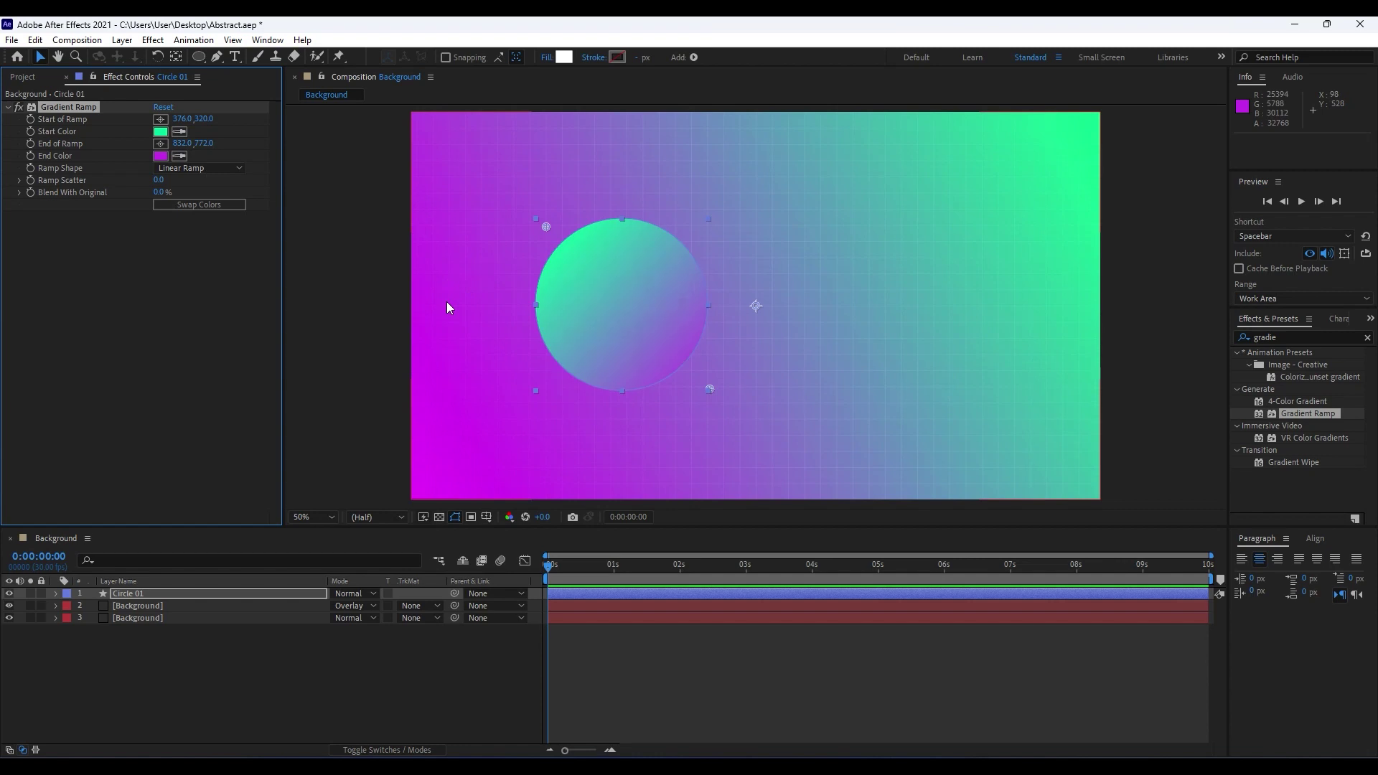
pyautogui.click(160, 155)
pyautogui.moveTo(500, 546); pyautogui.dragTo(544, 477)
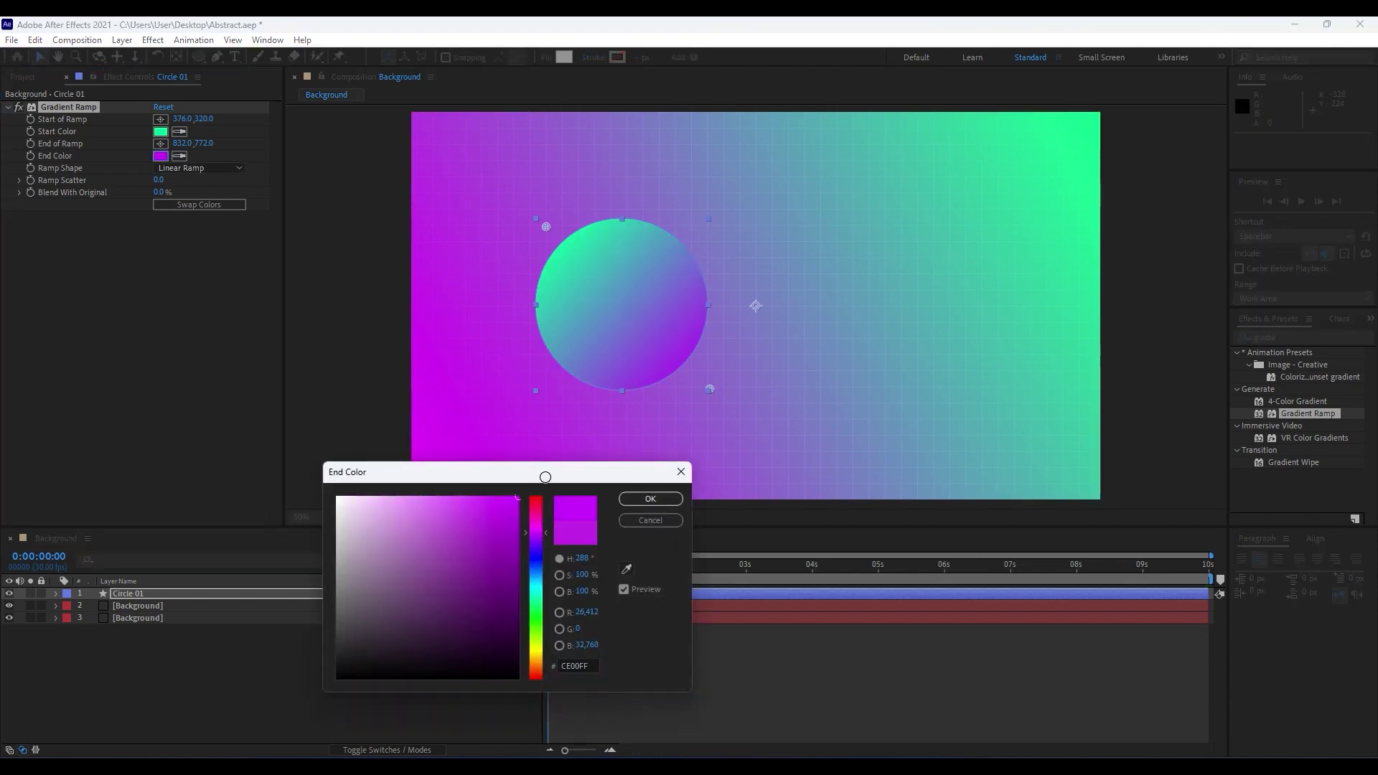
pyautogui.click(675, 500)
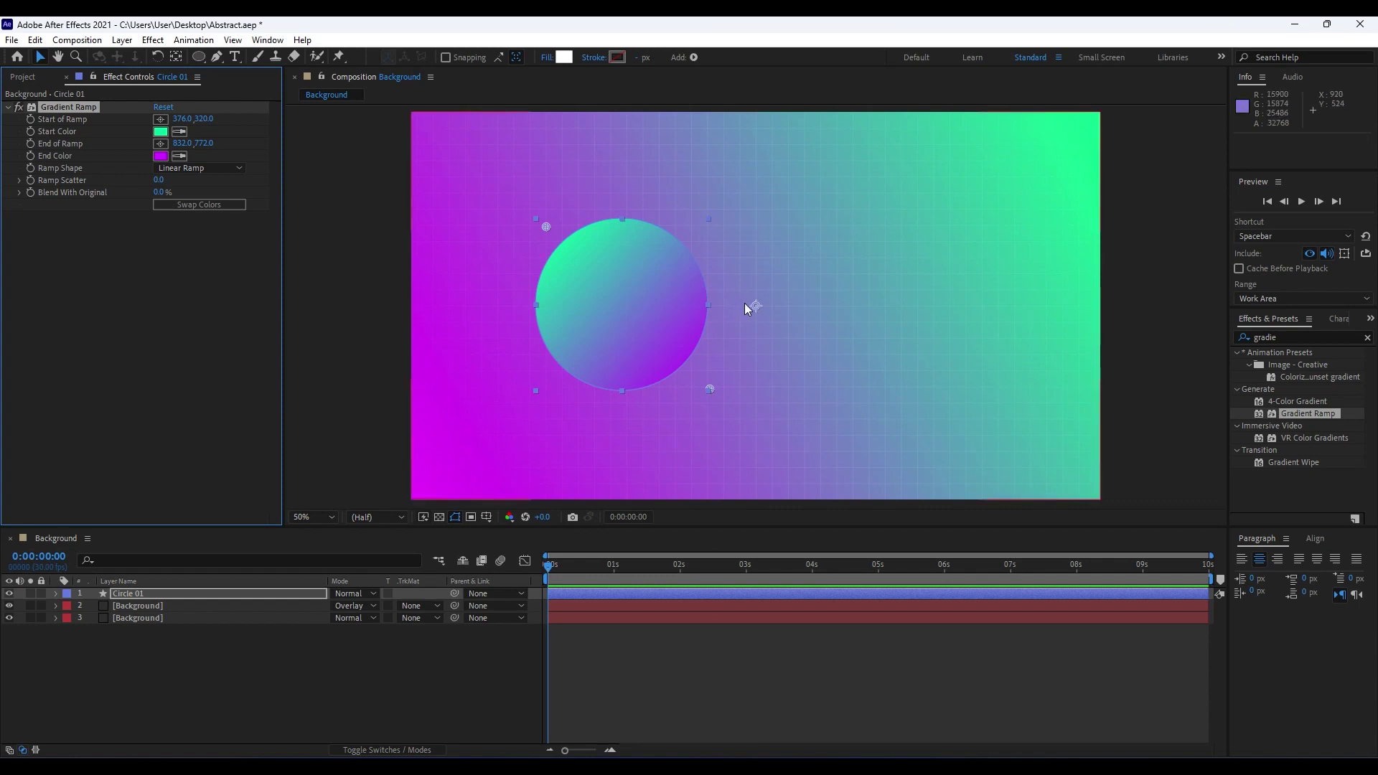
# Step: Move Circle 01's ramp points inward, the end to about 786, 754 and the start to about 386, 330
pyautogui.moveTo(708, 389); pyautogui.dragTo(692, 381)
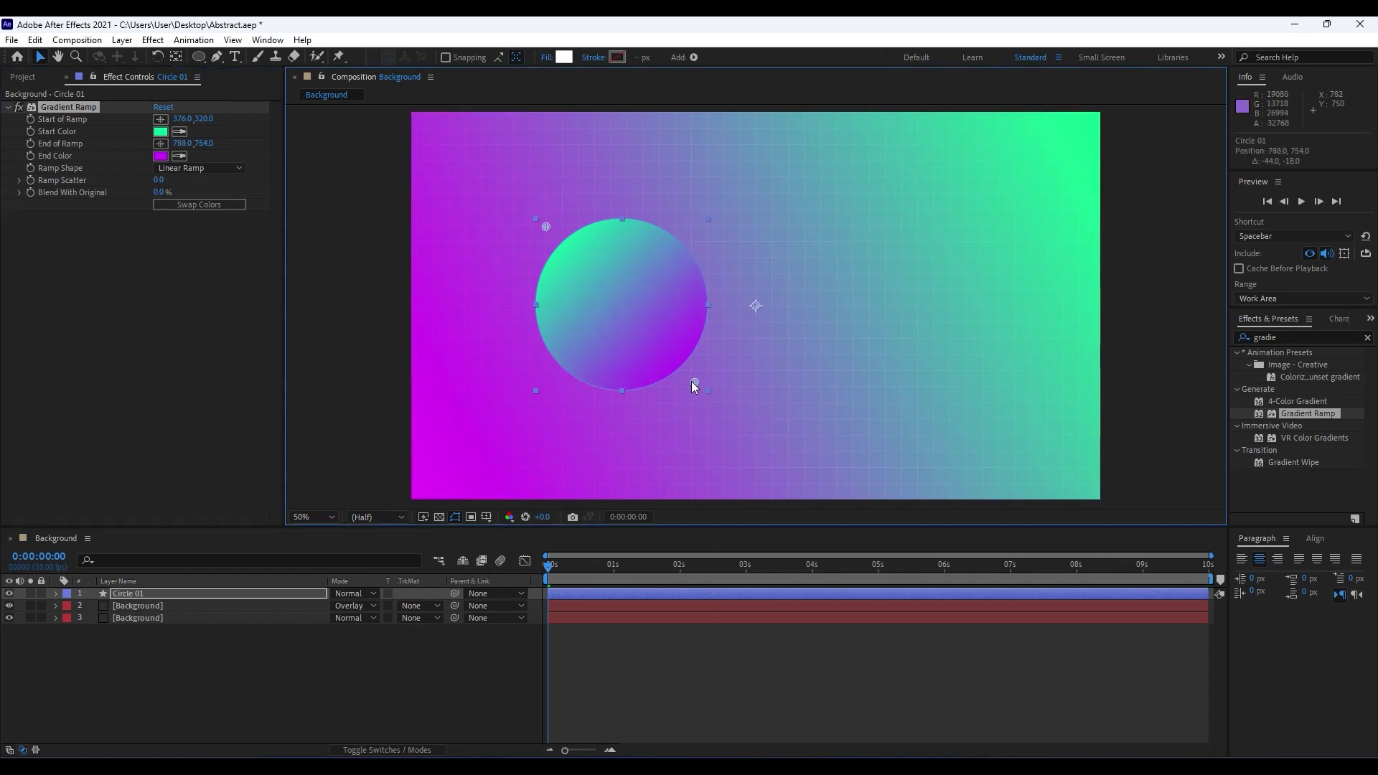
pyautogui.moveTo(549, 228); pyautogui.dragTo(561, 235)
pyautogui.moveTo(558, 578); pyautogui.dragTo(459, 576)
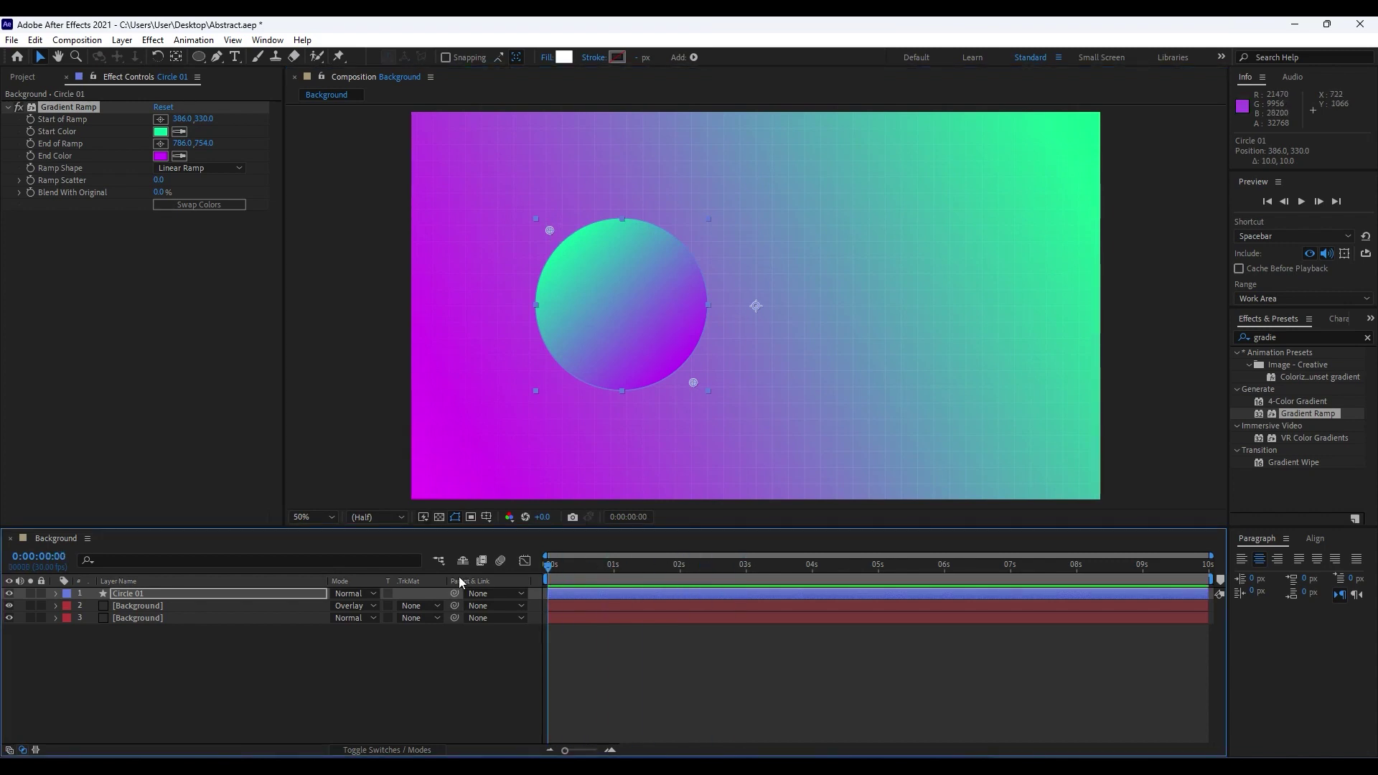
pyautogui.click(194, 695)
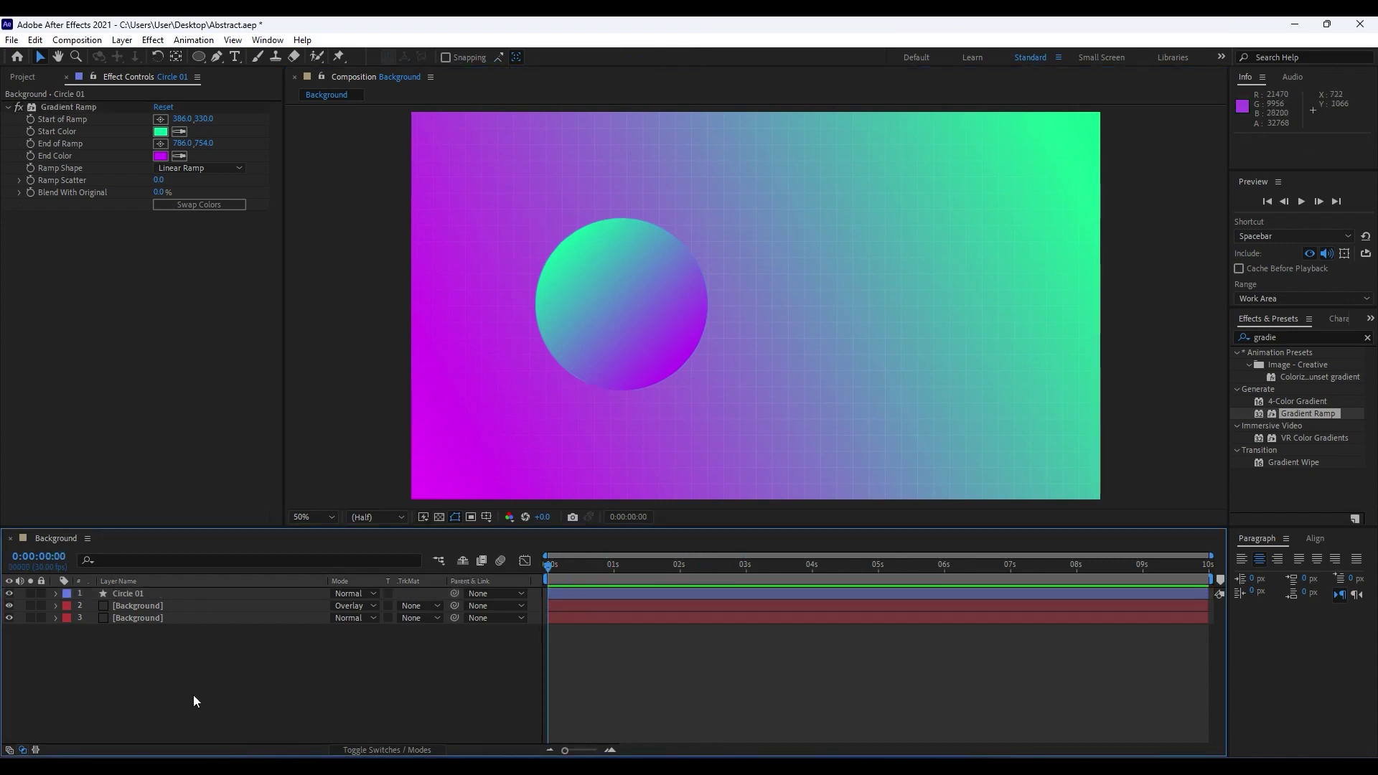
# Step: Duplicate Circle 01 and move the copy to the composition's lower-right area, at position about 1996, 850
pyautogui.click(143, 592)
pyautogui.hotkey('ctrl', 'd')
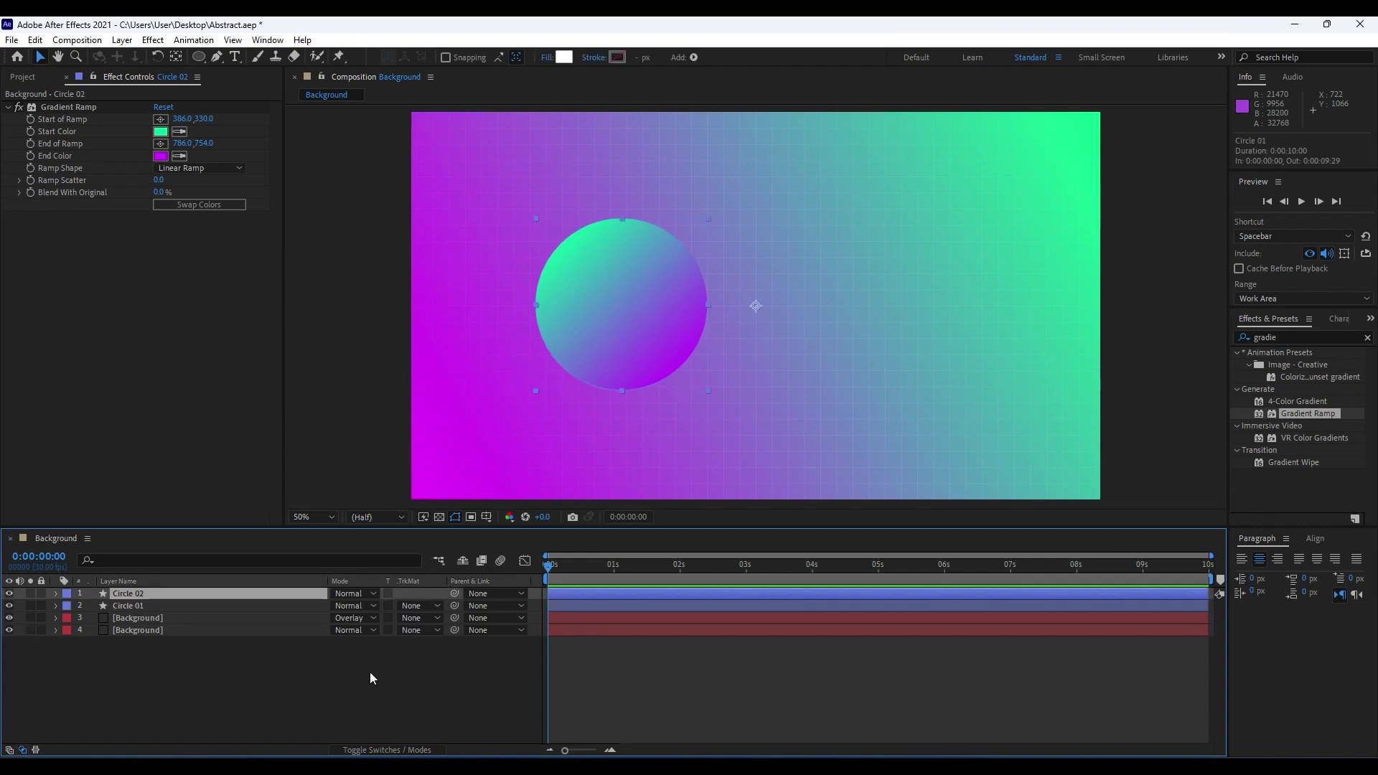
pyautogui.moveTo(617, 324); pyautogui.dragTo(990, 431)
pyautogui.press(',')
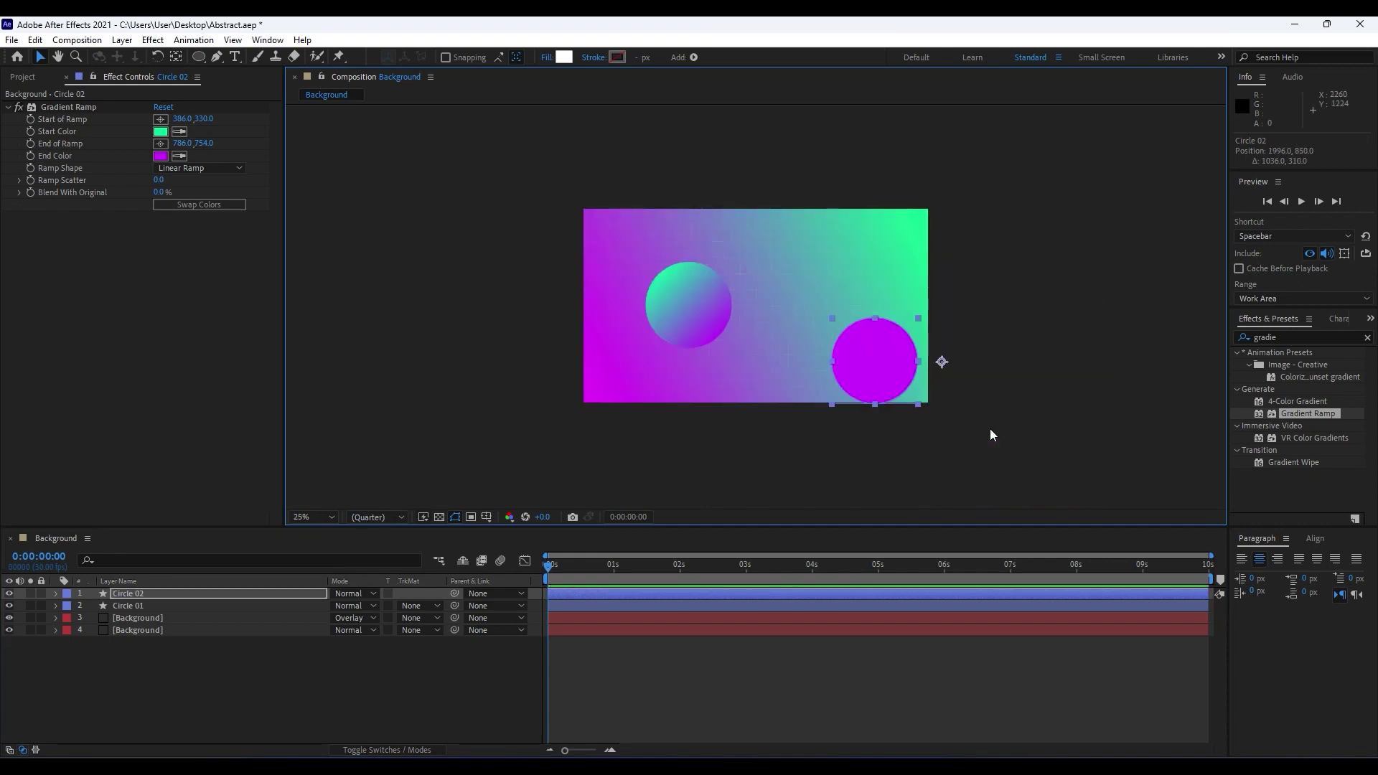
# Step: Move Circle 02's ramp points onto the circle, the start to about 1470, 642 and the end to about 1790, 1130
pyautogui.click(81, 109)
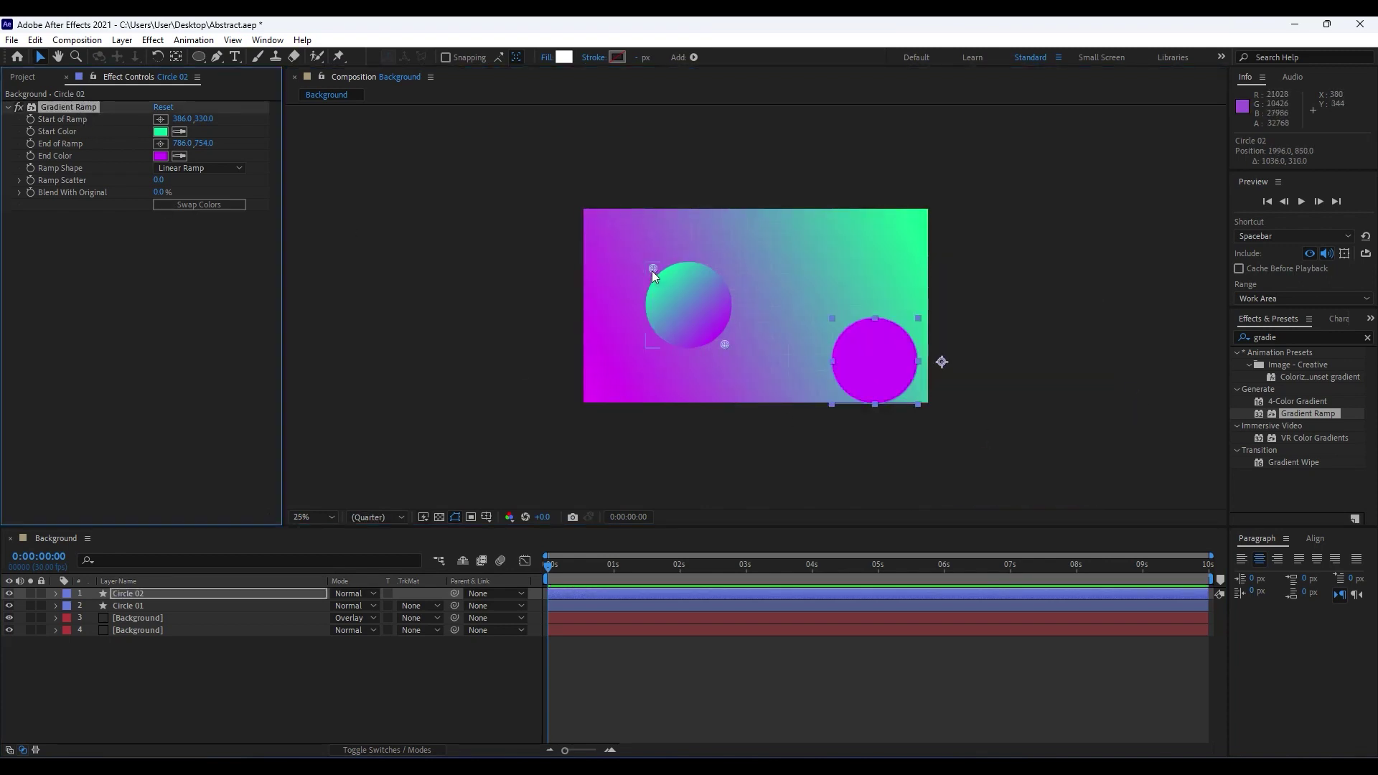
pyautogui.moveTo(652, 268); pyautogui.dragTo(832, 318)
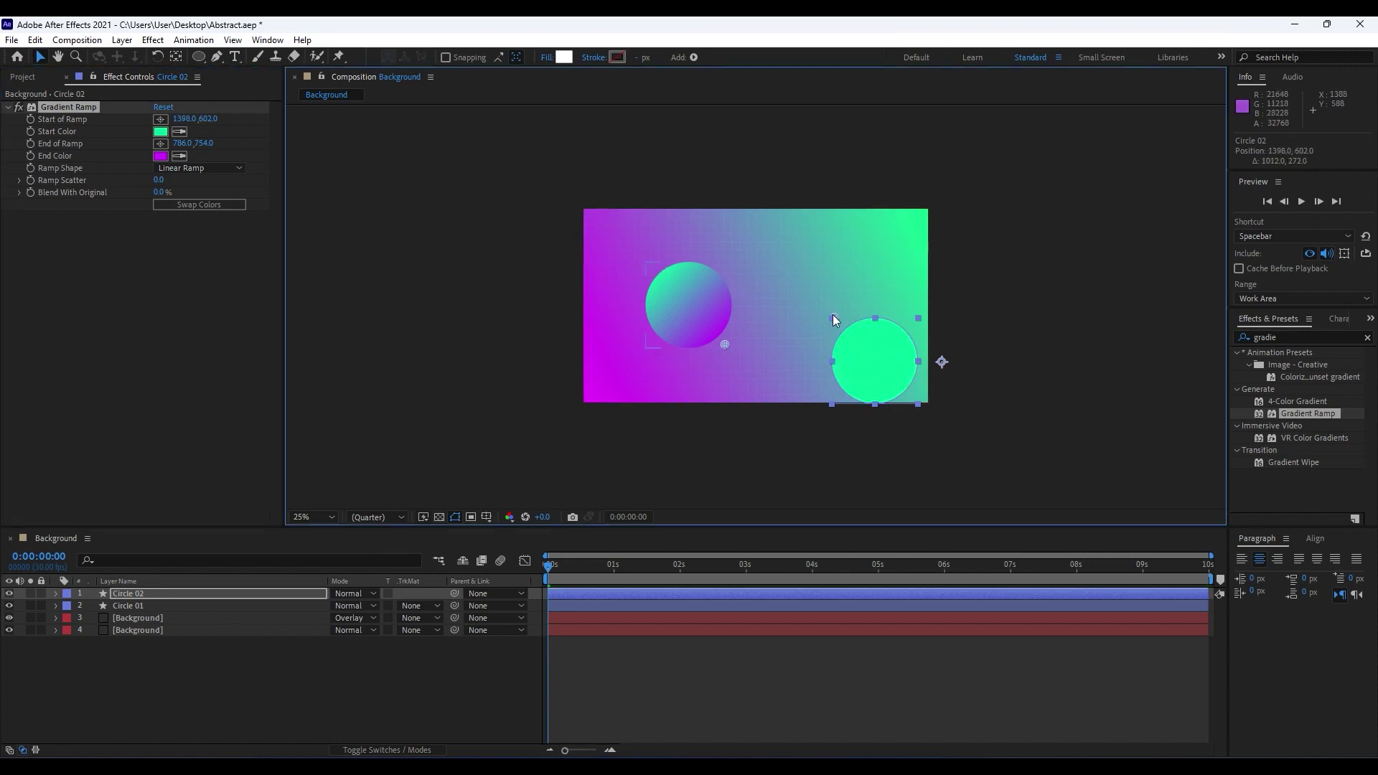
pyautogui.moveTo(725, 344); pyautogui.dragTo(902, 409)
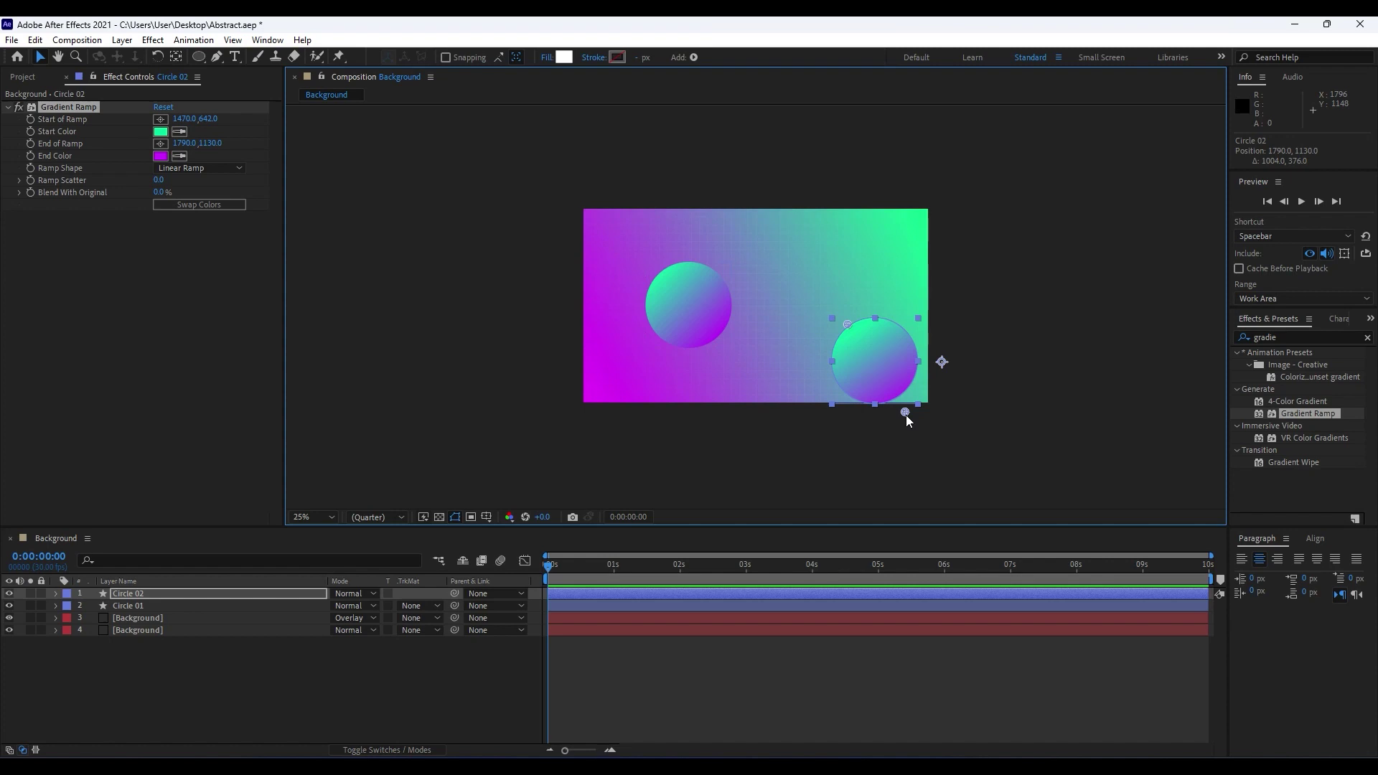
# Step: Duplicate the Circle 02 layer and move the copy to the composition's upper-right area, at position about 1920, 254
pyautogui.hotkey('ctrl', 'd')
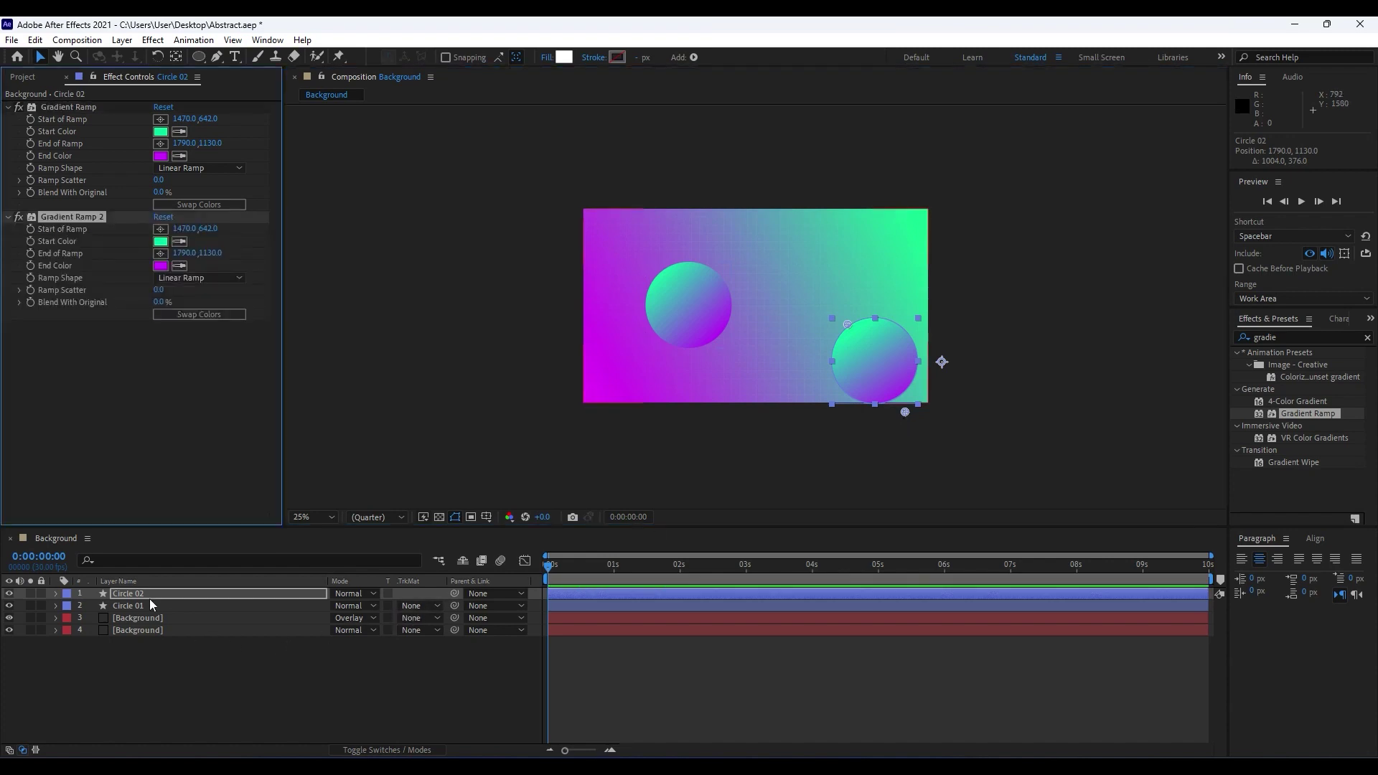
pyautogui.press('Delete')
pyautogui.click(139, 597)
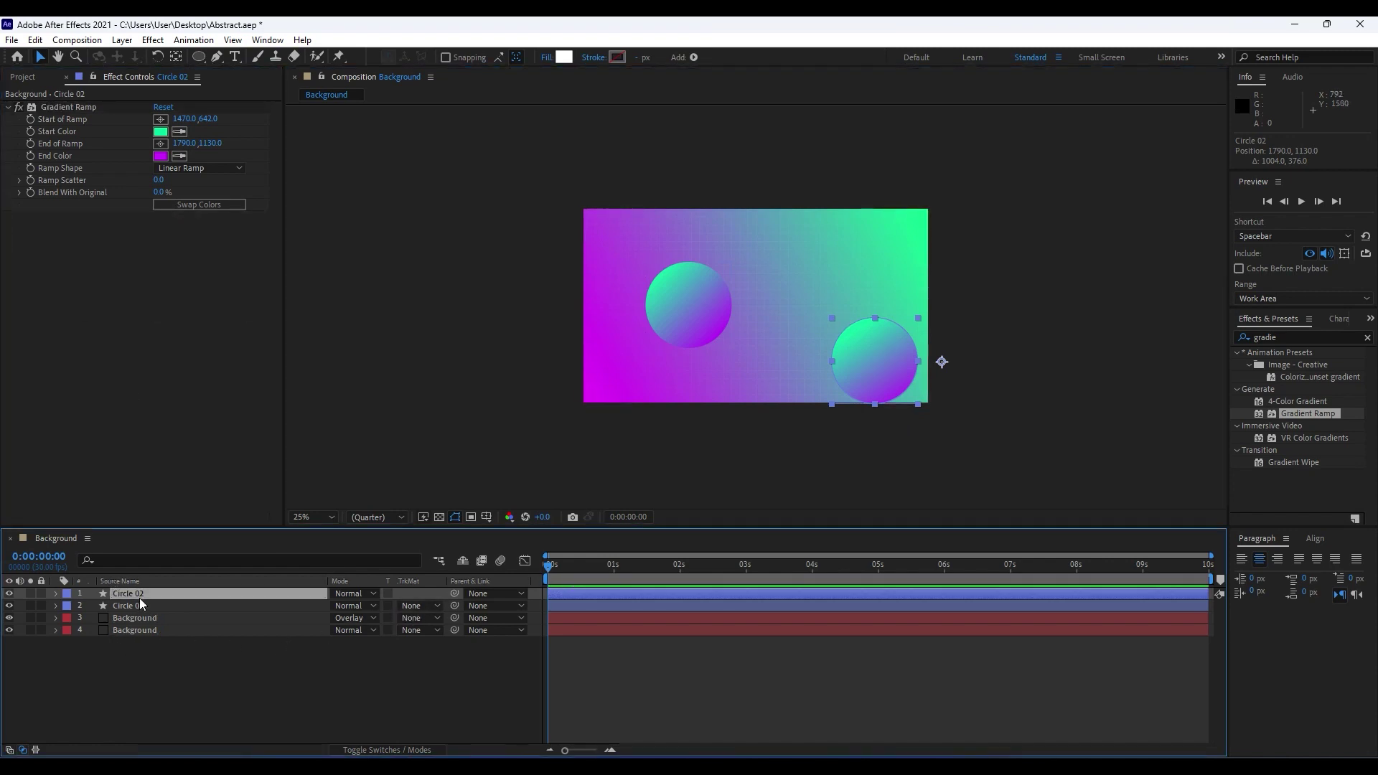
pyautogui.hotkey('ctrl', 'd')
pyautogui.moveTo(881, 354); pyautogui.dragTo(866, 248)
# Step: Angle Circle 03's gradient ramp by placing its start at about 1778, 290 and its end at about 1358, 482
pyautogui.click(84, 108)
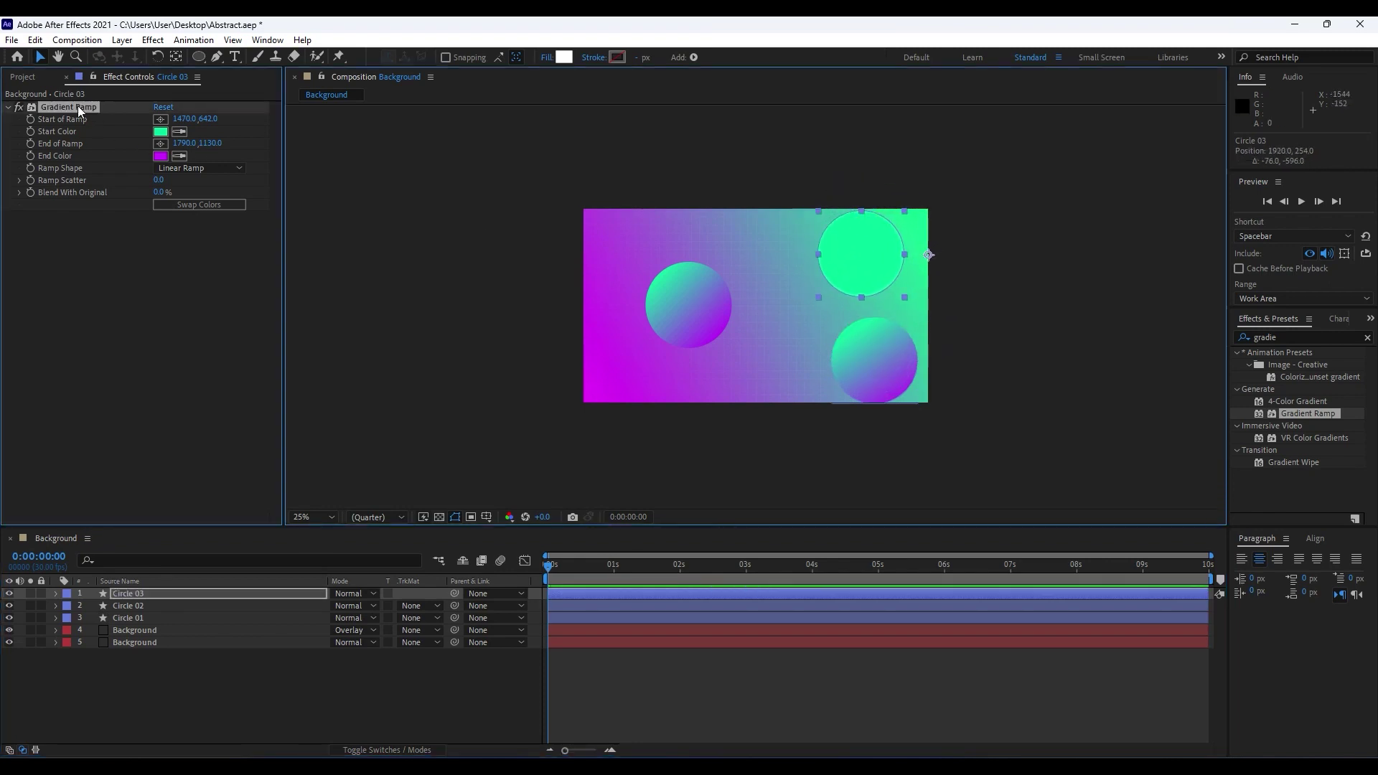
pyautogui.moveTo(905, 412); pyautogui.dragTo(906, 258)
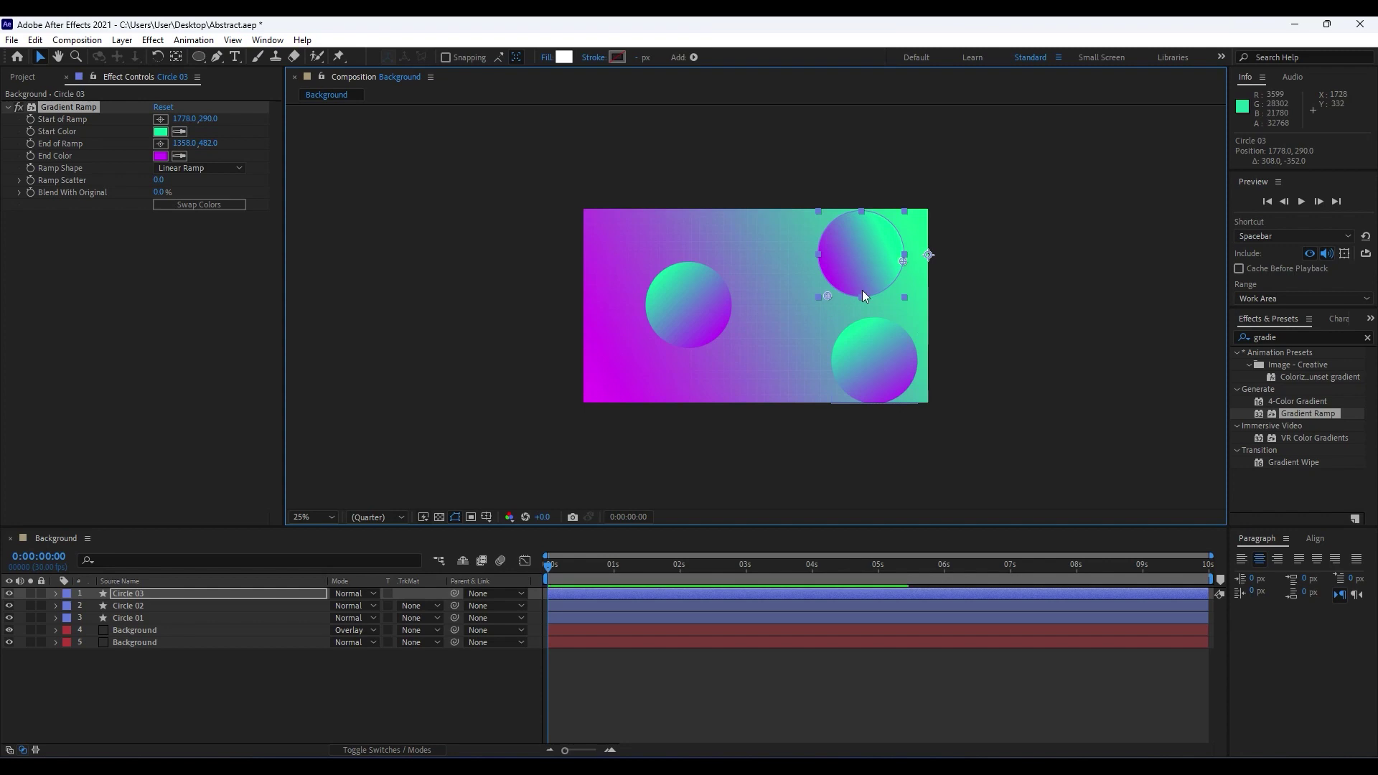
# Step: Scale Circle 01 to 130% and place it in the composition's lower-left corner, at position about 796, 792
pyautogui.click(139, 619)
pyautogui.moveTo(686, 304); pyautogui.dragTo(638, 352)
pyautogui.press('s')
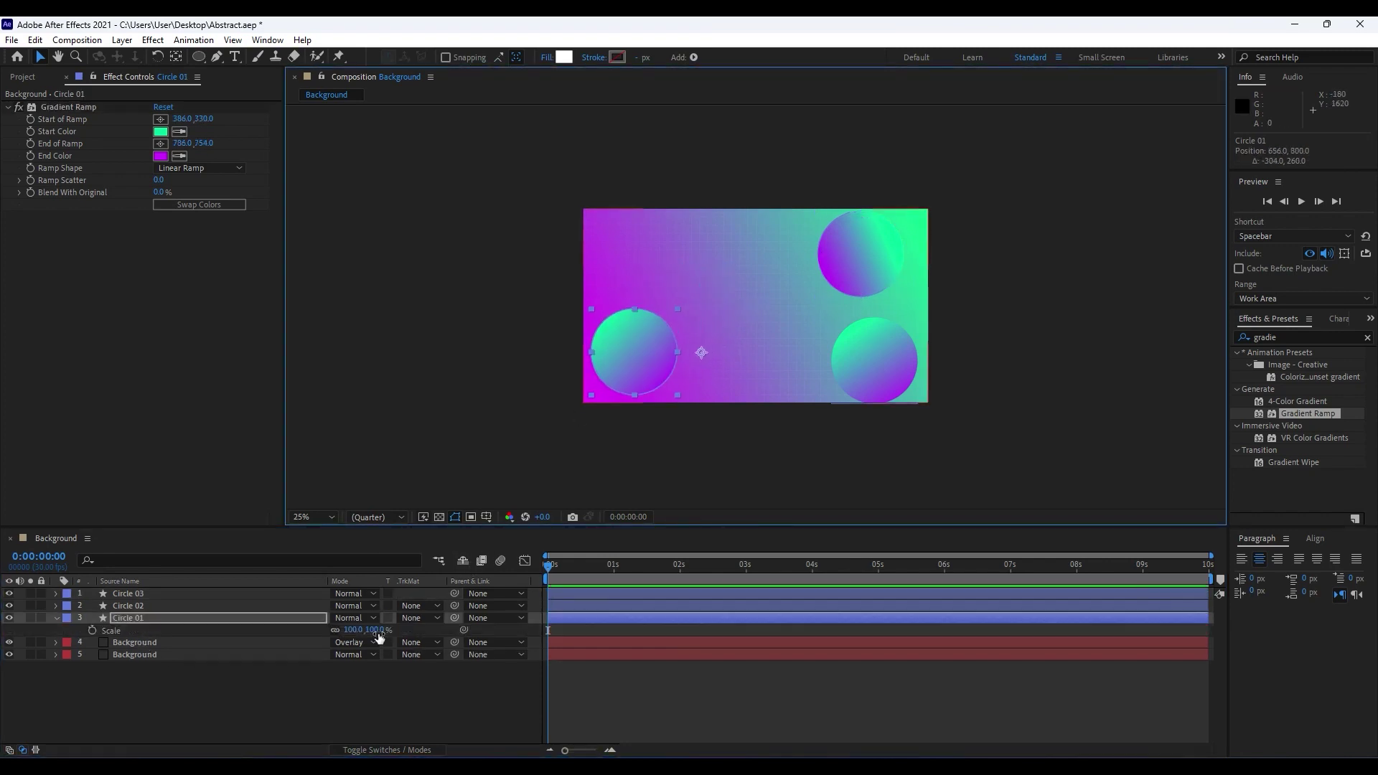
pyautogui.moveTo(359, 630); pyautogui.dragTo(381, 640)
pyautogui.click(356, 629)
pyautogui.write('130')
pyautogui.press('Return')
pyautogui.moveTo(632, 379); pyautogui.dragTo(657, 368)
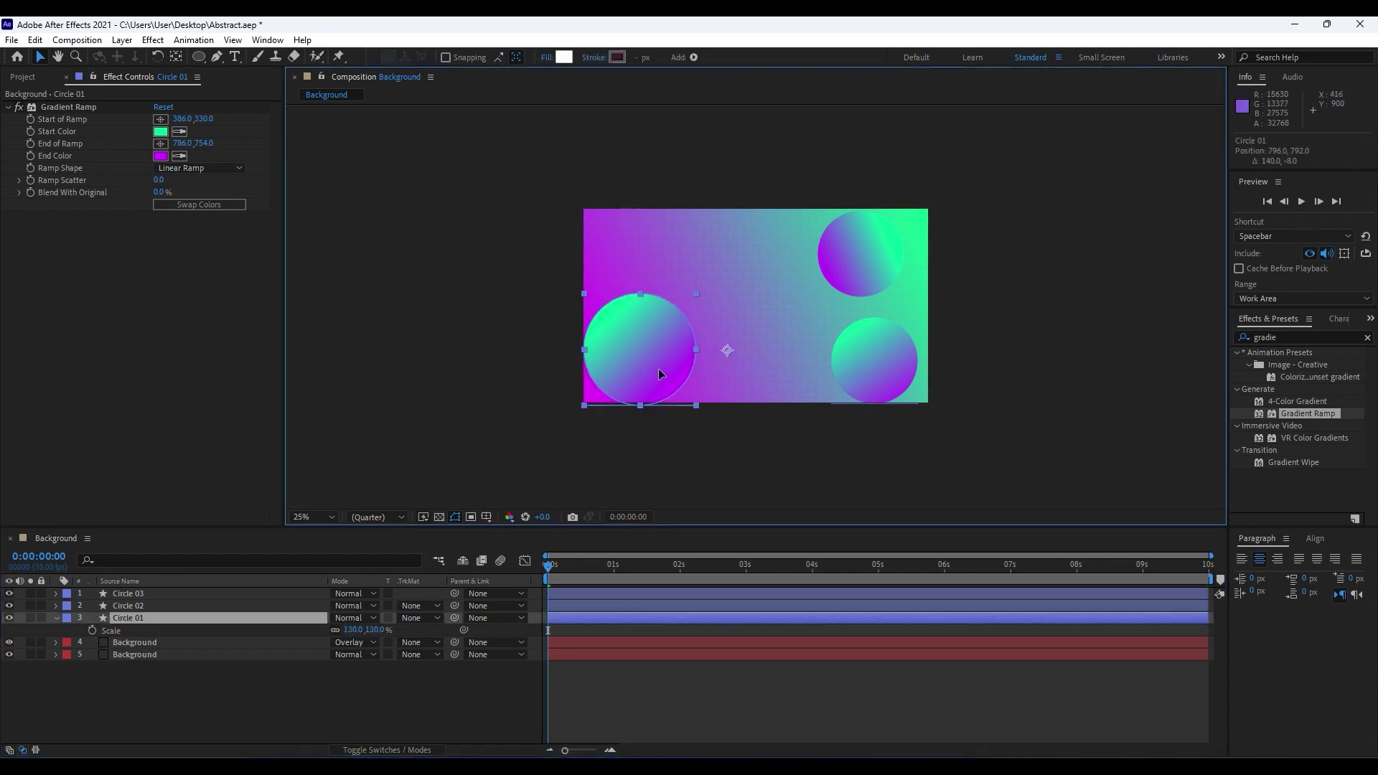
# Step: Move Circle 02 slightly up and inward from the composition's right edge, to position about 1832, 794
pyautogui.click(136, 606)
pyautogui.moveTo(879, 359); pyautogui.dragTo(846, 344)
# Step: Move Circle 03 from the upper-right corner toward the composition's upper middle and scale it to 82%
pyautogui.click(167, 593)
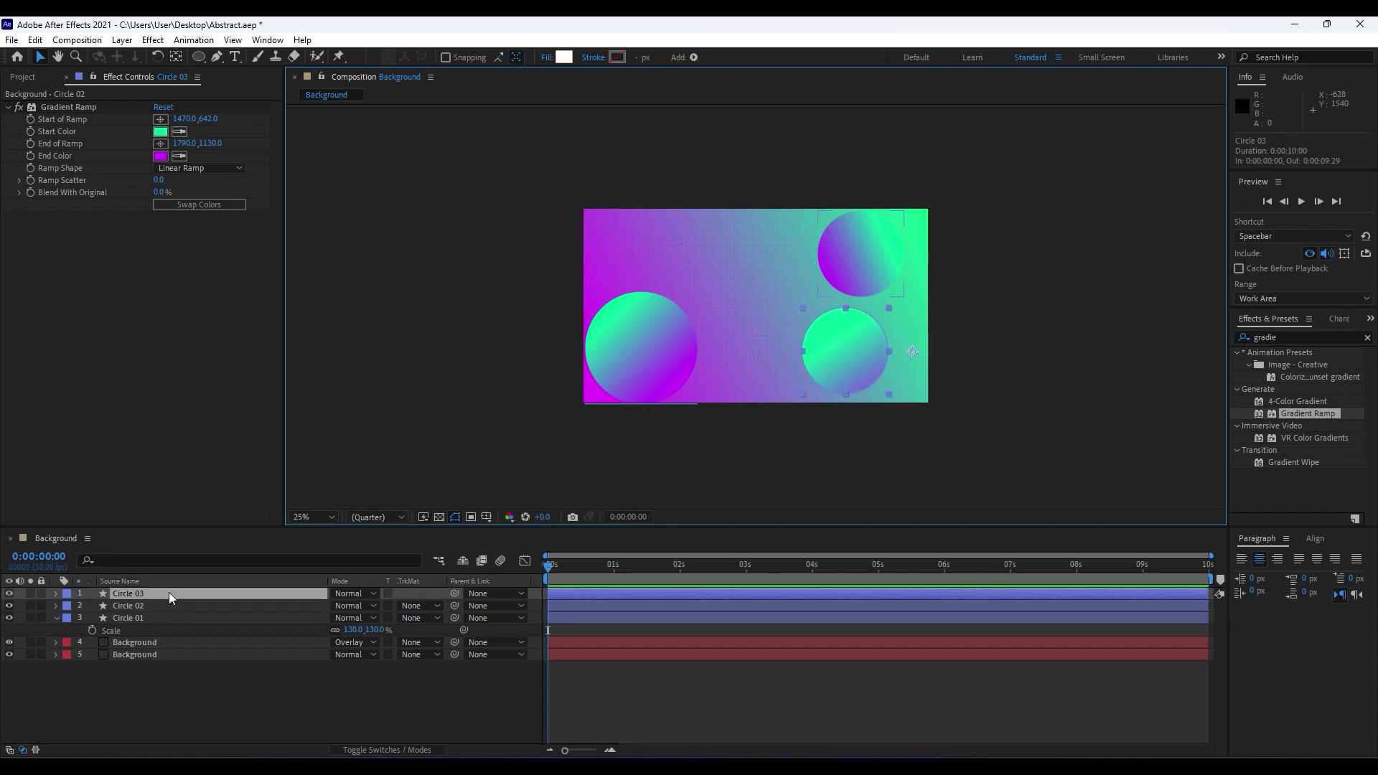
pyautogui.moveTo(822, 286); pyautogui.dragTo(735, 314)
pyautogui.press('s')
pyautogui.moveTo(358, 605); pyautogui.dragTo(340, 597)
# Step: Realign Circle 03's gradient ramp to its new location, with the start at about 780, 72 and the end at about 1288, 360
pyautogui.click(133, 594)
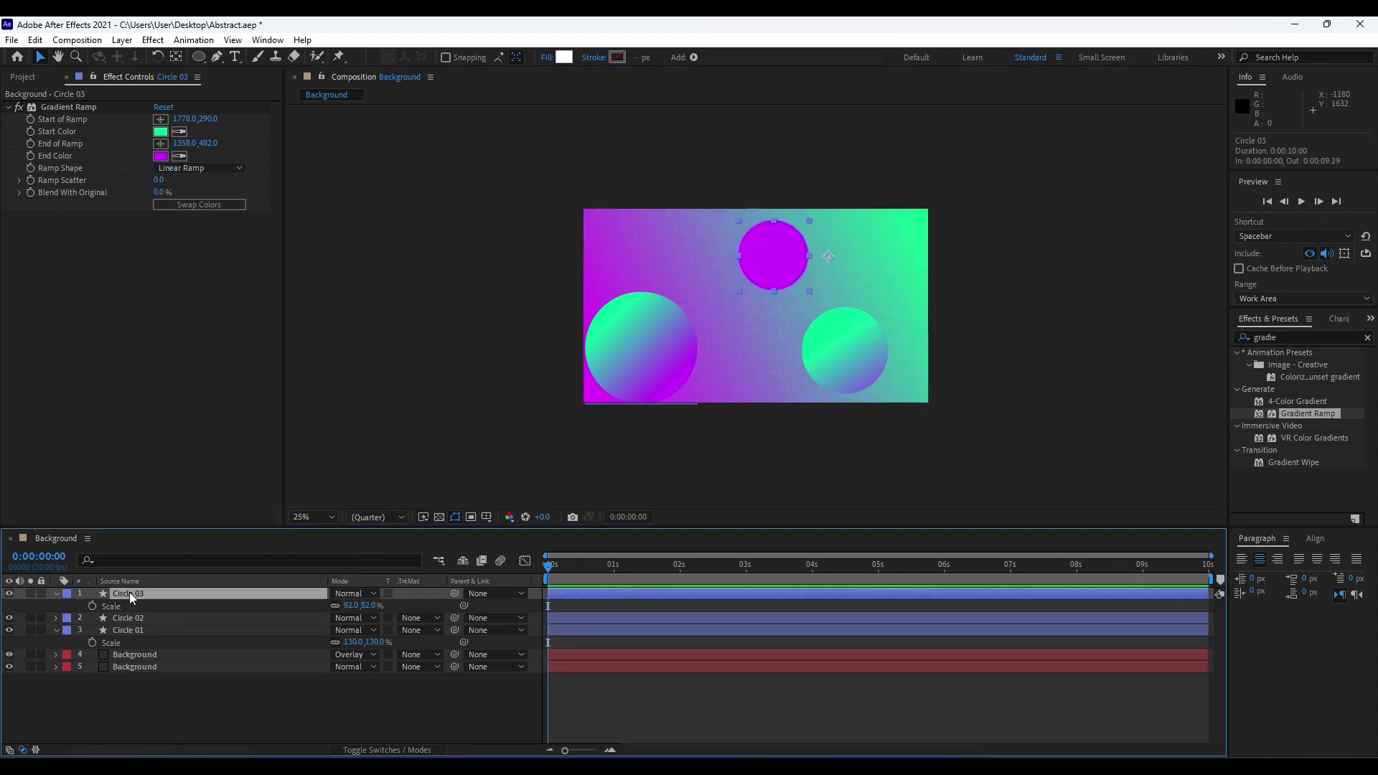
pyautogui.click(161, 119)
pyautogui.click(723, 221)
pyautogui.click(160, 143)
pyautogui.click(816, 273)
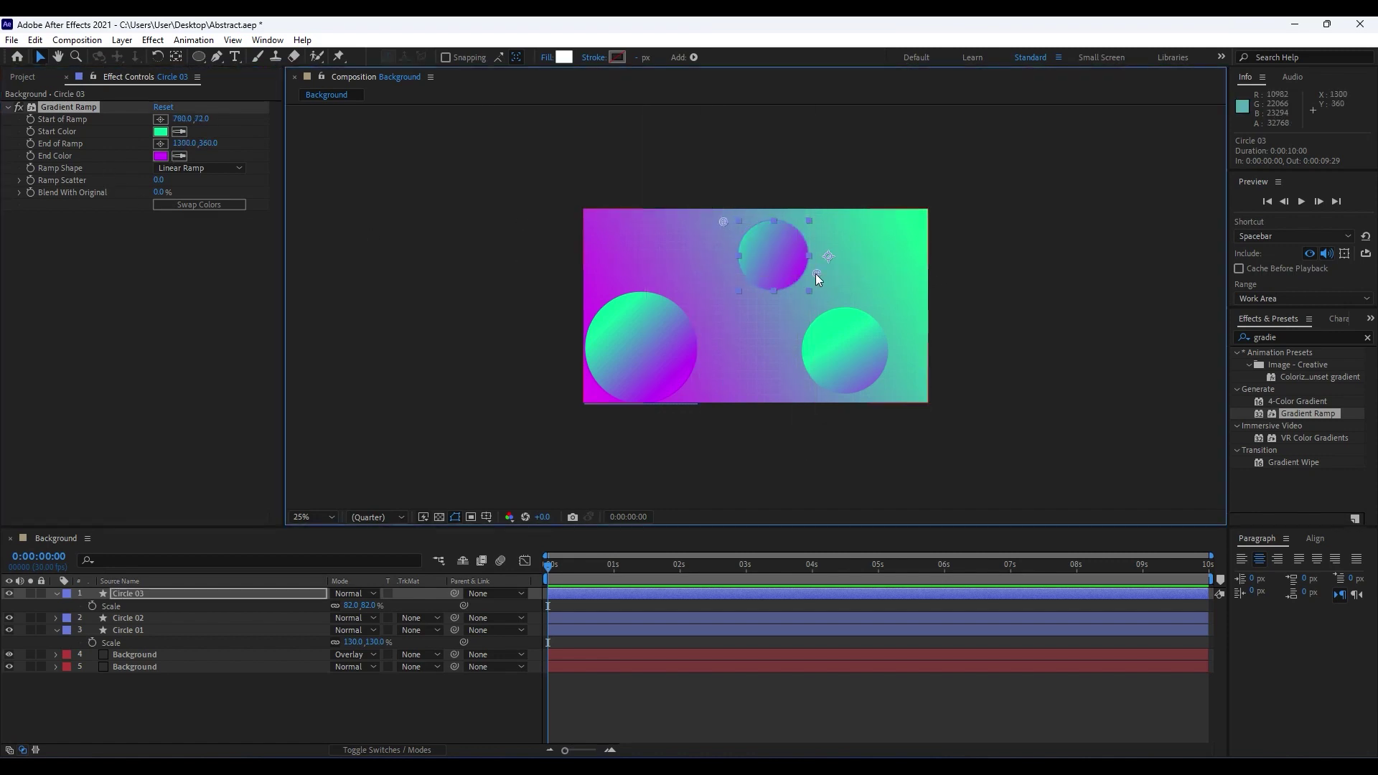
pyautogui.moveTo(816, 273); pyautogui.dragTo(814, 273)
pyautogui.press('.')
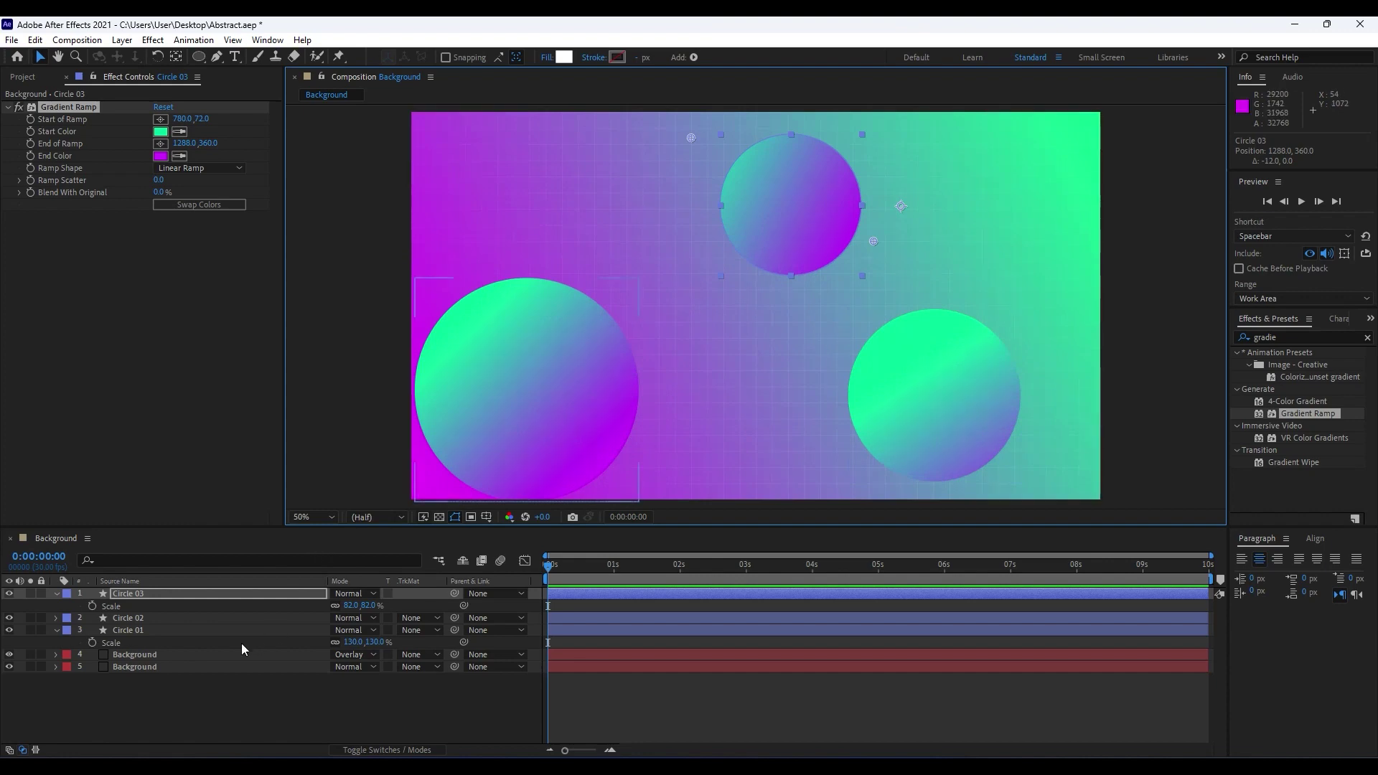
# Step: Apply the Drop Shadow effect to the Circle 01, Circle 02 and Circle 03 layers together
pyautogui.click(138, 630)
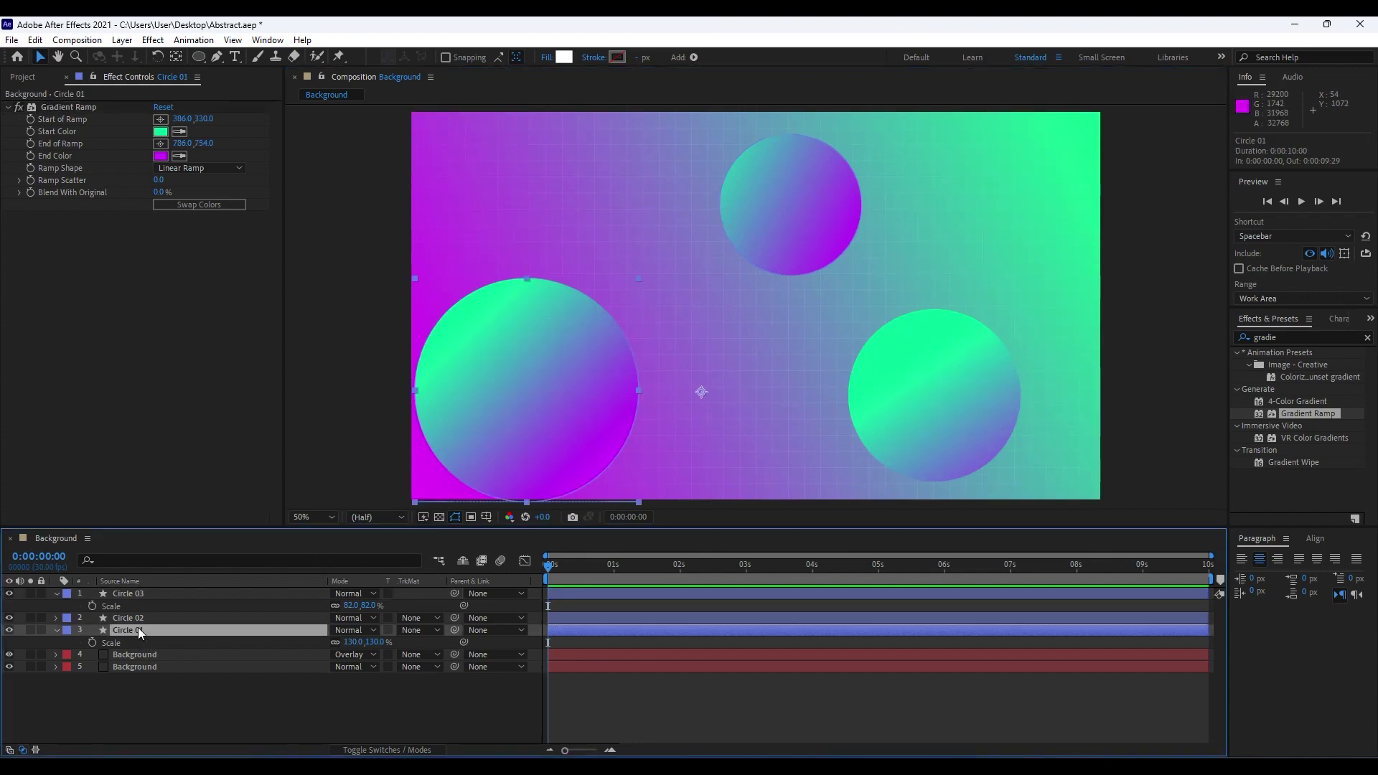
pyautogui.keyDown('shift'); pyautogui.click(145, 597); pyautogui.keyUp('shift')
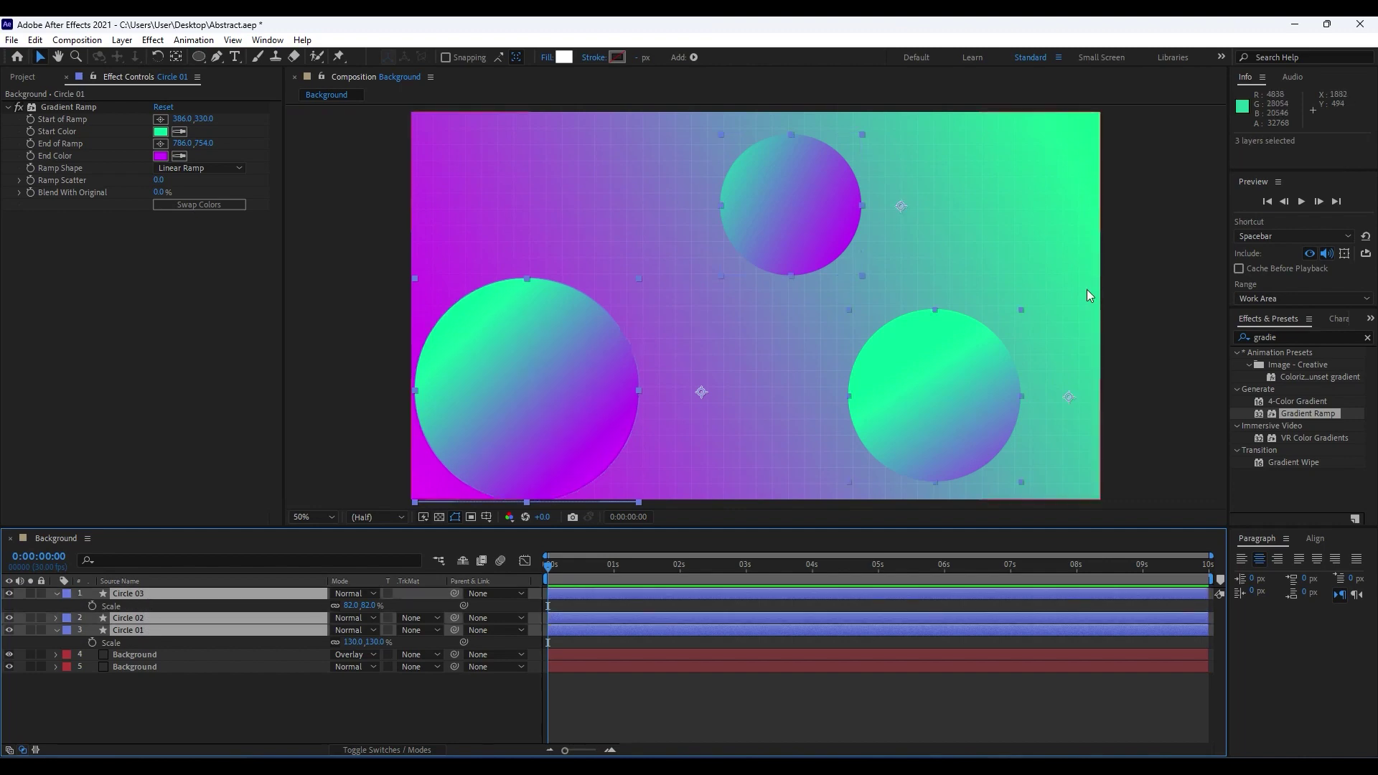
pyautogui.click(1240, 334)
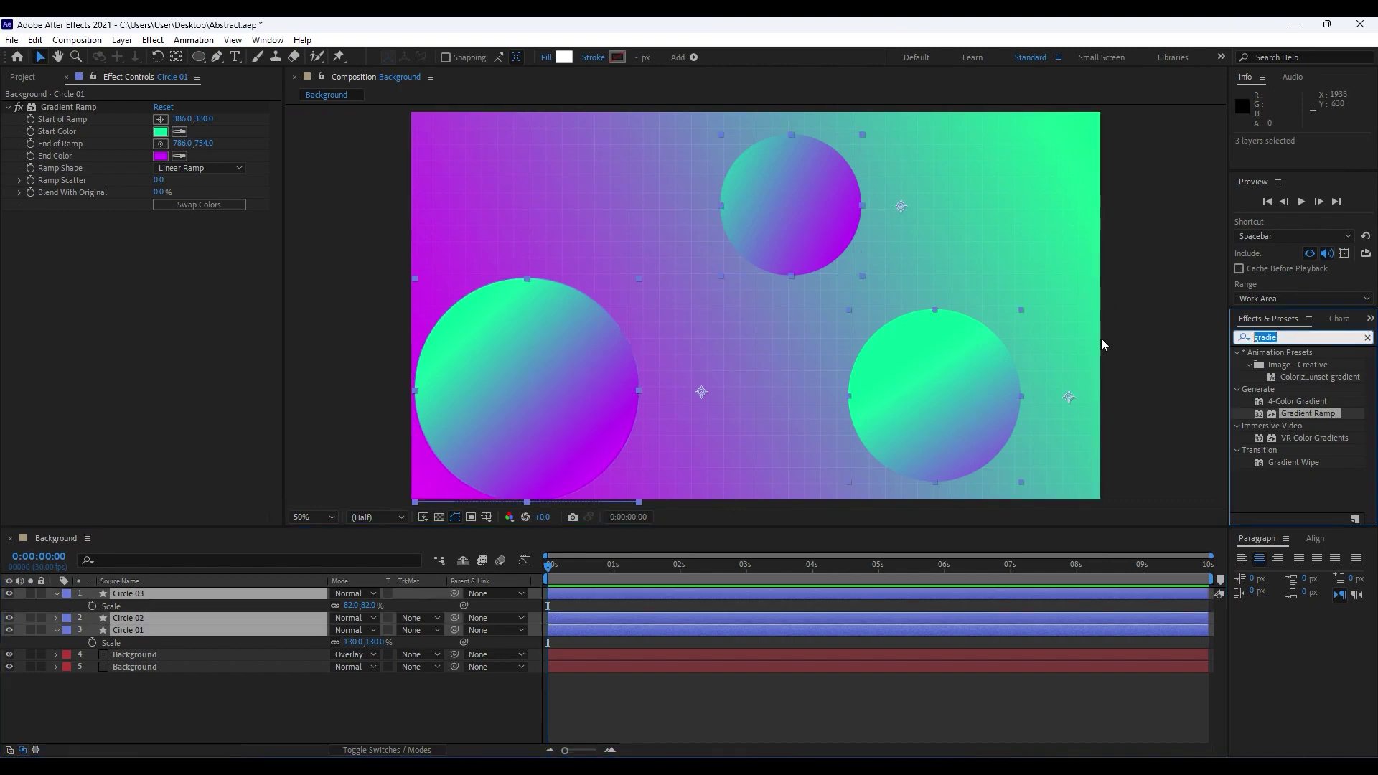
pyautogui.write('drop s')
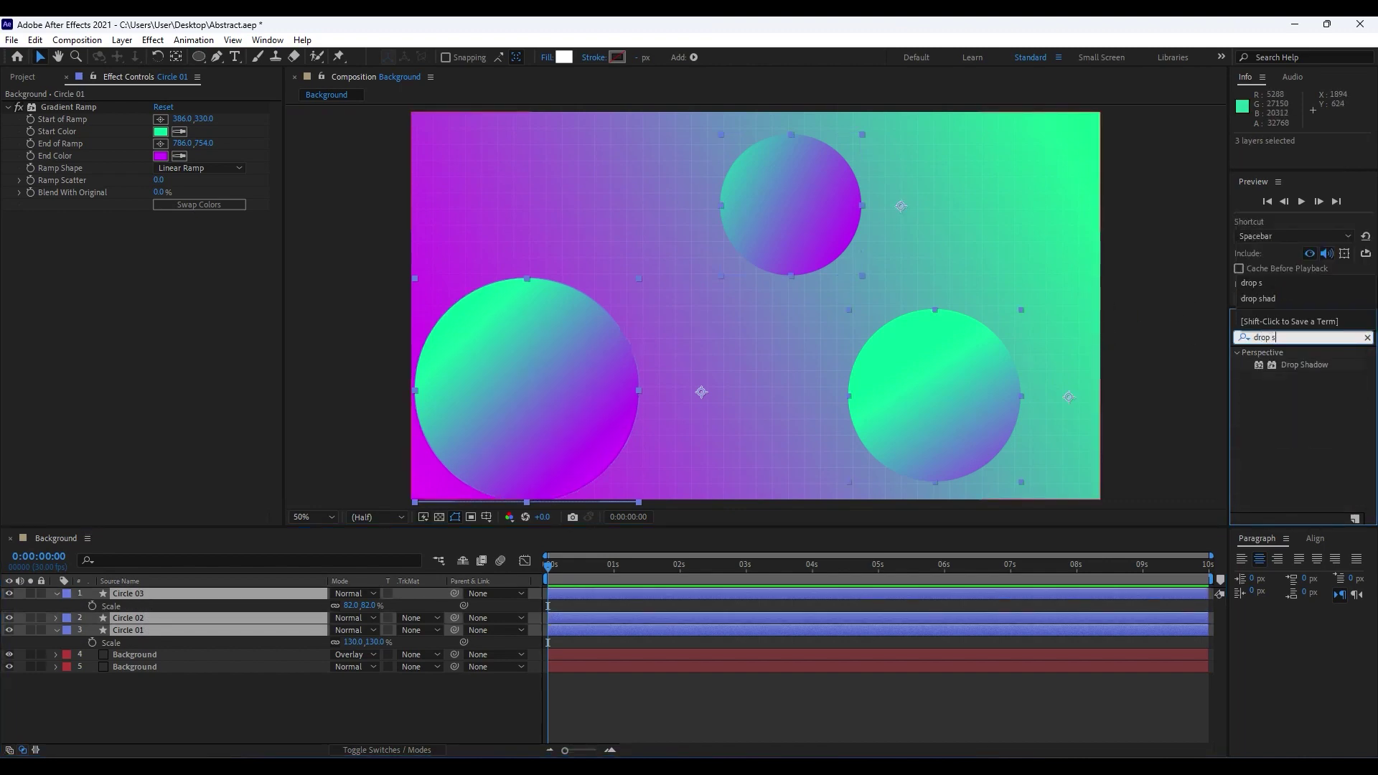
pyautogui.doubleClick(1313, 368)
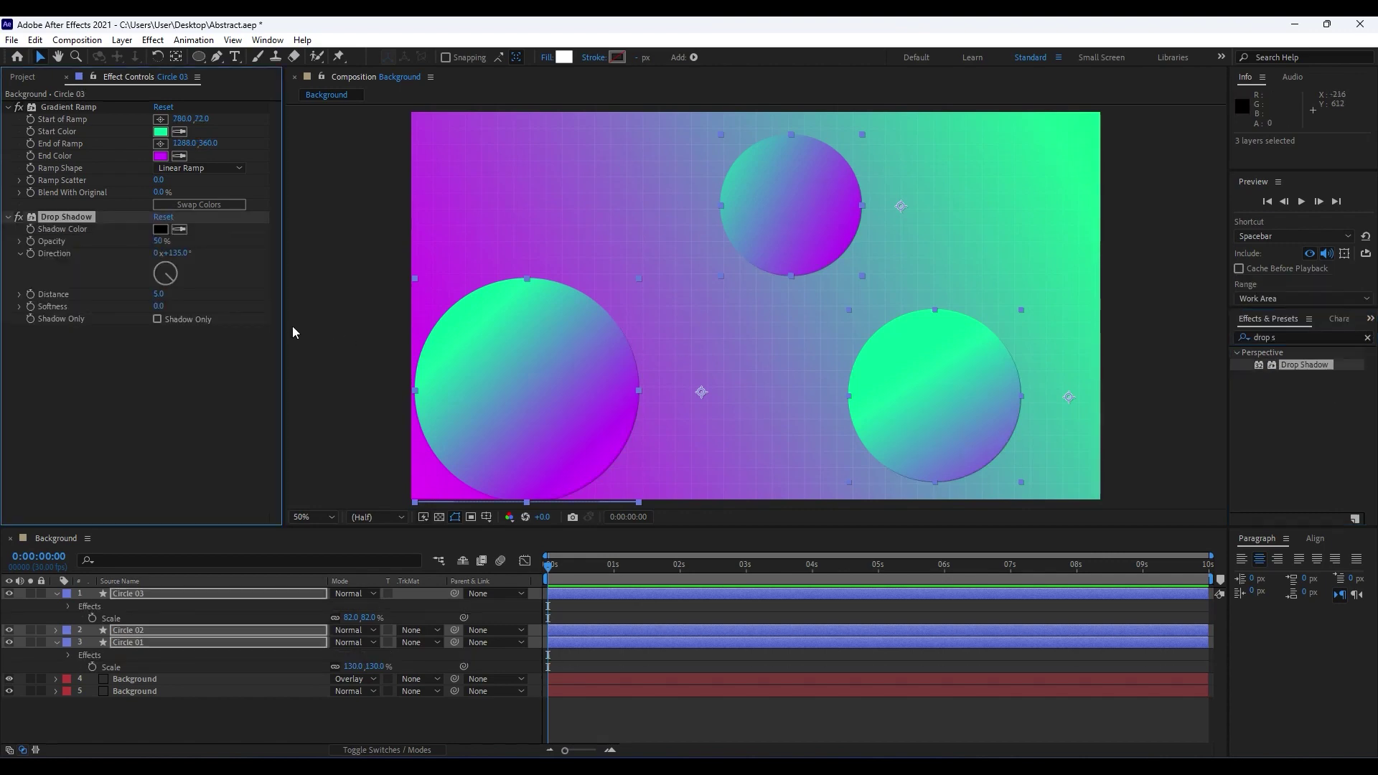
# Step: Set the drop shadow distance to 10 for the selected circles and Circle 03's shadow softness to 100
pyautogui.click(159, 293)
pyautogui.write('10')
pyautogui.press('Return')
pyautogui.click(160, 307)
pyautogui.write('100')
pyautogui.press('Return')
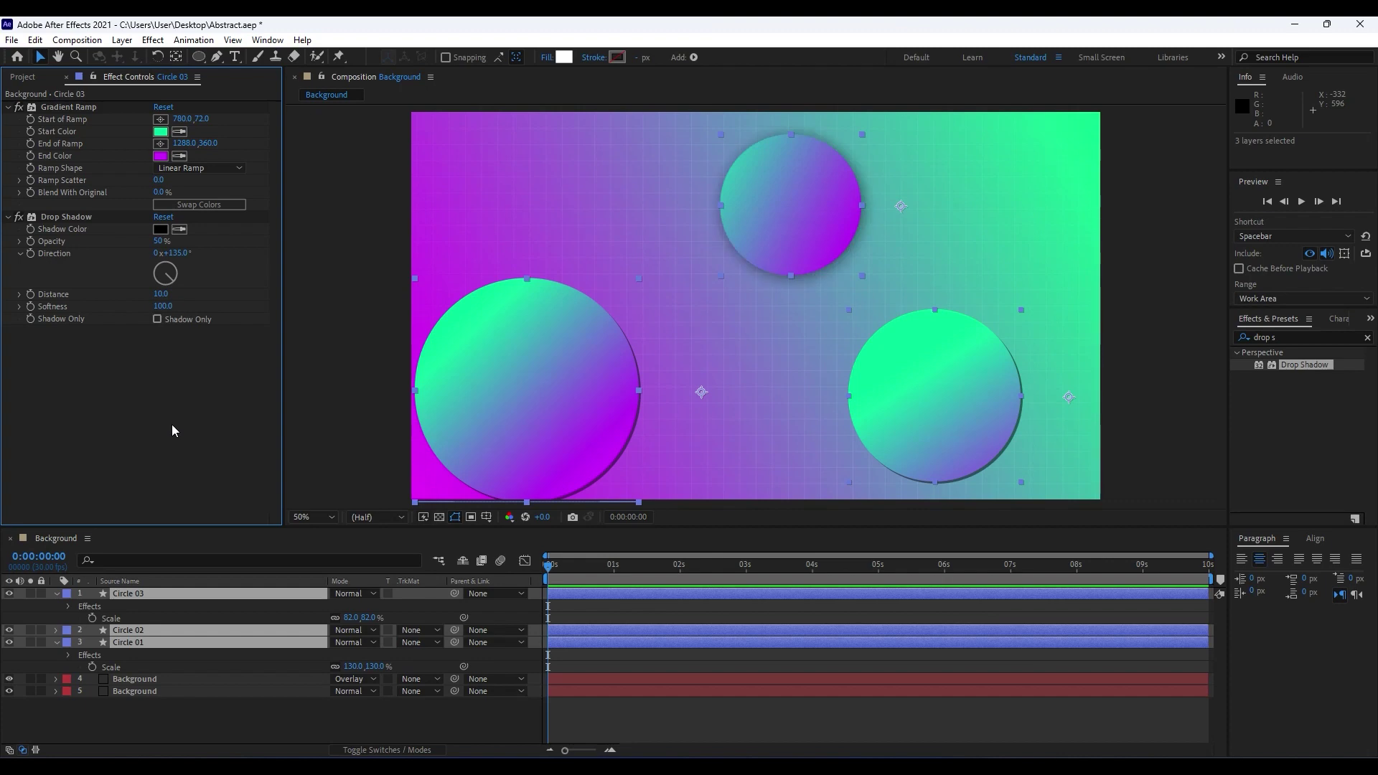
# Step: Set the drop shadow softness to 100 on Circle 01 and on Circle 02
pyautogui.click(135, 636)
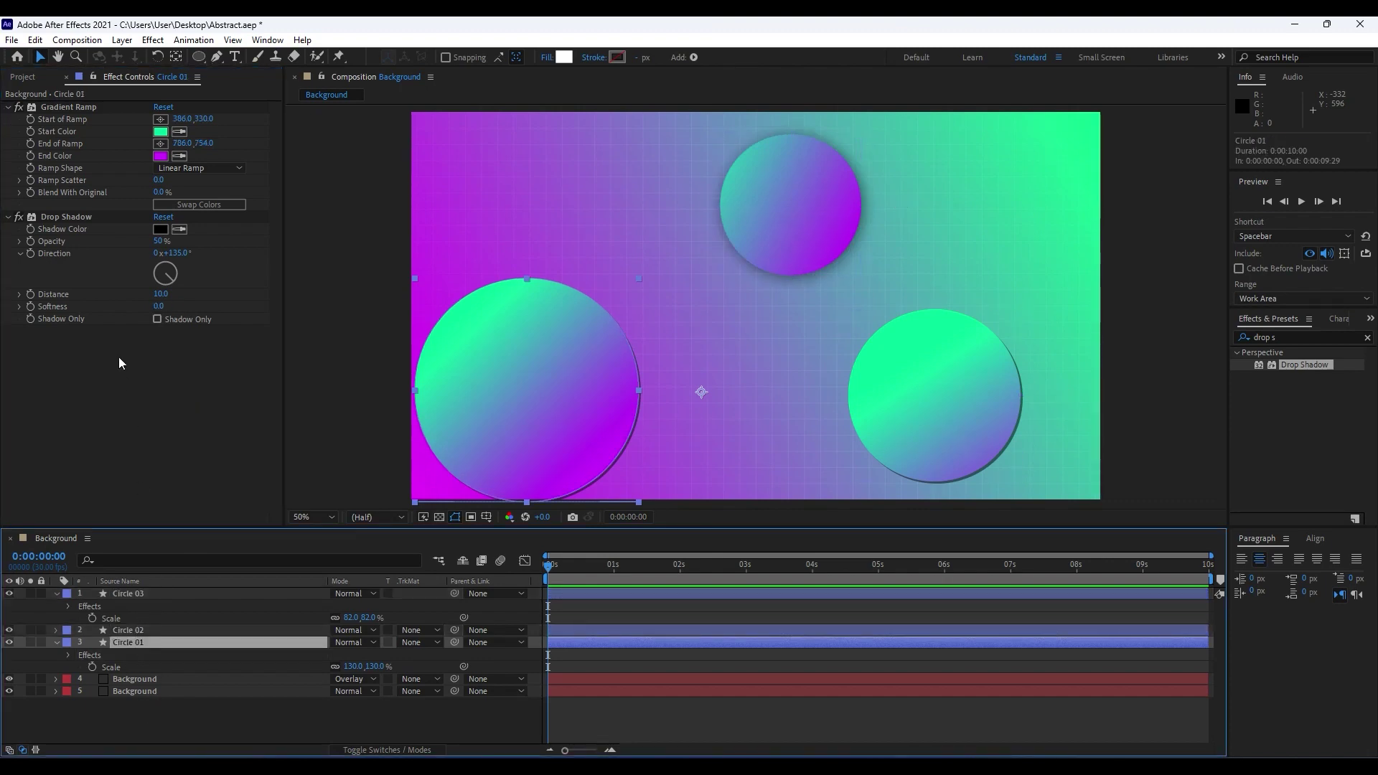
pyautogui.click(157, 307)
pyautogui.write('100')
pyautogui.press('Return')
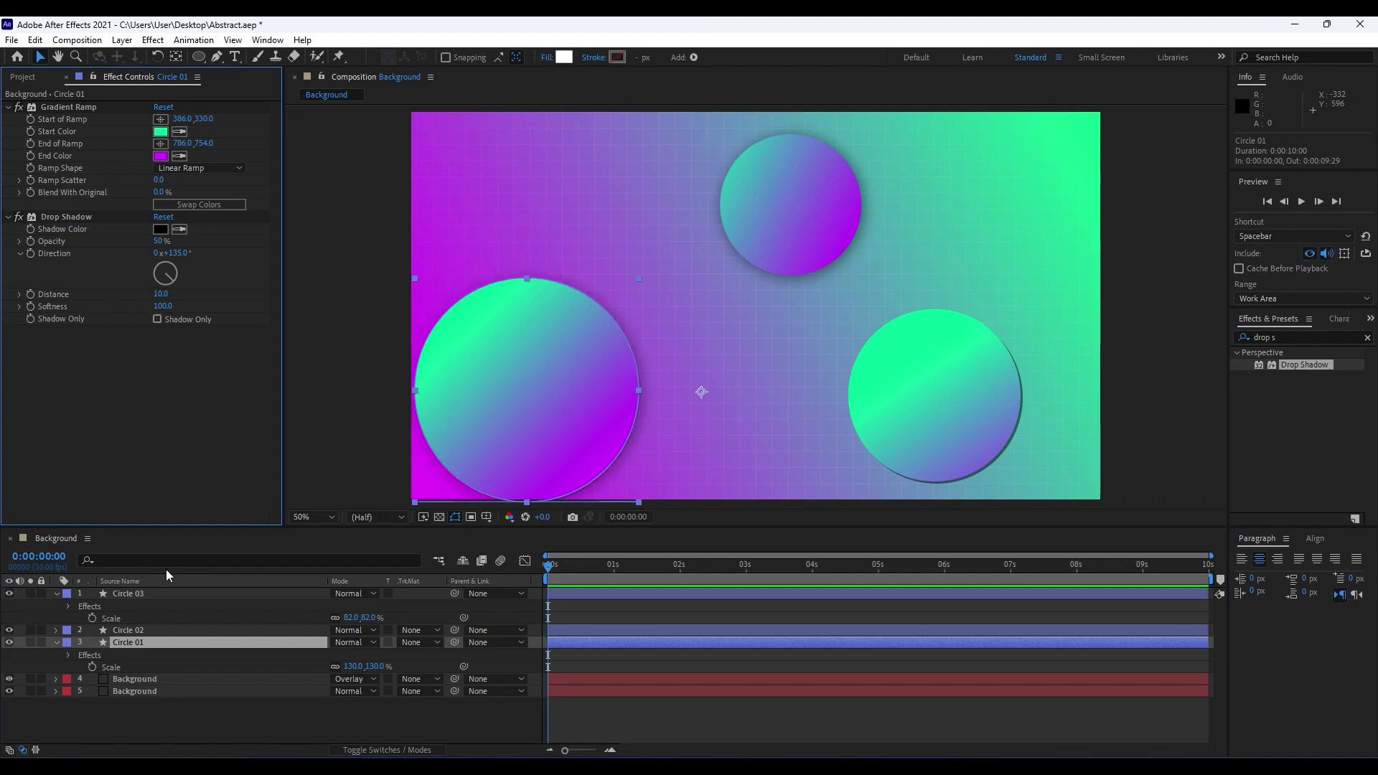
pyautogui.click(137, 630)
pyautogui.click(159, 307)
pyautogui.press('Return')
# Step: Add the expression wiggle(1,50) to Circle 01's Position property
pyautogui.moveTo(549, 566); pyautogui.dragTo(653, 570)
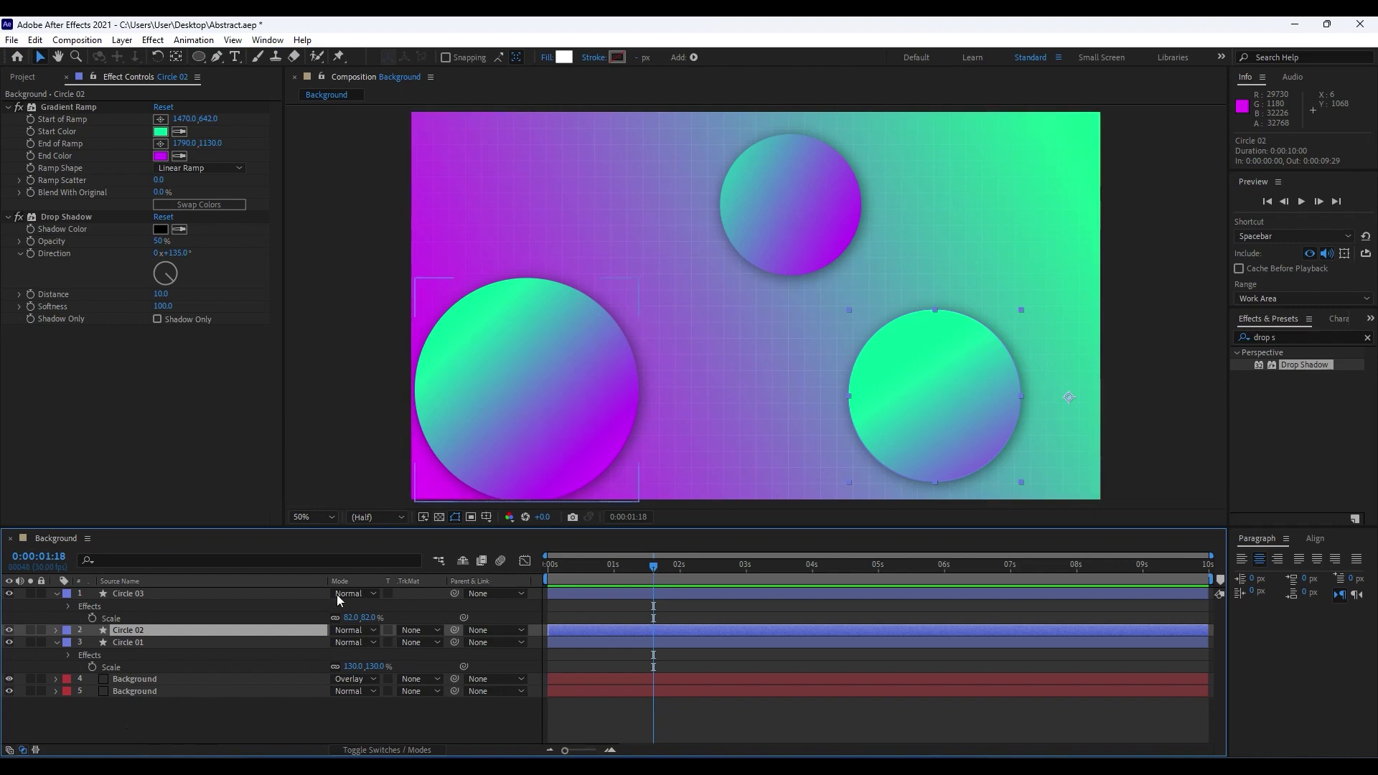
pyautogui.click(128, 642)
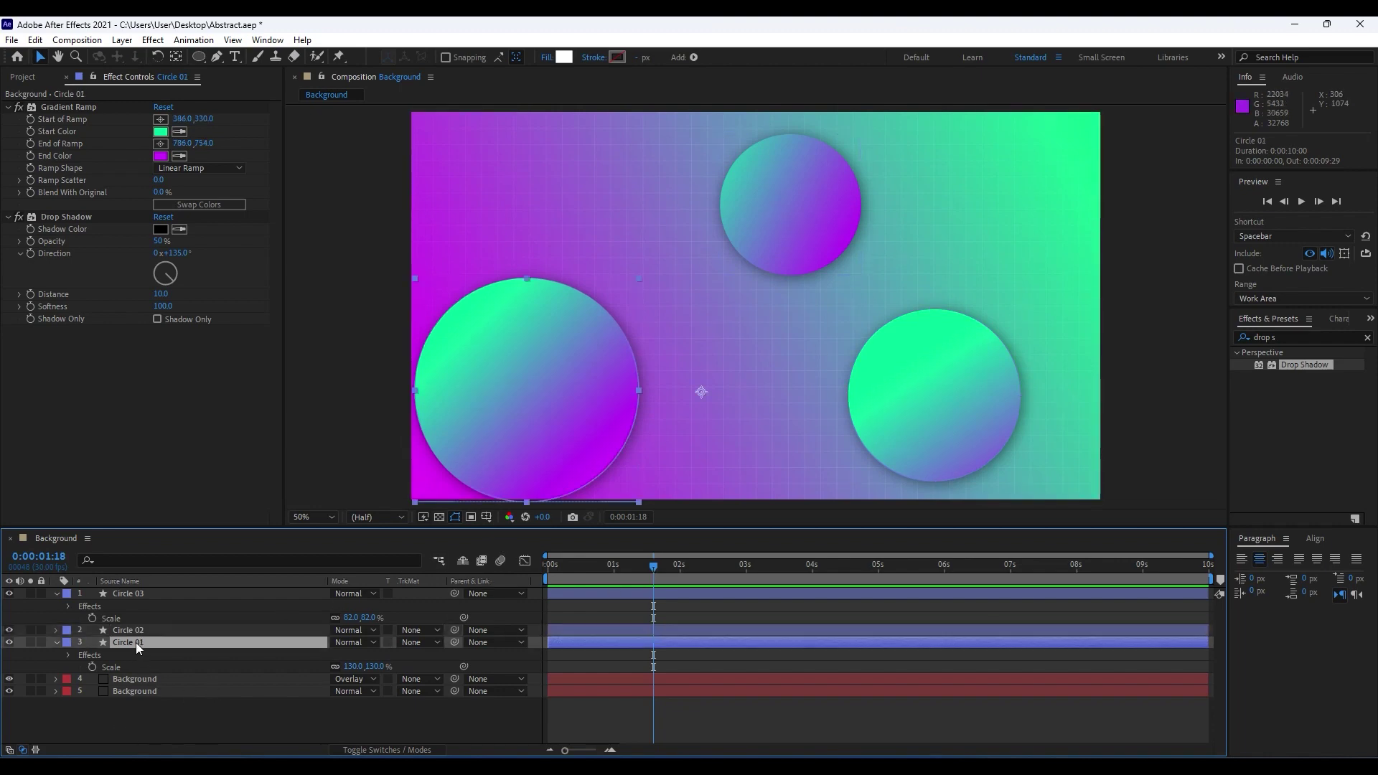
pyautogui.press('p')
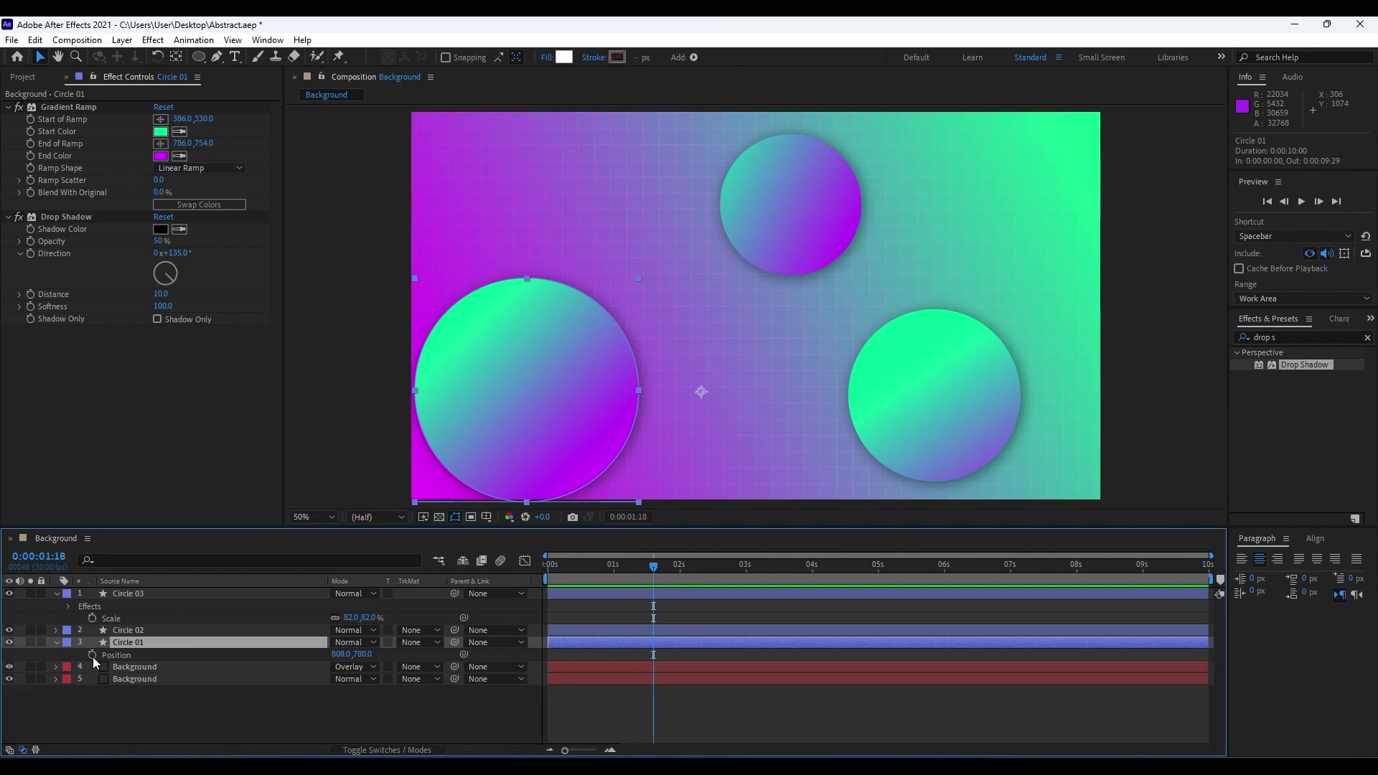
pyautogui.keyDown('alt'); pyautogui.click(92, 656); pyautogui.keyUp('alt')
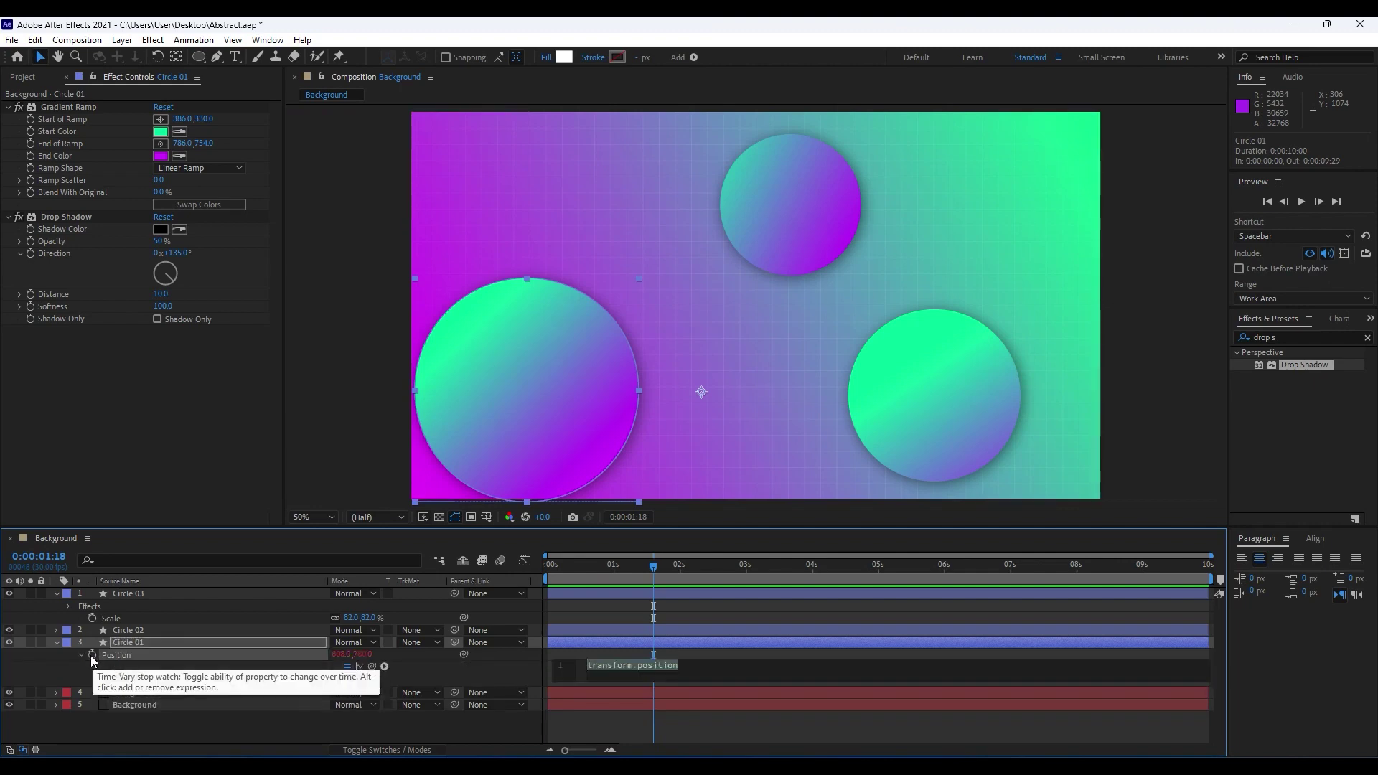
pyautogui.write('wiggle')
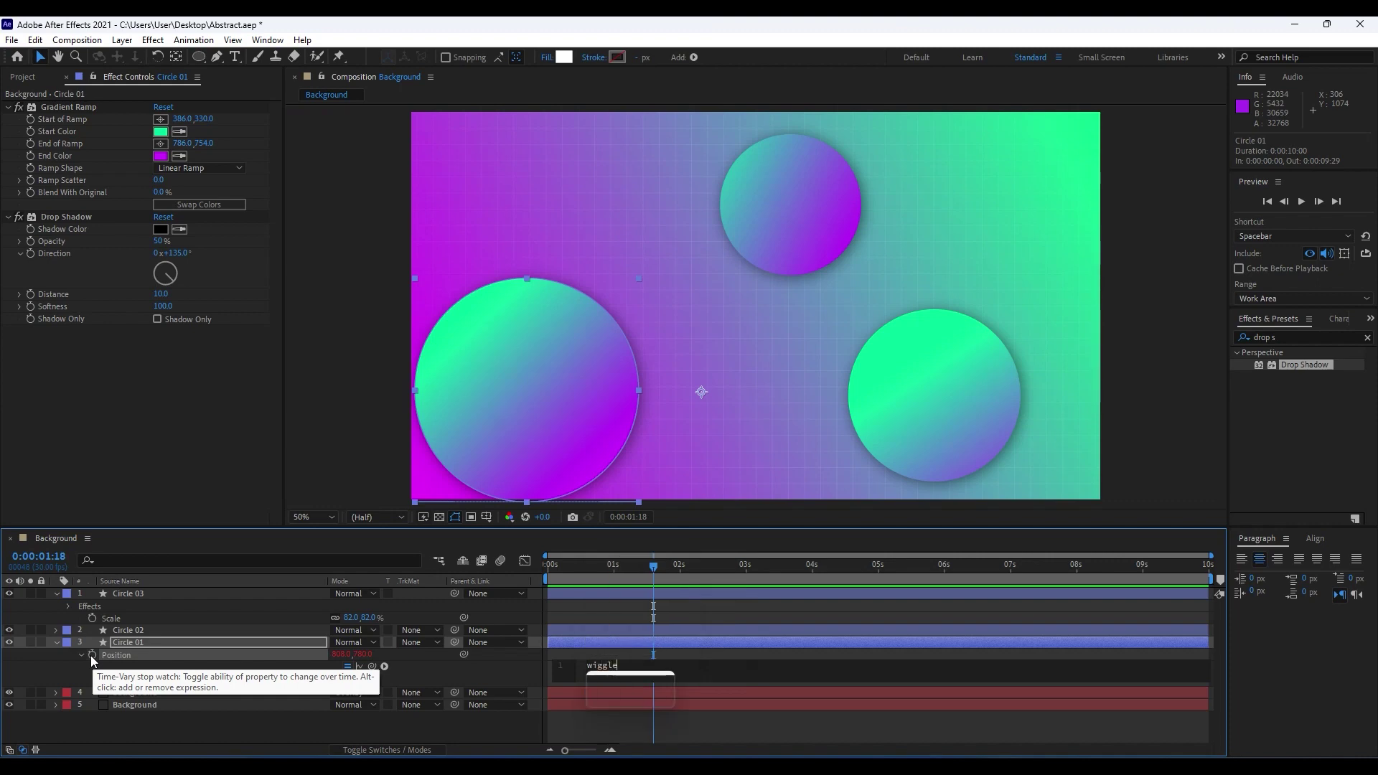
pyautogui.write('(1,50')
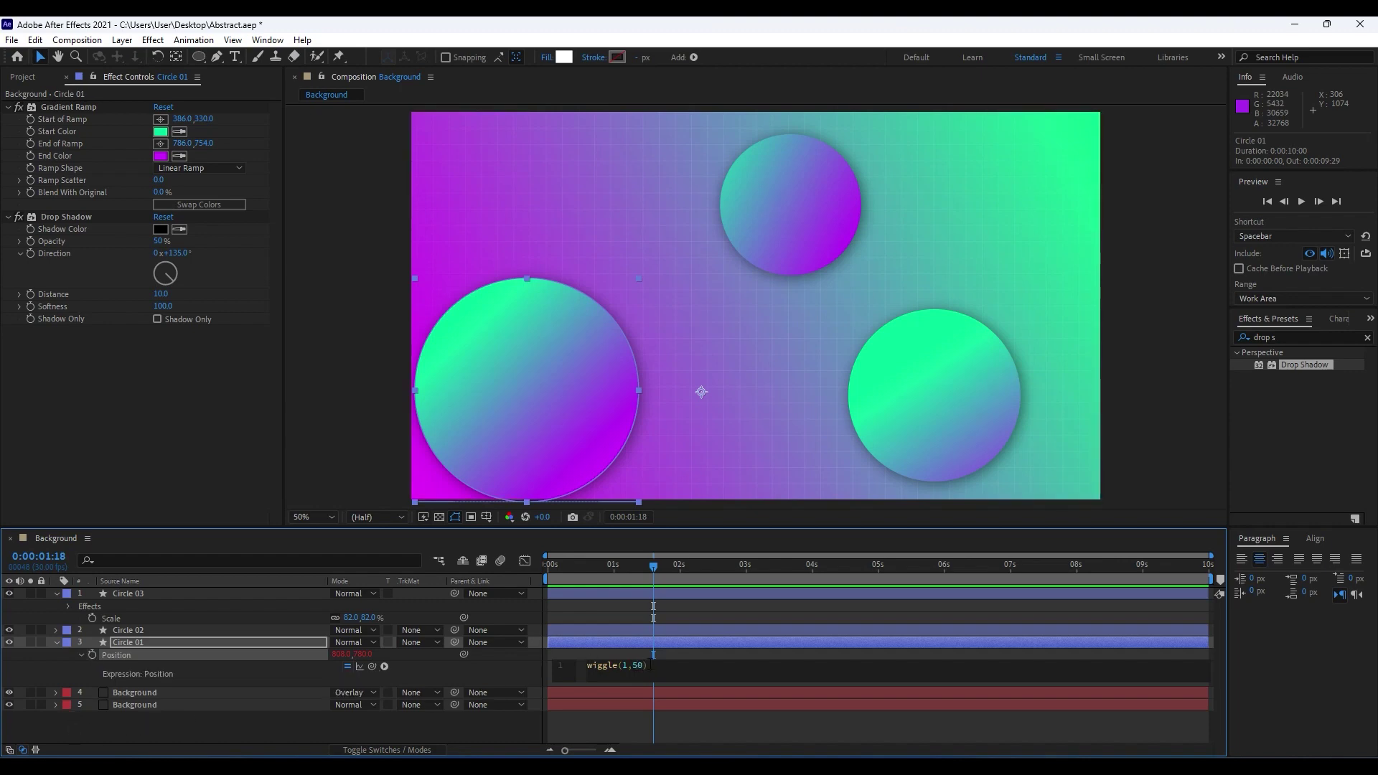
# Step: Copy Circle 01's wiggle(1,50) expression and paste it as the expression of Circle 02's Position
pyautogui.moveTo(648, 666); pyautogui.dragTo(551, 666)
pyautogui.hotkey('ctrl', 'c')
pyautogui.click(146, 630)
pyautogui.press('p')
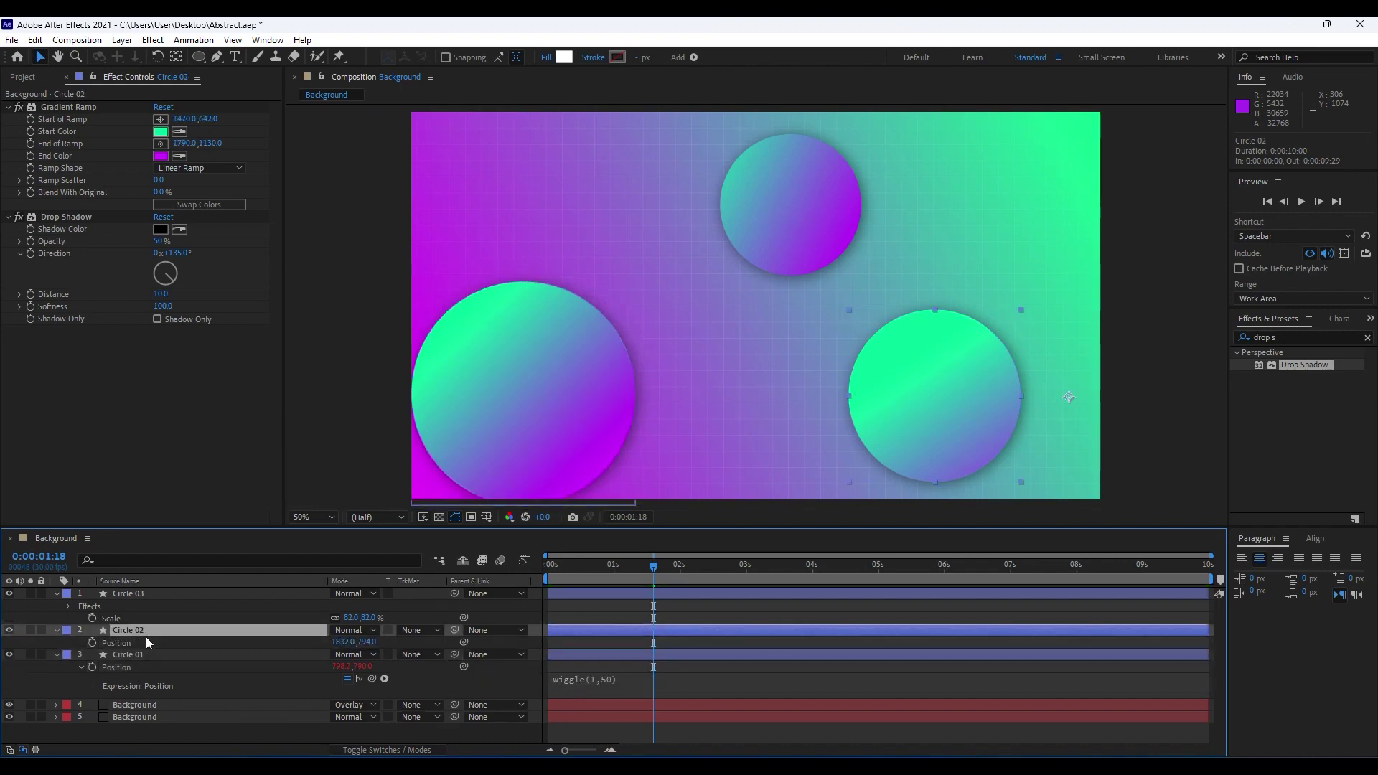
pyautogui.keyDown('alt'); pyautogui.click(96, 640); pyautogui.keyUp('alt')
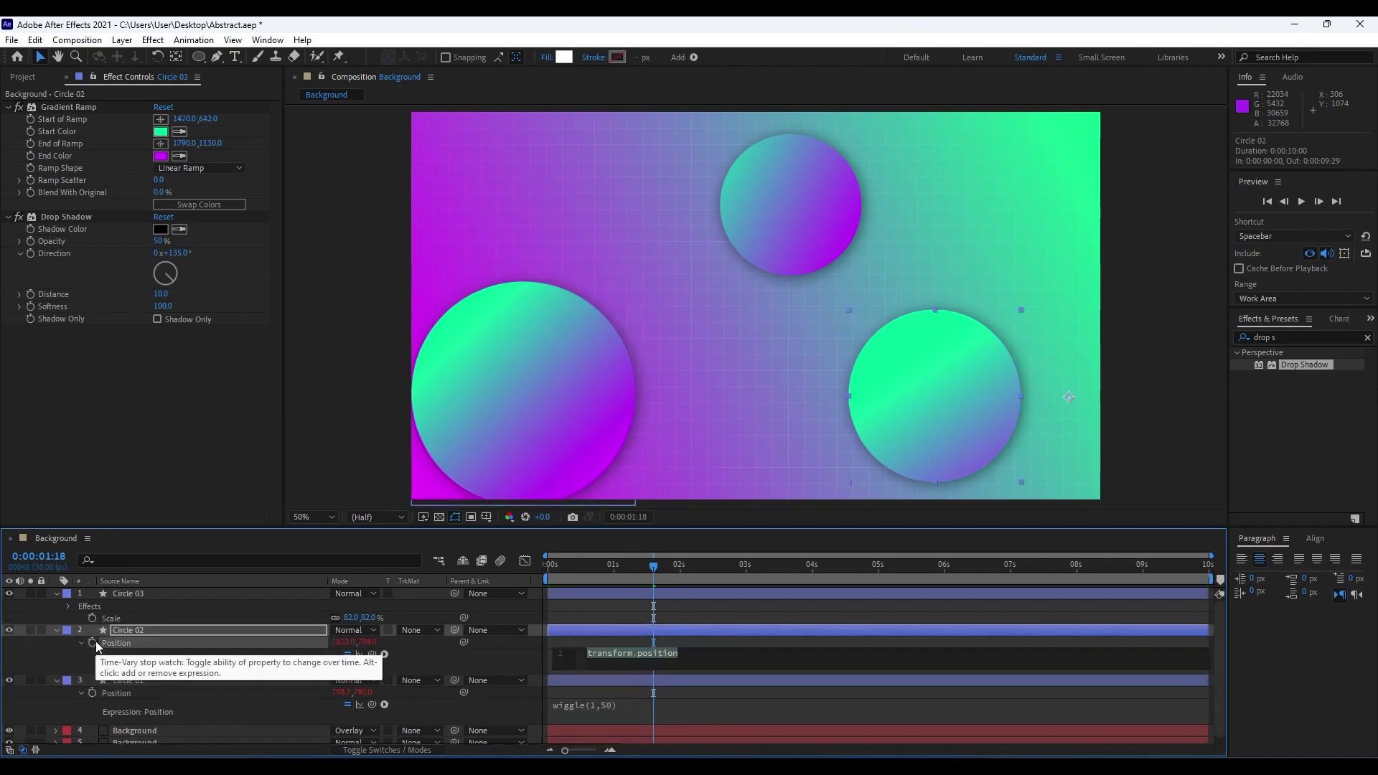
pyautogui.hotkey('ctrl', 'v')
pyautogui.click(98, 617)
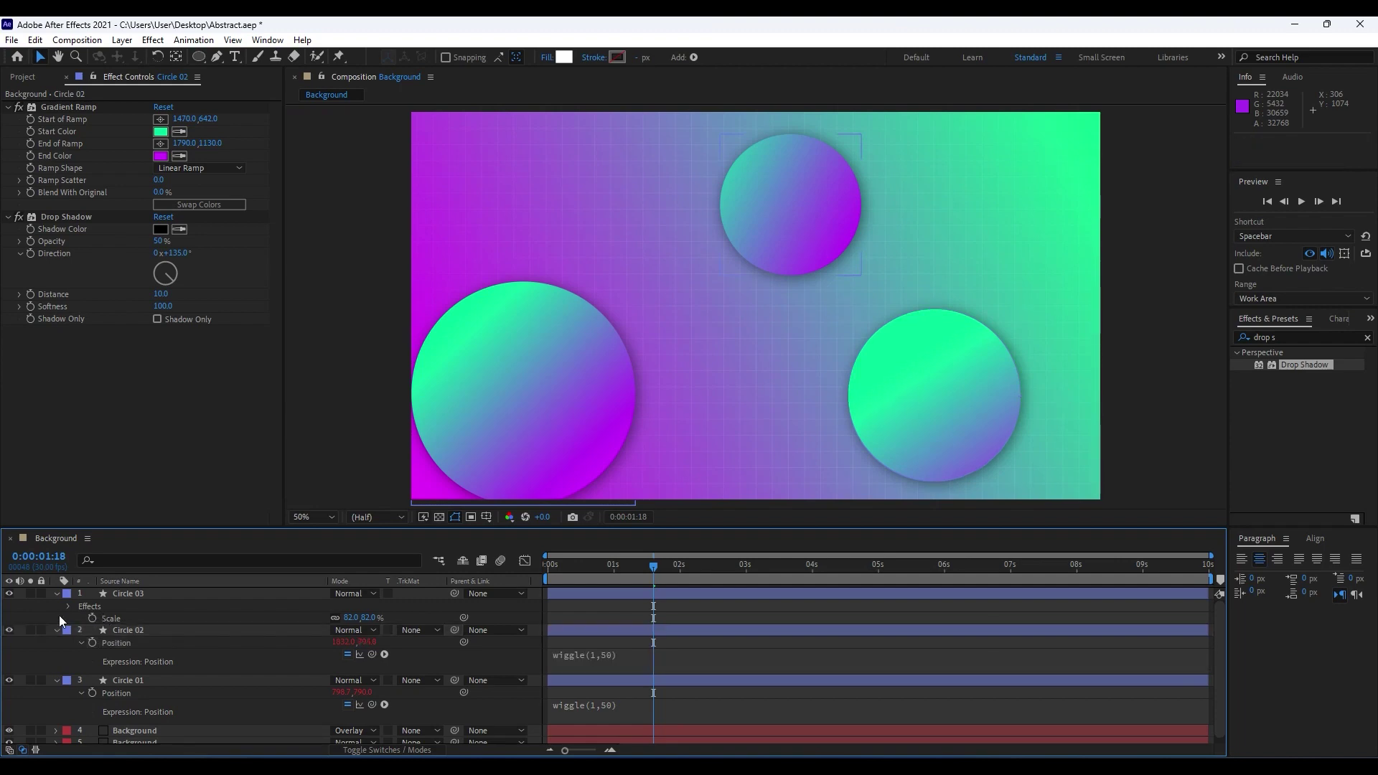
# Step: Paste the wiggle(1,50) expression onto Circle 03's Position and preview the floating circles
pyautogui.click(110, 606)
pyautogui.click(116, 593)
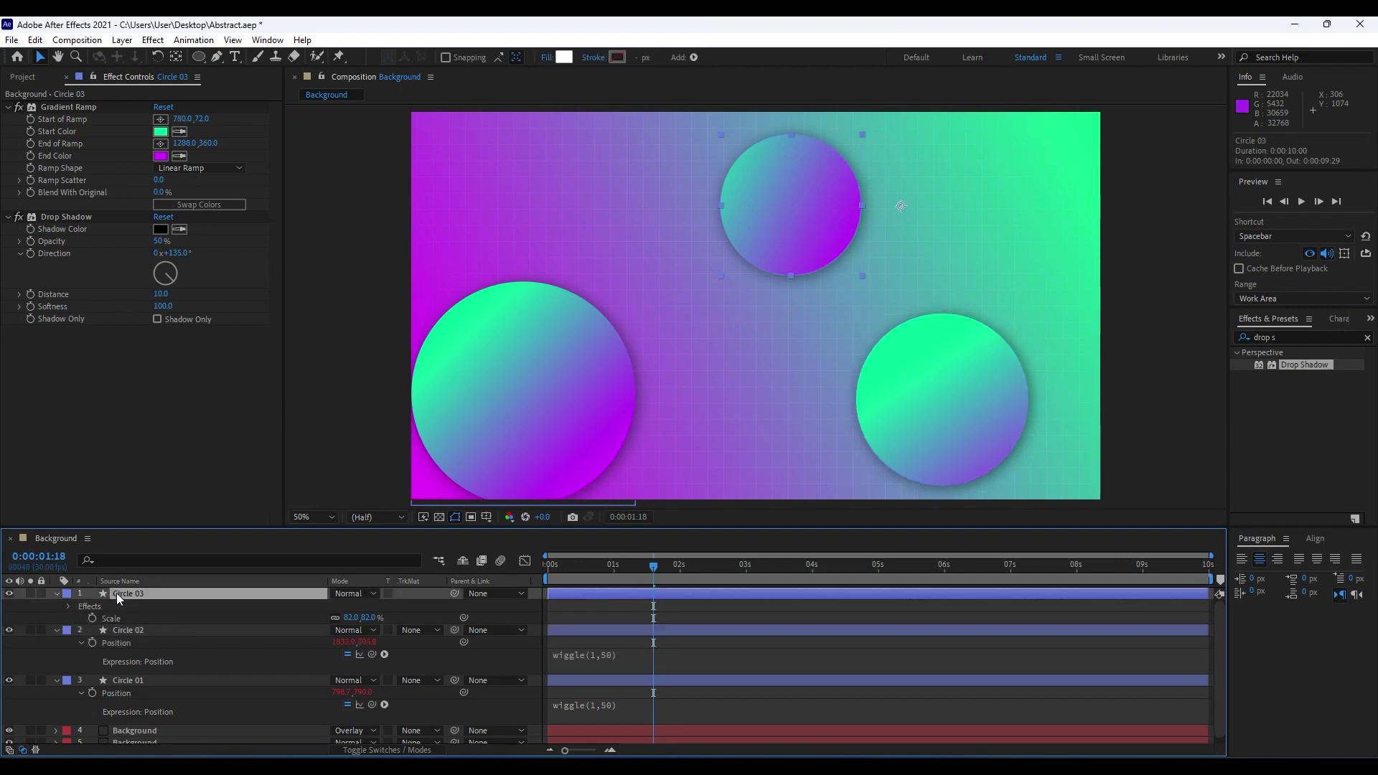
pyautogui.press('p')
pyautogui.keyDown('alt'); pyautogui.click(94, 605); pyautogui.keyUp('alt')
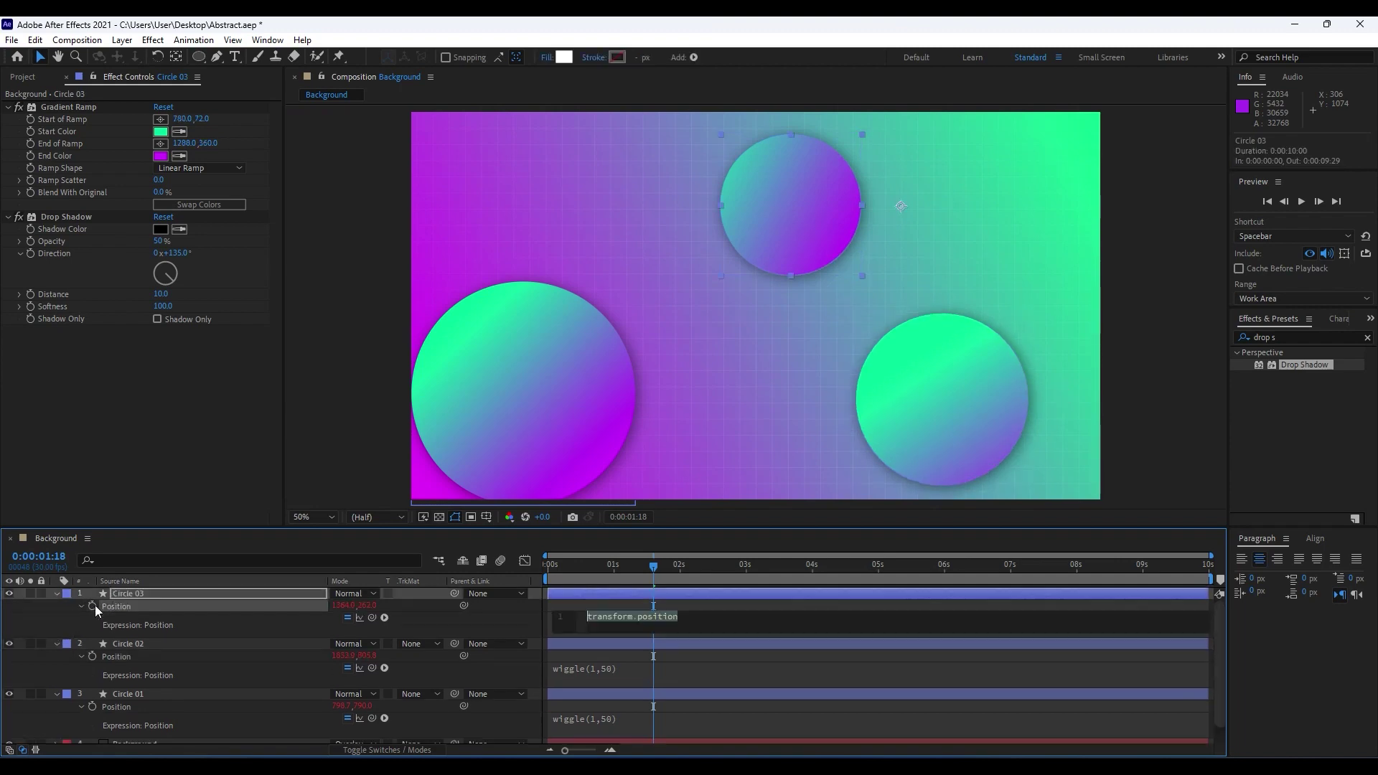
pyautogui.hotkey('ctrl', 'v')
pyautogui.click(32, 617)
pyautogui.press('space')
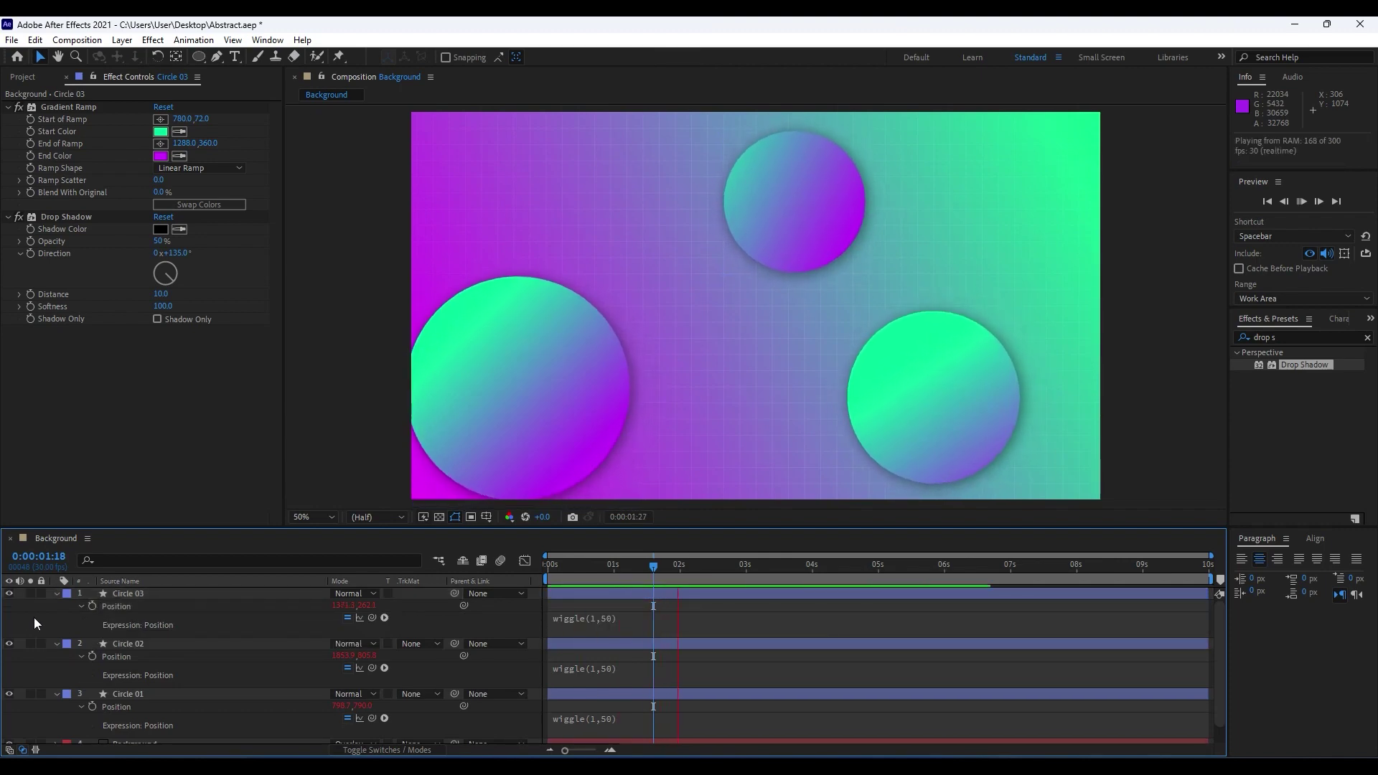
pyautogui.click(611, 565)
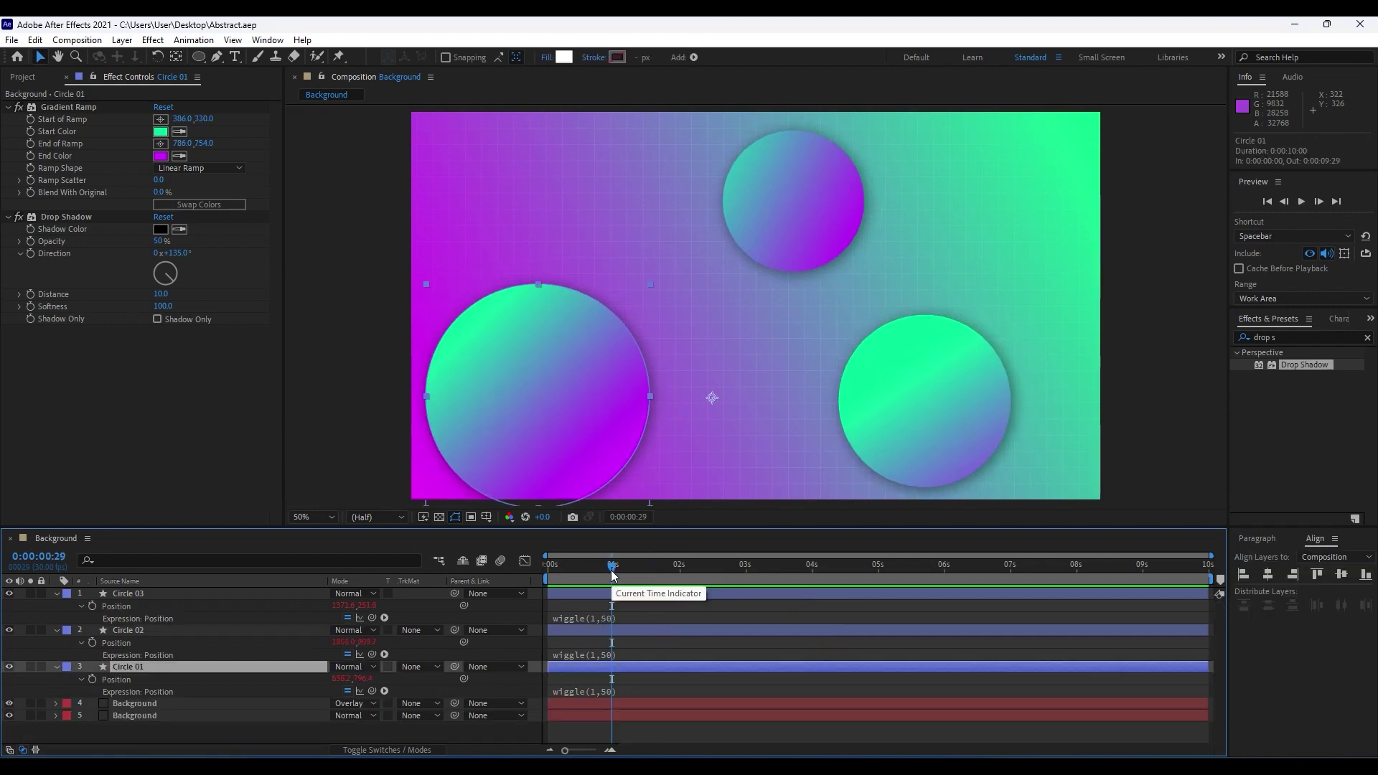
# Step: Create a new composition named Text 01 at 1500×250 px, 30 fps and 10 seconds long
pyautogui.click(66, 79)
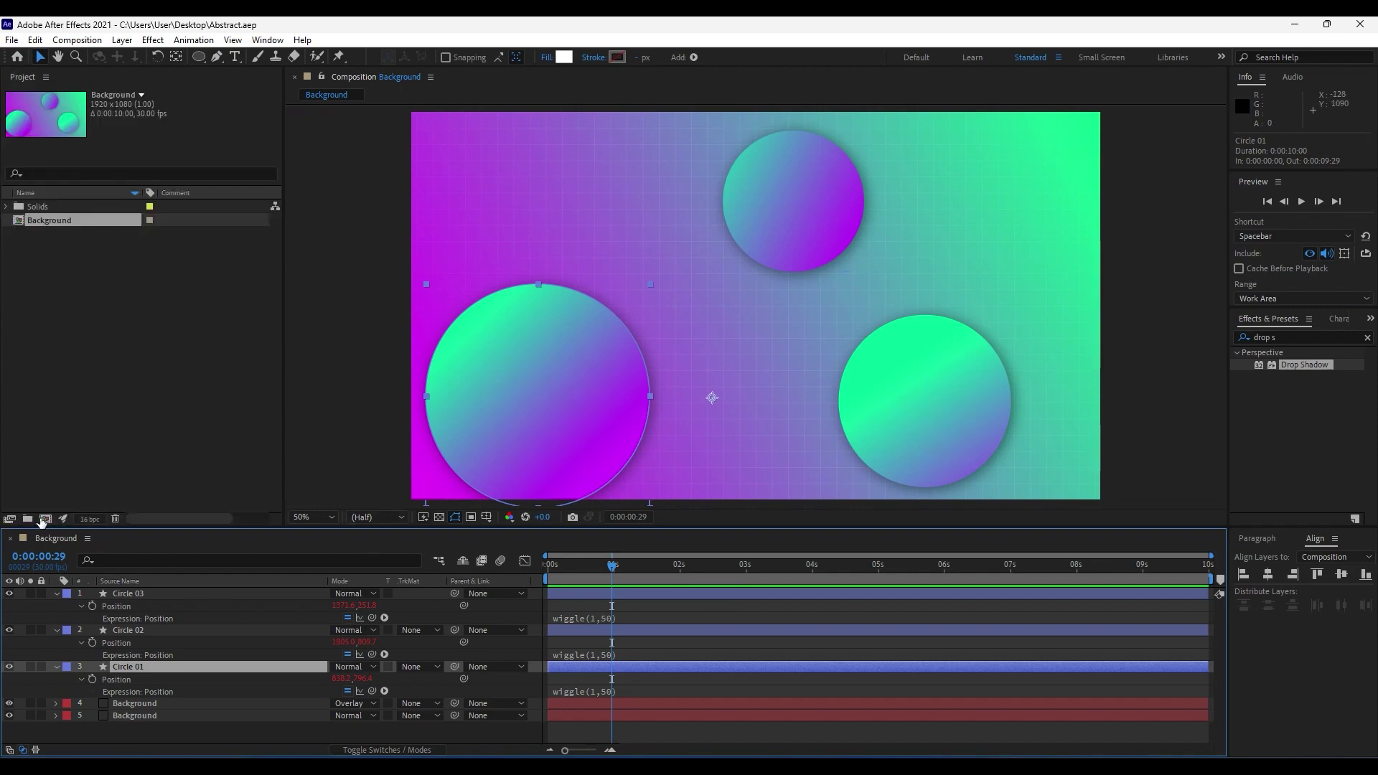
pyautogui.click(45, 518)
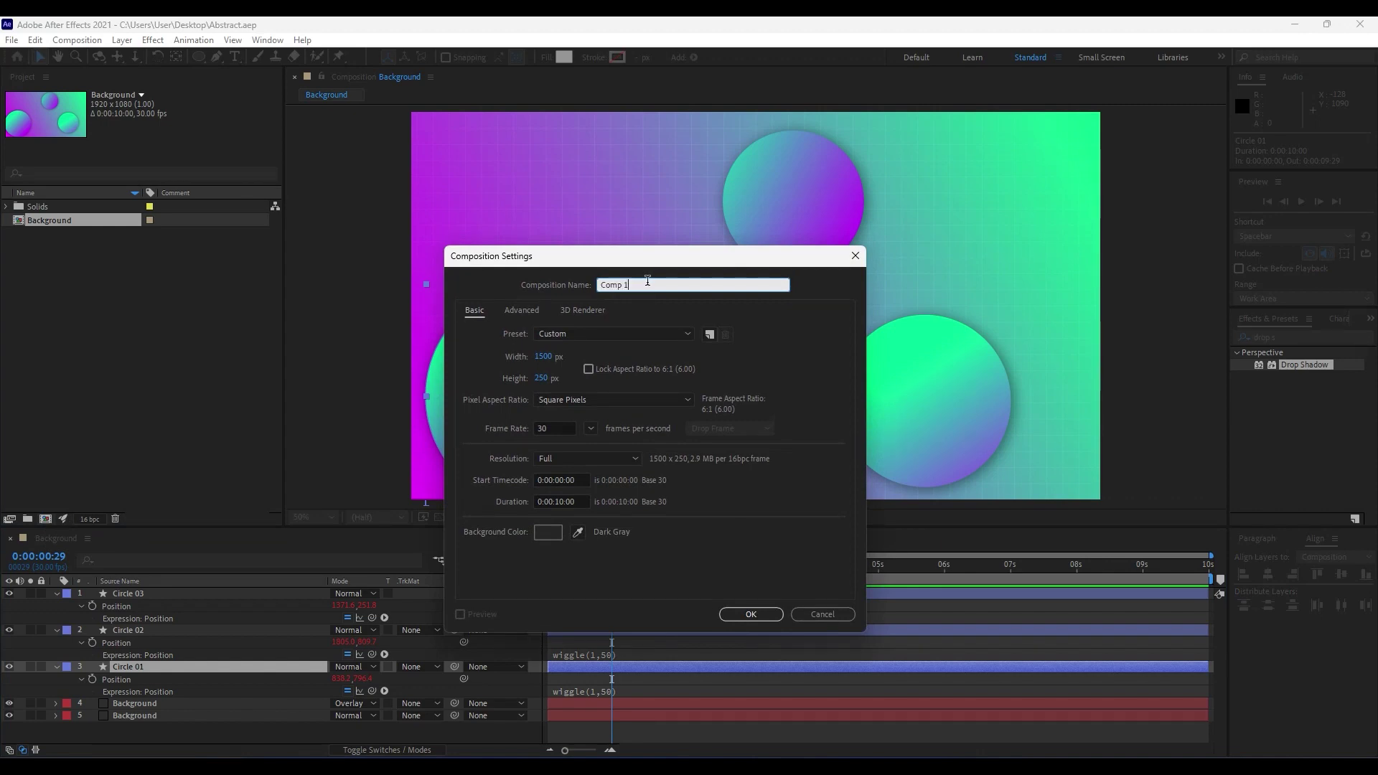
pyautogui.write('Text 01')
pyautogui.click(751, 615)
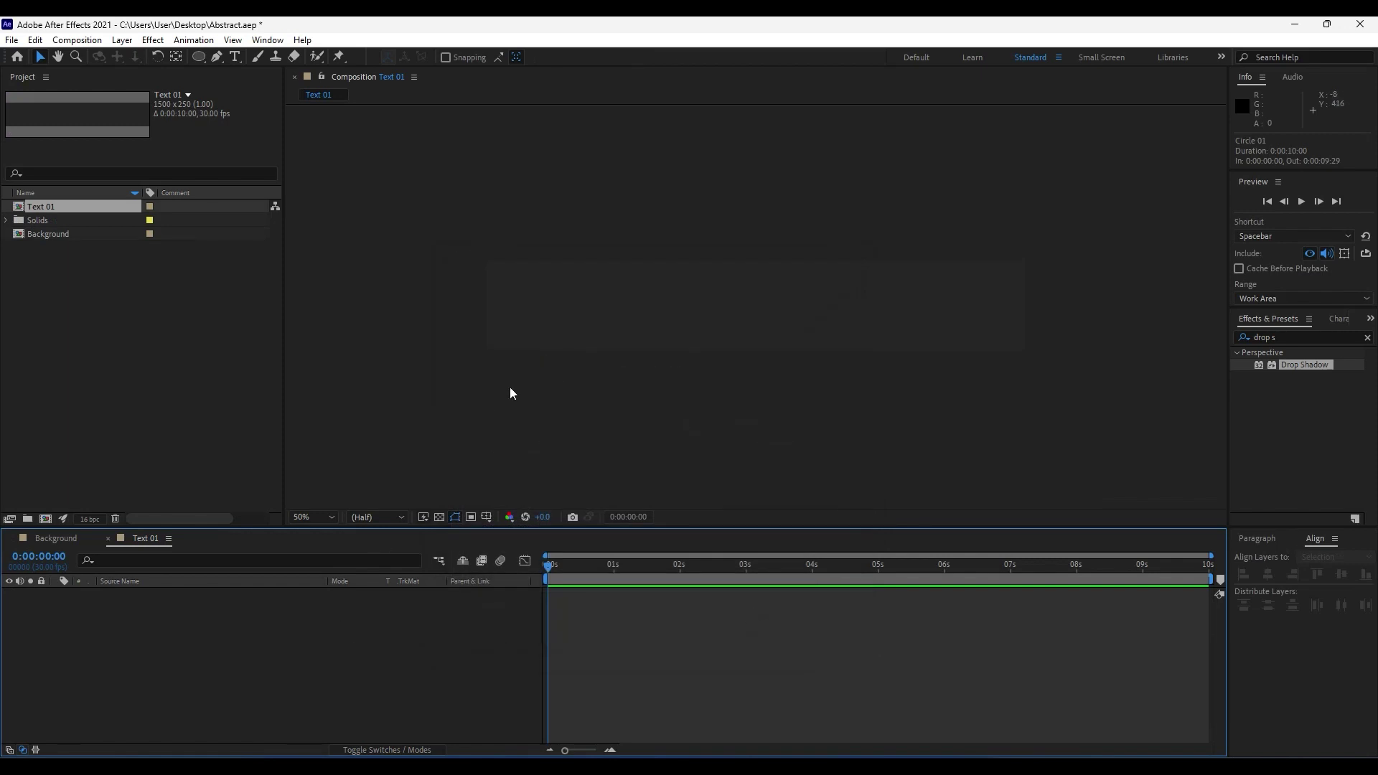
# Step: Add a text layer reading "Creative" in the Text 01 composition
pyautogui.click(236, 57)
pyautogui.click(604, 304)
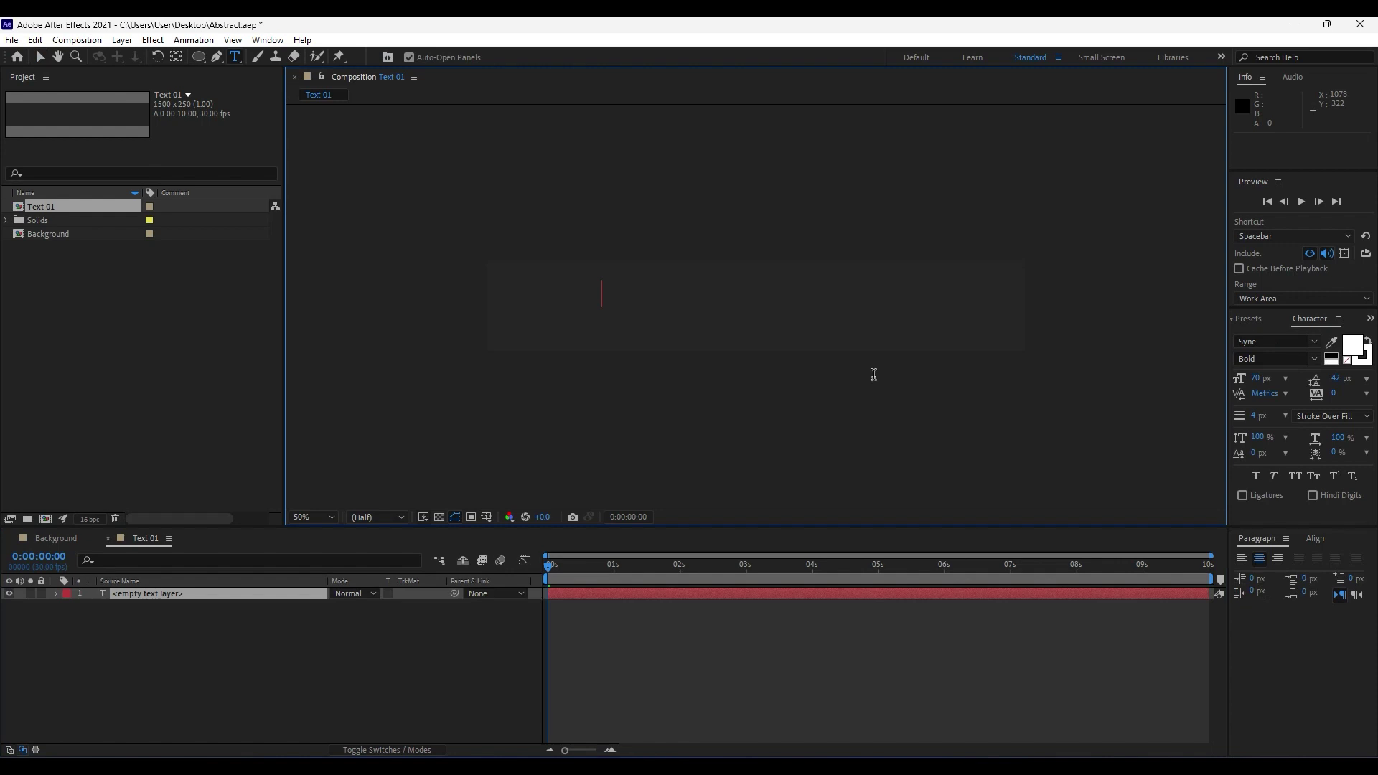
pyautogui.write('Creat')
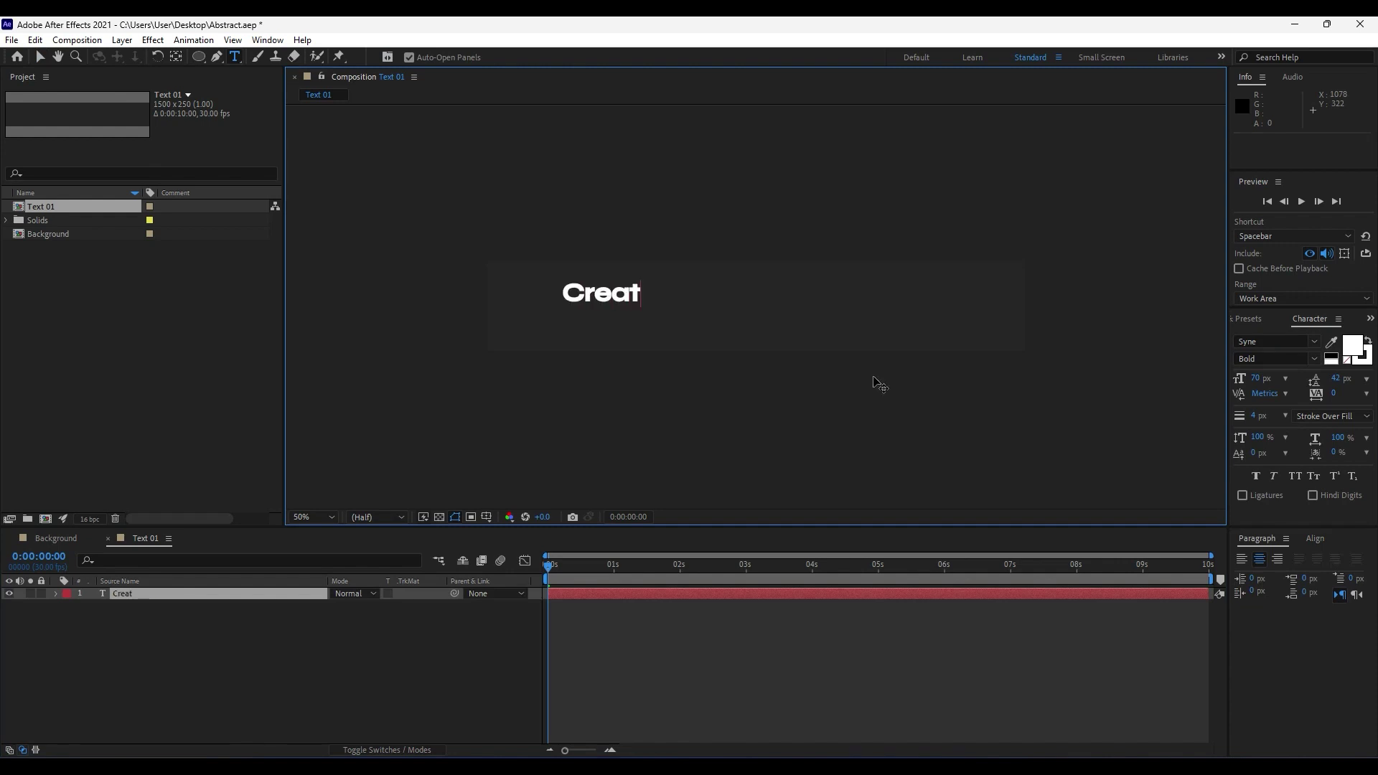
pyautogui.write('ive')
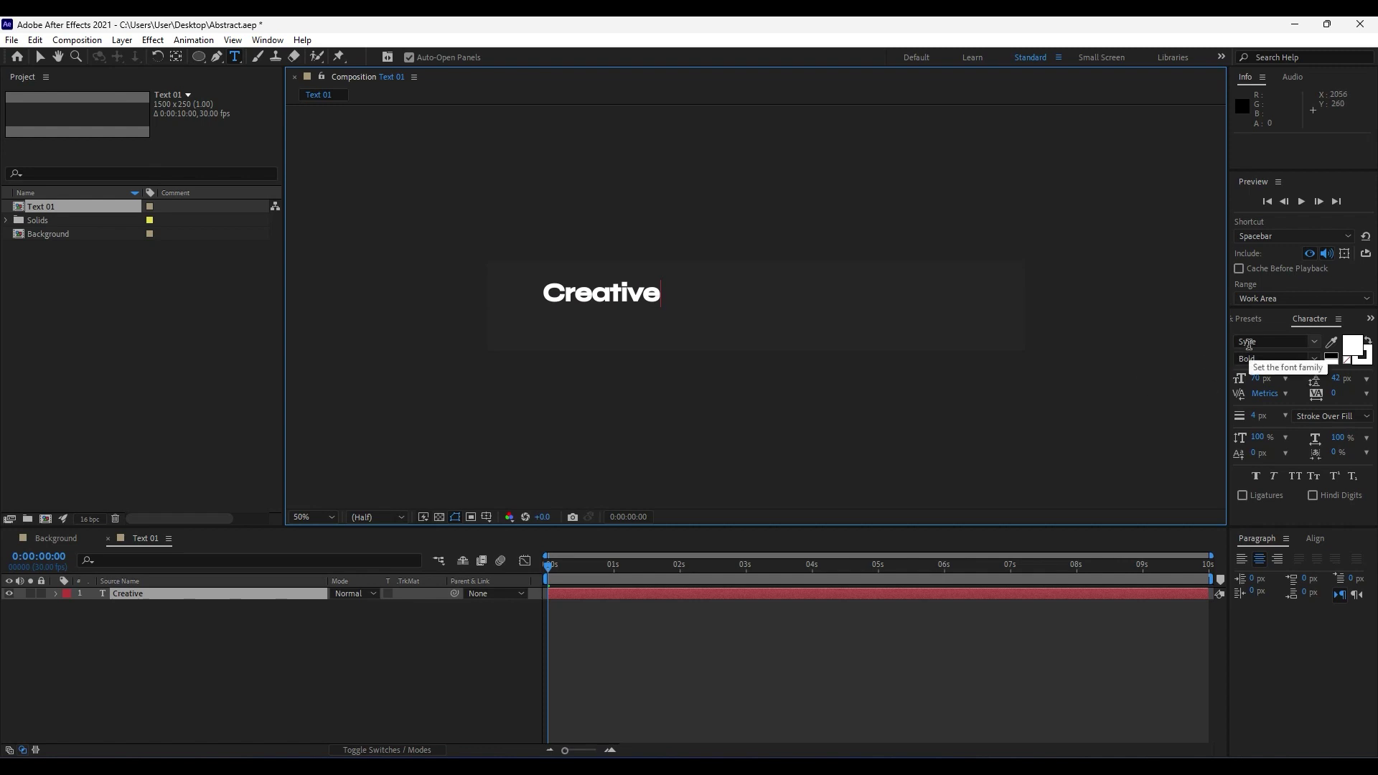
# Step: Set the font size of the "Creative" text to 170 px
pyautogui.doubleClick(171, 594)
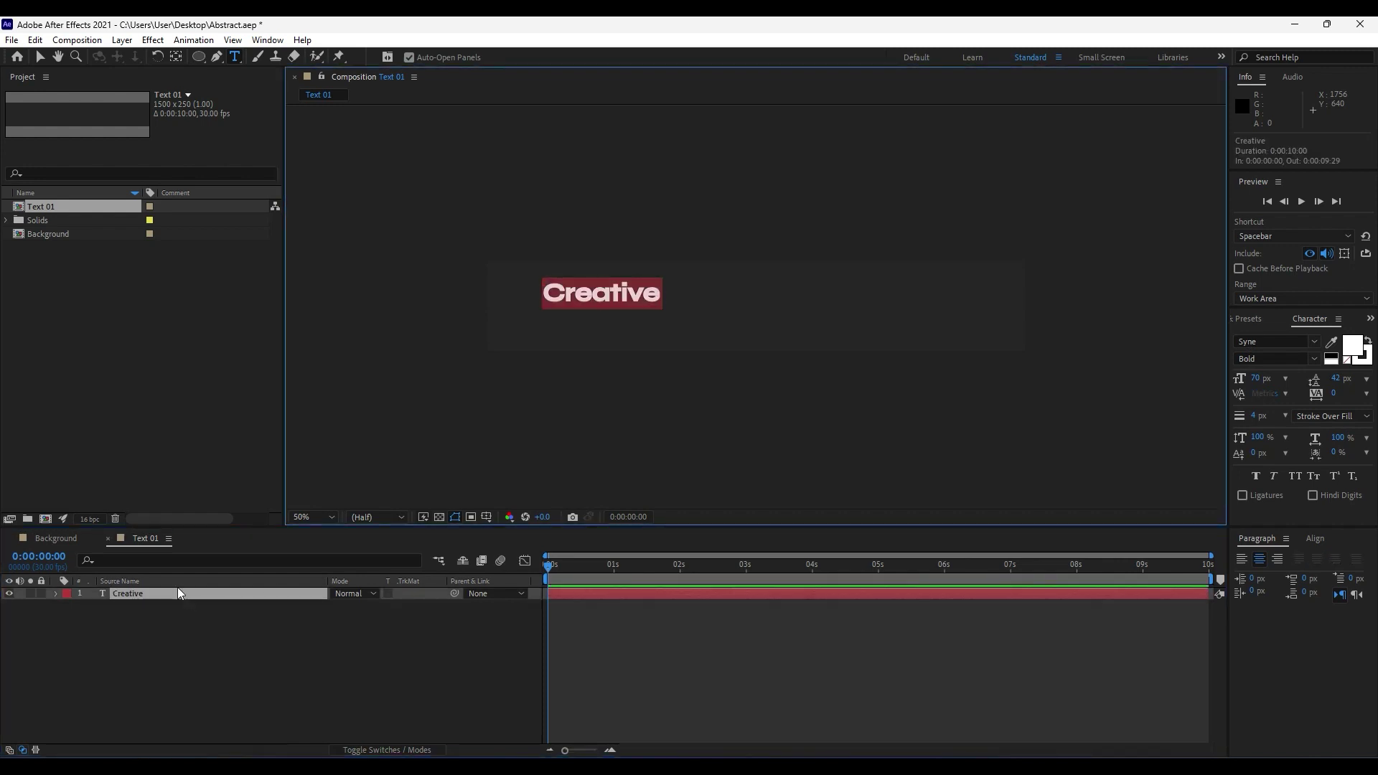
pyautogui.click(1257, 378)
pyautogui.write('170')
pyautogui.press('Return')
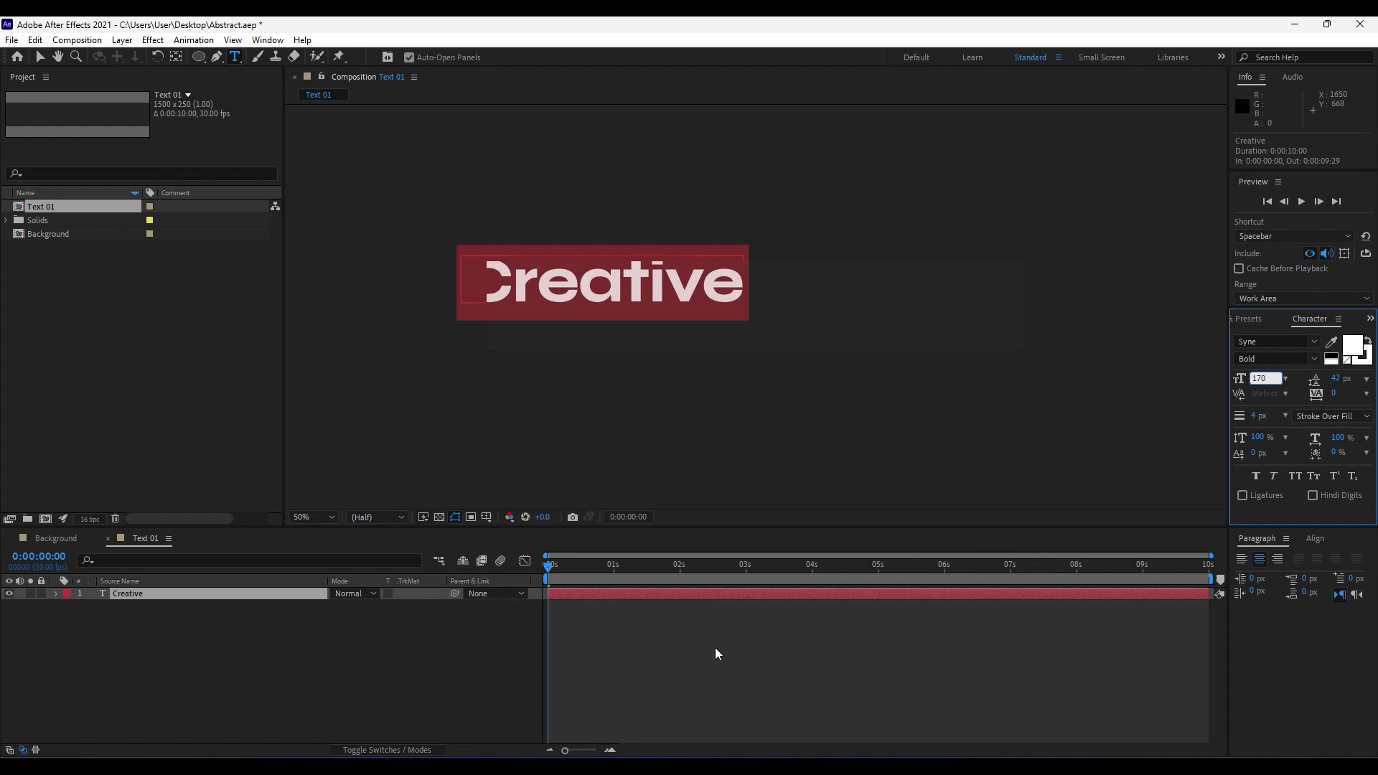
pyautogui.click(338, 663)
# Step: Center the "Creative" text layer horizontally and vertically within the Text 01 composition
pyautogui.click(227, 596)
pyautogui.click(1314, 539)
pyautogui.click(1269, 575)
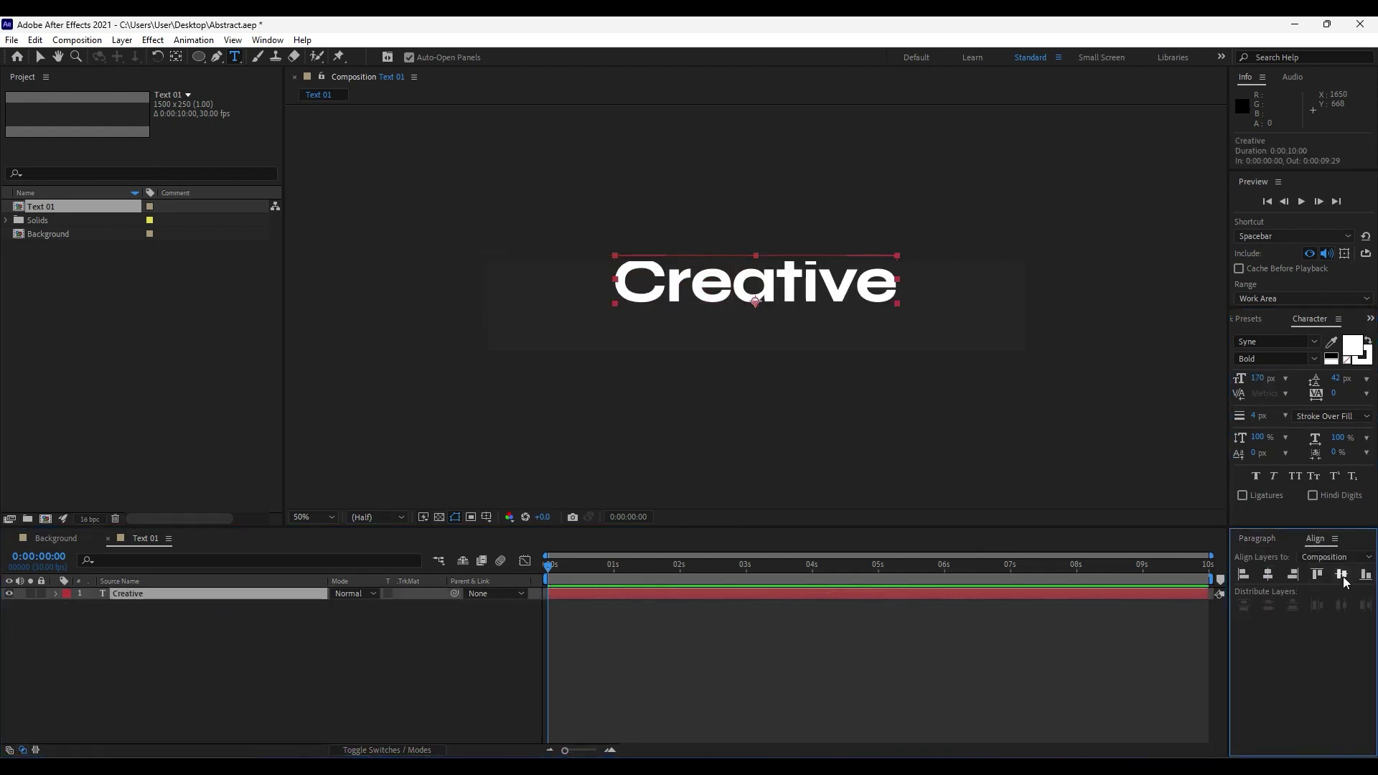
pyautogui.click(1341, 574)
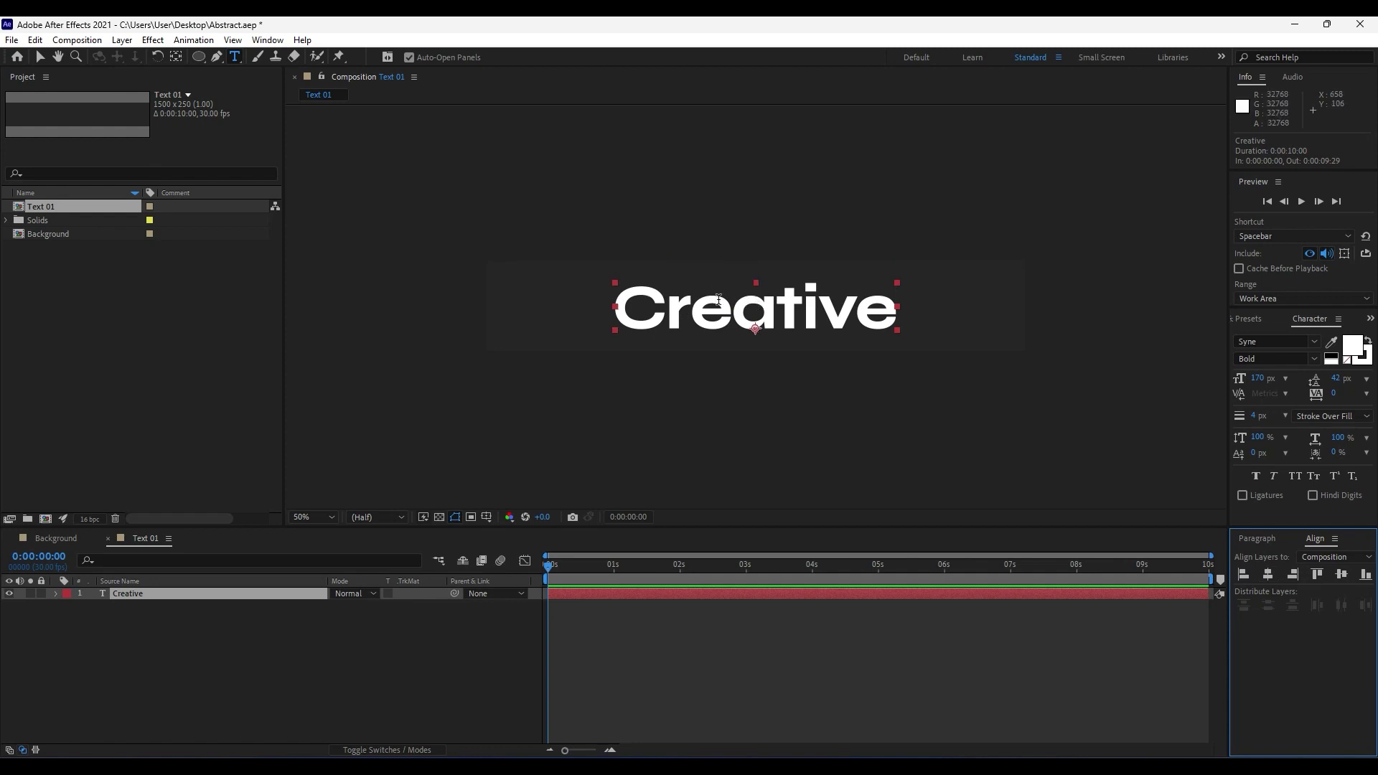
pyautogui.press('v')
pyautogui.click(285, 41)
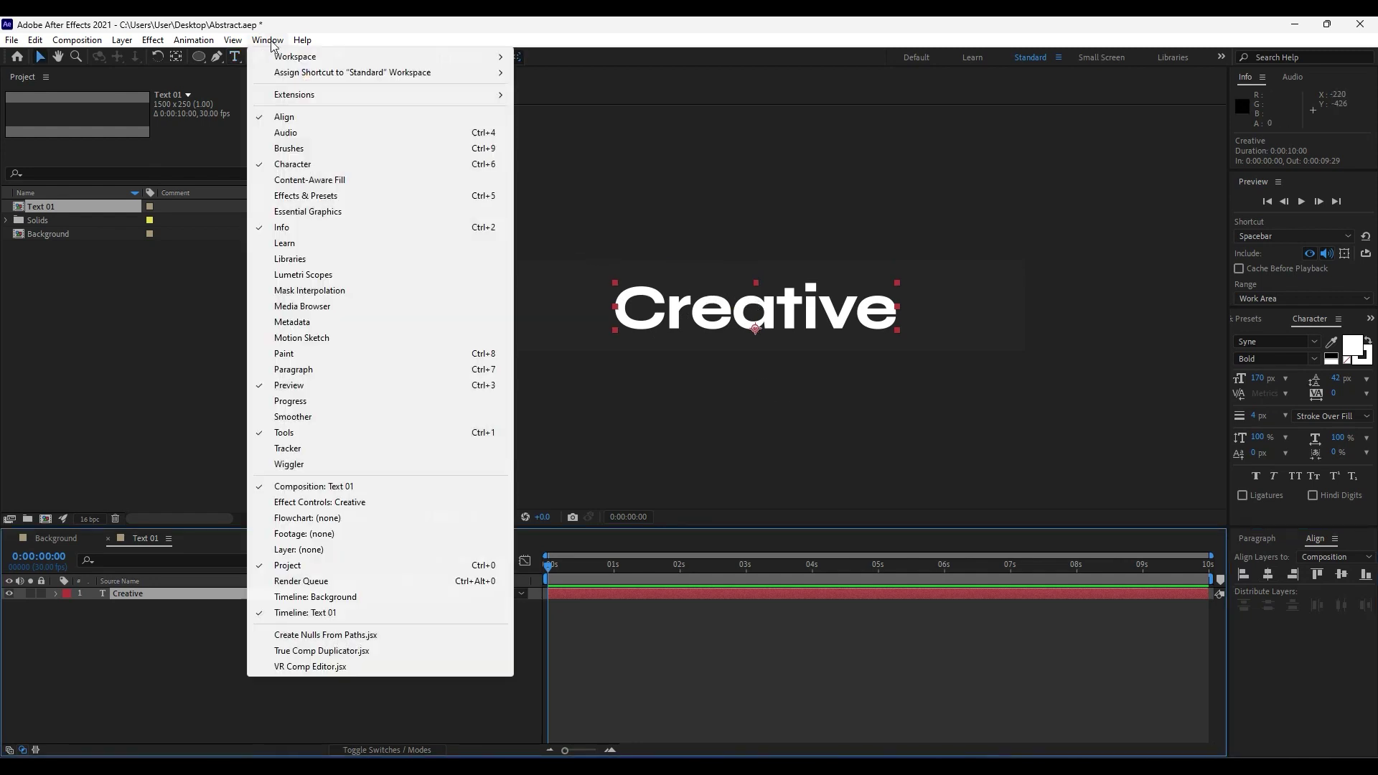
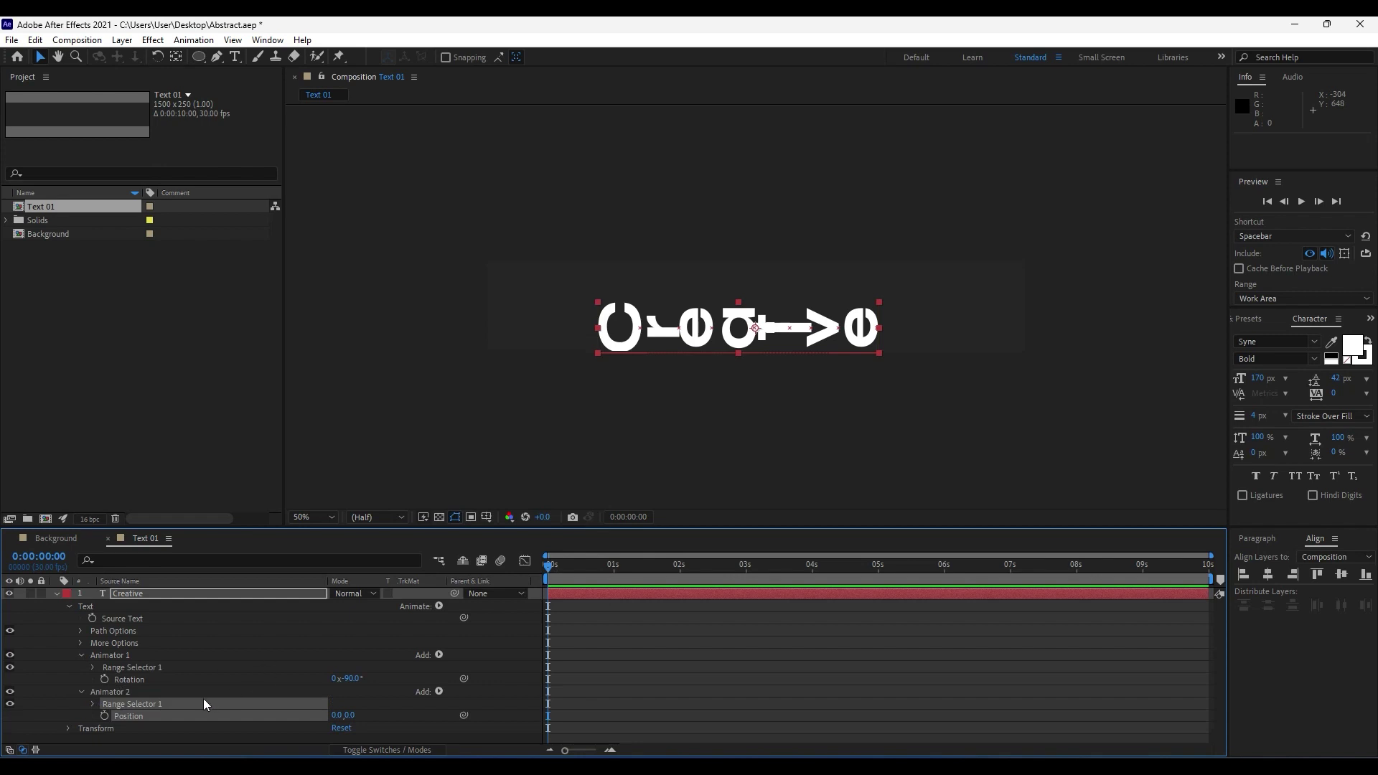
# Step: Set the Rotation of Animator 1 on the "Creative" text layer to -60°
pyautogui.click(350, 678)
pyautogui.write('-60')
pyautogui.click(318, 633)
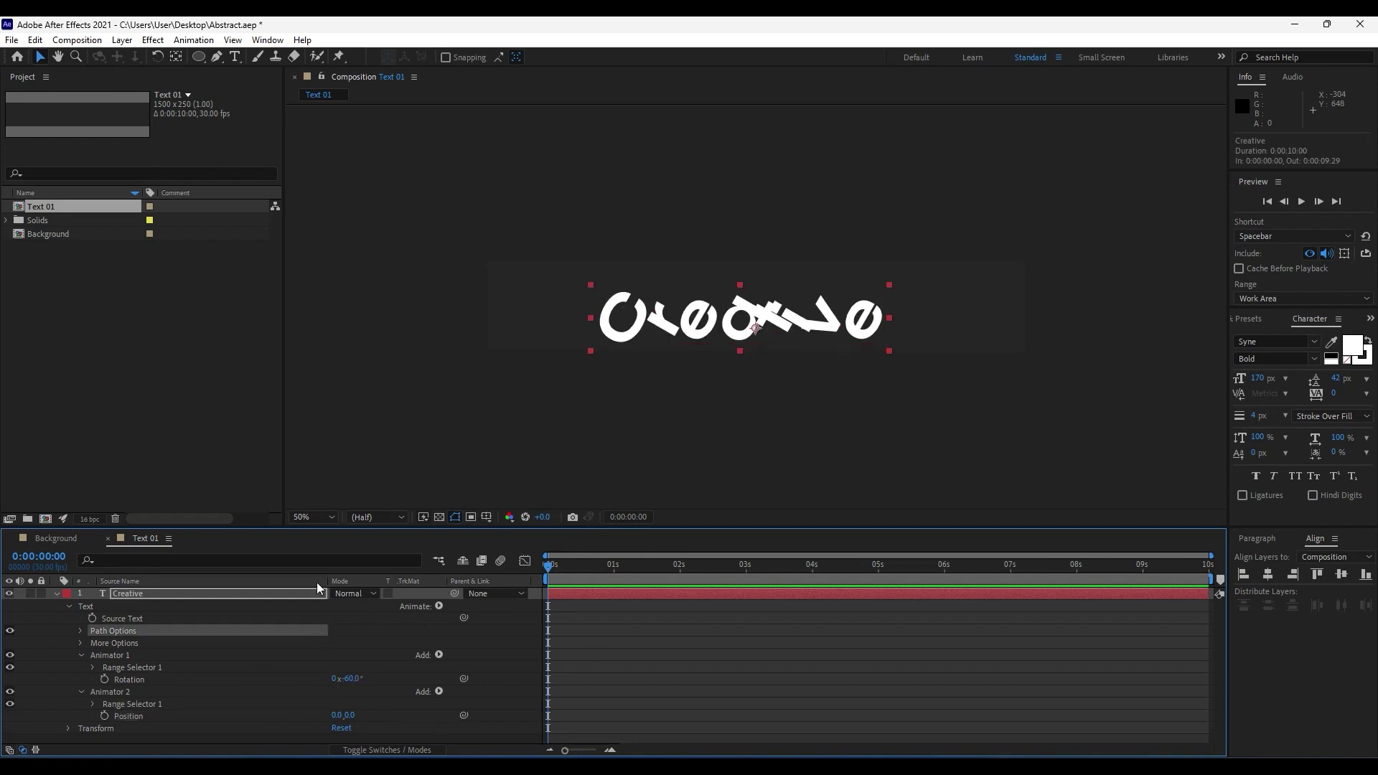
# Step: Set the Position of Animator 2 on the "Creative" text layer to 0, 250
pyautogui.click(80, 655)
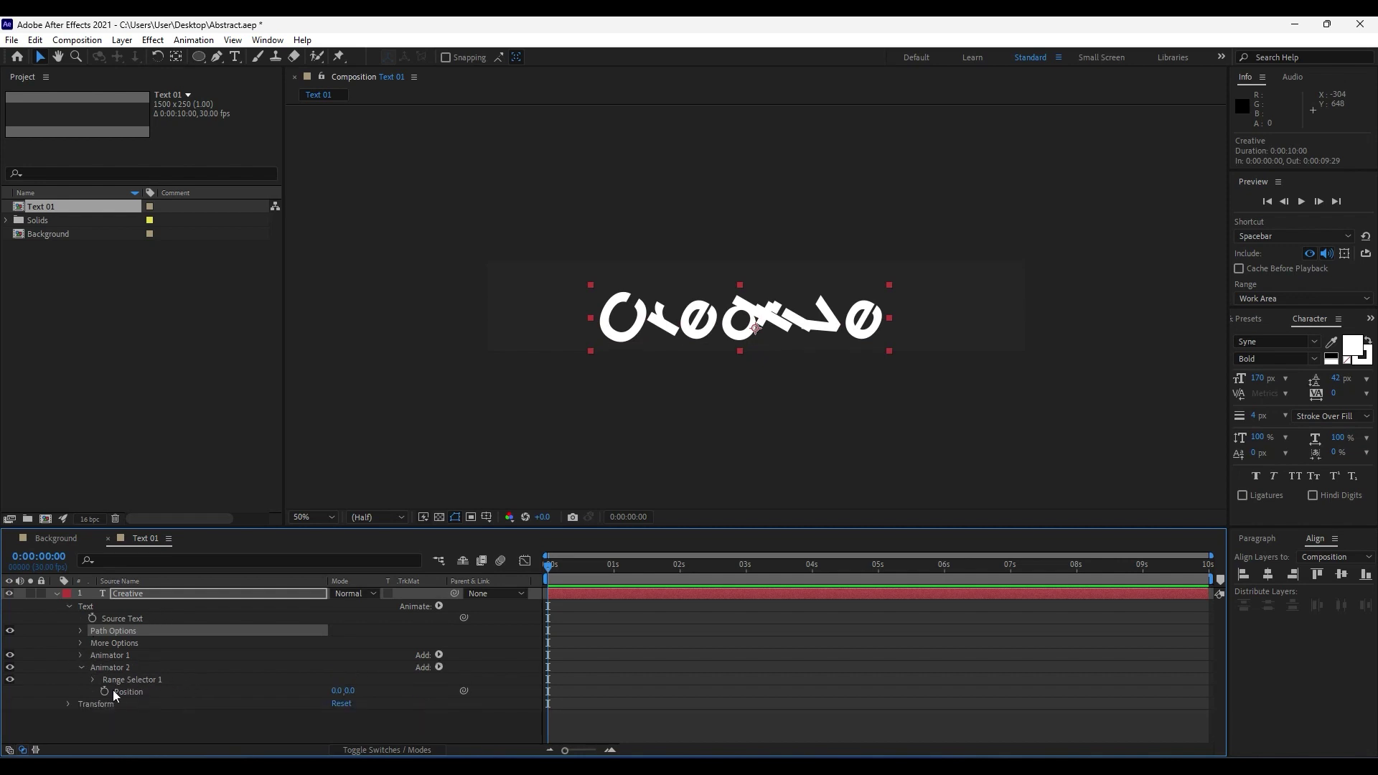
pyautogui.moveTo(351, 693); pyautogui.dragTo(517, 694)
pyautogui.click(354, 691)
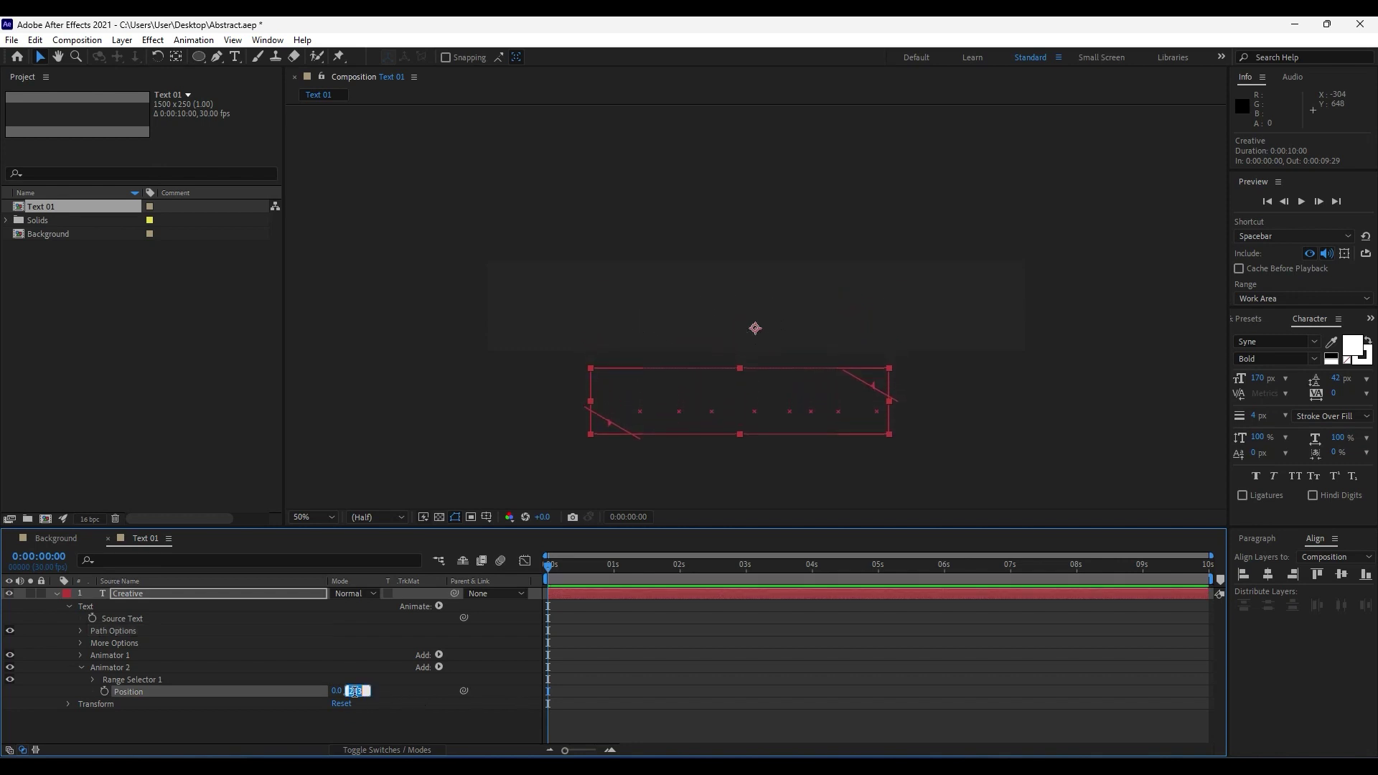
pyautogui.write('2')
pyautogui.click(273, 646)
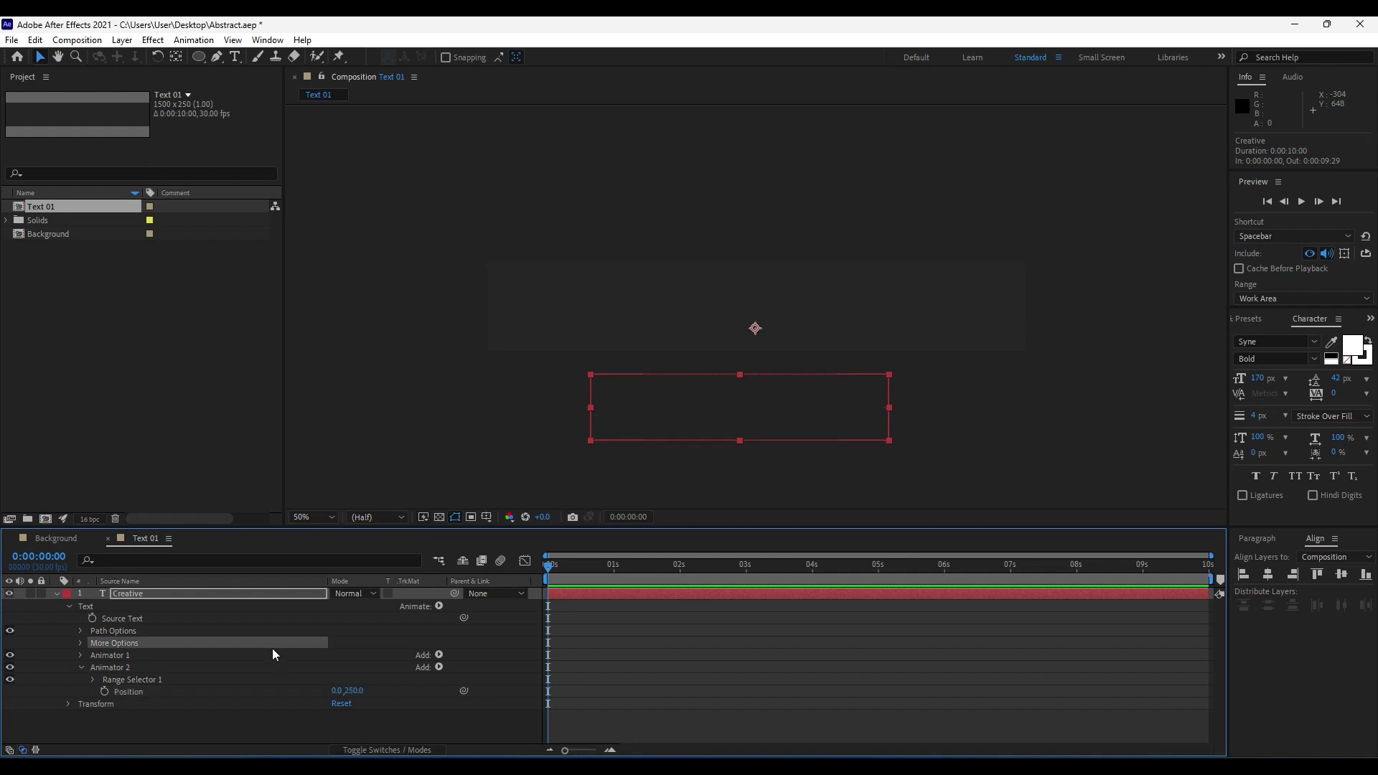
# Step: Keyframe the Offset of Animator 2's Range Selector from -100% at 0 seconds to 100% at 2 seconds
pyautogui.click(93, 681)
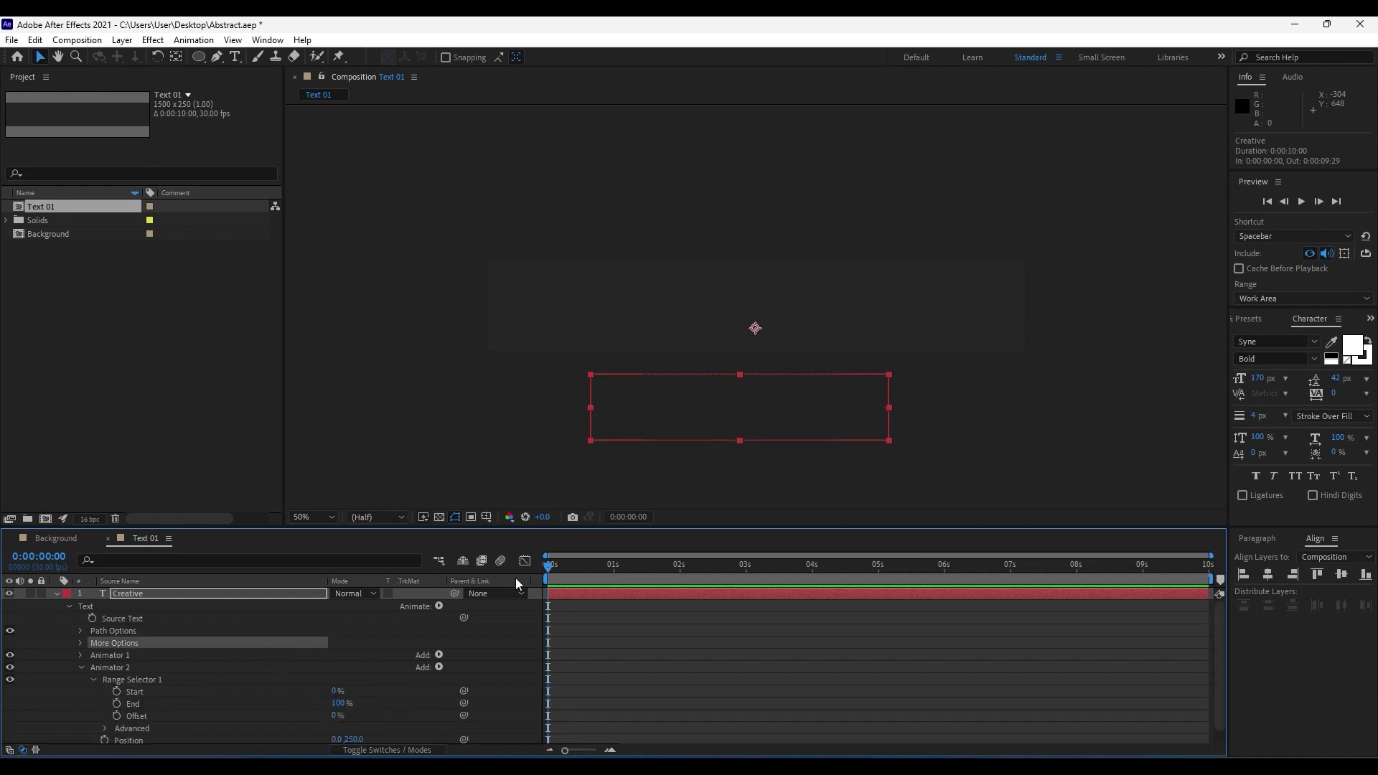
pyautogui.click(117, 716)
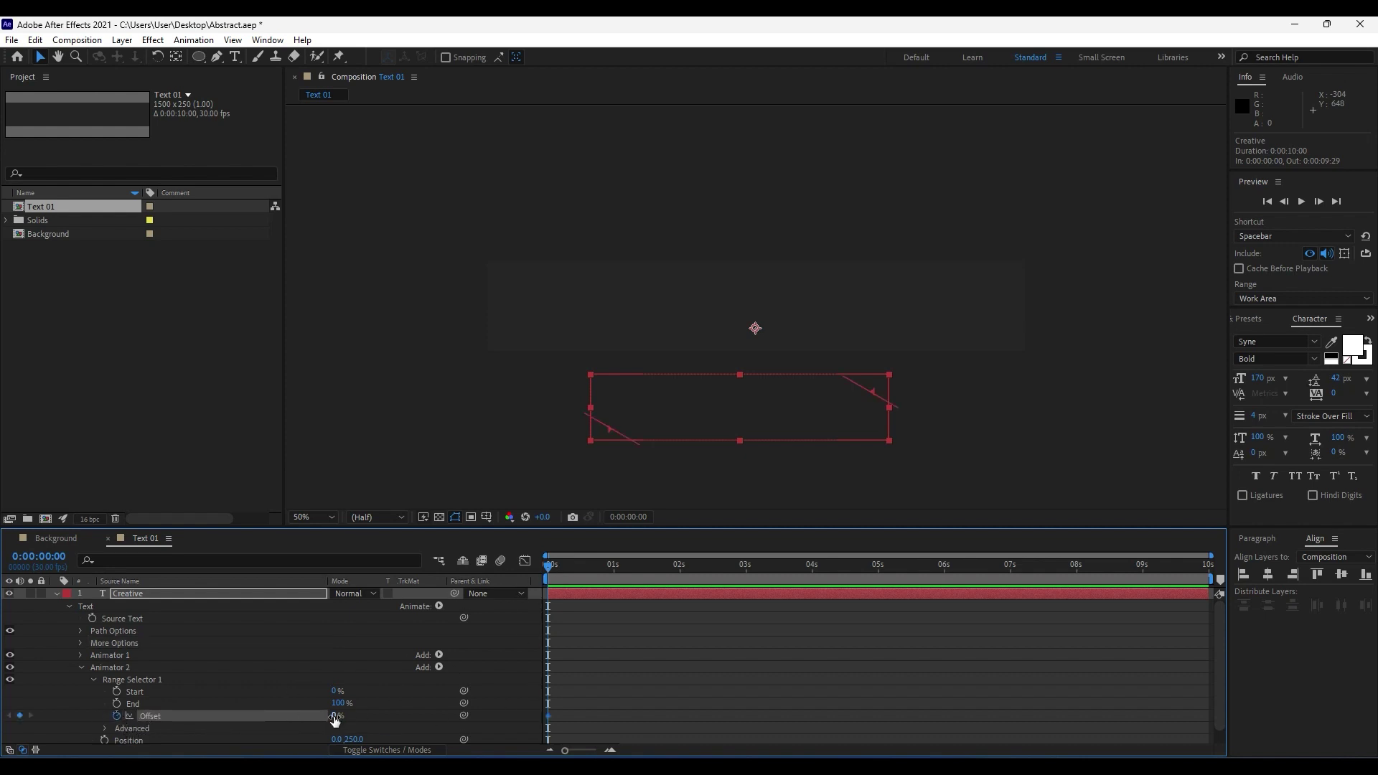
pyautogui.moveTo(334, 718); pyautogui.dragTo(232, 723)
pyautogui.moveTo(548, 570); pyautogui.dragTo(680, 572)
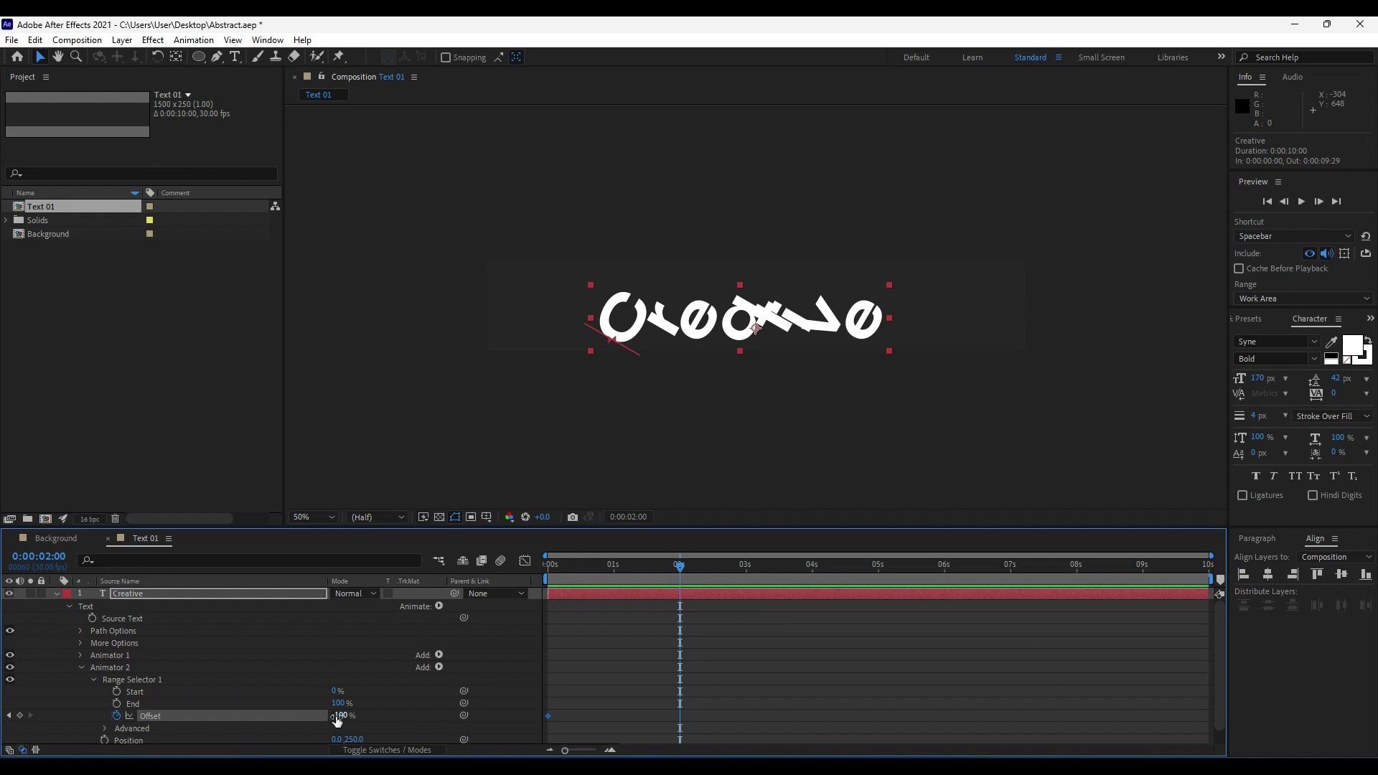
pyautogui.moveTo(342, 715); pyautogui.dragTo(491, 715)
# Step: Set Animator 2's Range Selector to the Ramp Up shape with Ease High and Ease Low at 50%, and preview the animation
pyautogui.scroll(-1, 618, 674)
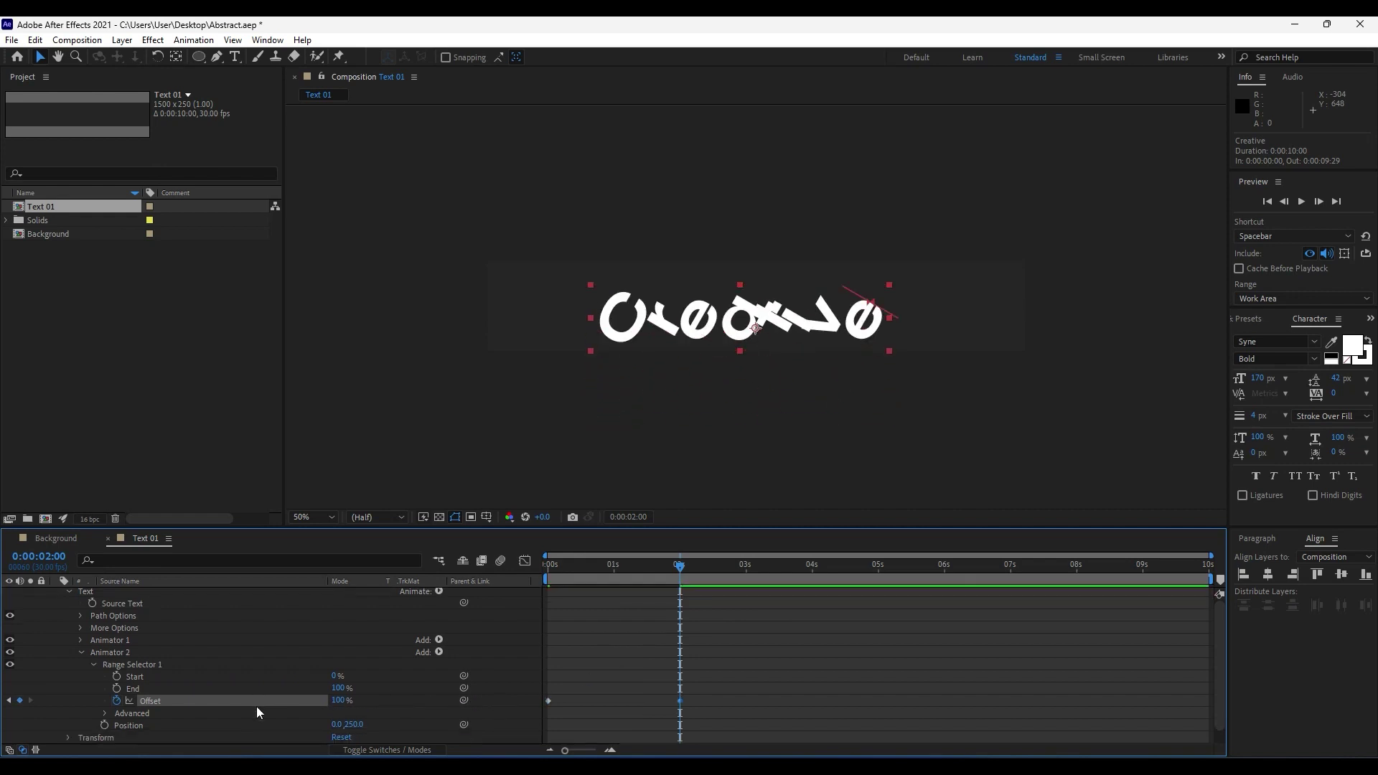
pyautogui.click(106, 714)
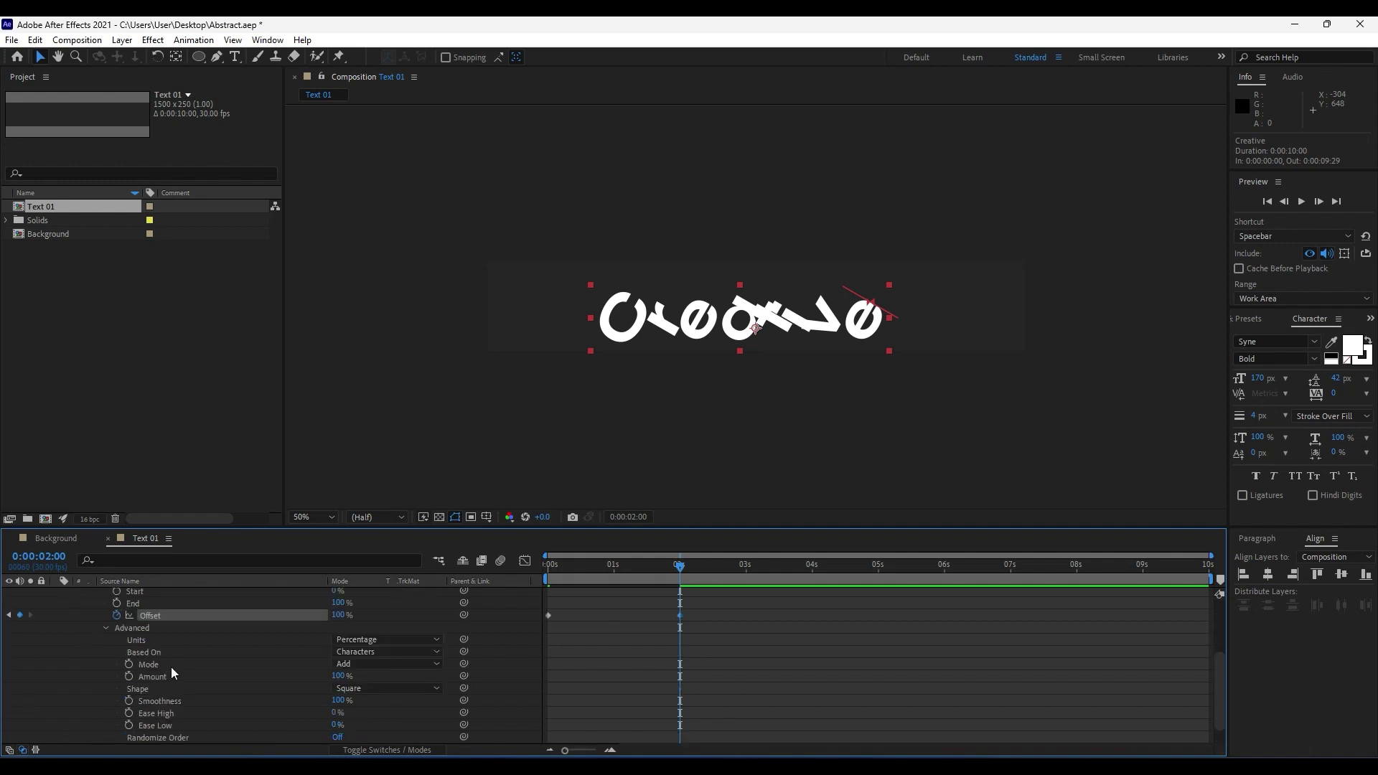
pyautogui.click(348, 689)
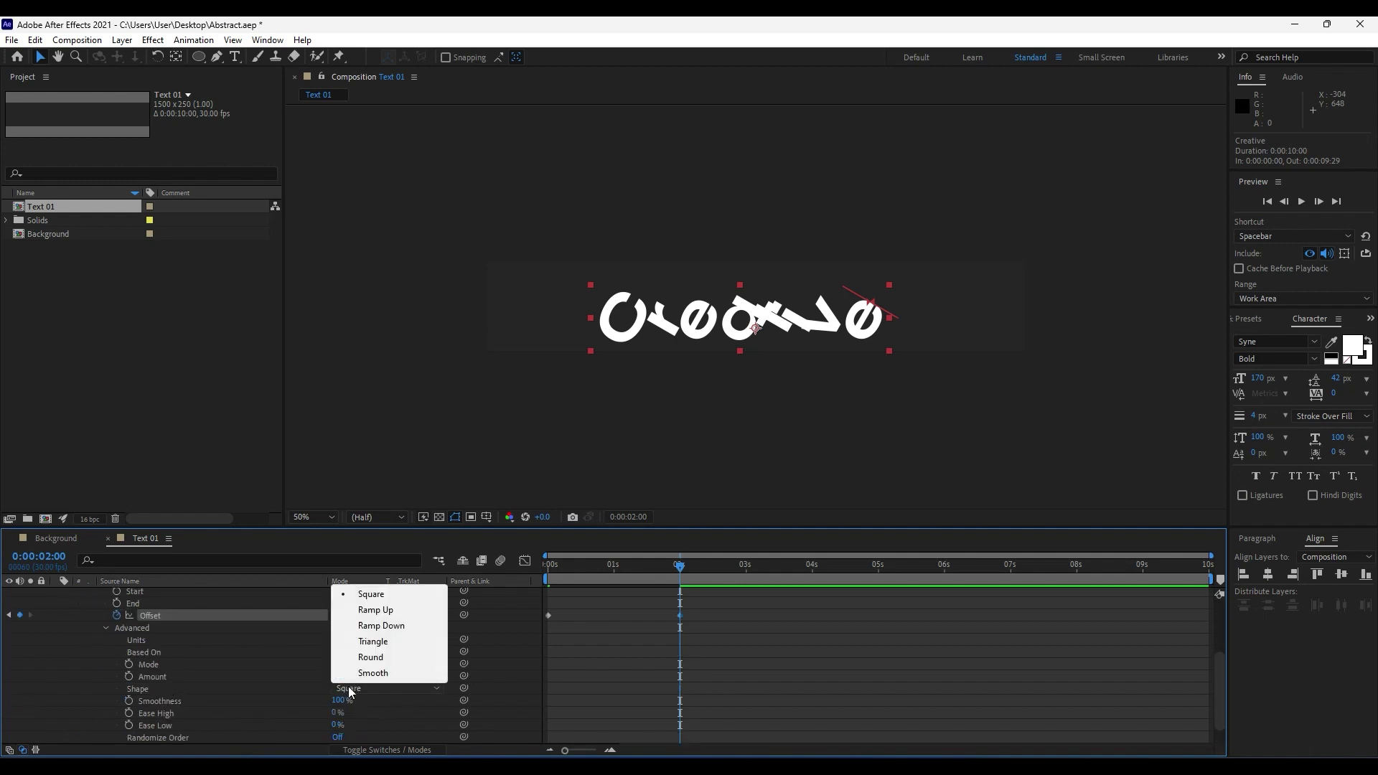
pyautogui.click(374, 610)
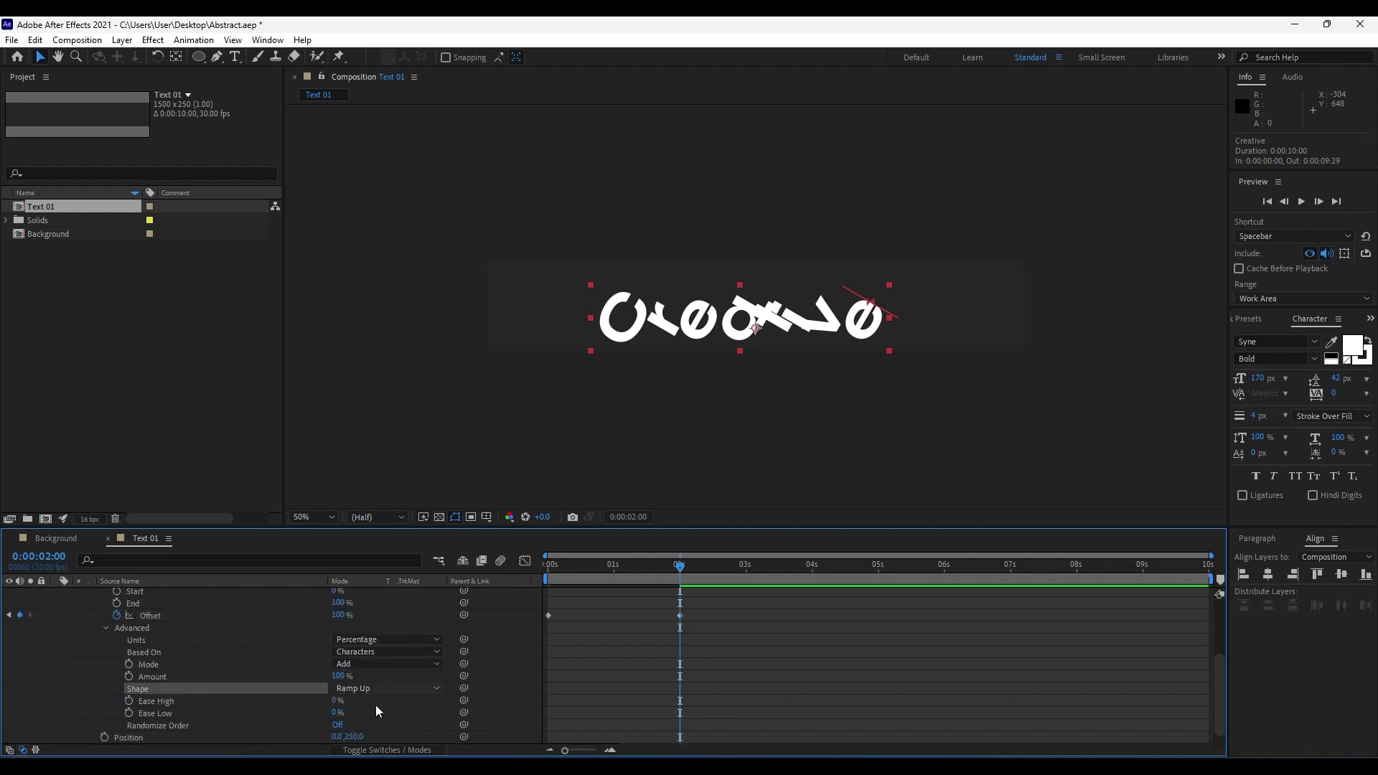
pyautogui.click(337, 700)
pyautogui.write('58')
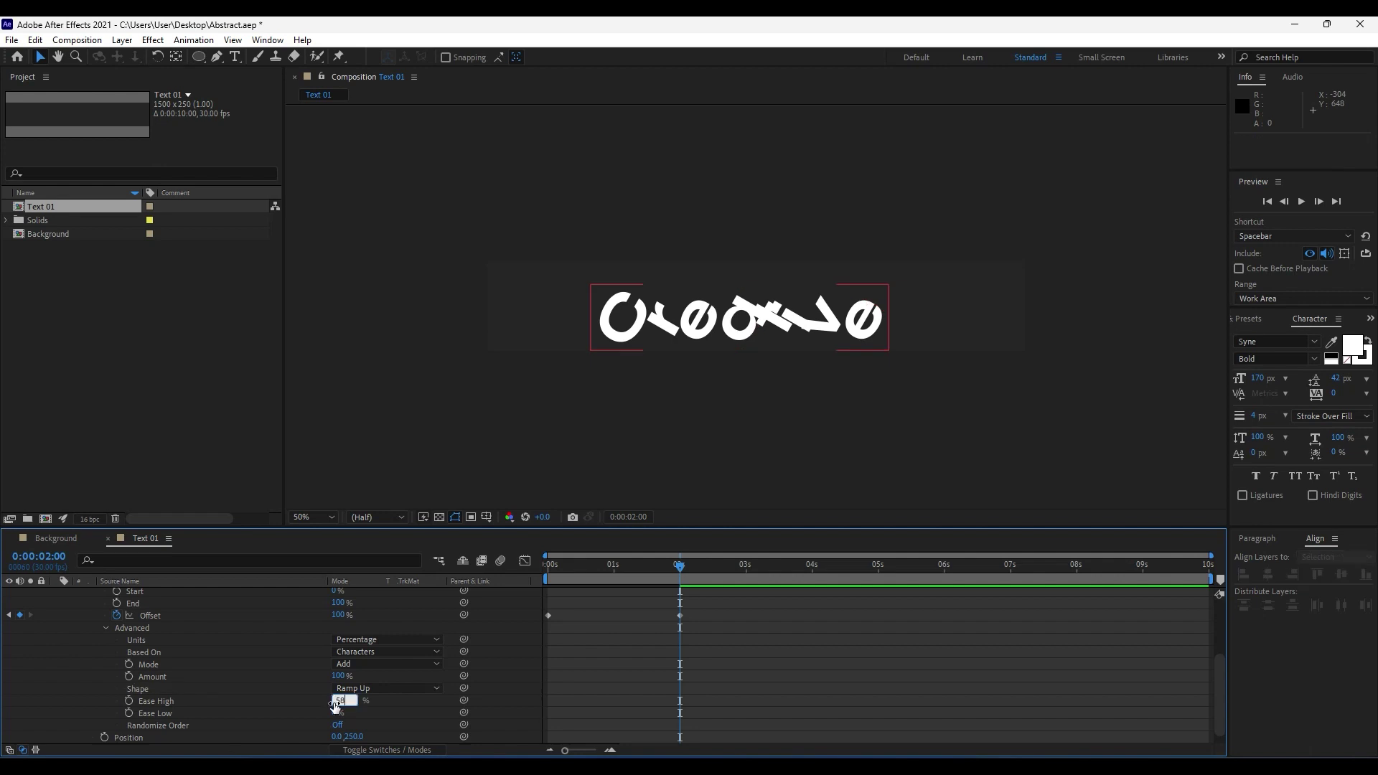
pyautogui.hotkey('ctrl', 'a')
pyautogui.click(340, 712)
pyautogui.write('50')
pyautogui.click(272, 690)
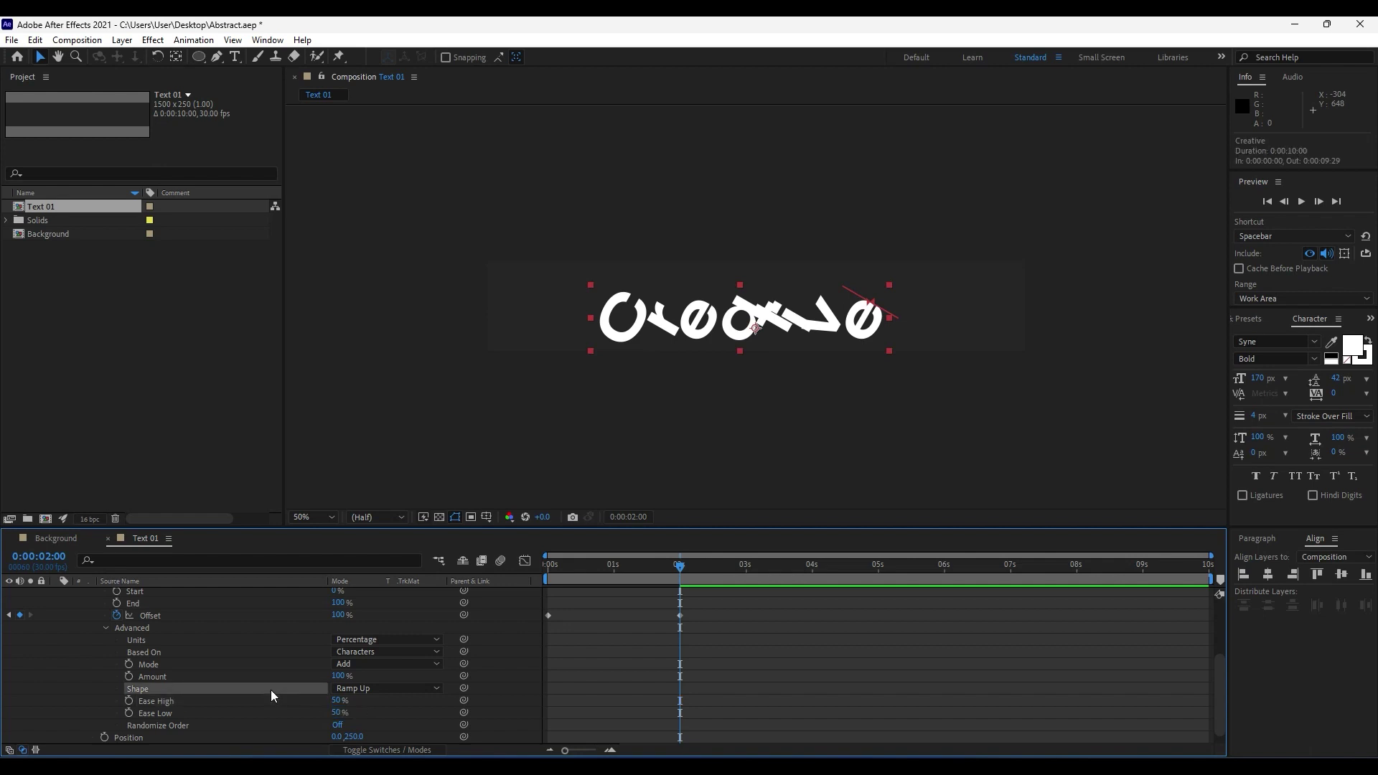
pyautogui.press('space')
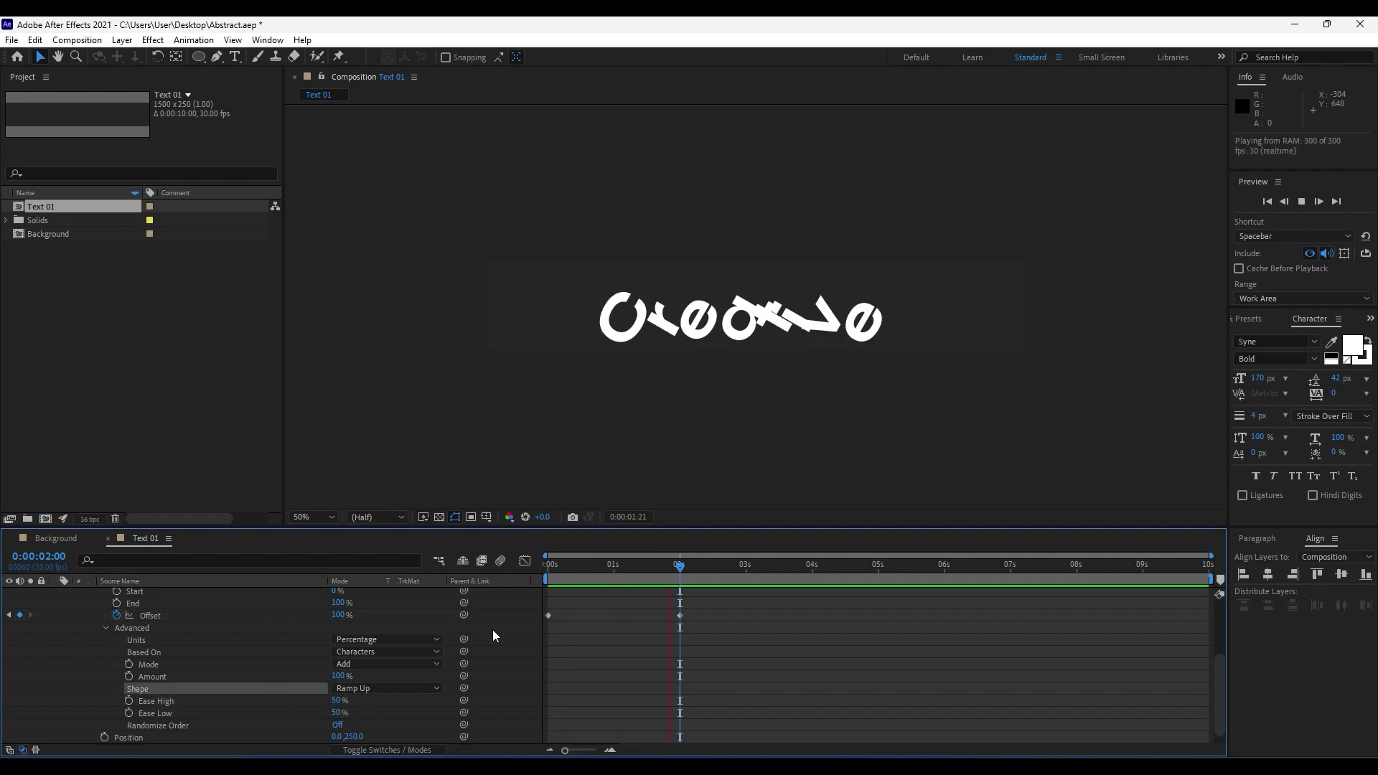
pyautogui.moveTo(589, 564); pyautogui.dragTo(658, 566)
# Step: Apply Easy Ease to both Offset keyframes of Animator 2 and reshape their speed graph to peak early and slow down gradually
pyautogui.scroll(1, 688, 683)
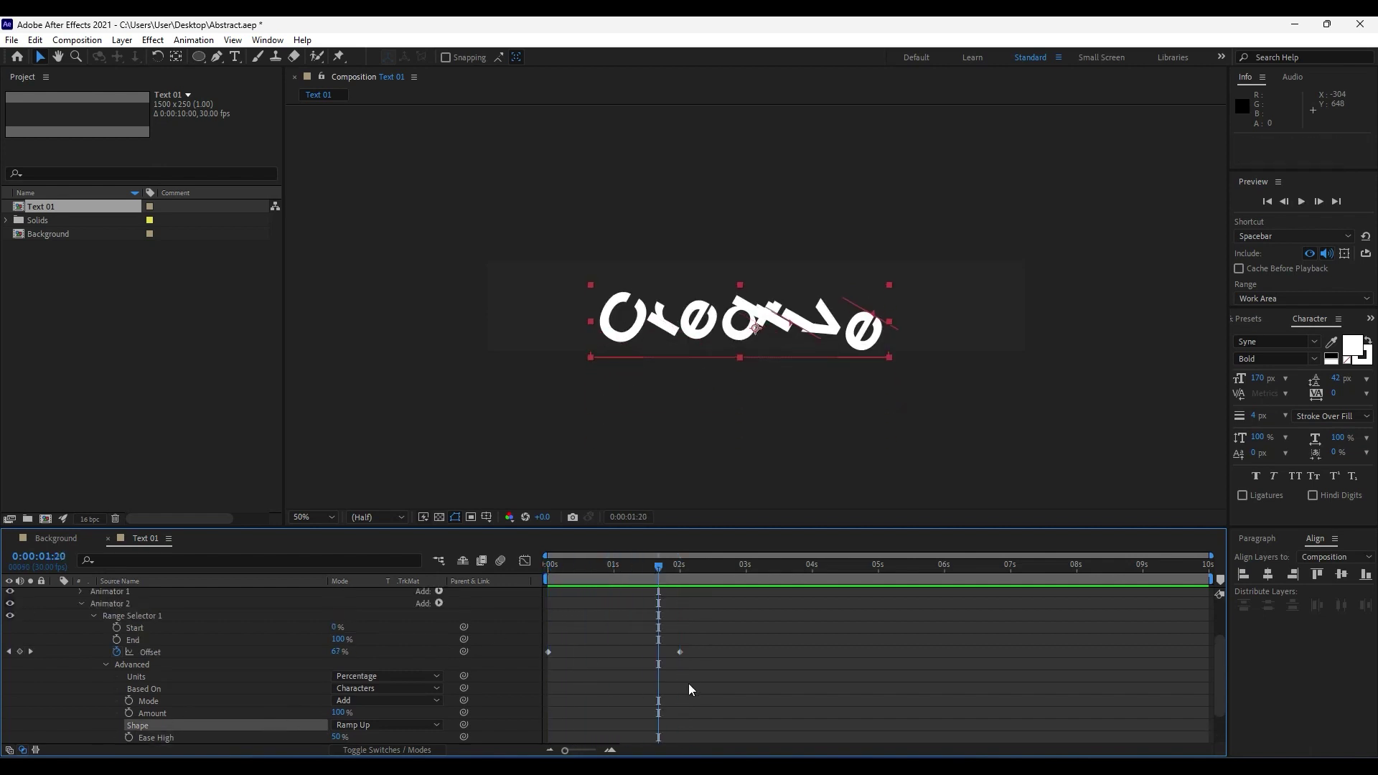
pyautogui.click(730, 687)
pyautogui.moveTo(730, 688); pyautogui.dragTo(508, 643)
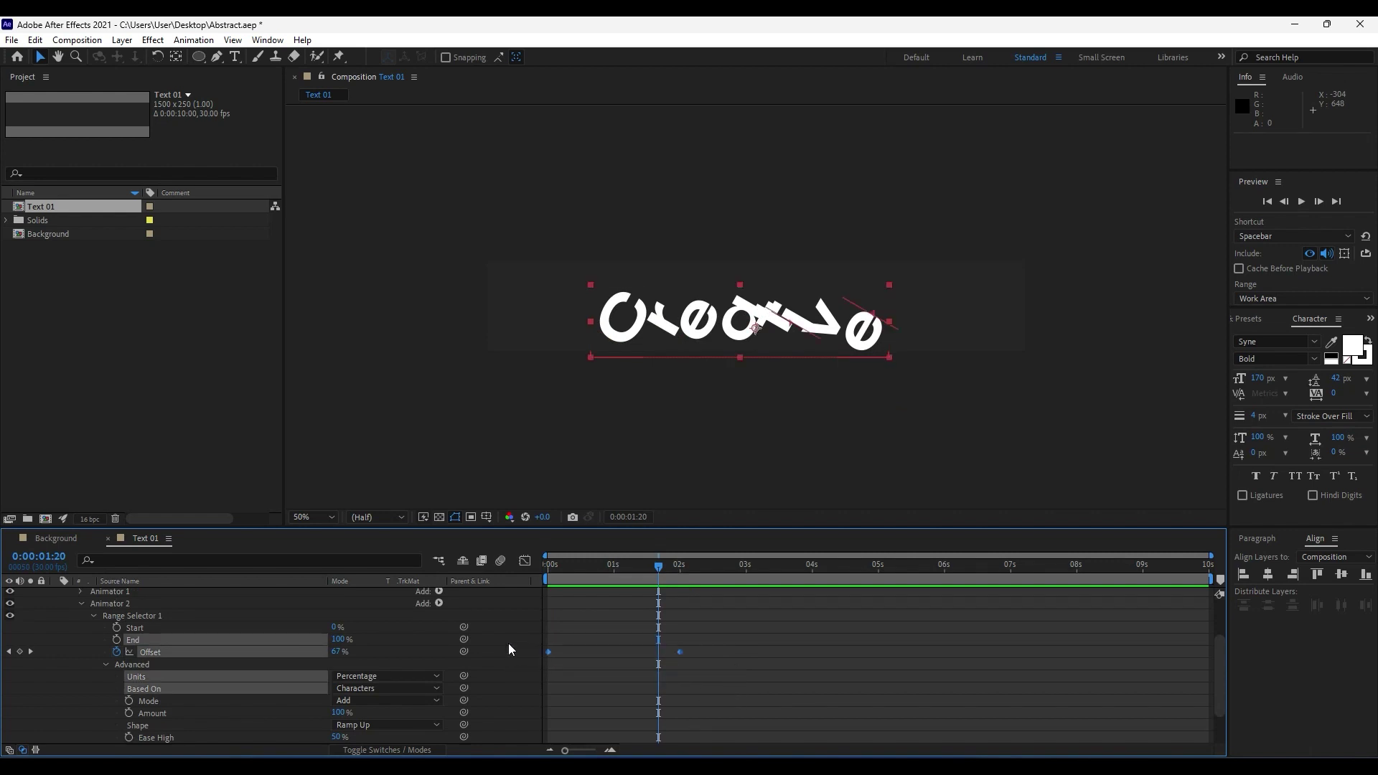
pyautogui.press('F9')
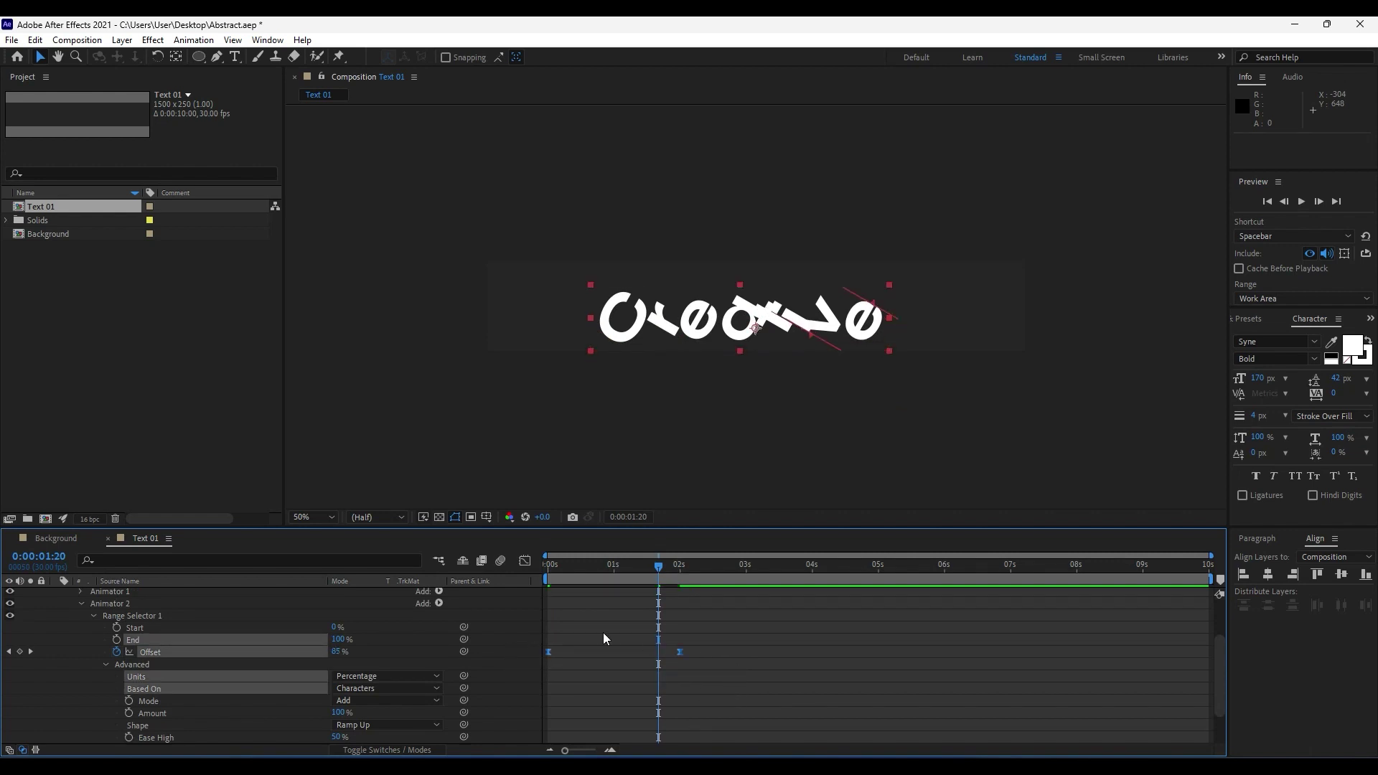
pyautogui.click(528, 558)
pyautogui.moveTo(737, 676); pyautogui.dragTo(613, 712)
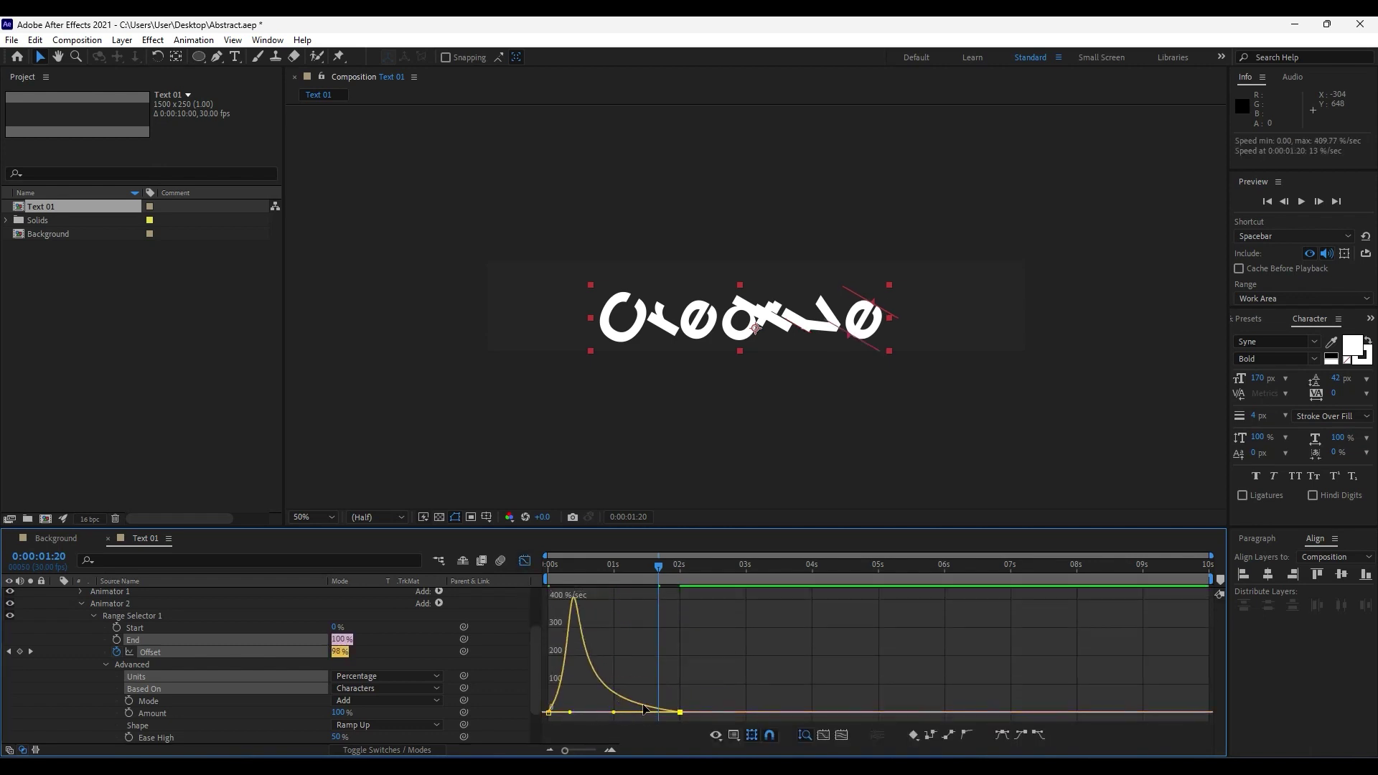
pyautogui.rightClick(678, 682)
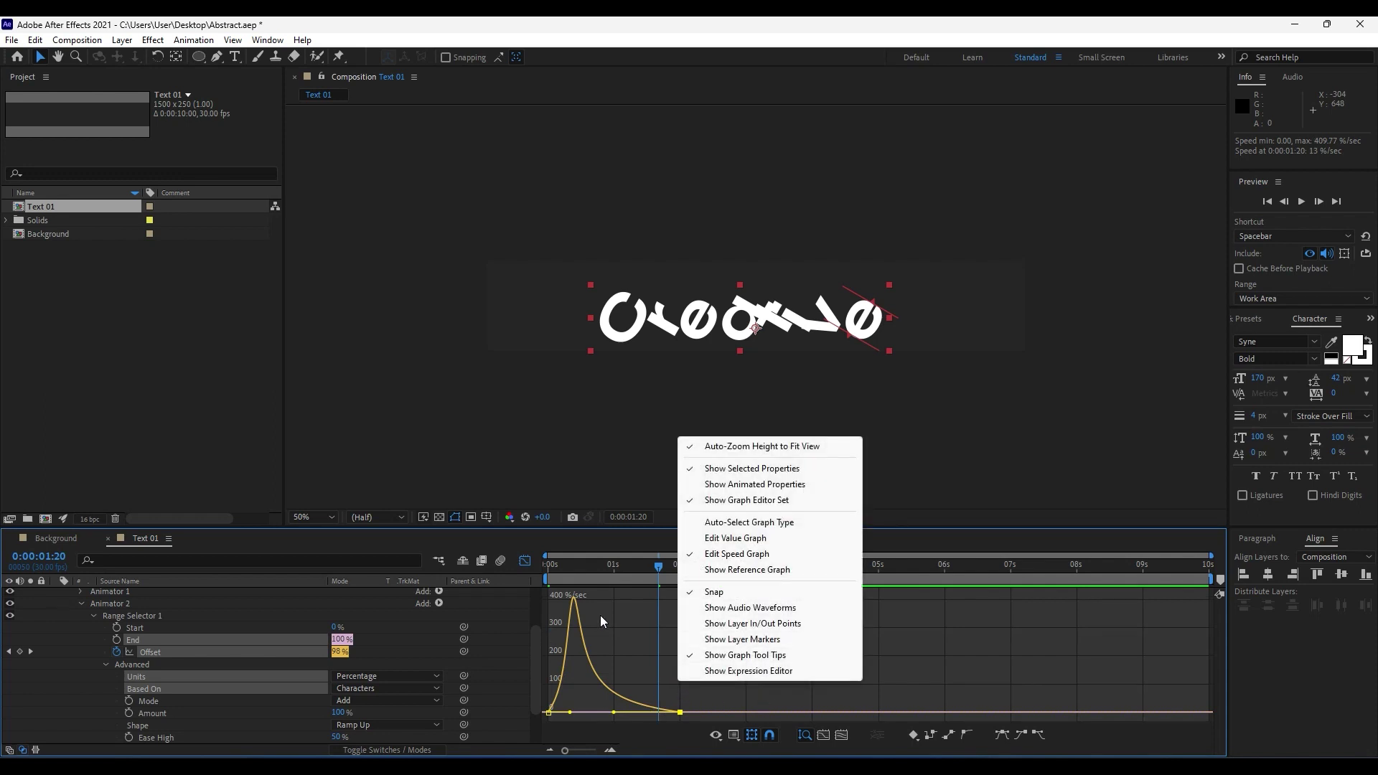
pyautogui.click(598, 566)
pyautogui.click(598, 566)
pyautogui.press('space')
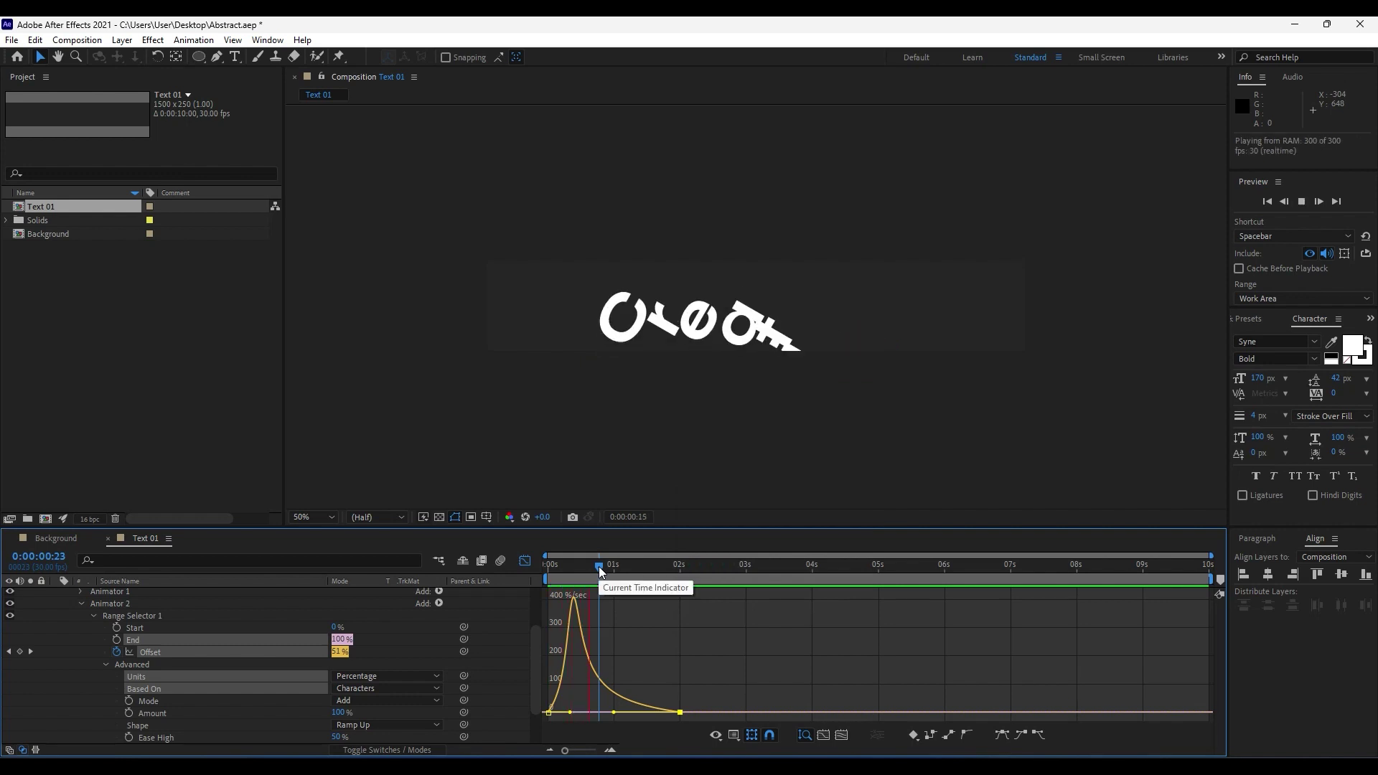
pyautogui.press('space')
# Step: Keyframe Animator 1's Rotation from -60° at 0:00:00:17 to 0° at 0:00:01:12
pyautogui.scroll(2, 202, 651)
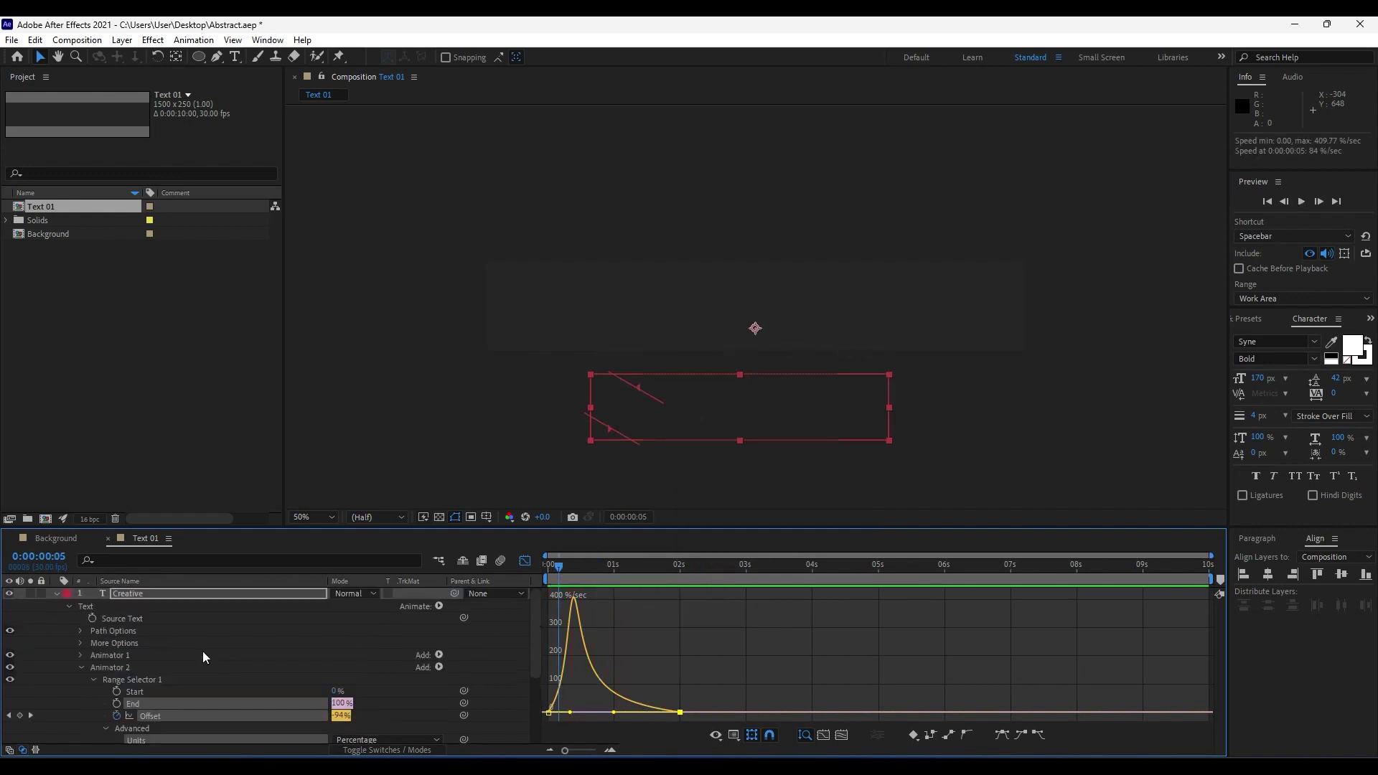
pyautogui.click(80, 655)
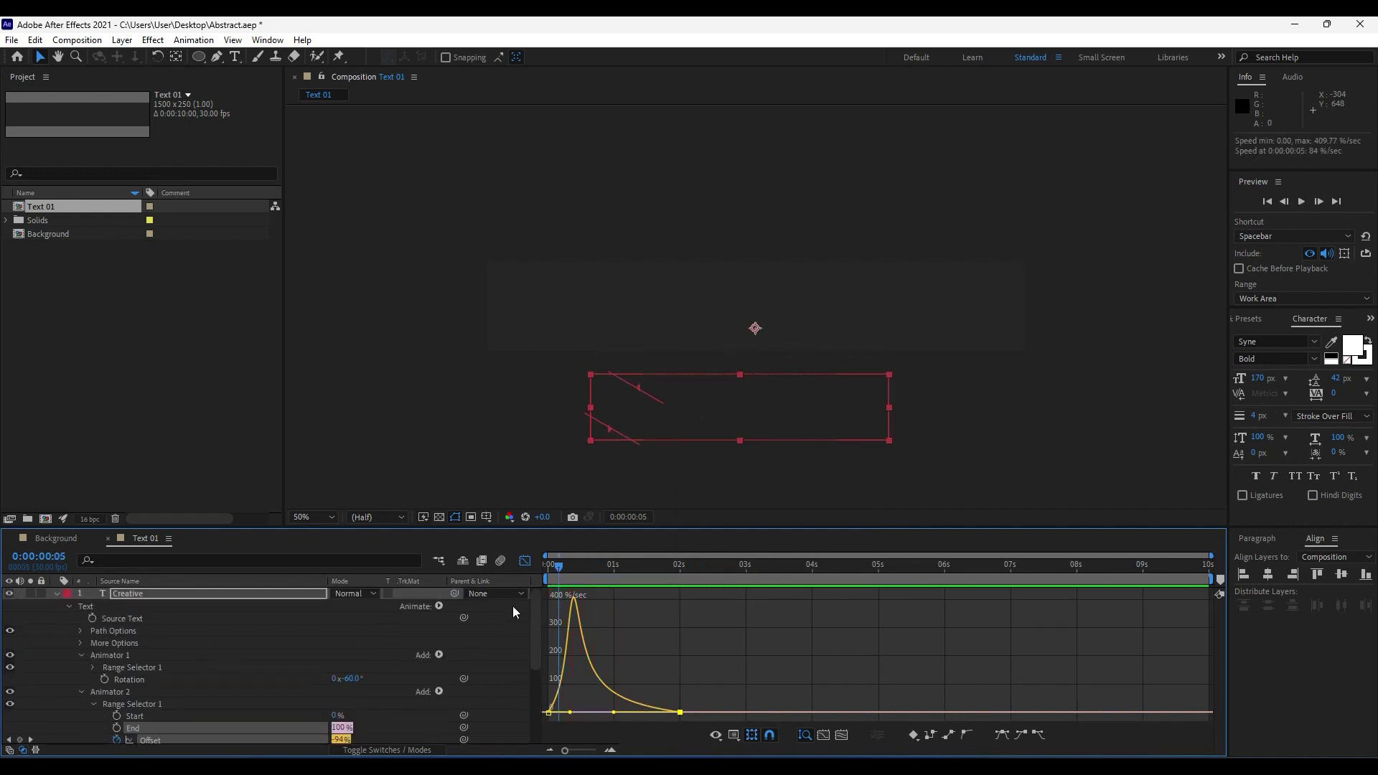
pyautogui.moveTo(557, 566); pyautogui.dragTo(585, 565)
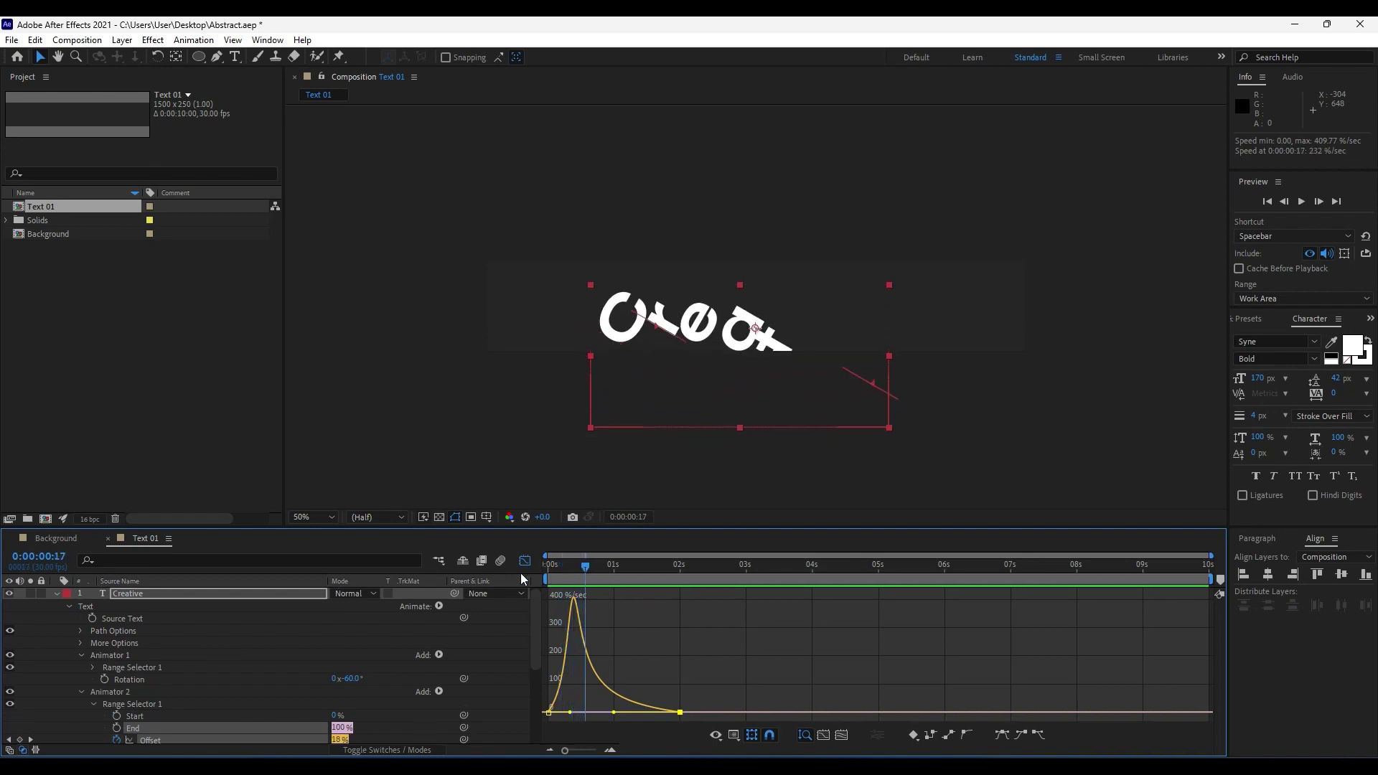
pyautogui.click(524, 560)
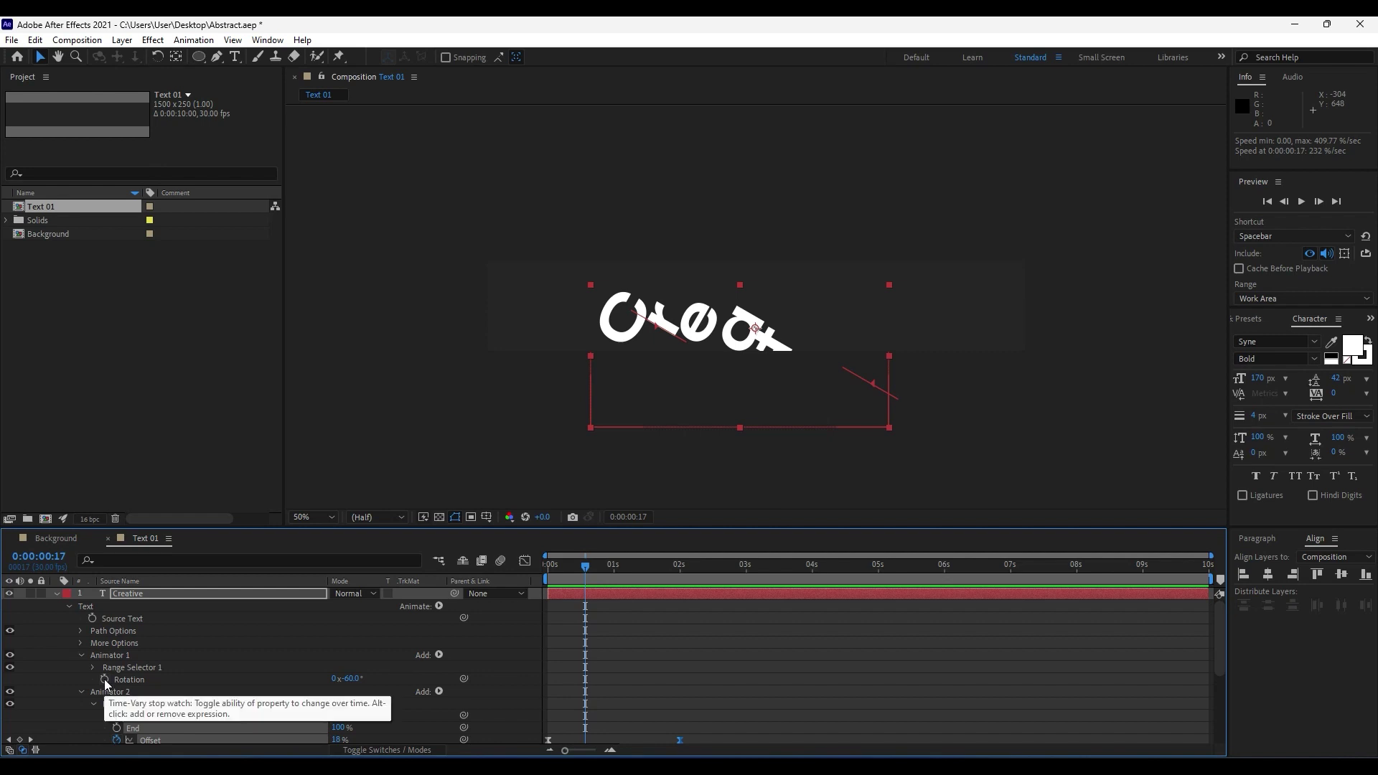
pyautogui.click(105, 678)
pyautogui.moveTo(589, 569); pyautogui.dragTo(644, 570)
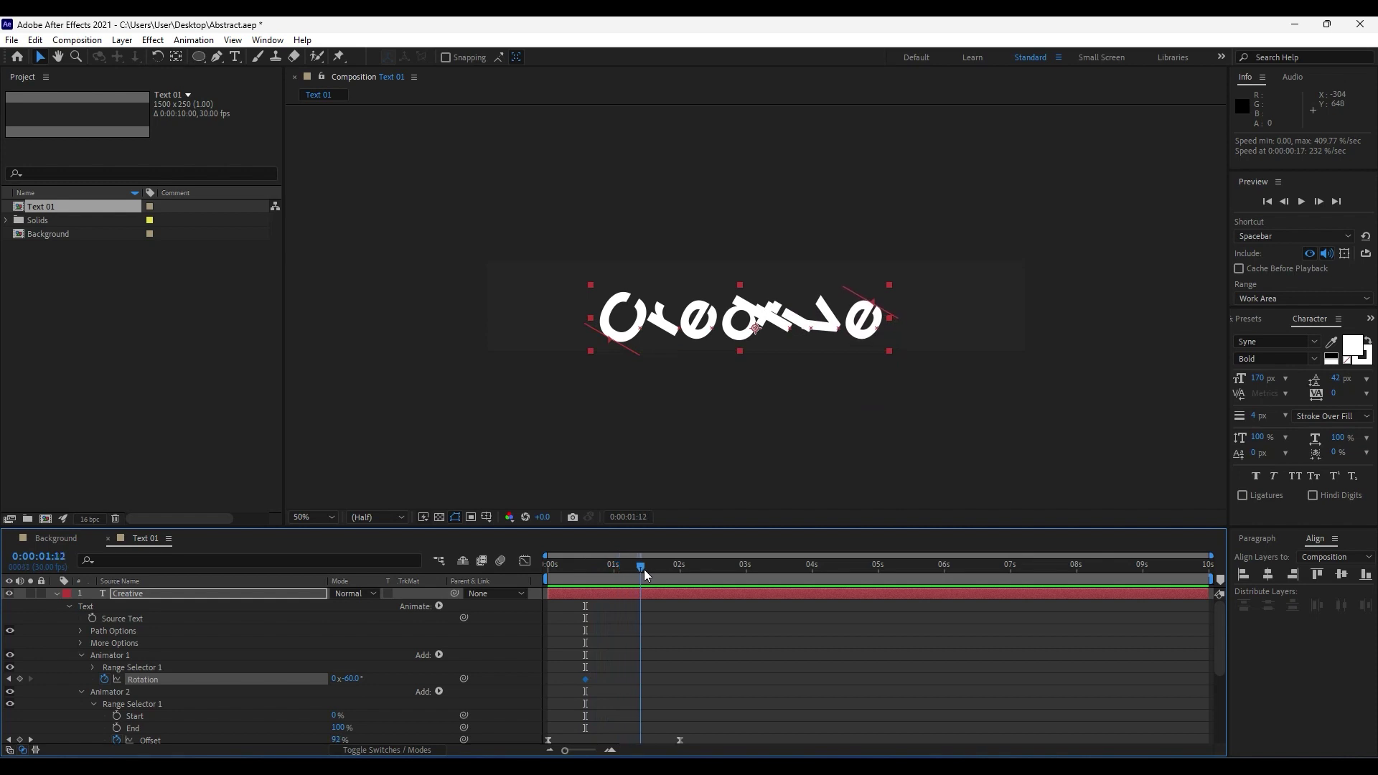
pyautogui.click(350, 678)
pyautogui.write('0')
pyautogui.press('Return')
# Step: Ease Animator 1's Rotation keyframes with a speed curve that peaks early and tapers off, and preview the text animation
pyautogui.moveTo(682, 696); pyautogui.dragTo(564, 661)
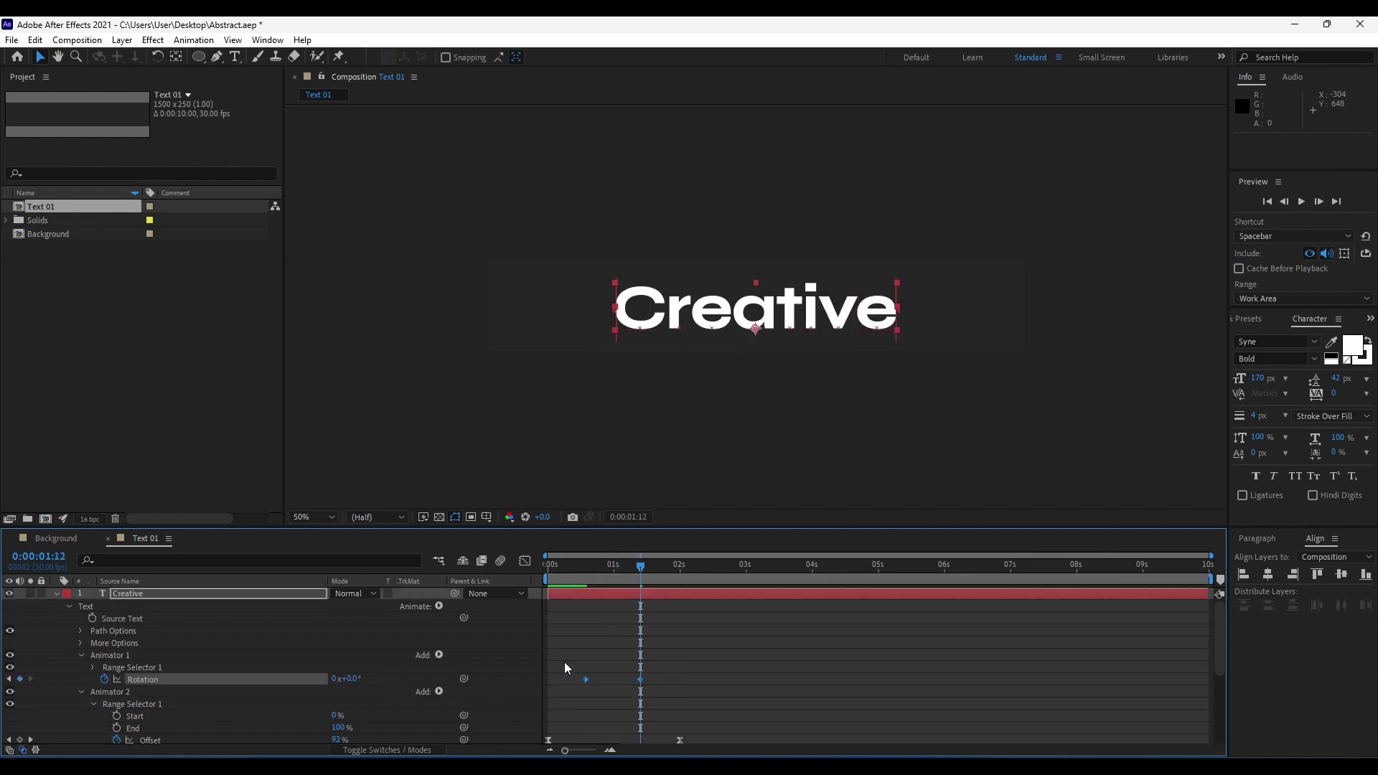
pyautogui.moveTo(679, 649); pyautogui.dragTo(567, 694)
pyautogui.hotkey('shift', 'F3')
pyautogui.moveTo(639, 669); pyautogui.dragTo(605, 712)
pyautogui.press('space')
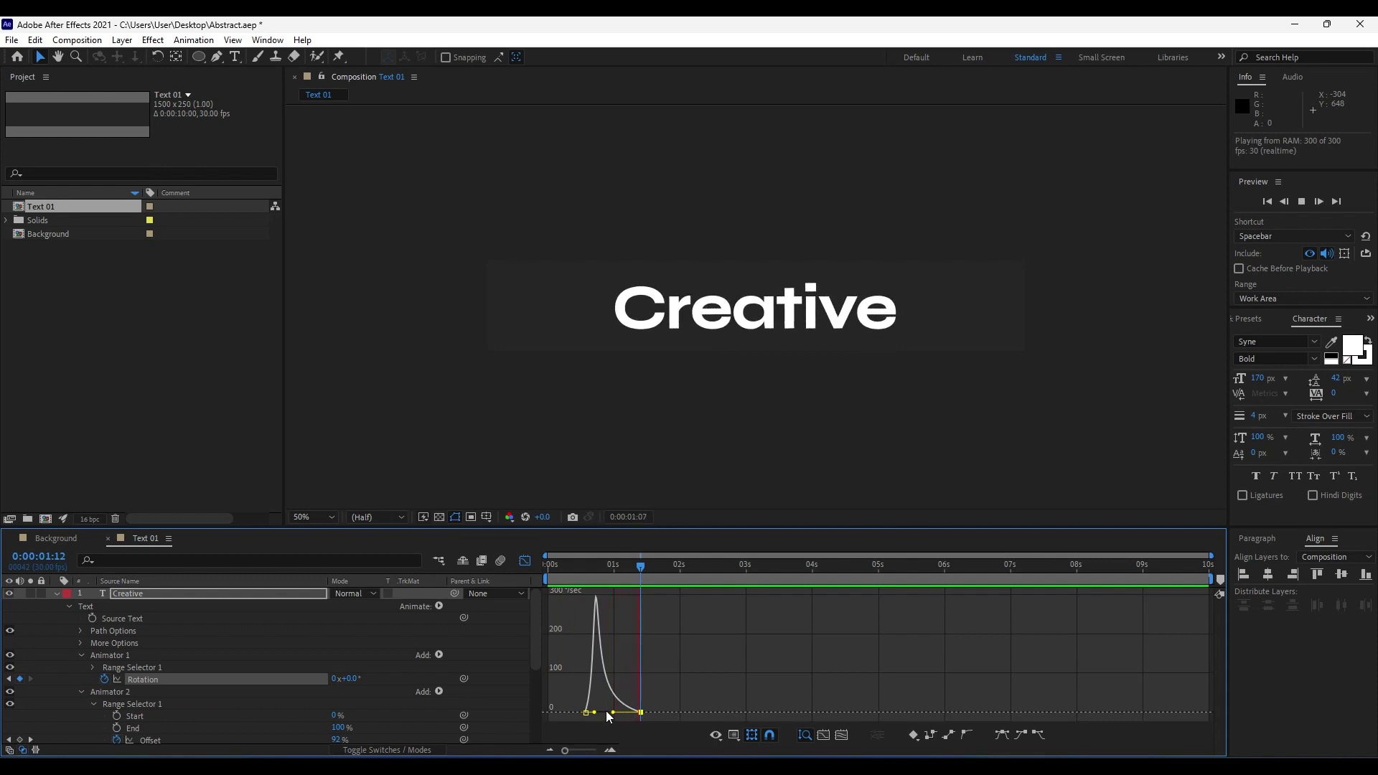
pyautogui.press('space')
pyautogui.press('space')
pyautogui.press('space')
pyautogui.click(57, 594)
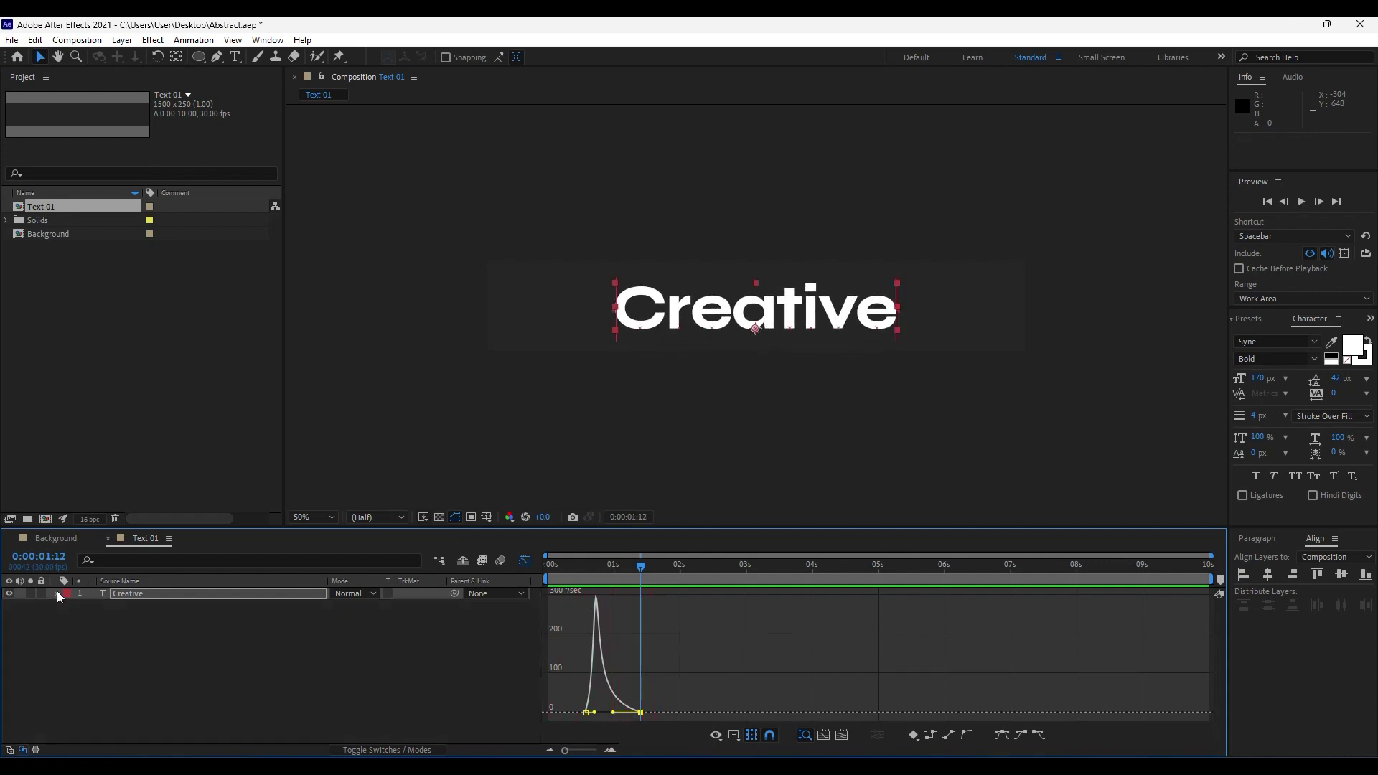
# Step: Return to the Background composition, collapse the three circle layers, and place the Text 01 composition above them as the top layer
pyautogui.click(109, 539)
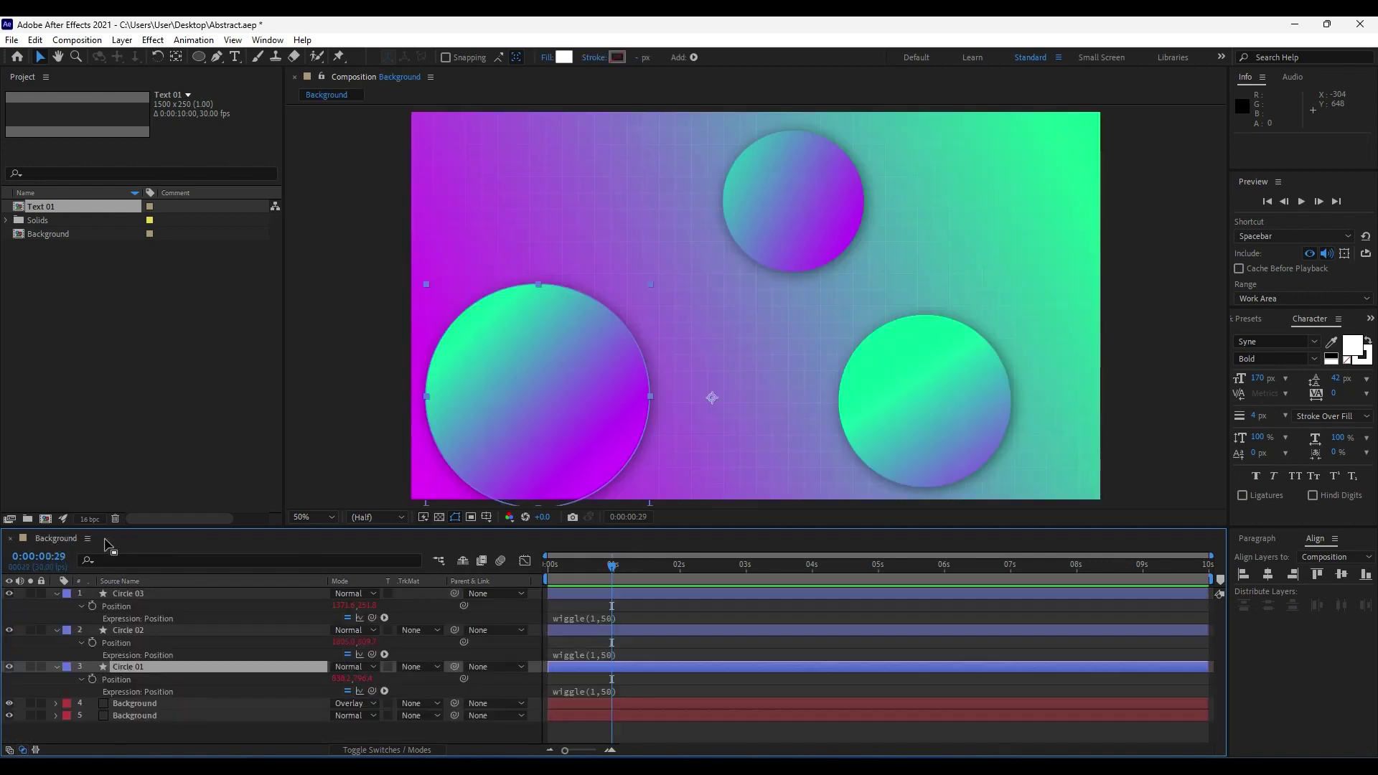
pyautogui.click(57, 595)
pyautogui.click(56, 606)
pyautogui.click(57, 618)
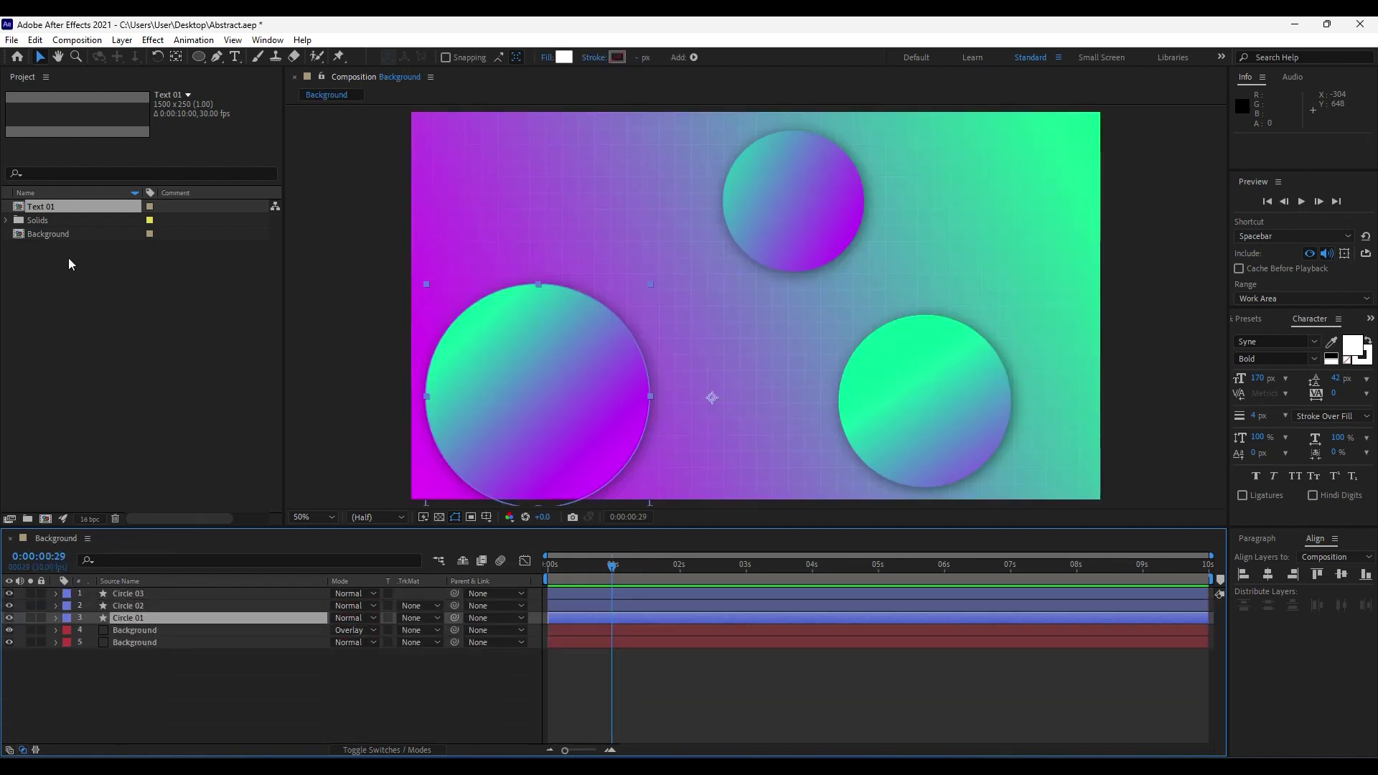
pyautogui.moveTo(29, 208); pyautogui.dragTo(190, 593)
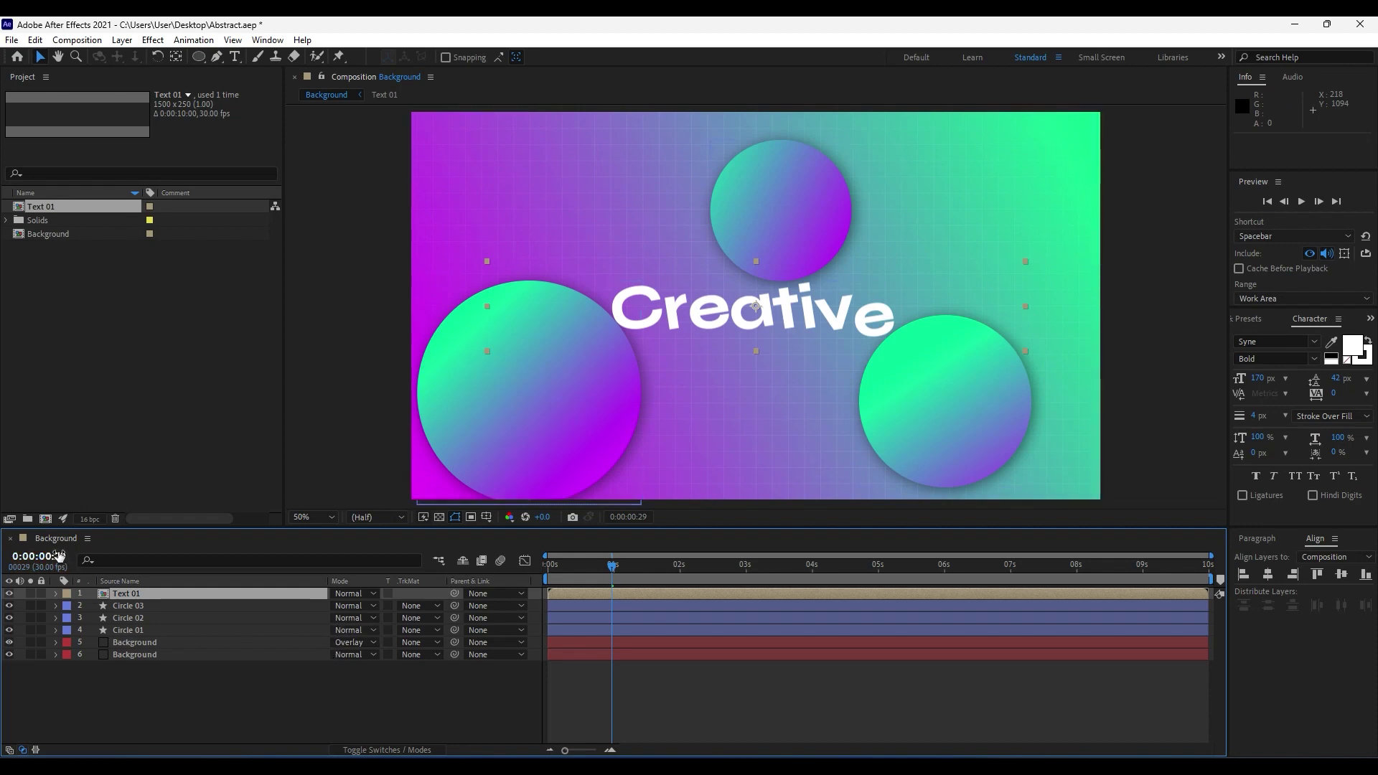
# Step: Apply the Drop Shadow effect to the Text 01 layer in the Background composition
pyautogui.click(1252, 320)
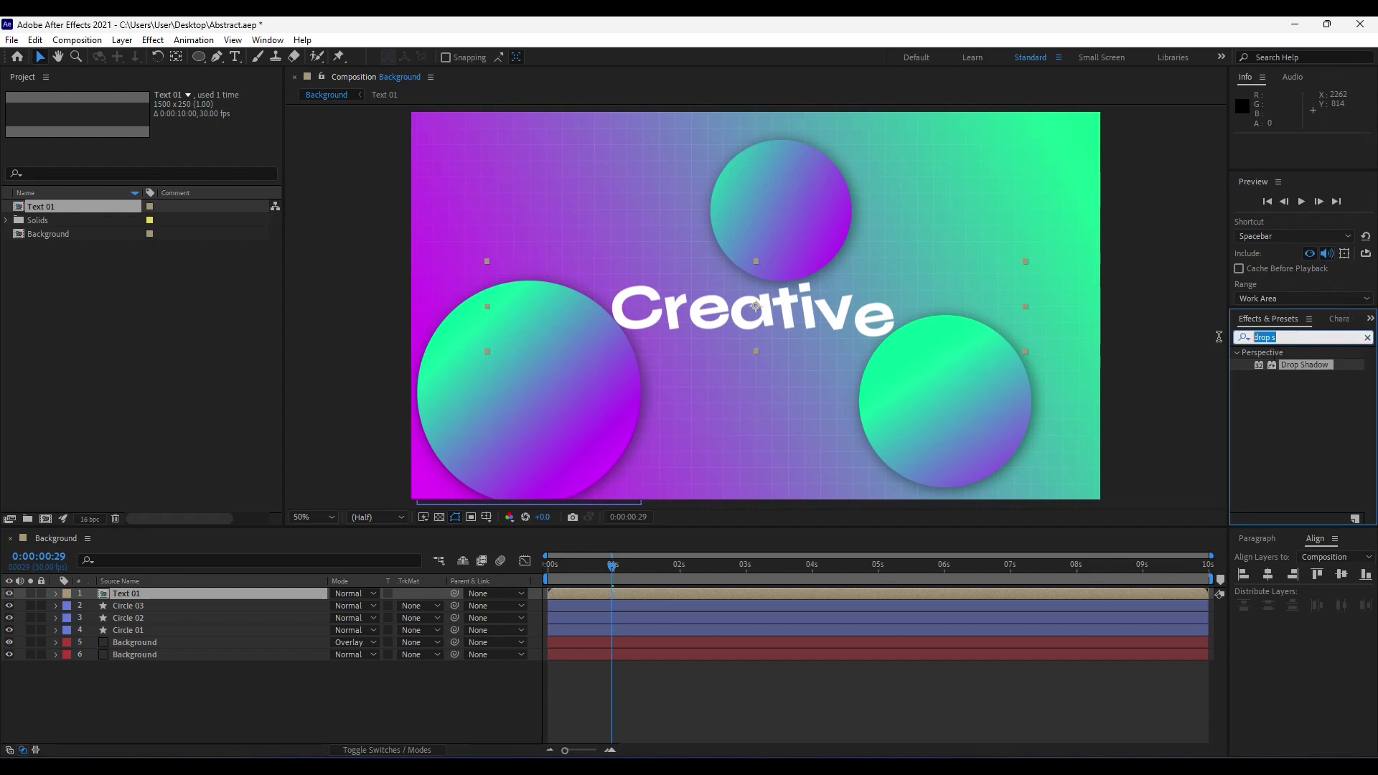
pyautogui.click(1305, 385)
pyautogui.moveTo(1302, 363); pyautogui.dragTo(165, 600)
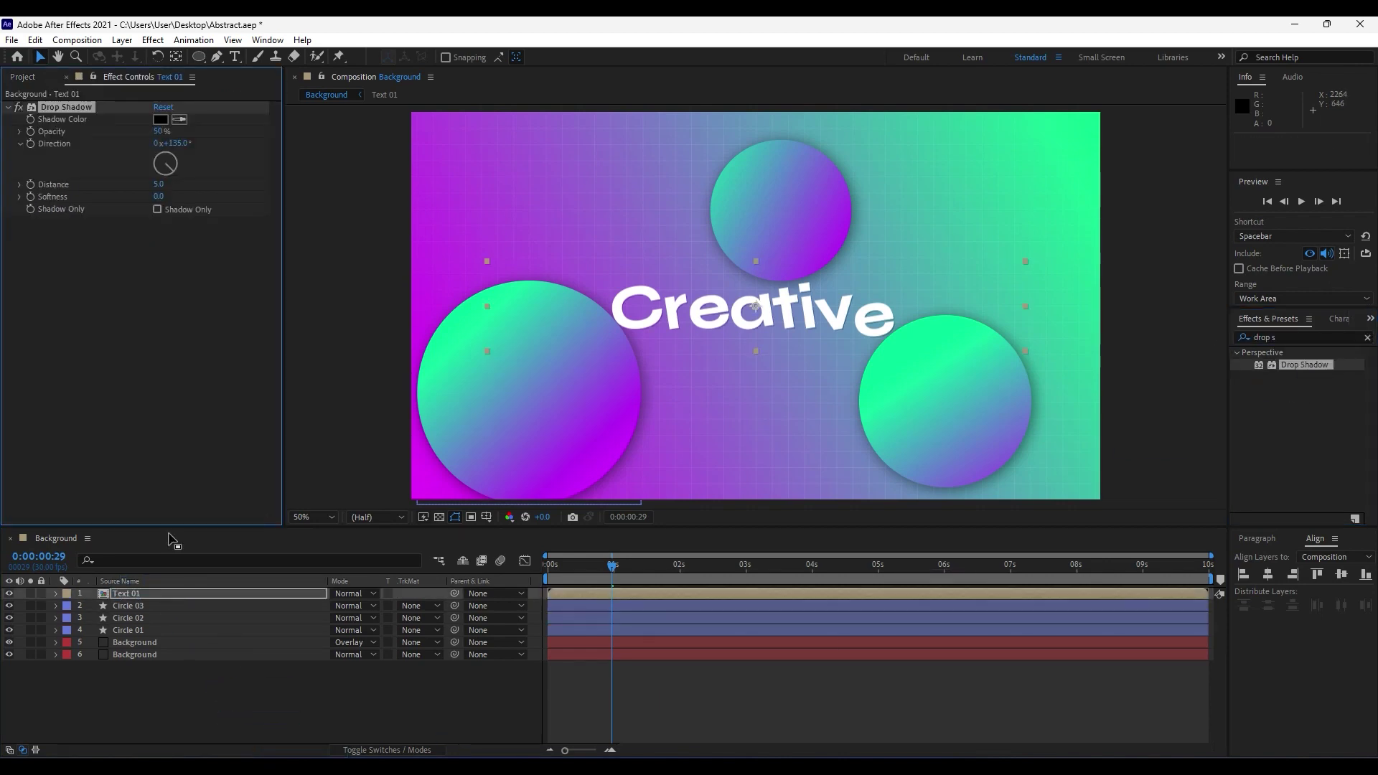
# Step: Set the Softness of the Text 01 layer's drop shadow to 20 and preview the Background composition
pyautogui.click(157, 185)
pyautogui.press('Return')
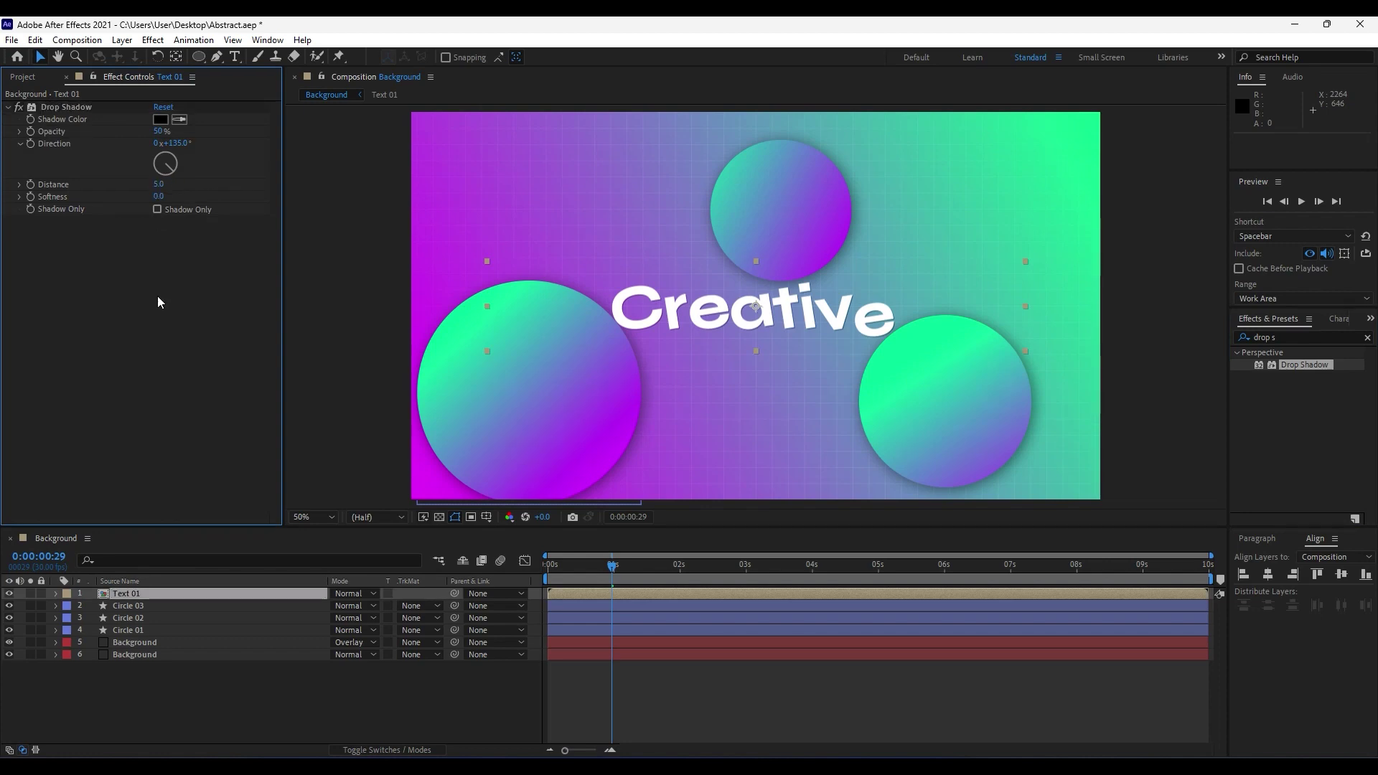
pyautogui.click(159, 196)
pyautogui.press('Return')
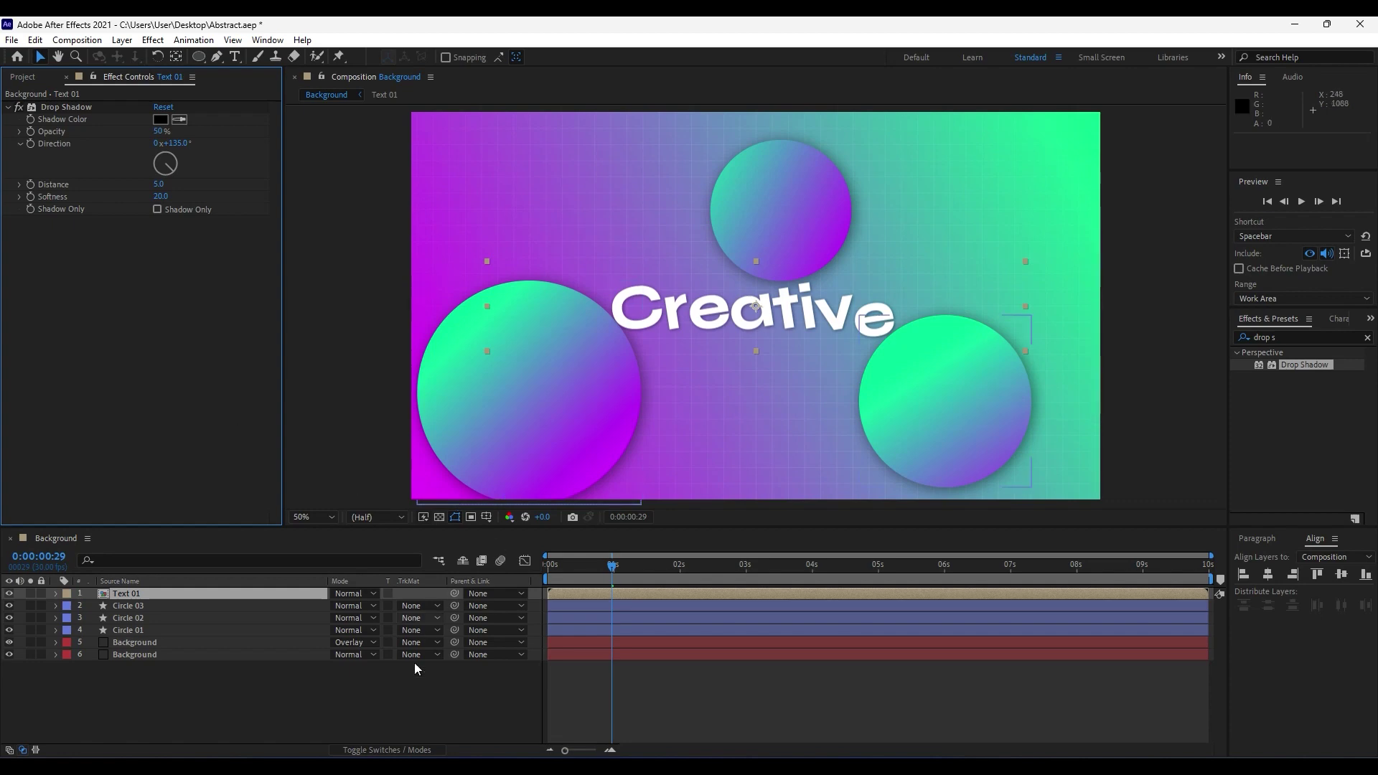
pyautogui.press('space')
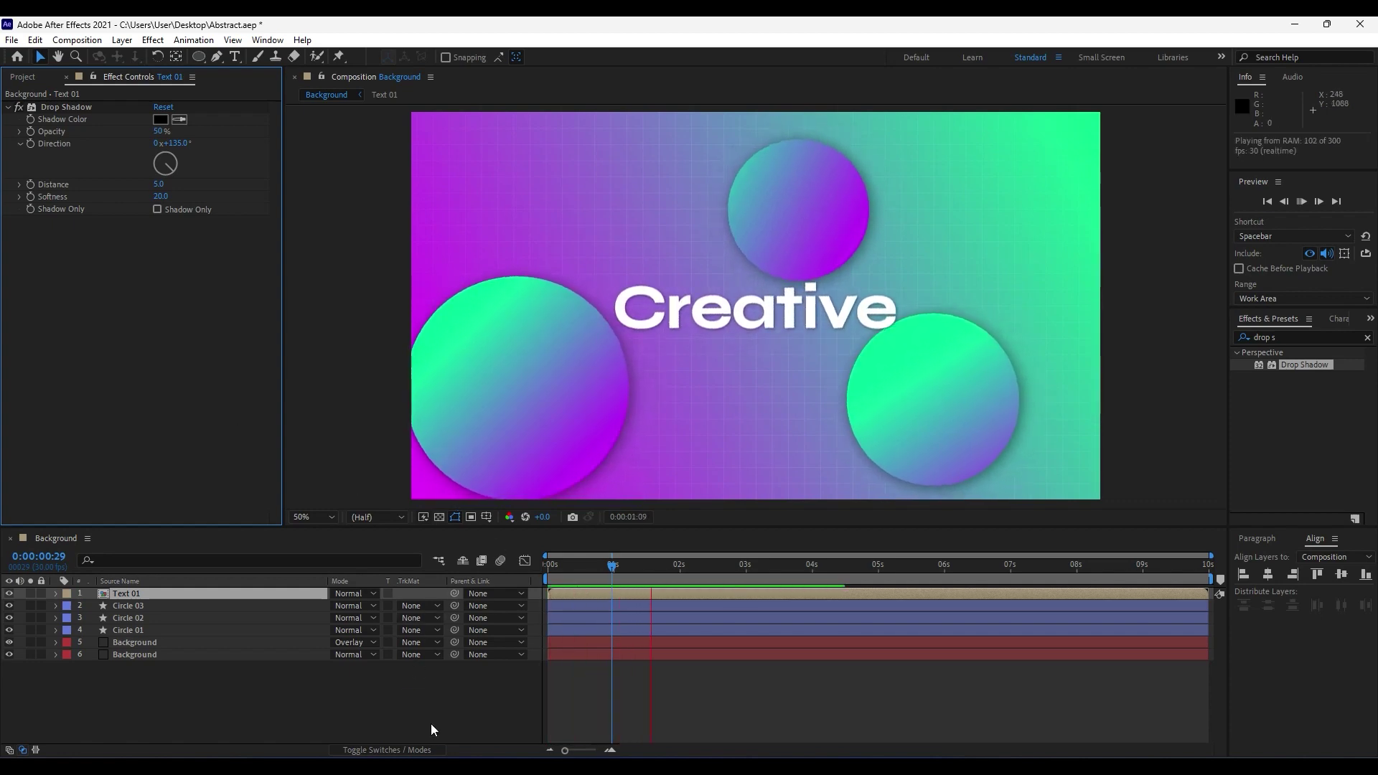
pyautogui.moveTo(608, 567)
pyautogui.mouseDown()
pyautogui.moveTo(576, 570)
pyautogui.moveTo(647, 571)
pyautogui.moveTo(614, 575)
pyautogui.mouseUp()
pyautogui.click(678, 571)
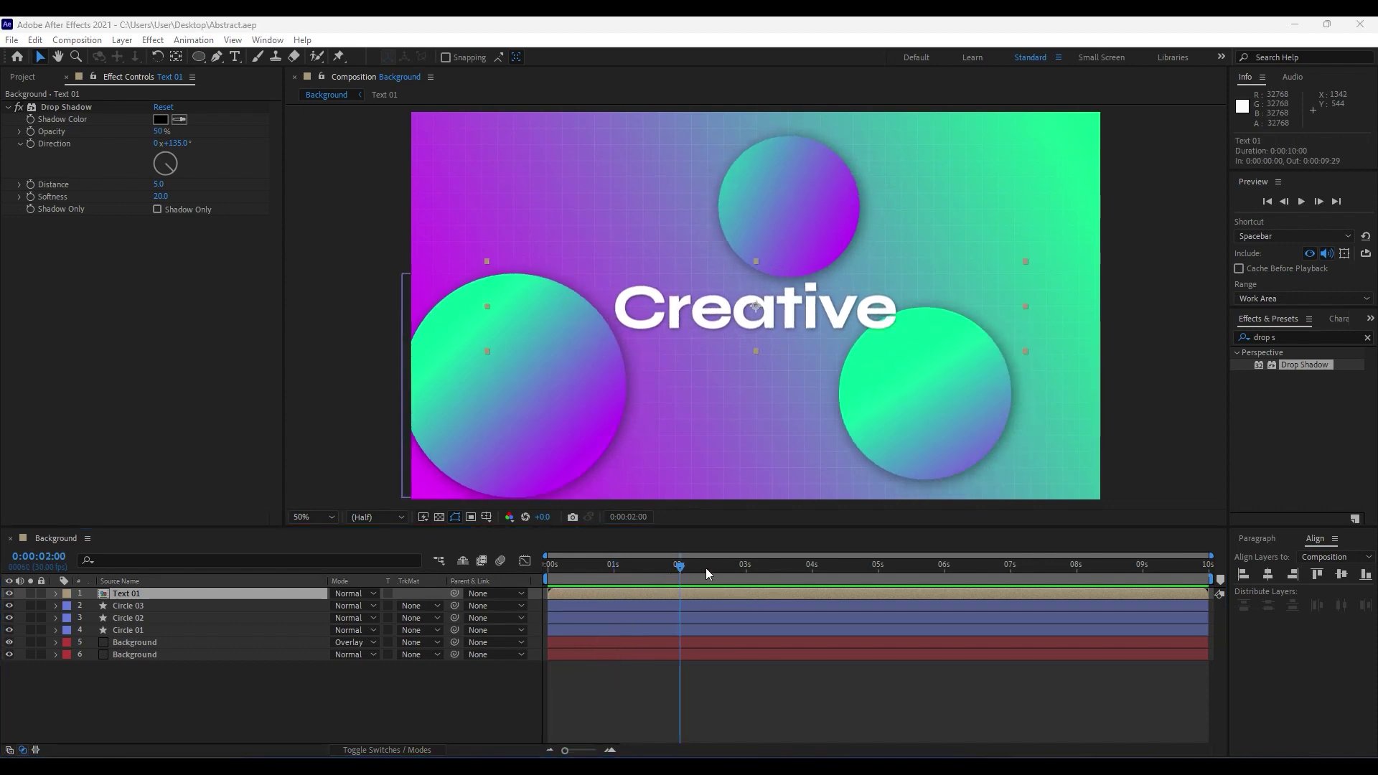
# Step: Create a new full-composition solid layer named Grid Wipe in the Background composition
pyautogui.rightClick(241, 699)
pyautogui.moveTo(299, 521)
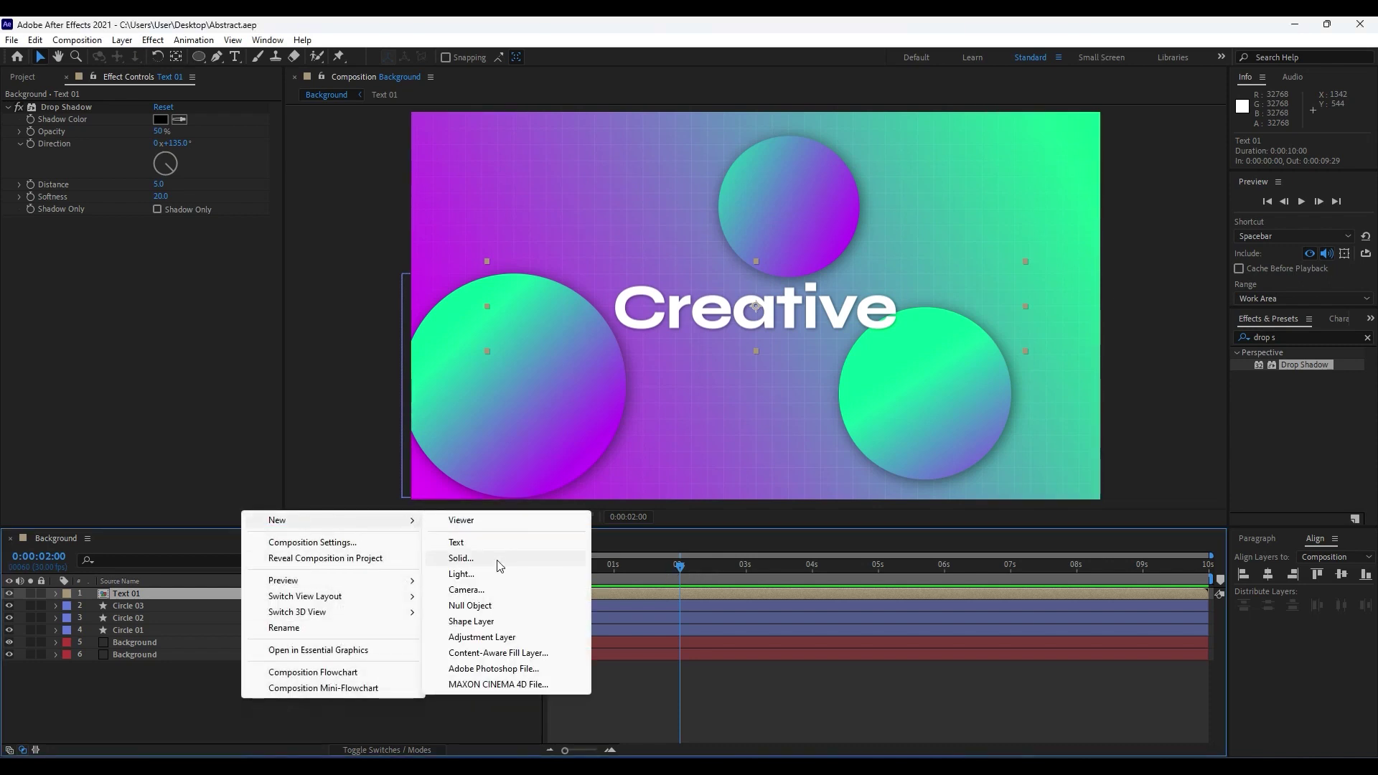
pyautogui.click(497, 561)
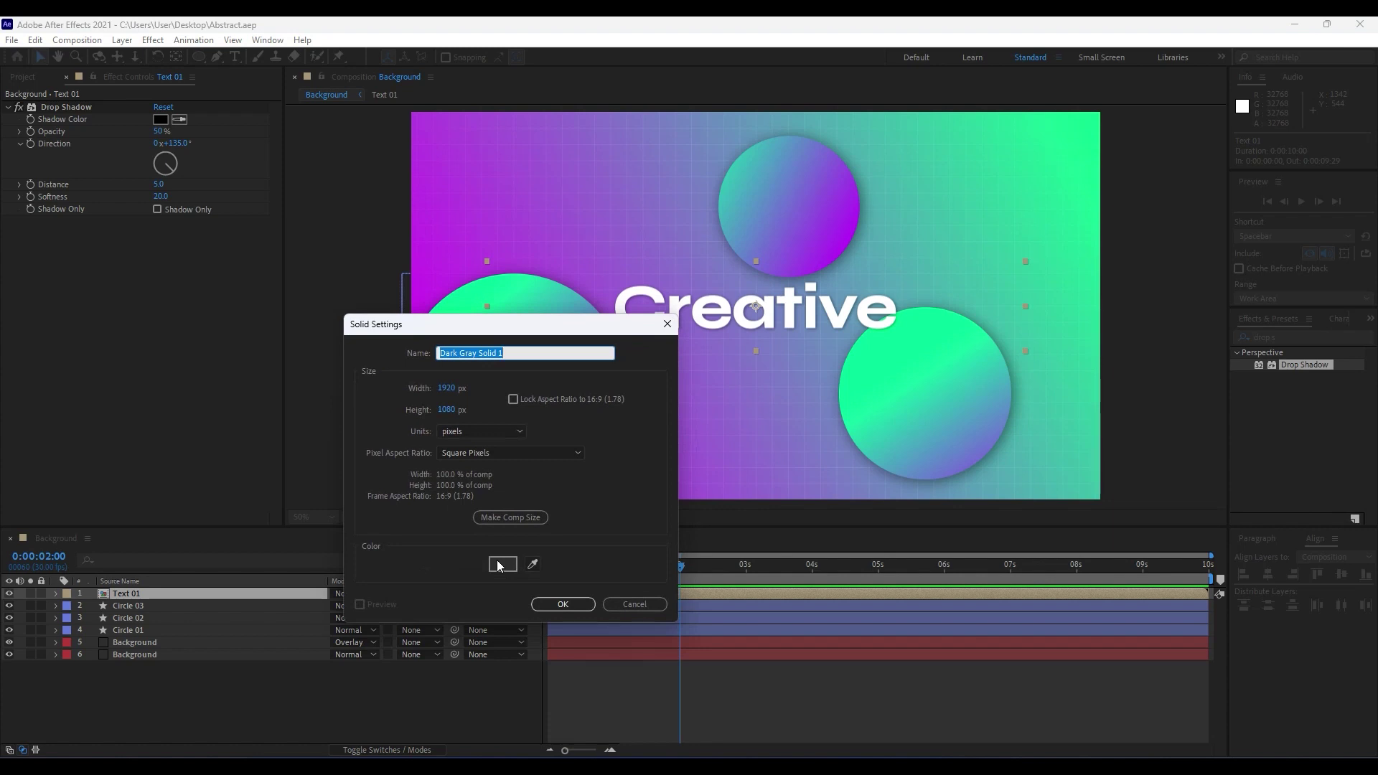
pyautogui.write('Grid Wipe')
pyautogui.press('Return')
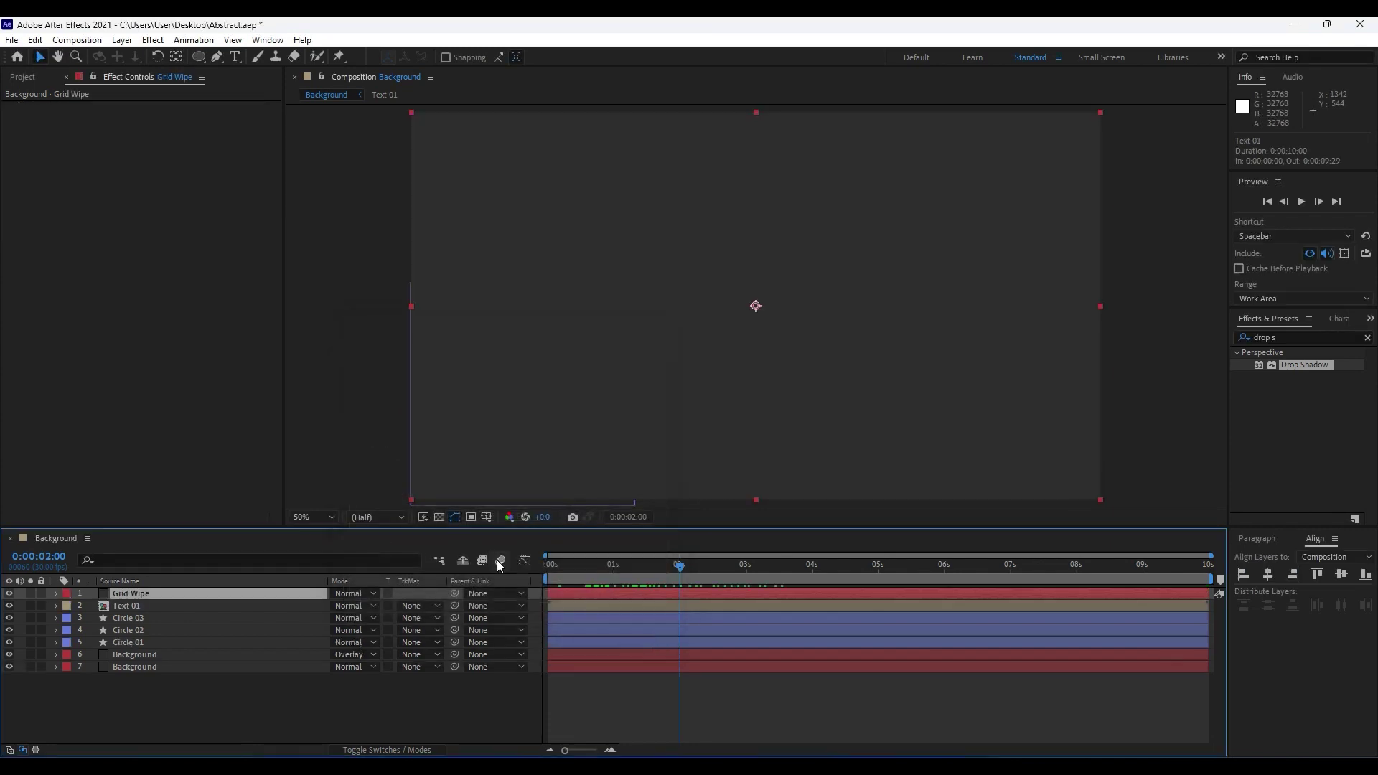
# Step: Find the CC Grid Wipe effect and apply it to the Grid Wipe layer
pyautogui.click(1288, 338)
pyautogui.write('cc')
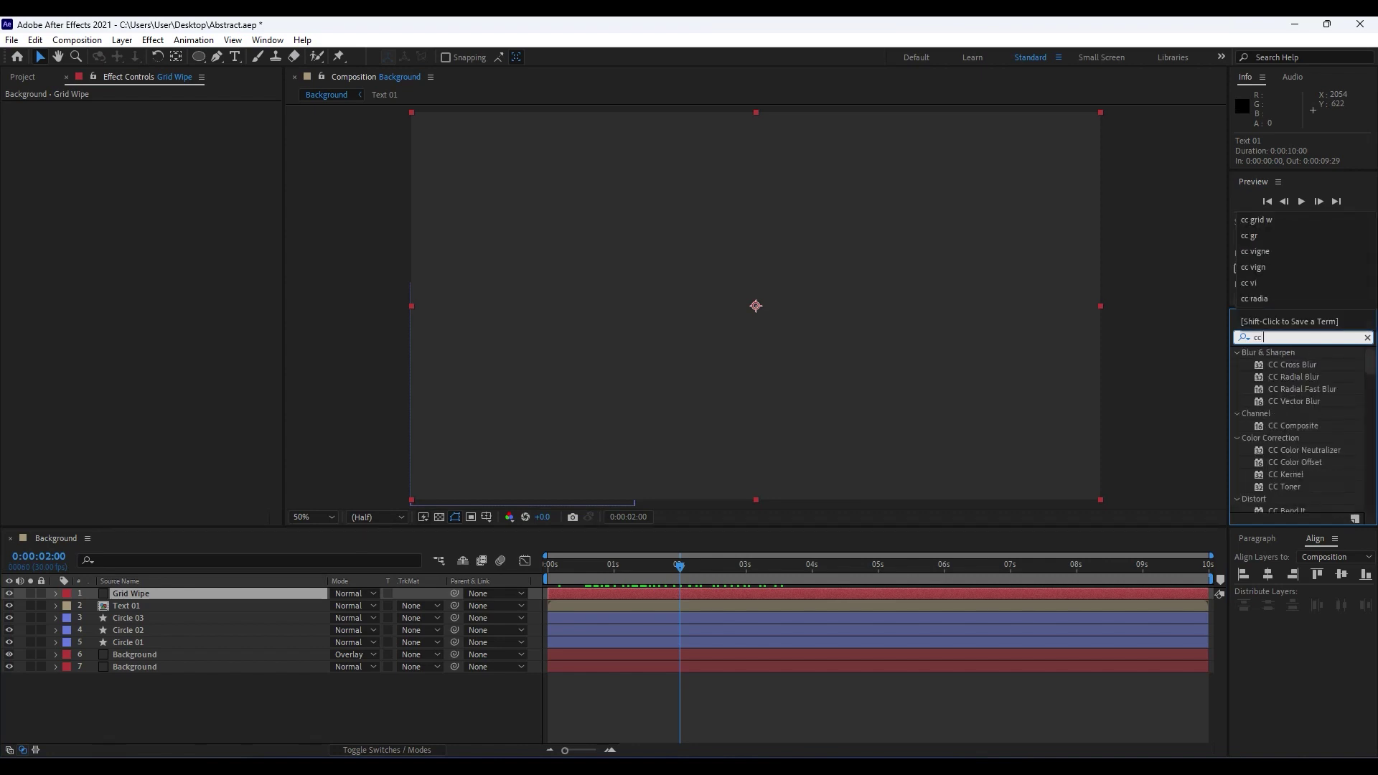
pyautogui.write(' grid')
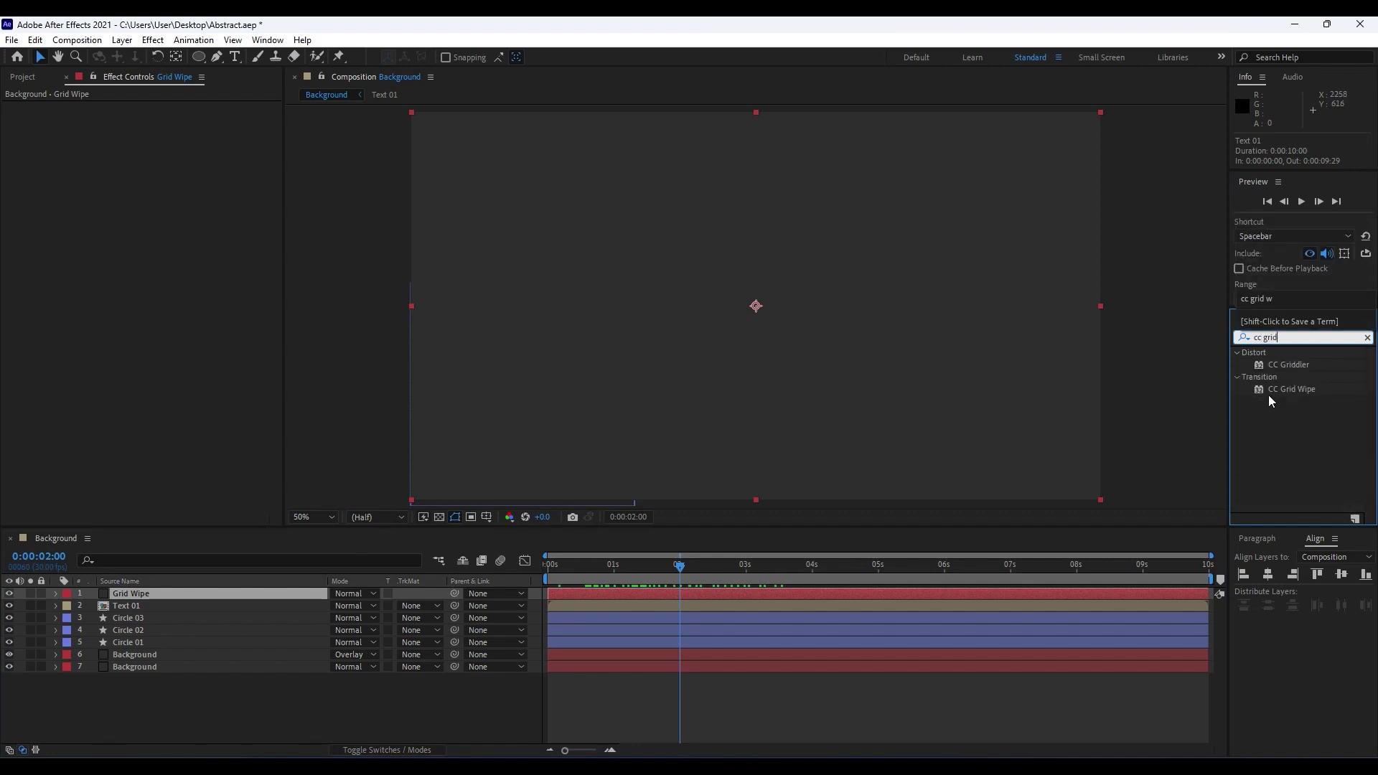
pyautogui.moveTo(1268, 395); pyautogui.dragTo(180, 592)
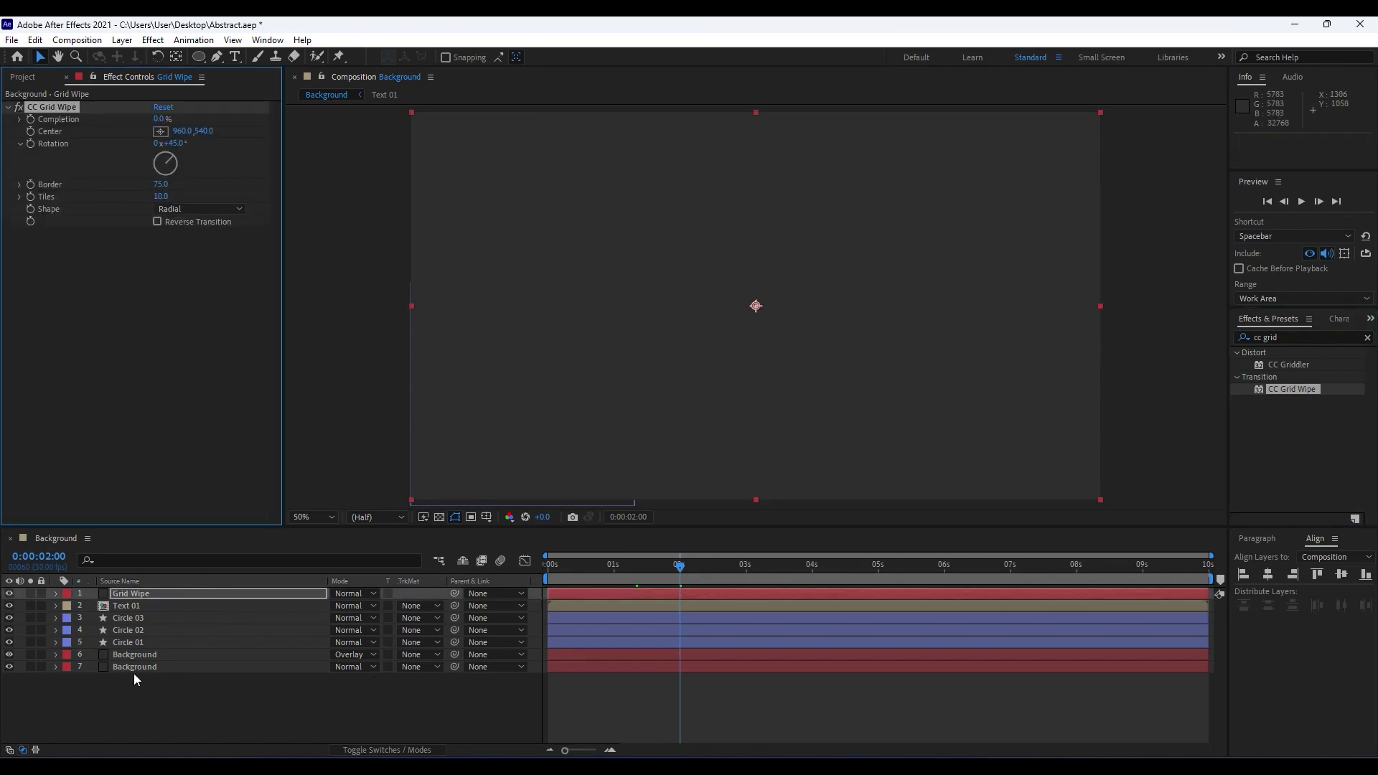
# Step: Copy the Gradient Ramp effect from the lowest Background layer to the Grid Wipe layer and swap its start and end colors
pyautogui.click(155, 667)
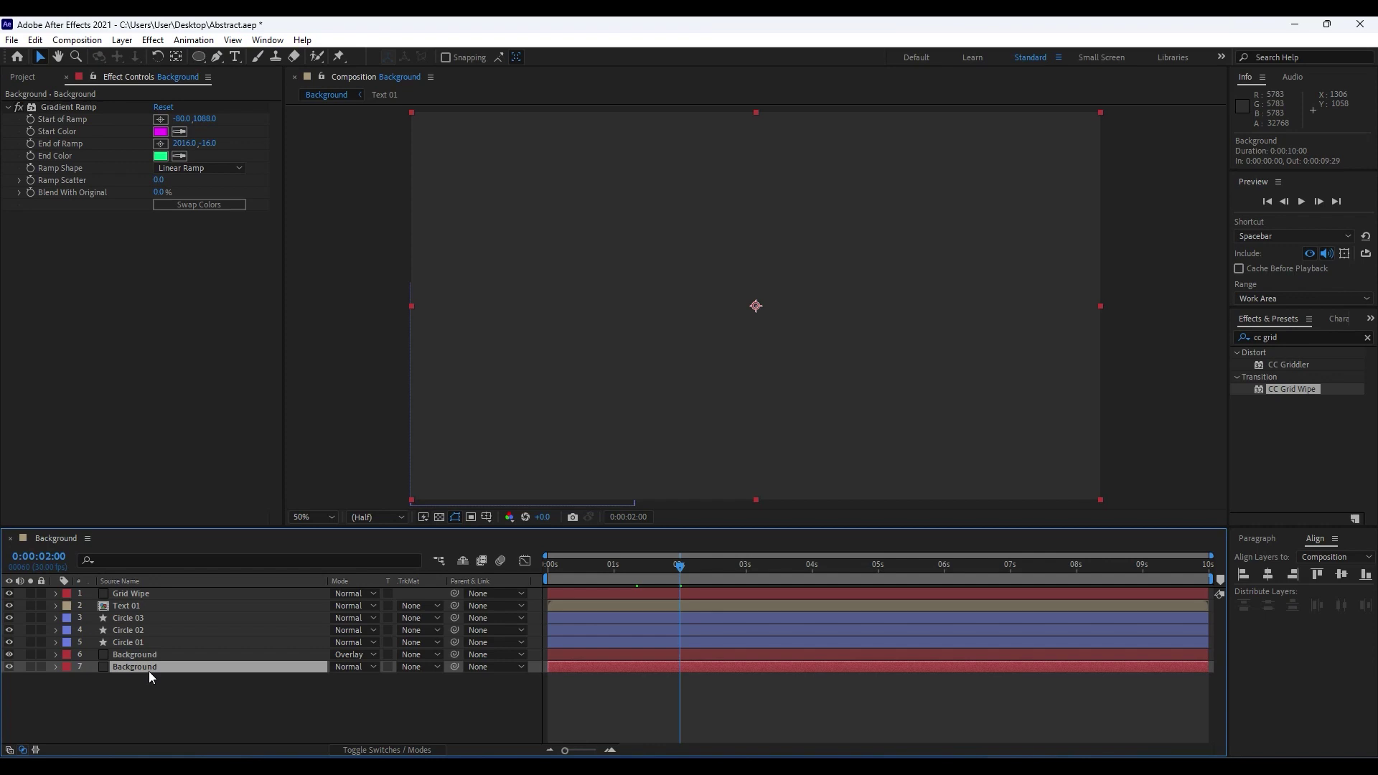
pyautogui.click(72, 107)
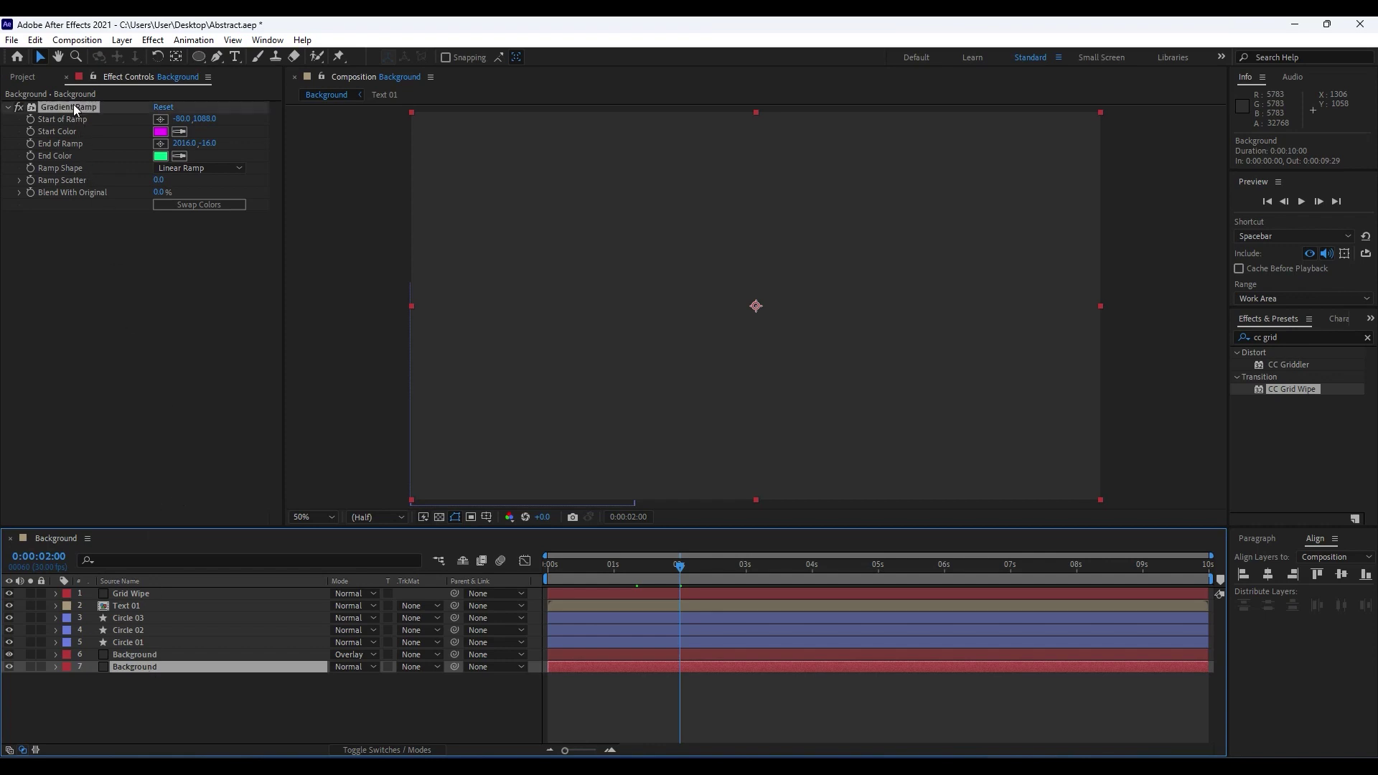
pyautogui.click(135, 593)
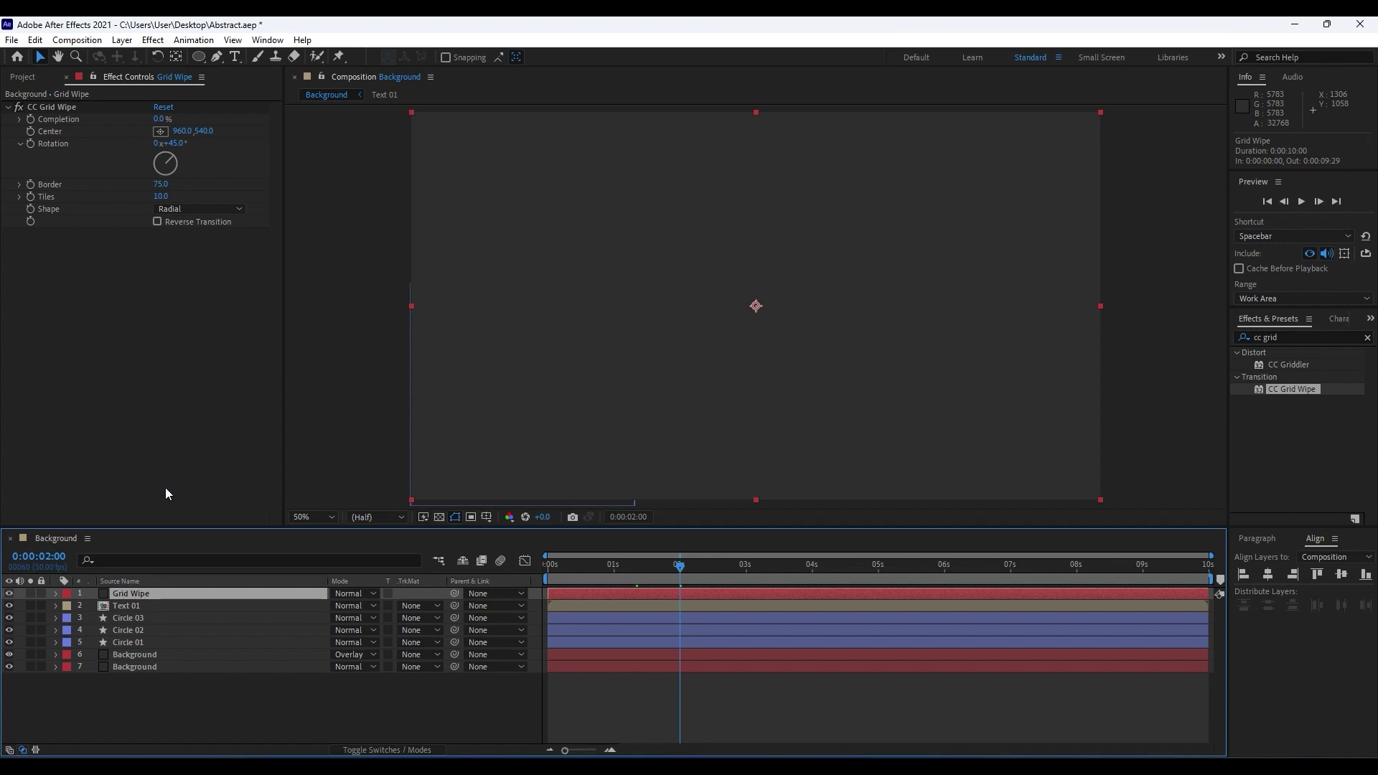
pyautogui.click(166, 428)
pyautogui.hotkey('ctrl', 'v')
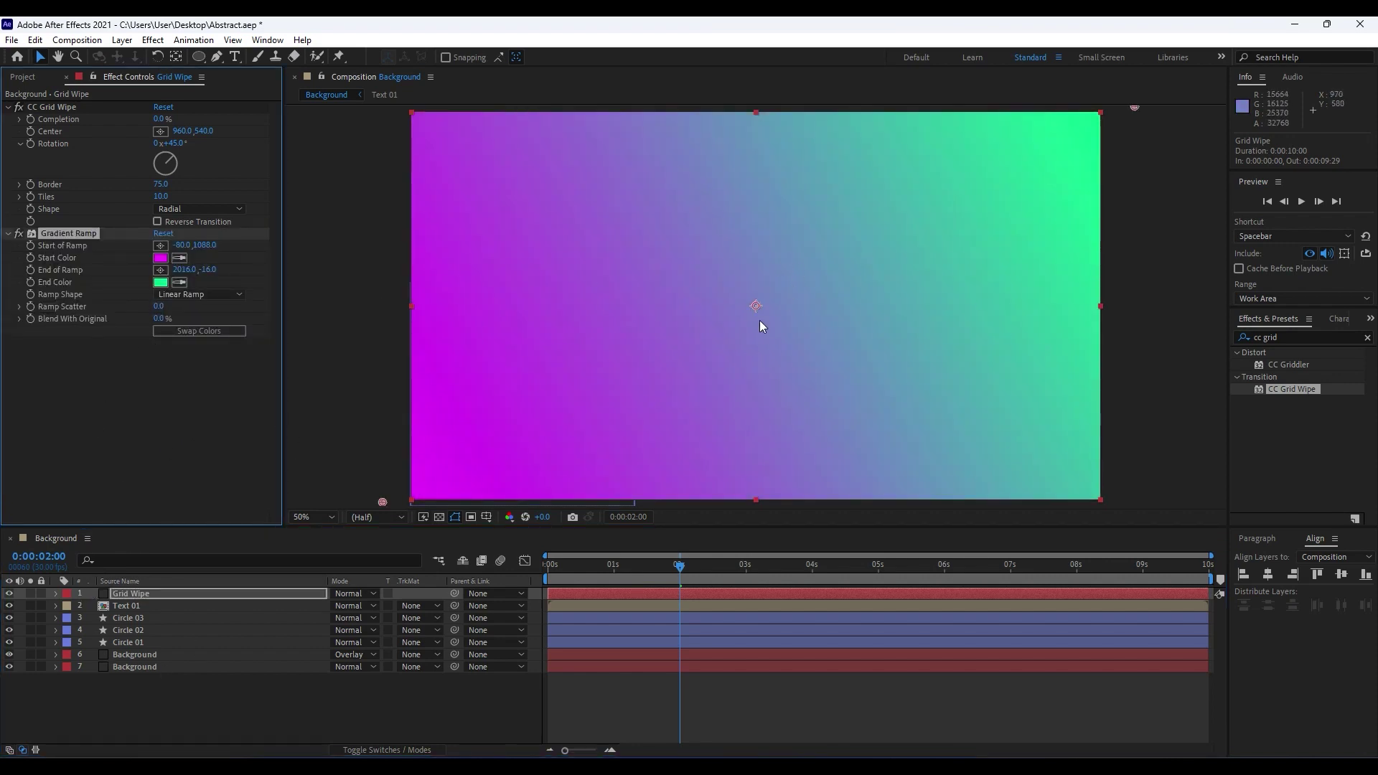
pyautogui.click(213, 334)
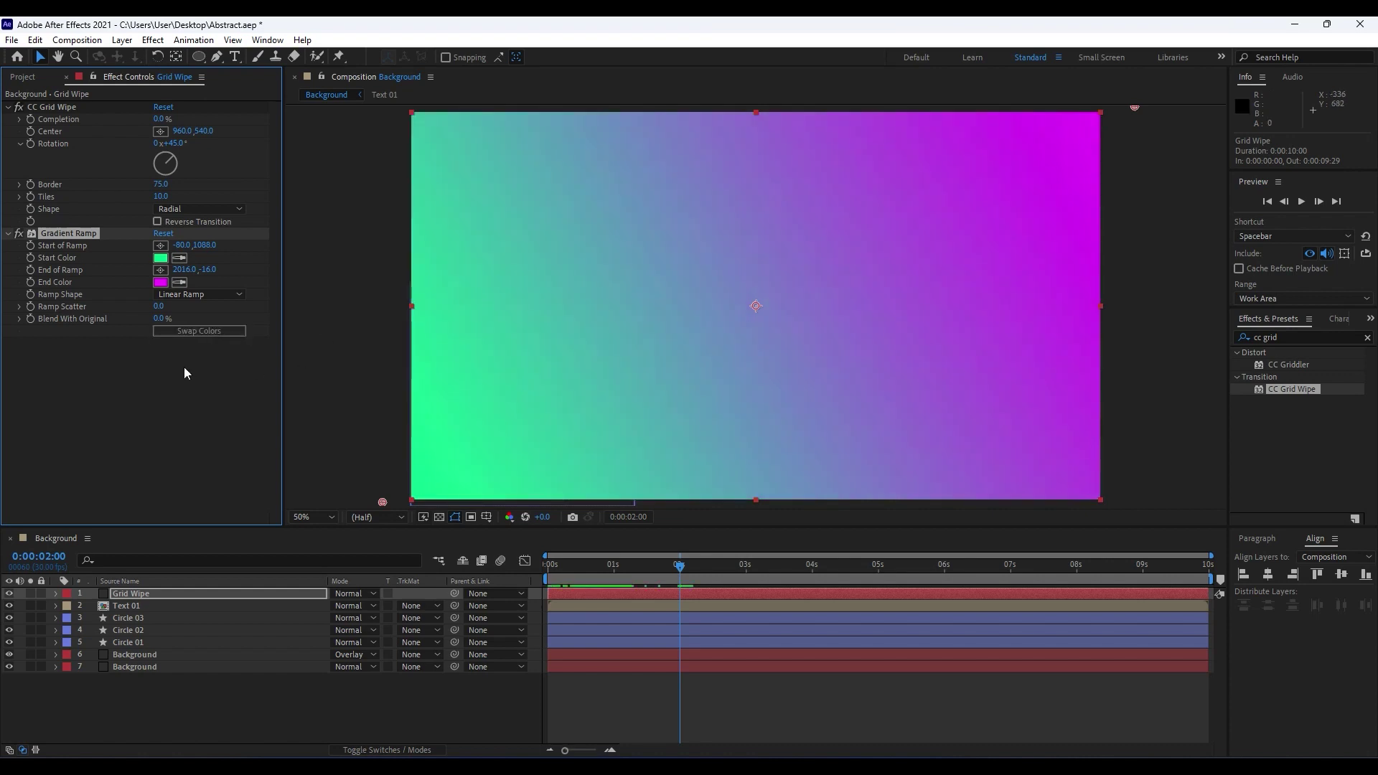
# Step: Keyframe the CC Grid Wipe Completion from 0% at 0:00:00:00 to 70% at 0:00:02:00 and preview the wipe
pyautogui.moveTo(615, 566); pyautogui.dragTo(494, 574)
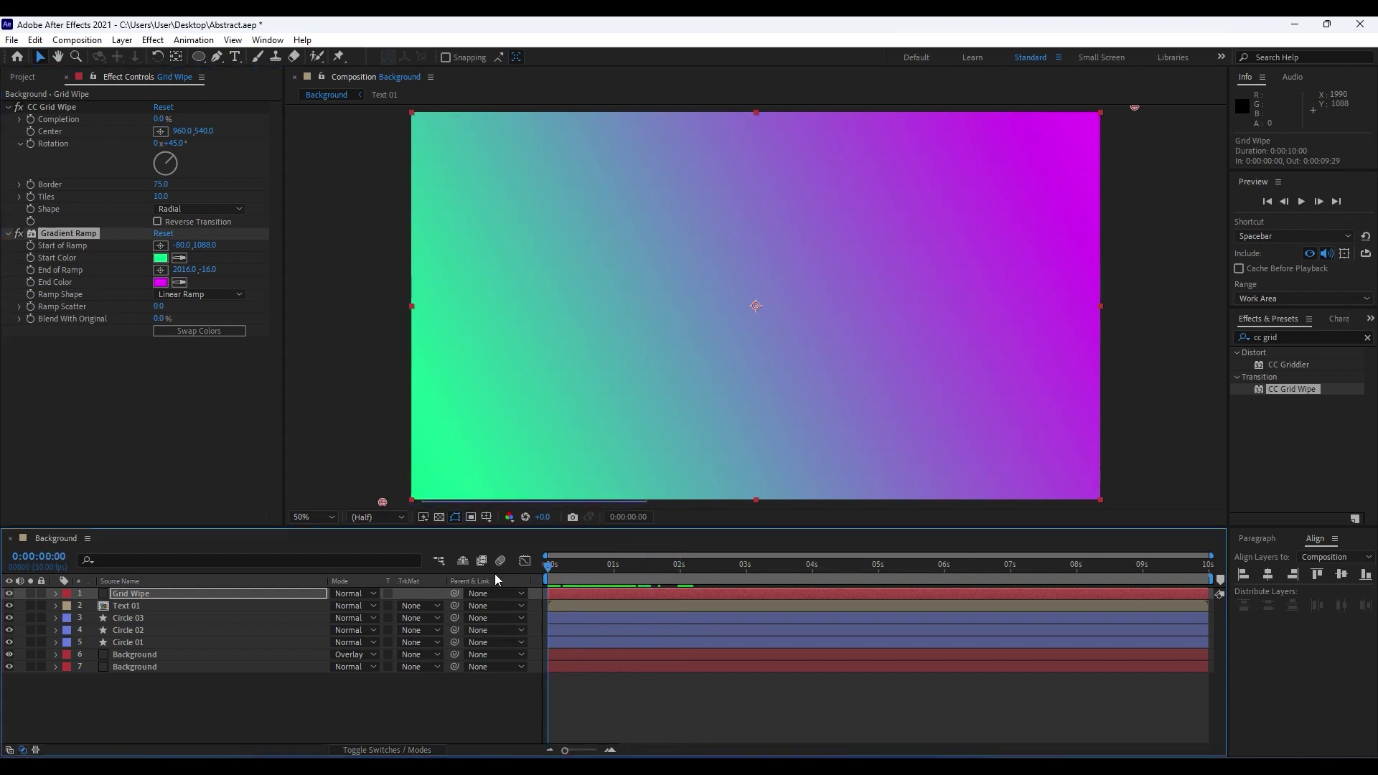
pyautogui.click(31, 119)
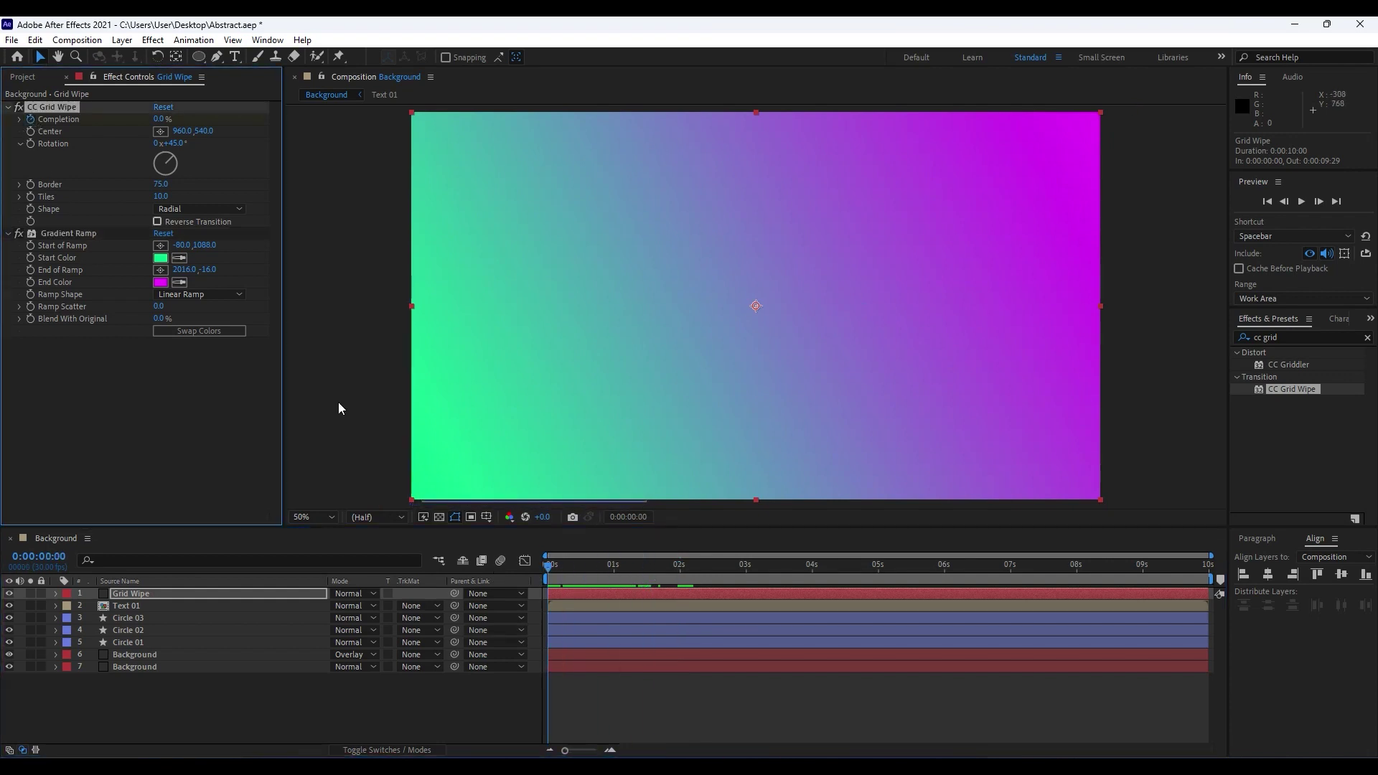
pyautogui.click(561, 569)
pyautogui.moveTo(590, 570); pyautogui.dragTo(680, 568)
pyautogui.click(156, 120)
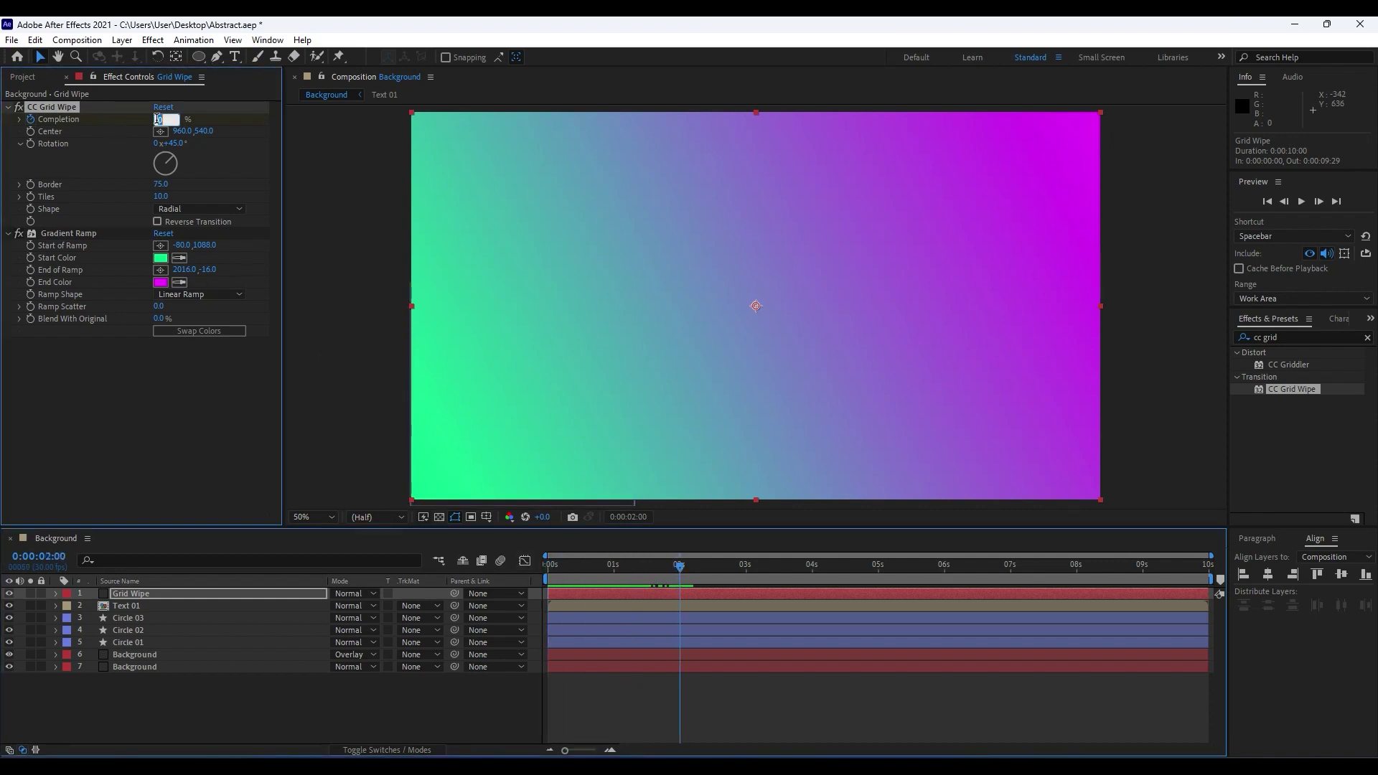
pyautogui.write('70')
pyautogui.press('Return')
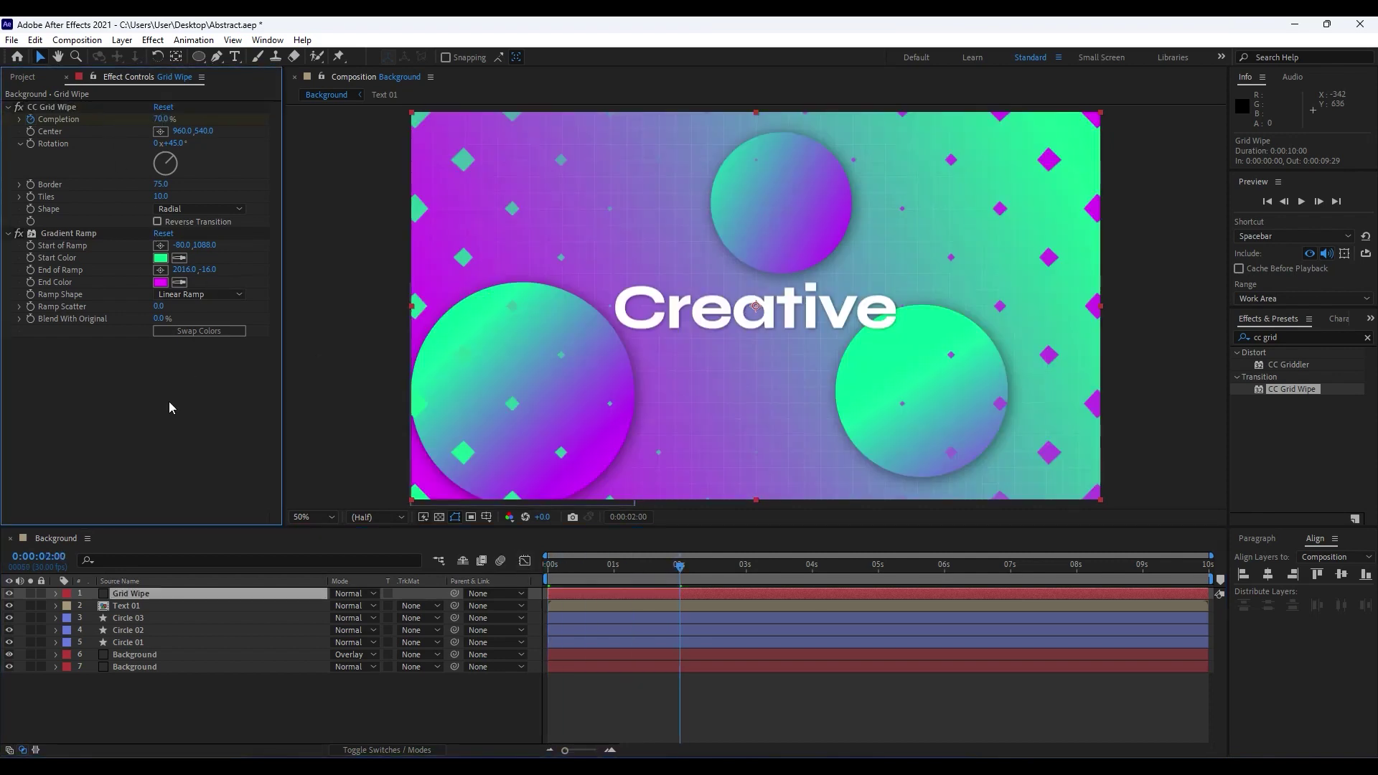
pyautogui.press('space')
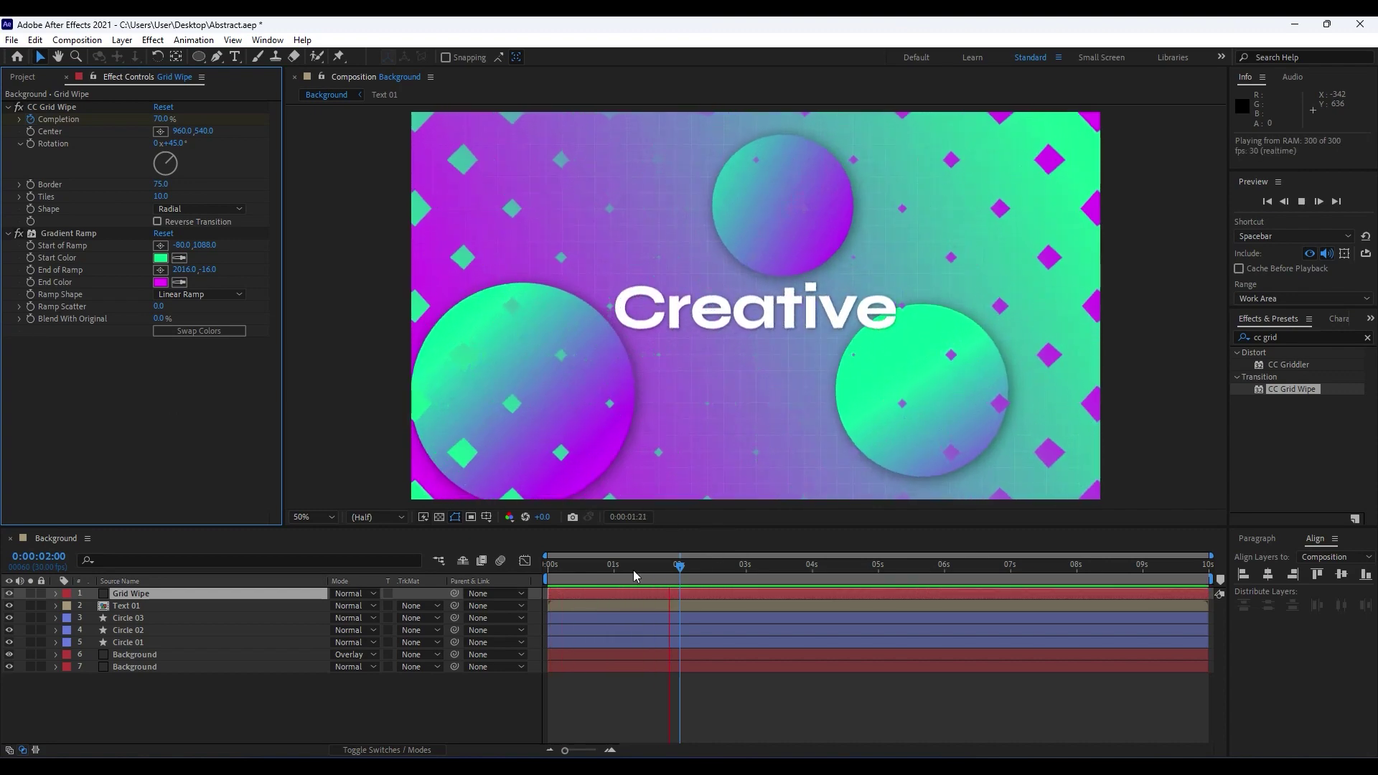
# Step: Set the CC Grid Wipe Border to 50 and Tiles to 25, and preview the finer wipe pattern
pyautogui.moveTo(593, 569); pyautogui.dragTo(643, 569)
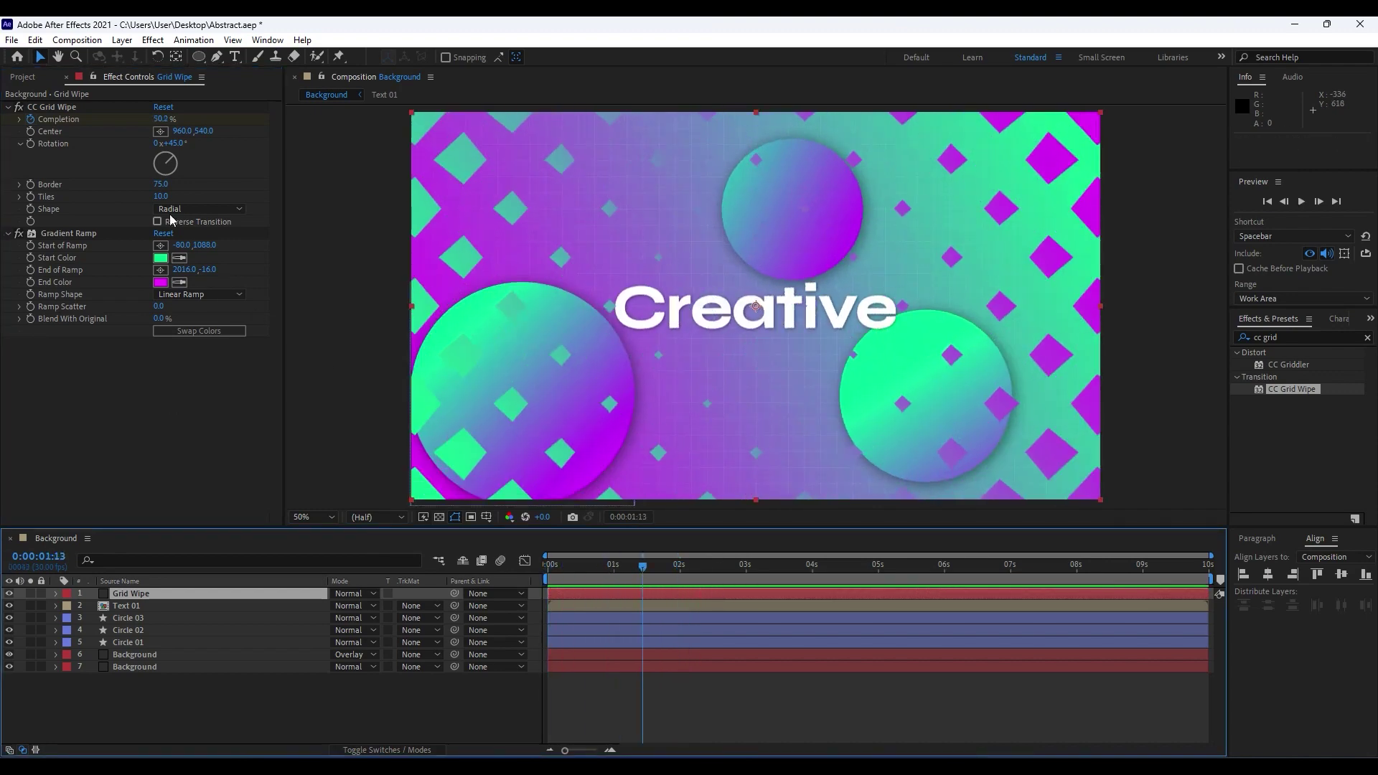
pyautogui.click(160, 185)
pyautogui.write('50')
pyautogui.press('Return')
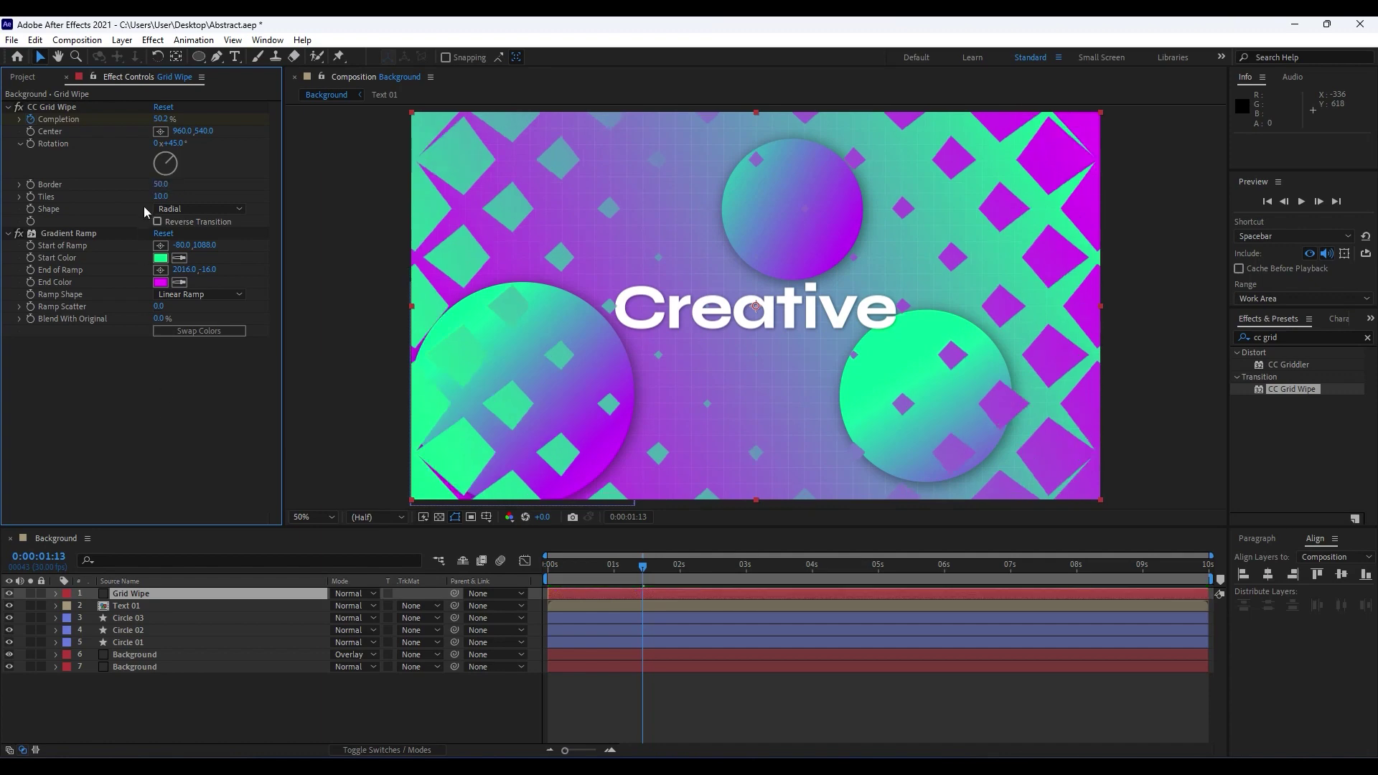
pyautogui.click(162, 196)
pyautogui.write('25')
pyautogui.press('Return')
pyautogui.press('space')
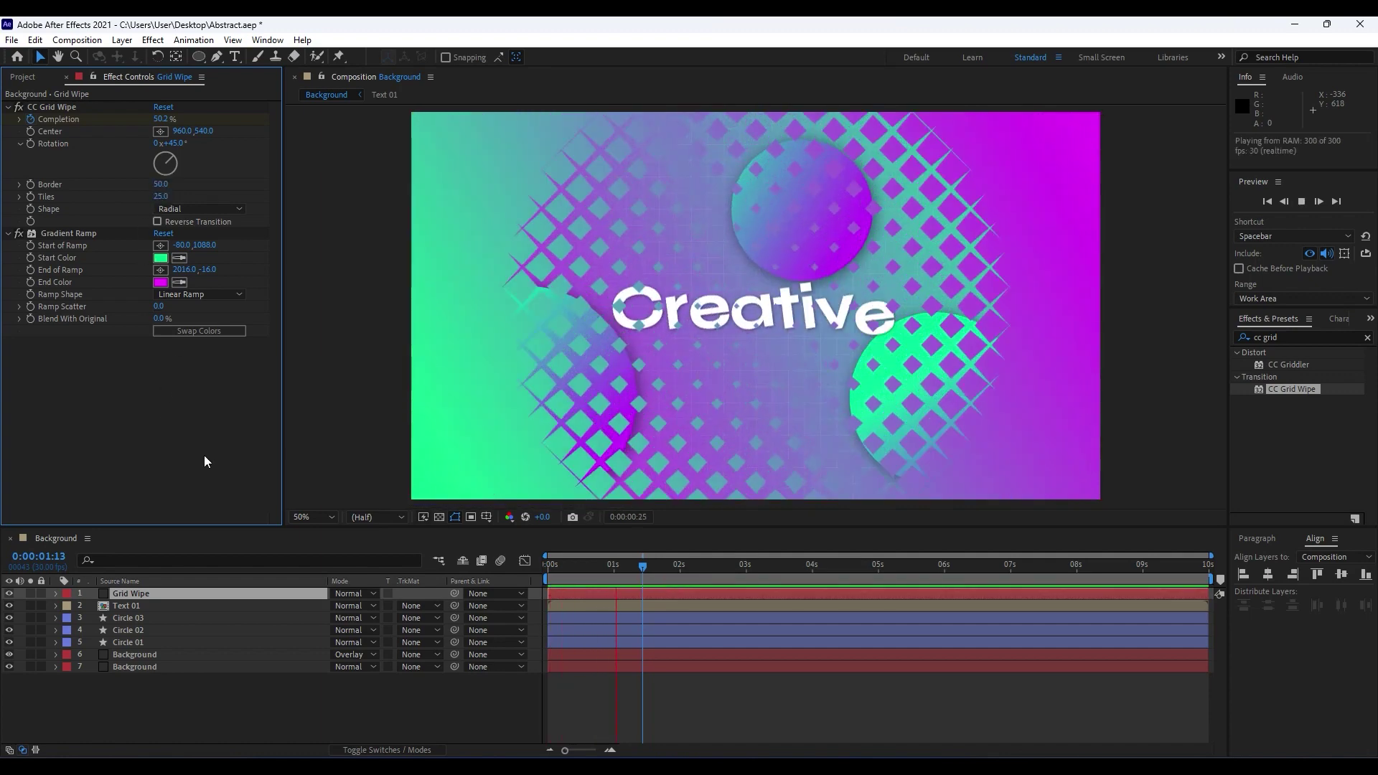
pyautogui.click(600, 567)
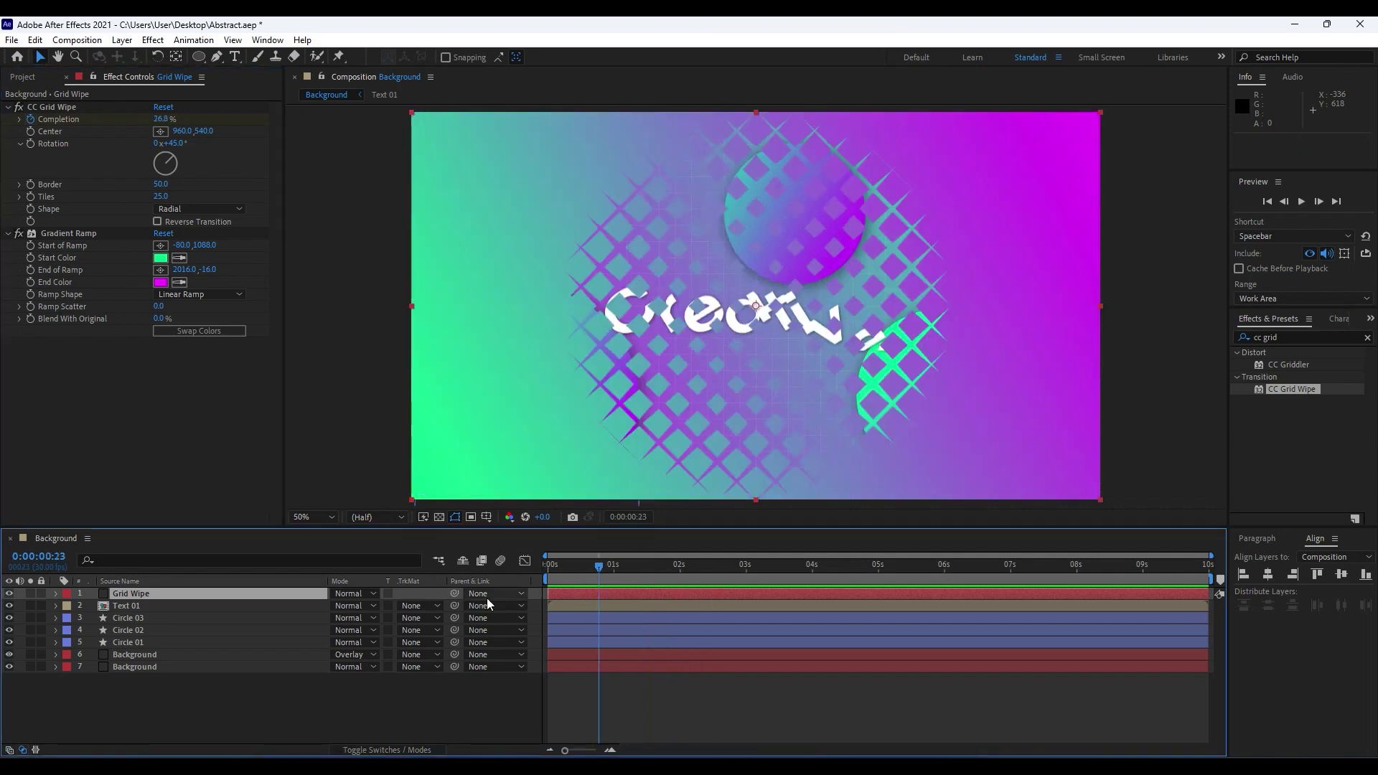
# Step: Ease the Grid Wipe Completion keyframes with a speed curve that peaks early and tapers off, and preview the transition
pyautogui.press('u')
pyautogui.press('u')
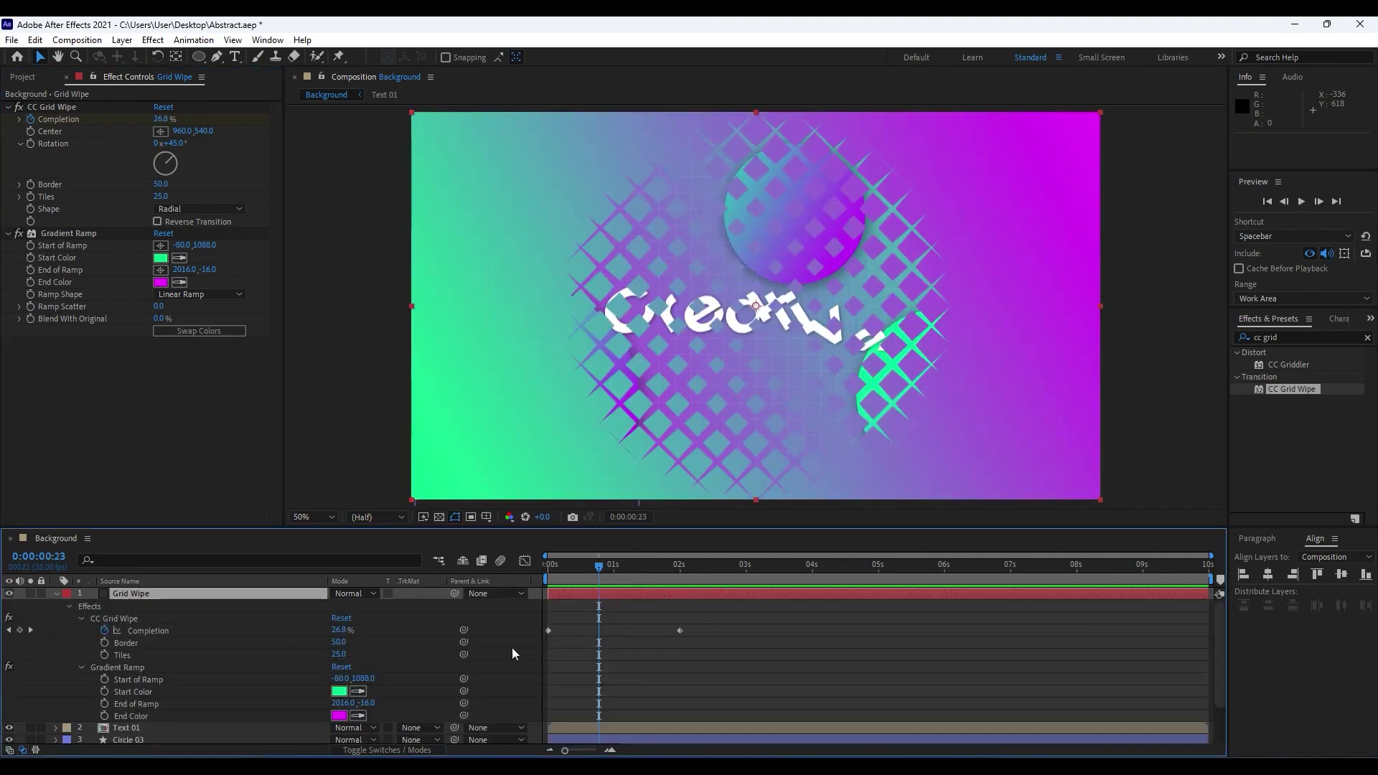
pyautogui.moveTo(736, 685); pyautogui.dragTo(500, 615)
pyautogui.press('F9')
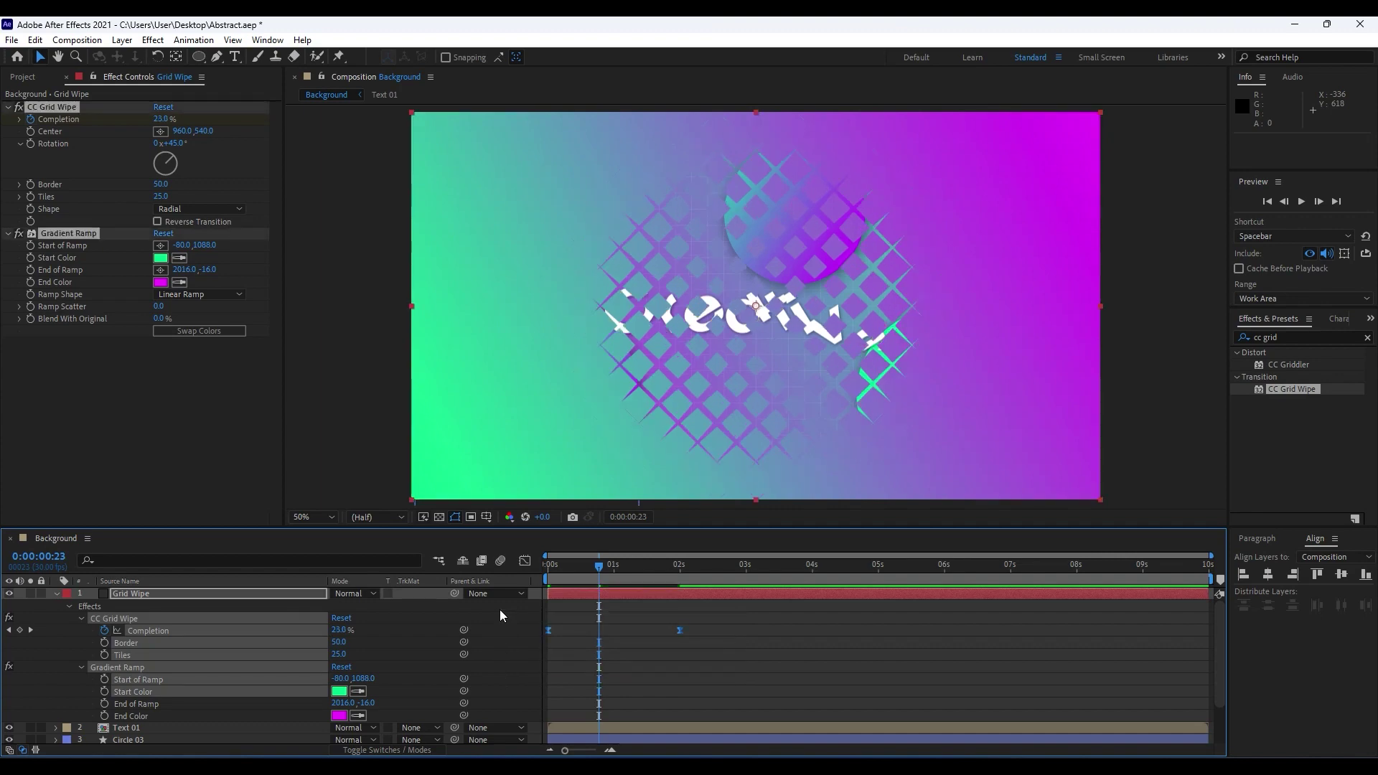
pyautogui.click(524, 560)
pyautogui.moveTo(739, 669); pyautogui.dragTo(627, 720)
pyautogui.moveTo(643, 712); pyautogui.dragTo(605, 716)
pyautogui.press('space')
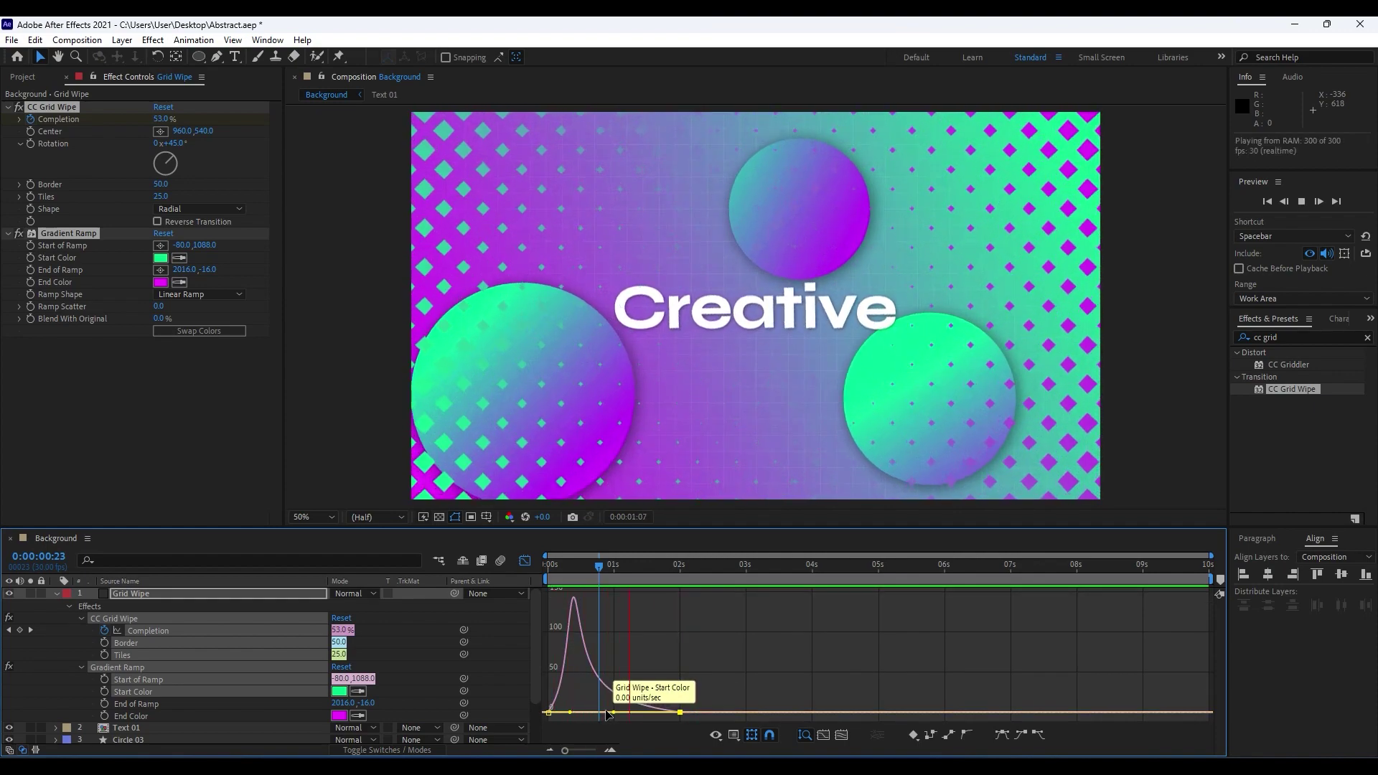
# Step: Collapse the Grid Wipe layer's properties and switch the timeline from the speed graph back to layer bars
pyautogui.click(648, 669)
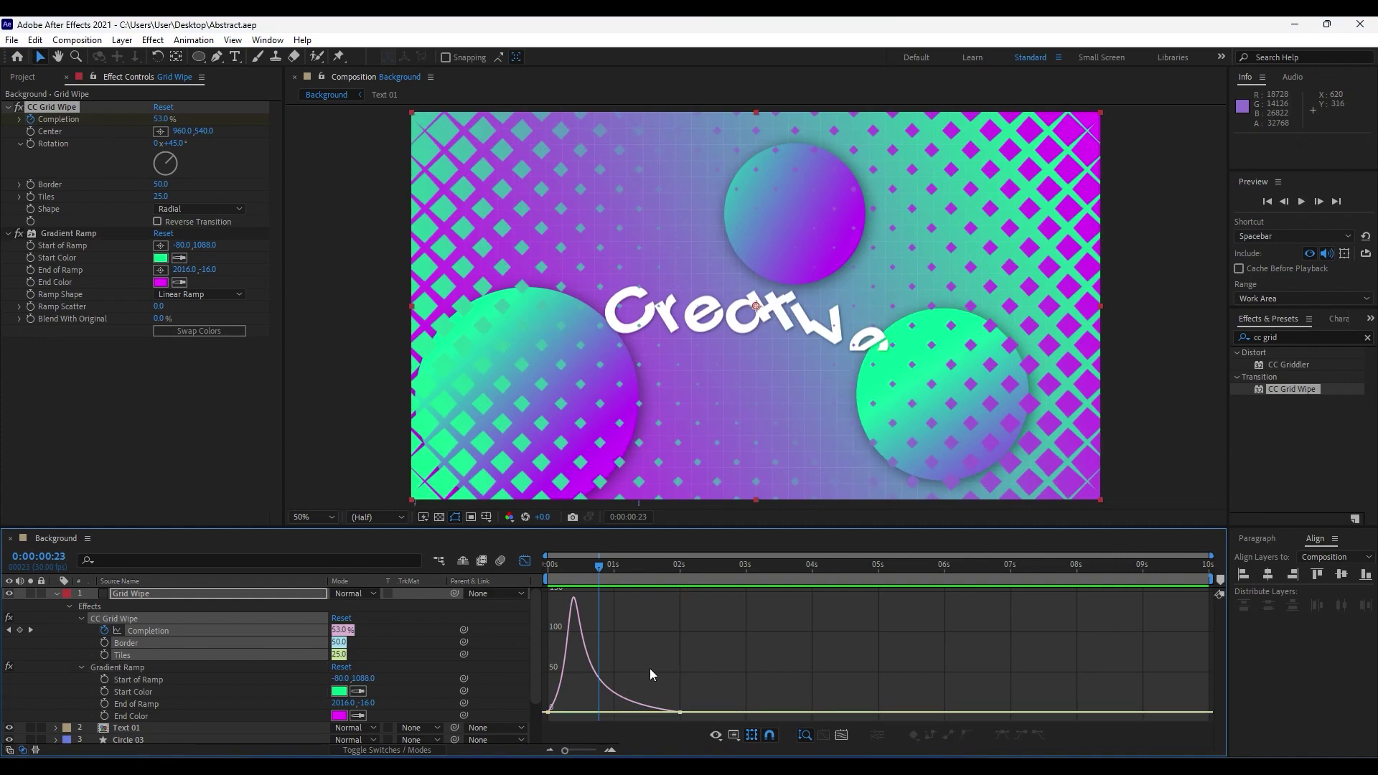
pyautogui.click(56, 593)
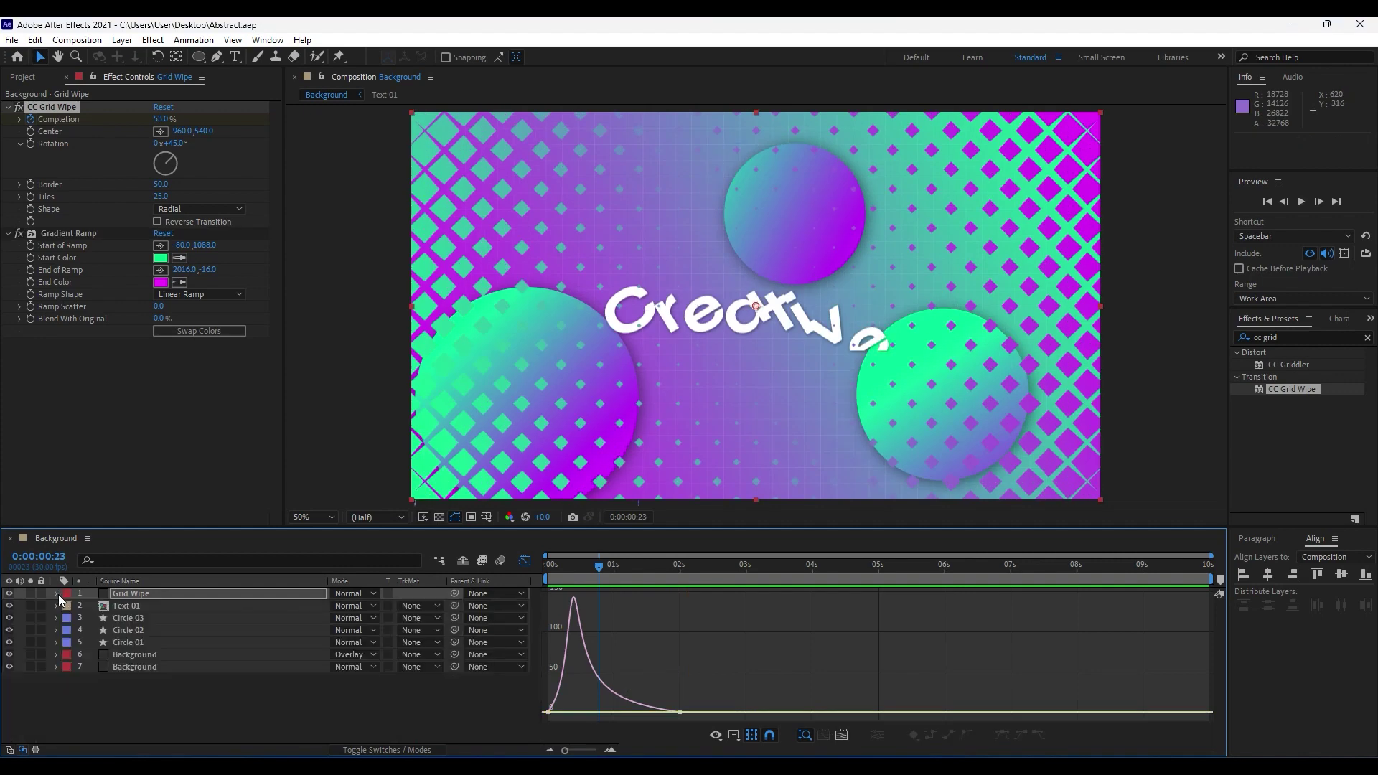
pyautogui.click(524, 561)
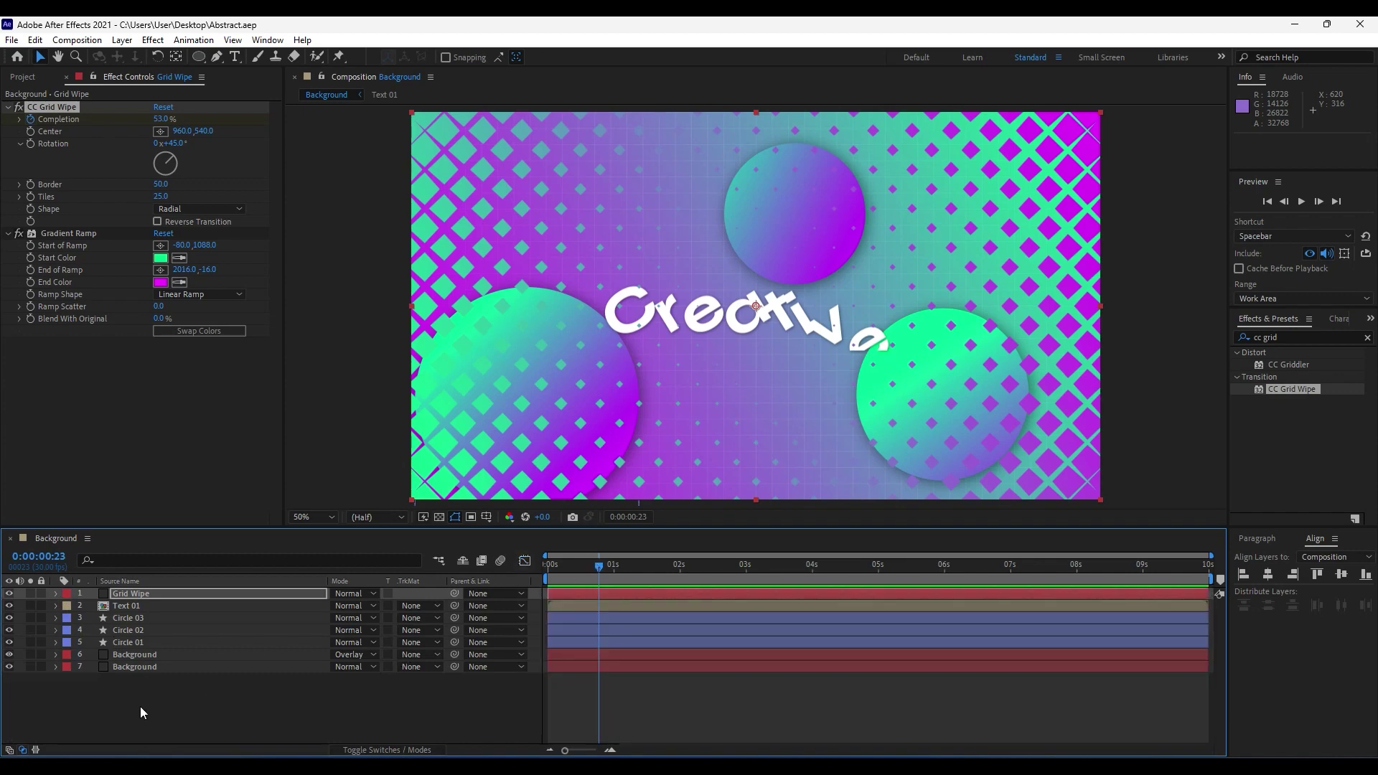
# Step: Pre-compose the three circle layers and both Background layers into a composition named Part 01, and select the resulting layer
pyautogui.moveTo(140, 706); pyautogui.dragTo(117, 618)
pyautogui.rightClick(146, 650)
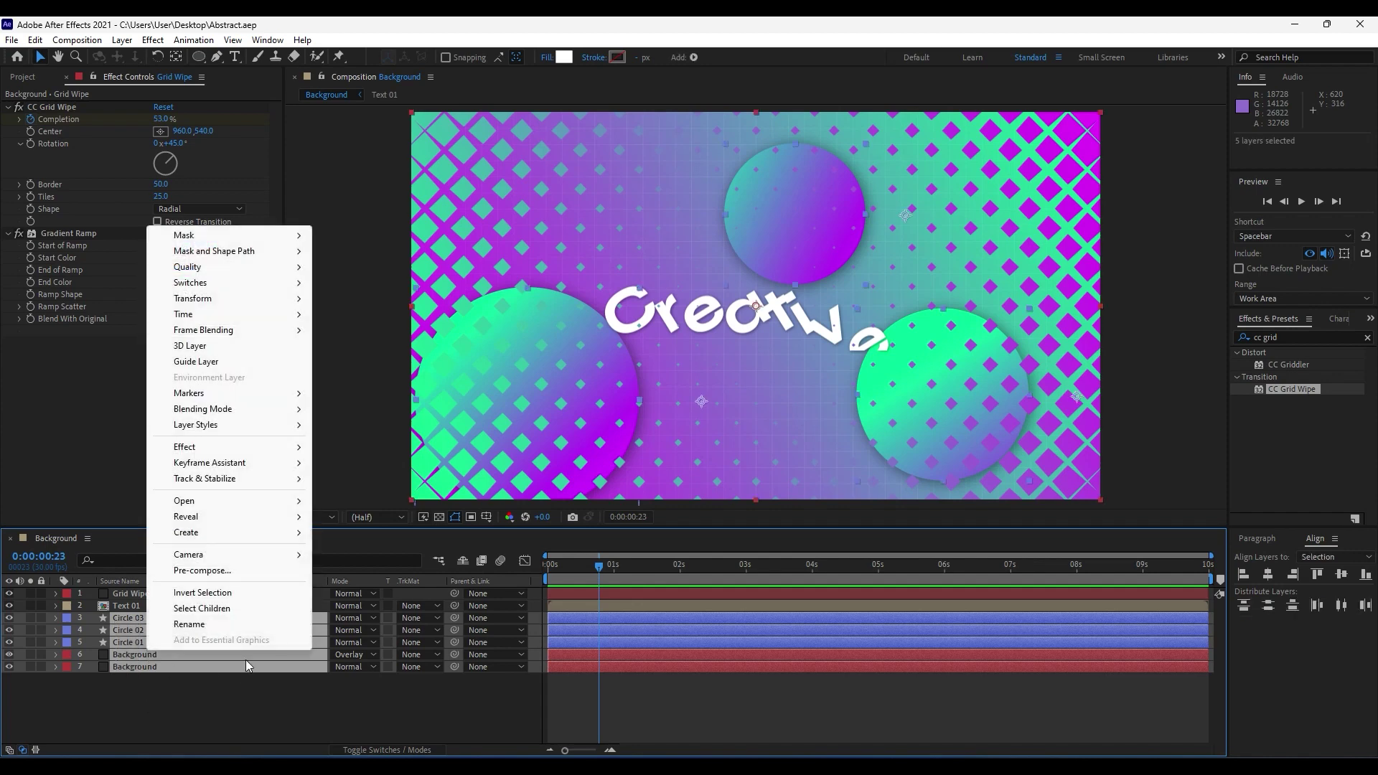
pyautogui.click(239, 570)
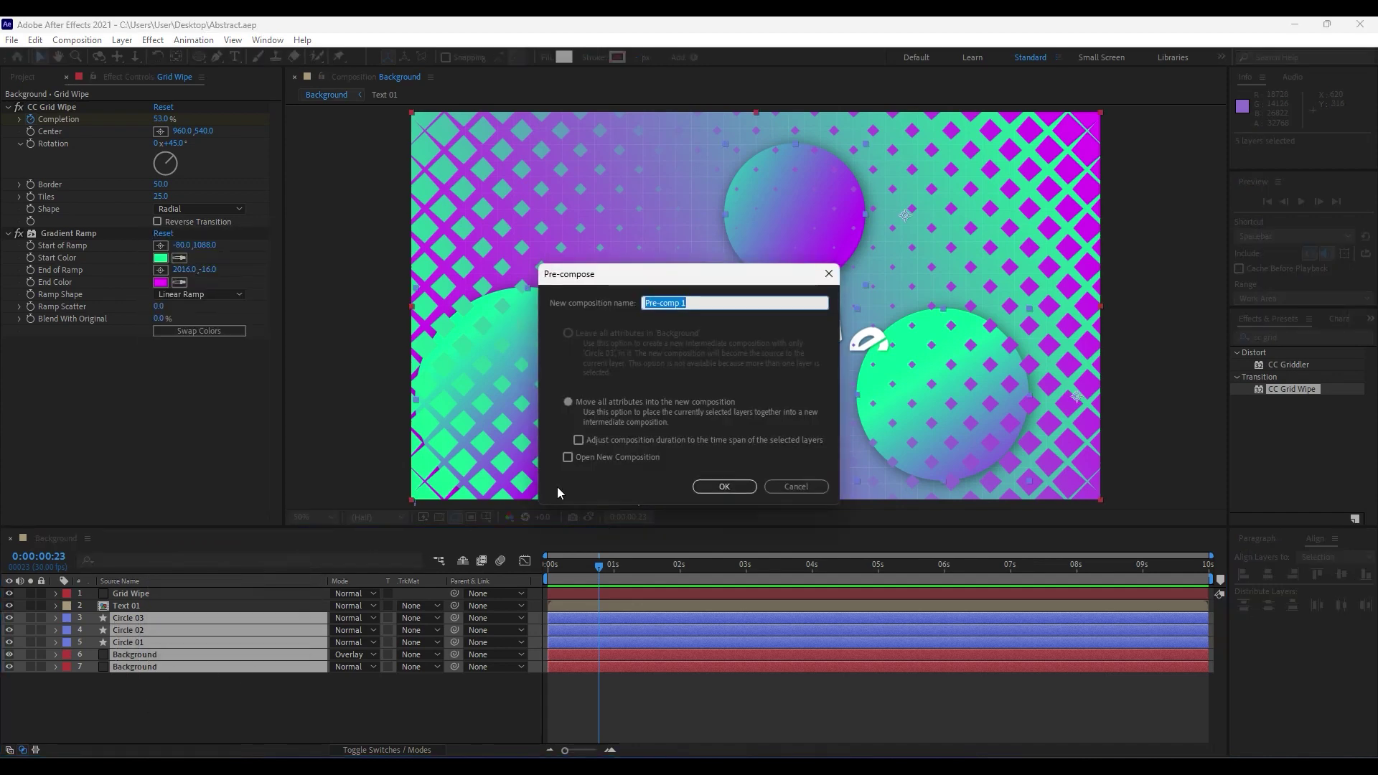
pyautogui.write('Part 01')
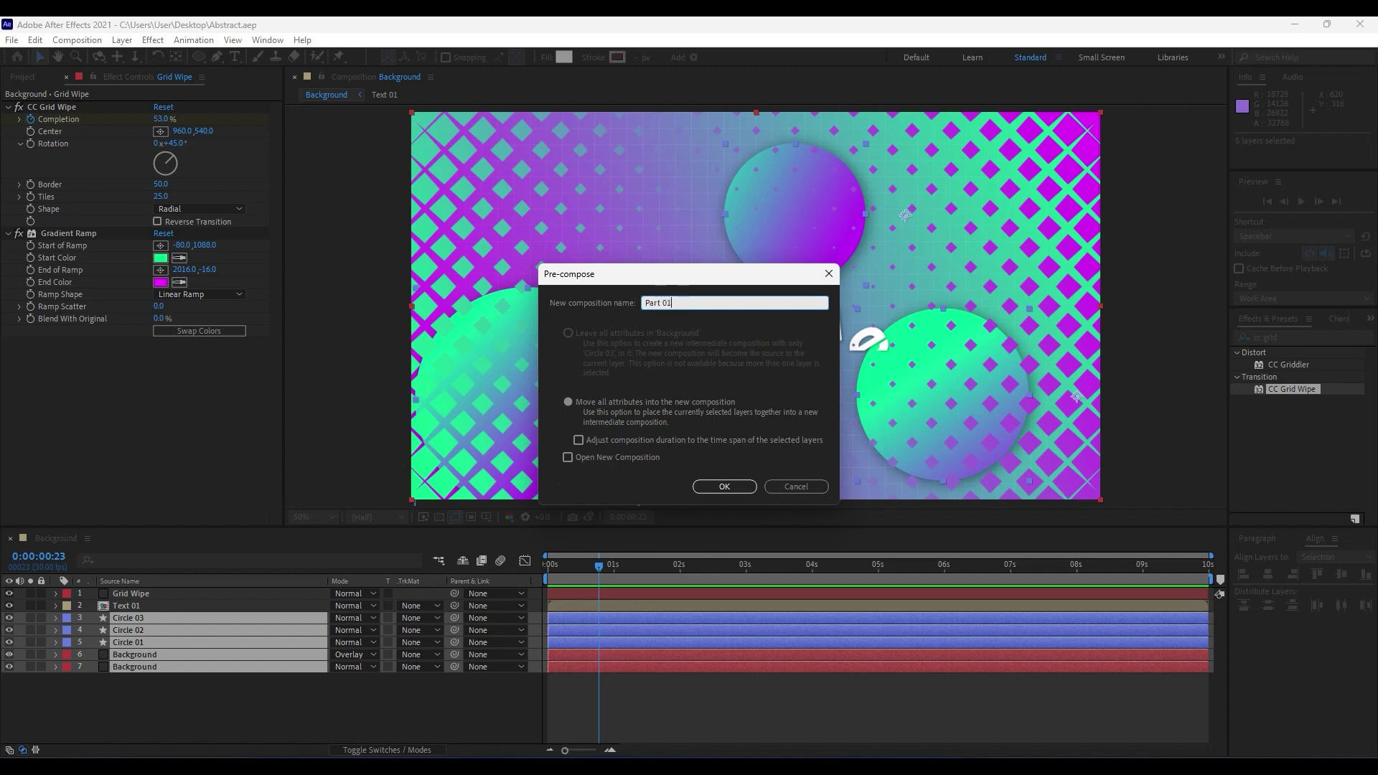
pyautogui.press('Return')
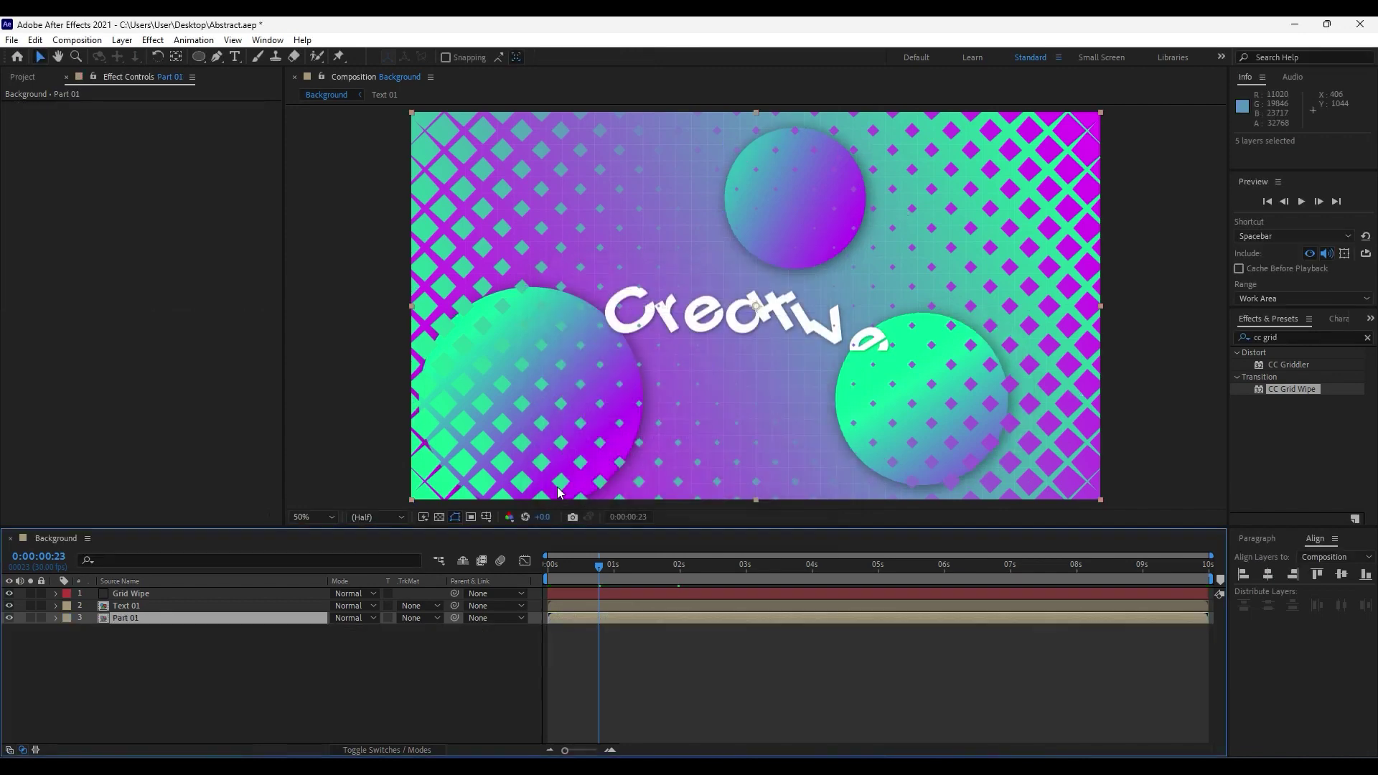
pyautogui.click(210, 633)
pyautogui.click(142, 620)
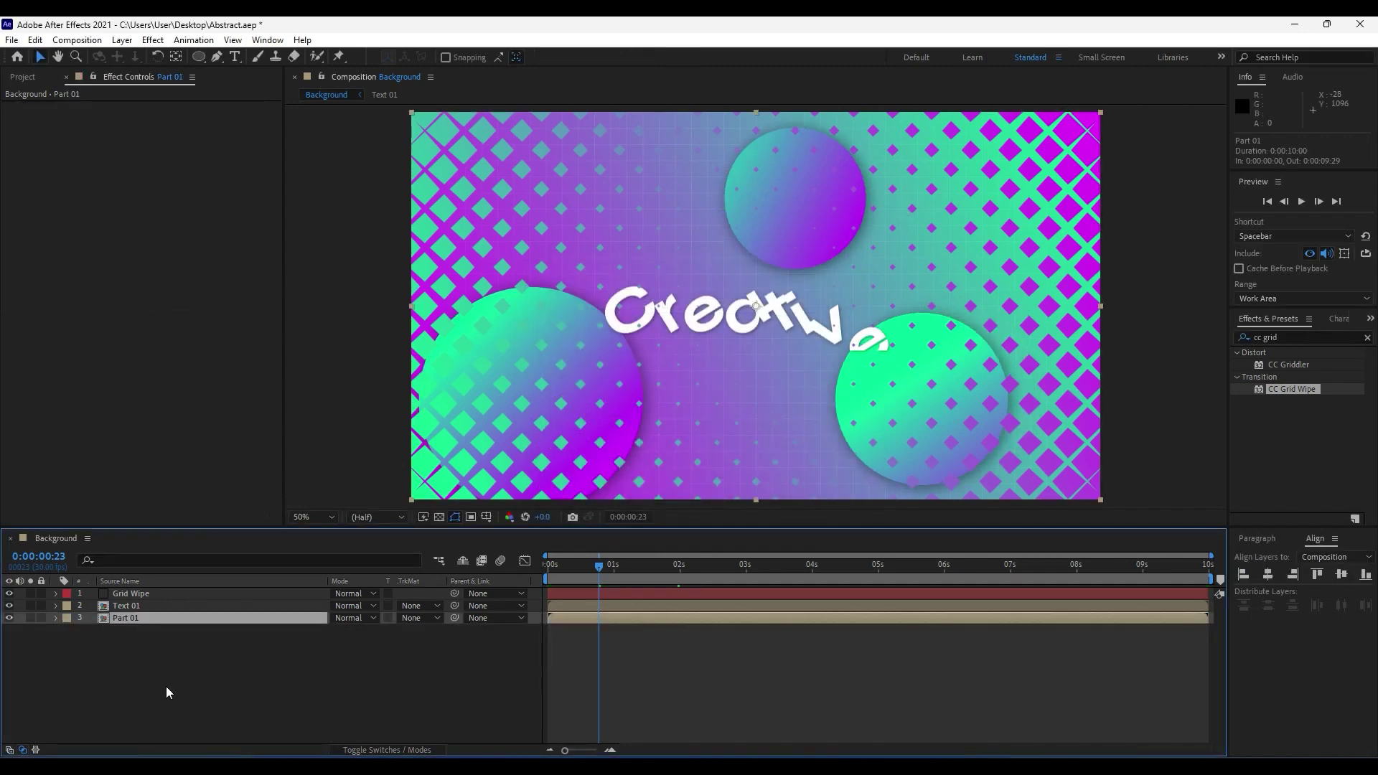
# Step: Duplicate the Part 01 layer and set the upper copy's blending mode to Overlay
pyautogui.hotkey('ctrl', 'd')
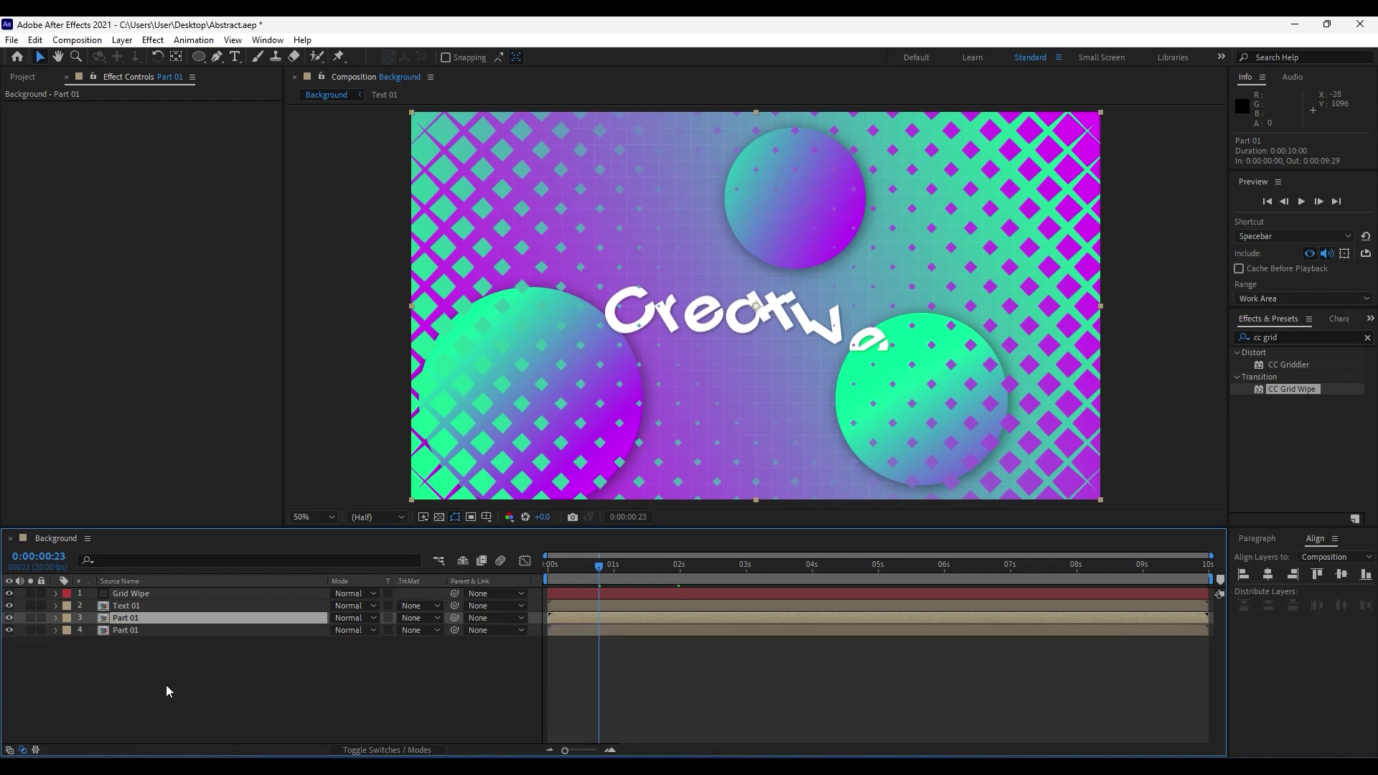
pyautogui.click(348, 618)
pyautogui.click(407, 391)
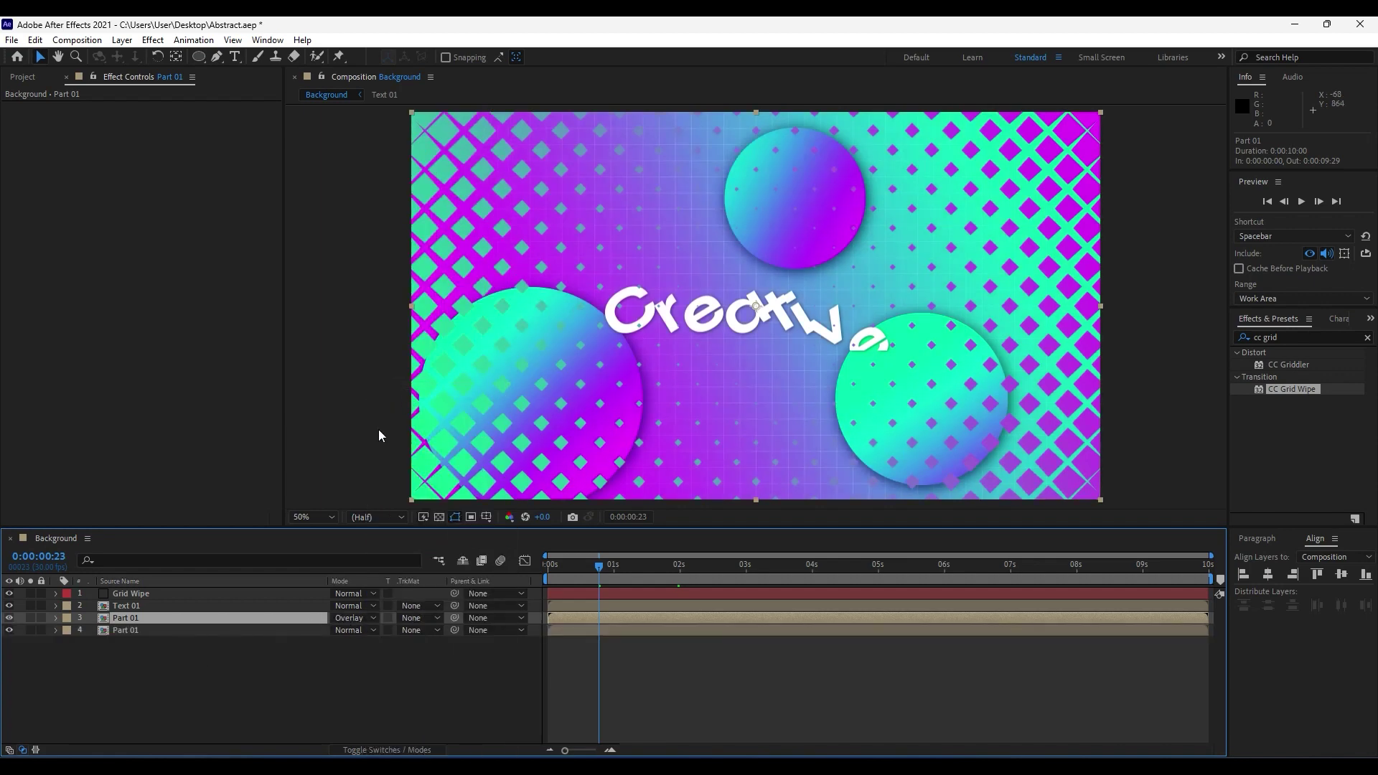
# Step: Set the upper Part 01 copy's Opacity to 50%, preview the blended look, and collapse the layer's properties
pyautogui.press('t')
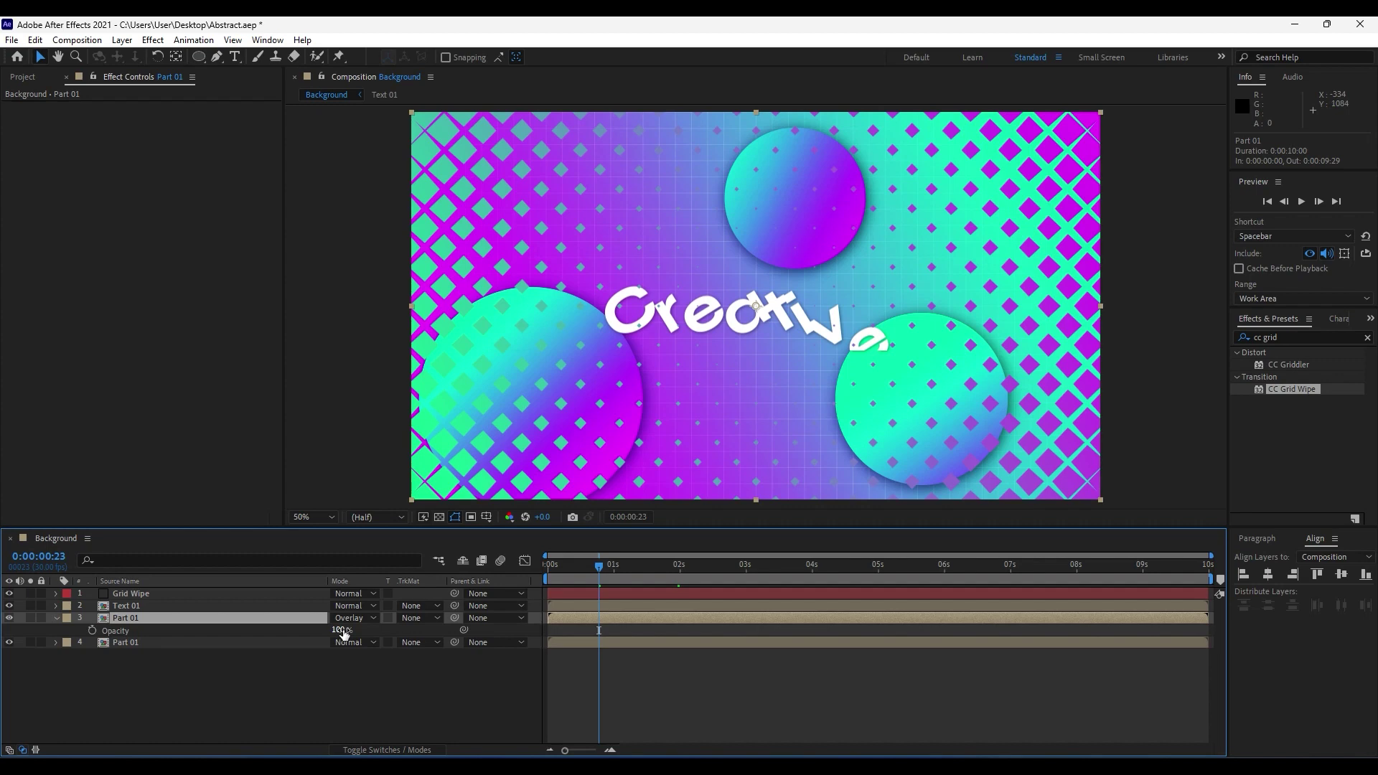
pyautogui.click(340, 630)
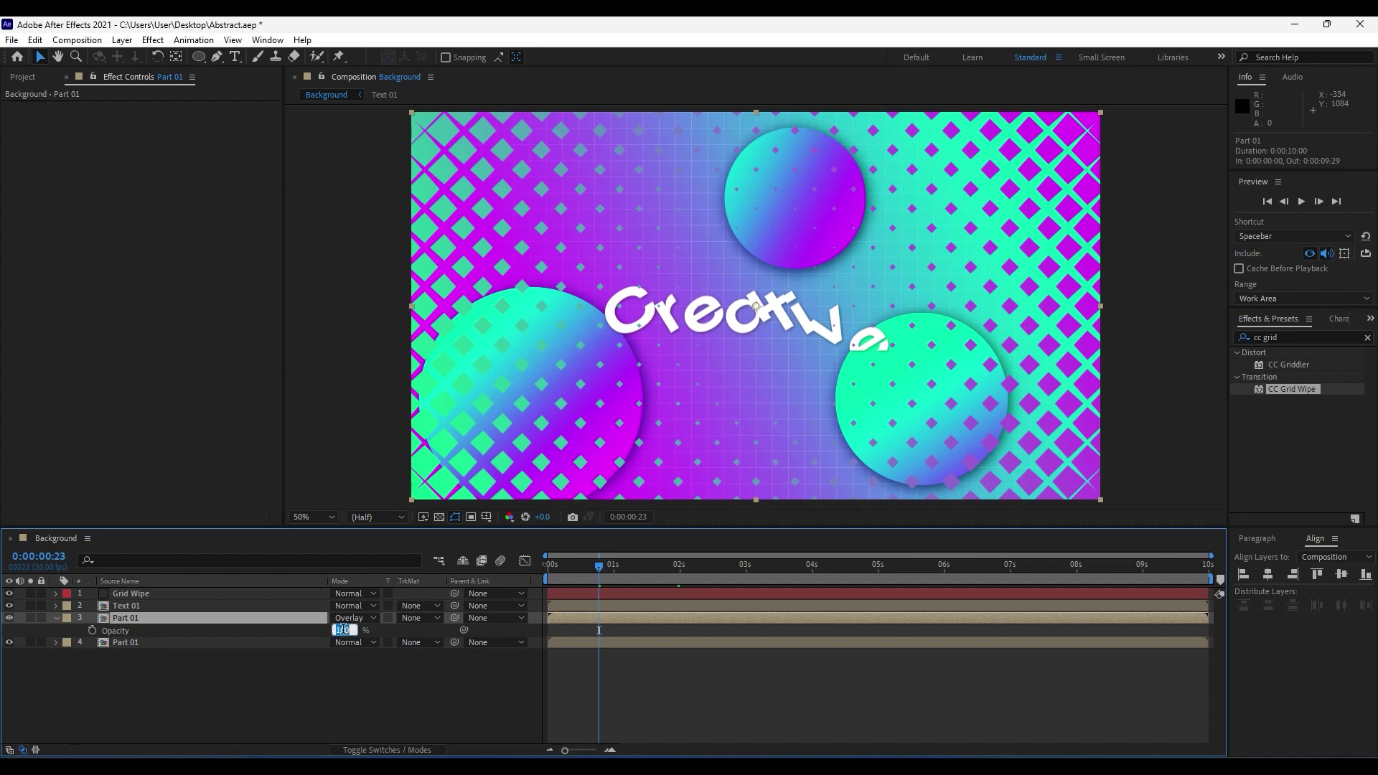
pyautogui.click(340, 699)
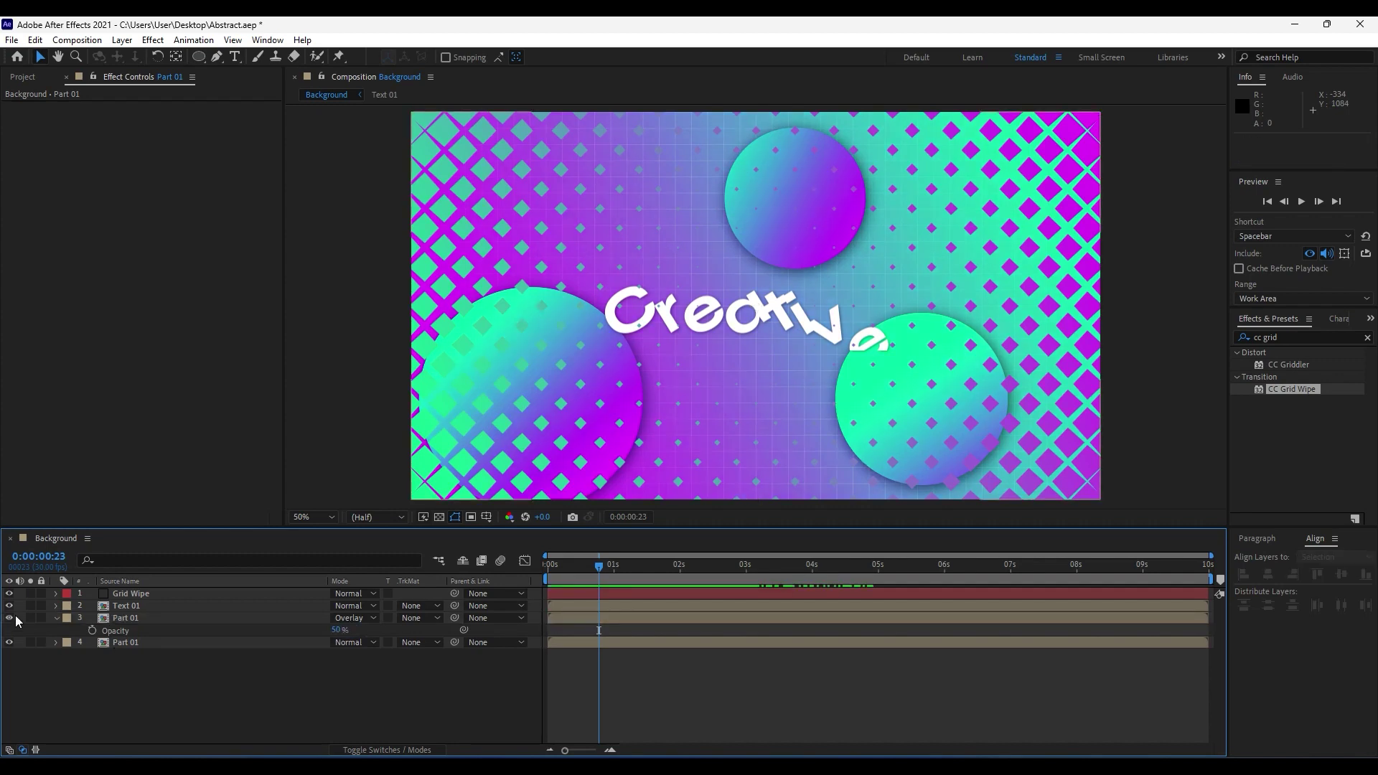
pyautogui.press('space')
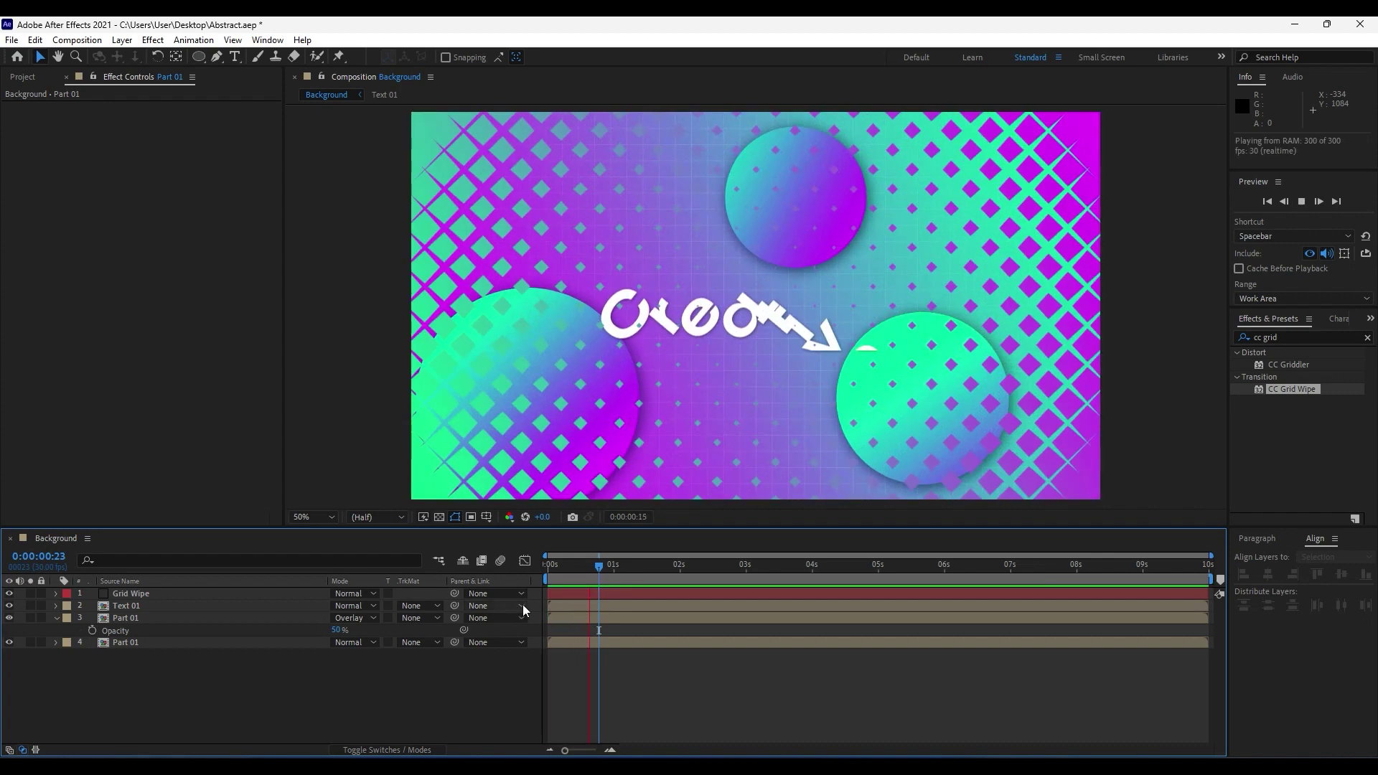
pyautogui.moveTo(627, 570)
pyautogui.mouseDown()
pyautogui.moveTo(599, 570)
pyautogui.moveTo(680, 570)
pyautogui.moveTo(631, 570)
pyautogui.moveTo(653, 569)
pyautogui.mouseUp()
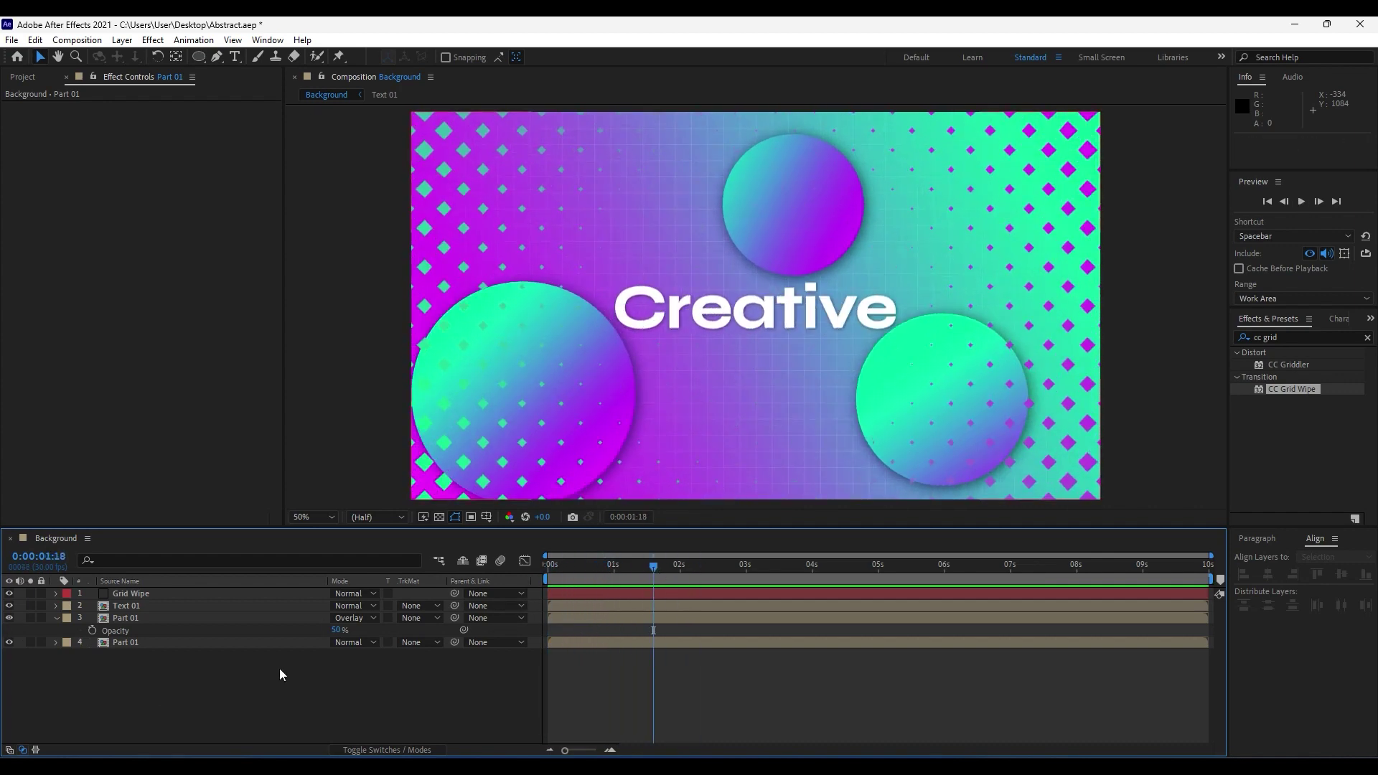
pyautogui.click(58, 619)
# Step: Add an adjustment layer above all other layers and name it Spotlight
pyautogui.rightClick(136, 680)
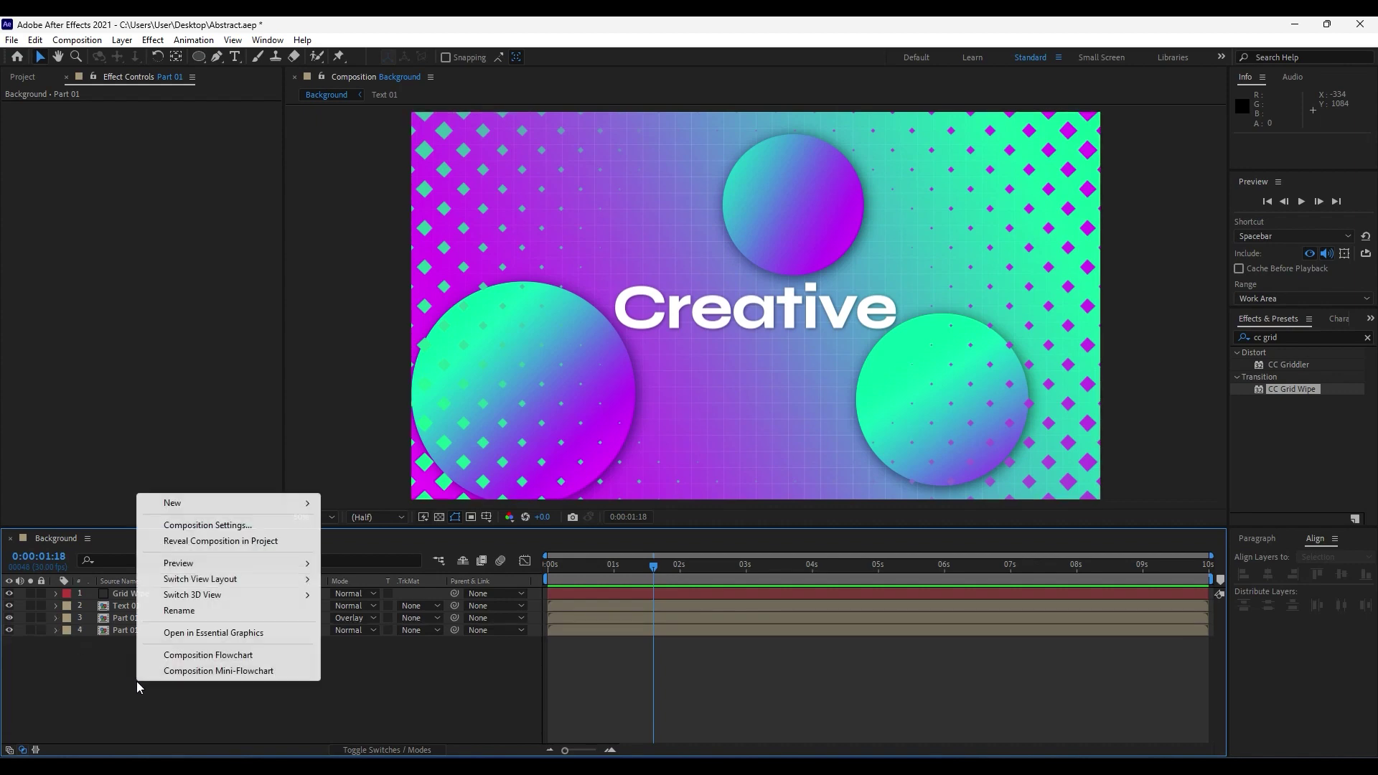
pyautogui.moveTo(236, 511)
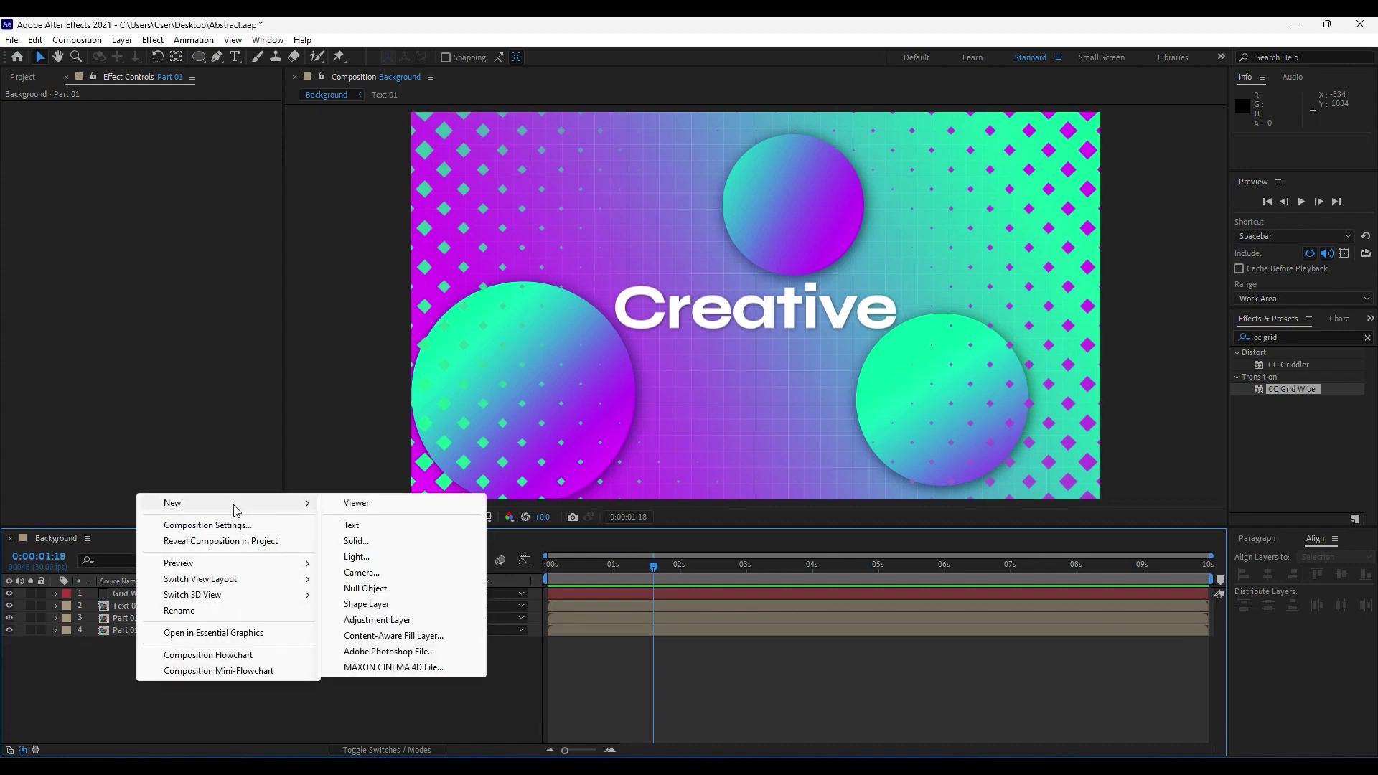
pyautogui.click(377, 619)
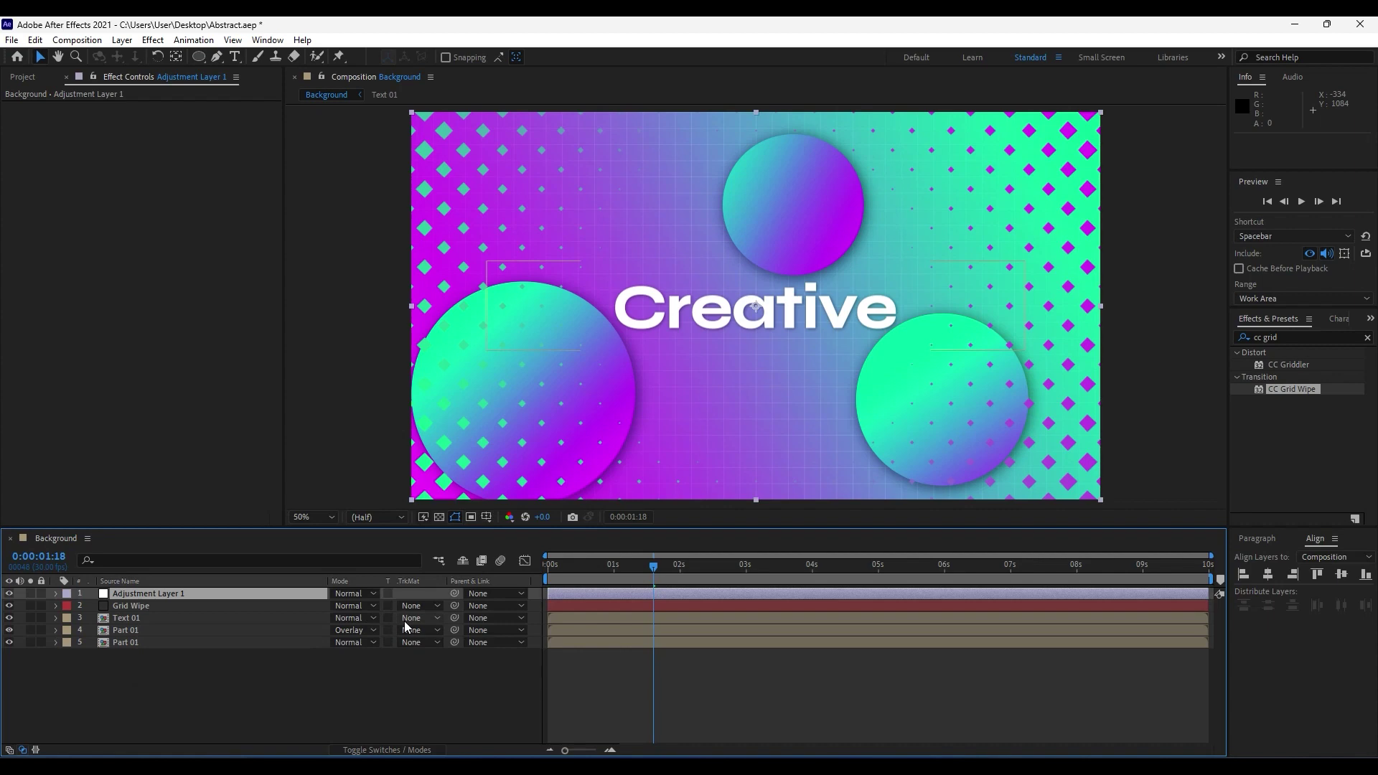
pyautogui.press('Return')
pyautogui.write('Spotlight')
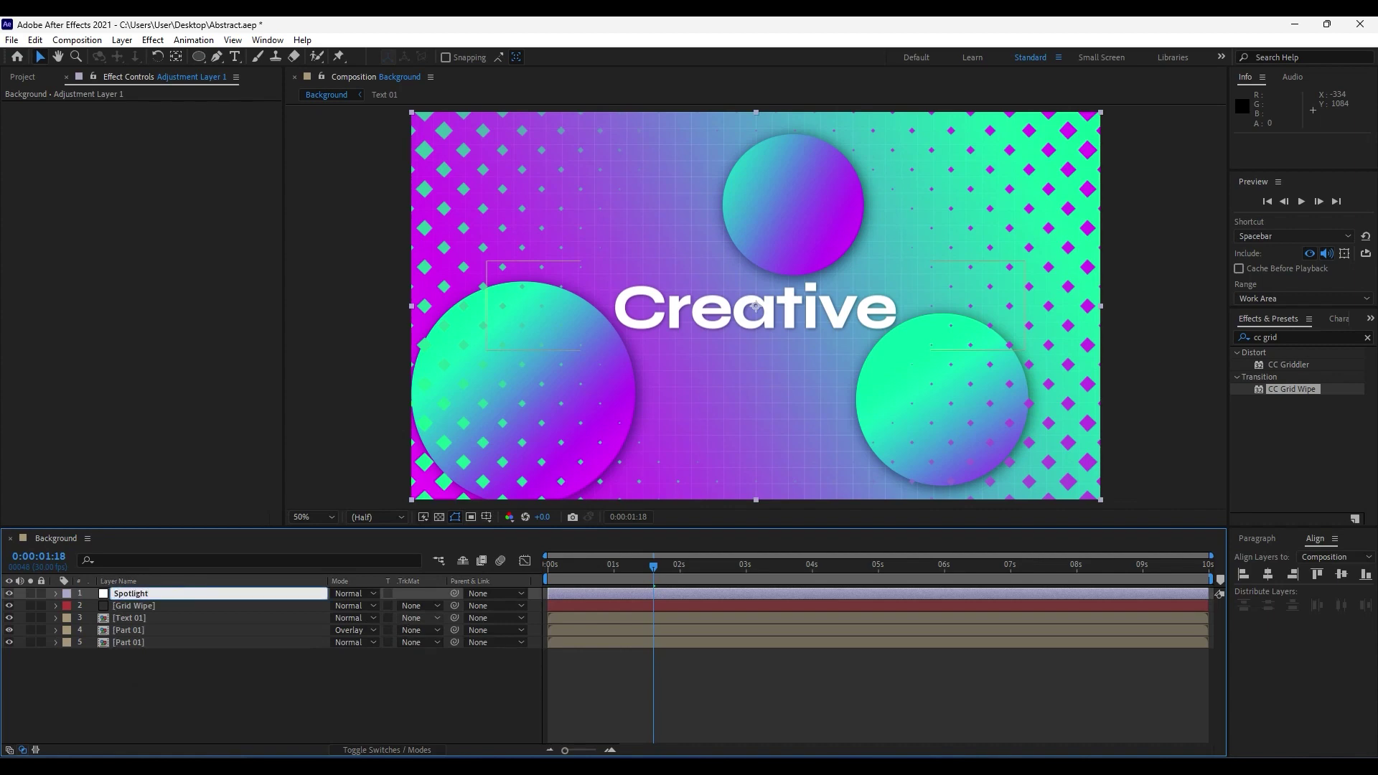
pyautogui.click(481, 661)
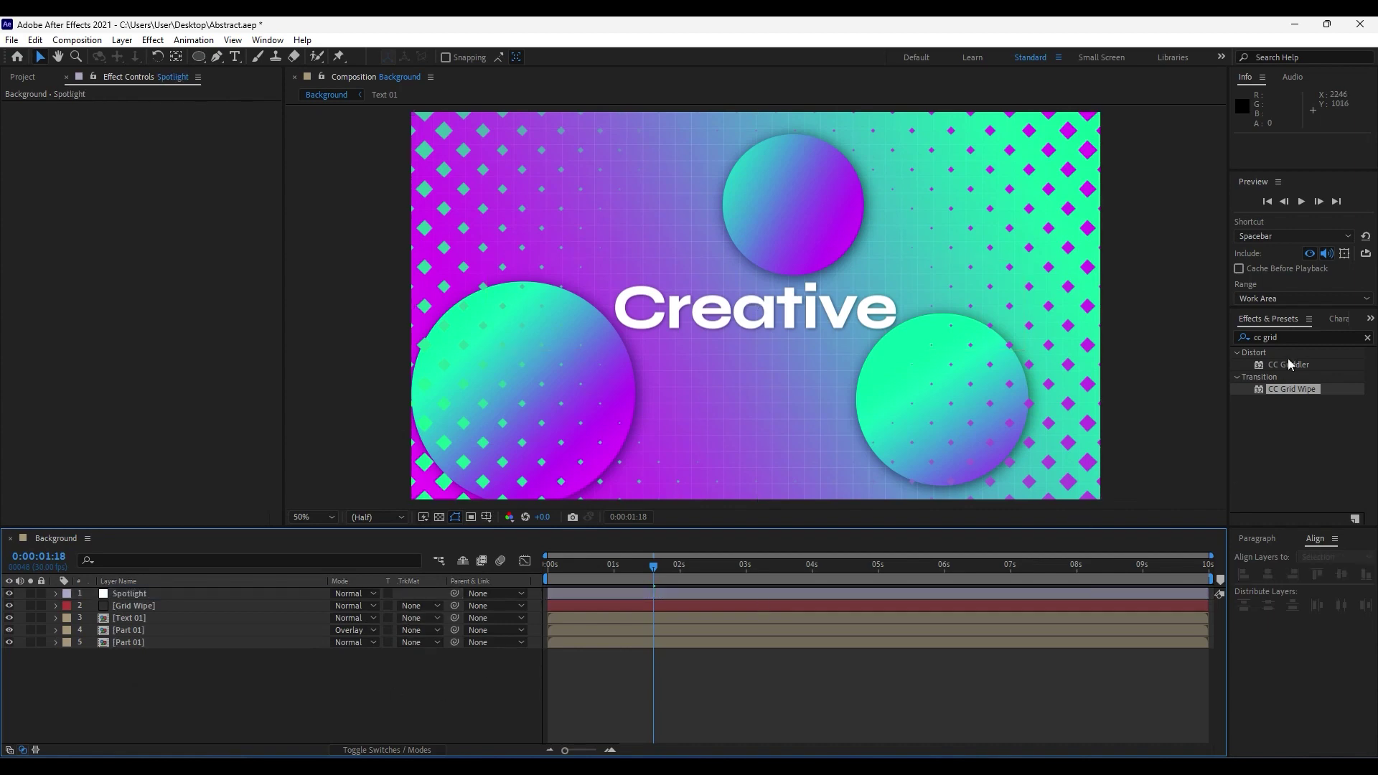
# Step: Search the effects for "spotli" and apply CC Spotlight to the Spotlight layer
pyautogui.click(1284, 337)
pyautogui.write('spotli')
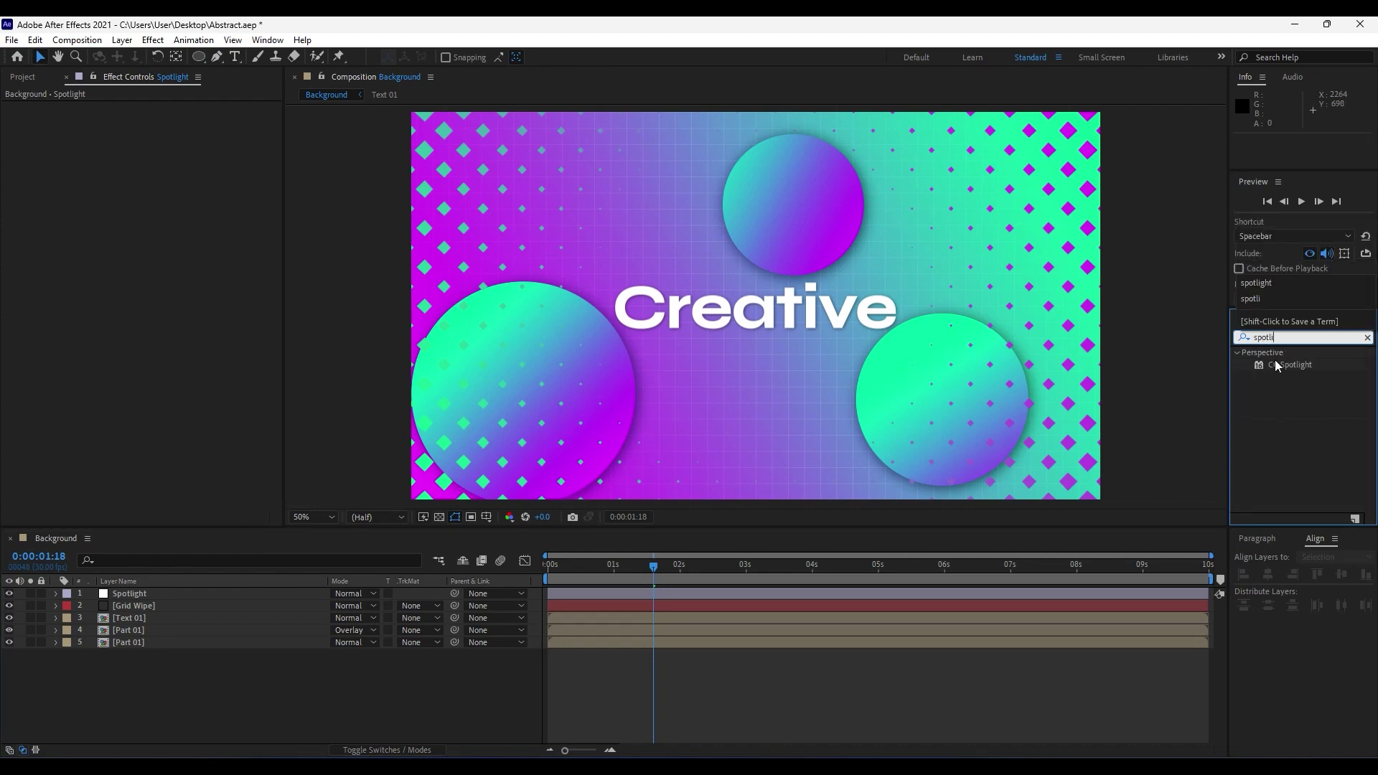
pyautogui.moveTo(1284, 365); pyautogui.dragTo(143, 597)
# Step: Place the CC Spotlight From point outside the frame, beyond its upper-right corner, at about 3120, -536
pyautogui.press(',')
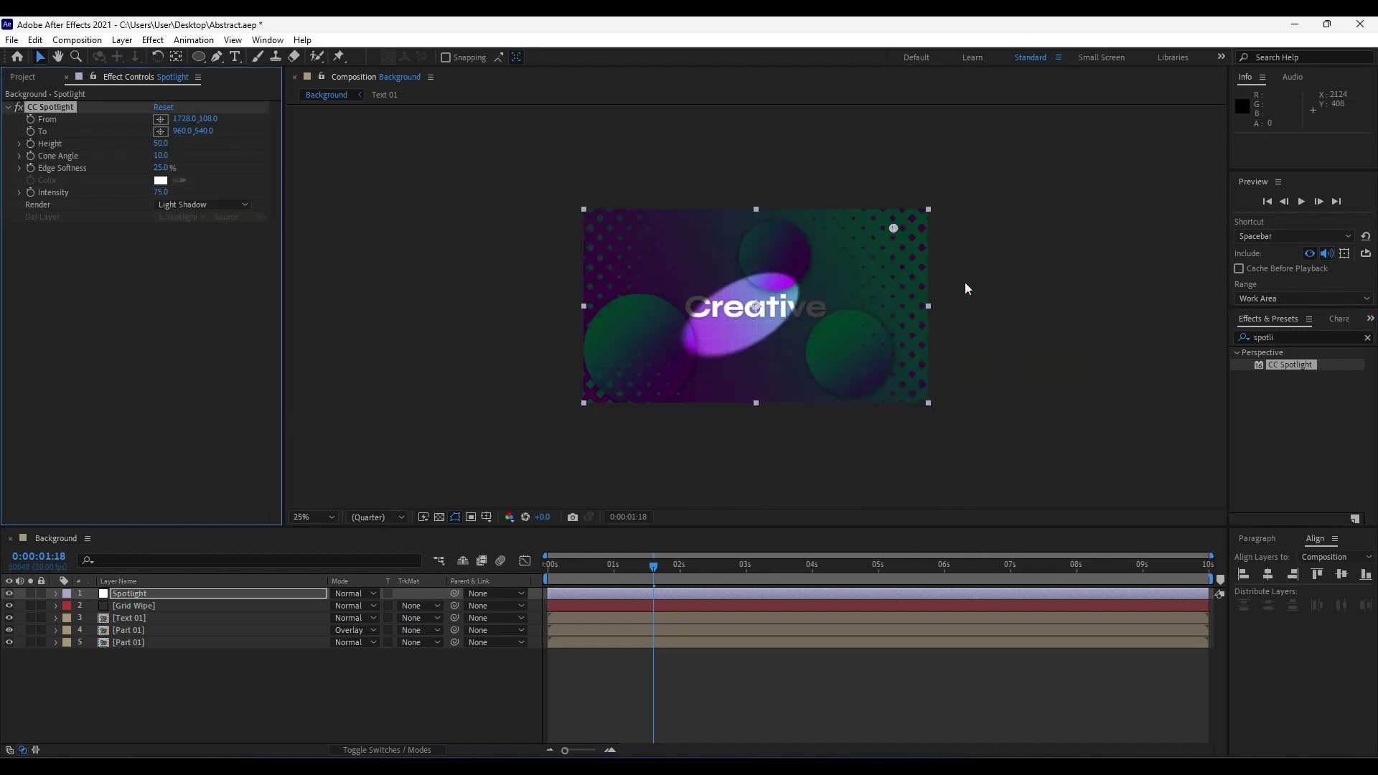
pyautogui.click(161, 119)
pyautogui.click(1104, 130)
pyautogui.press(',')
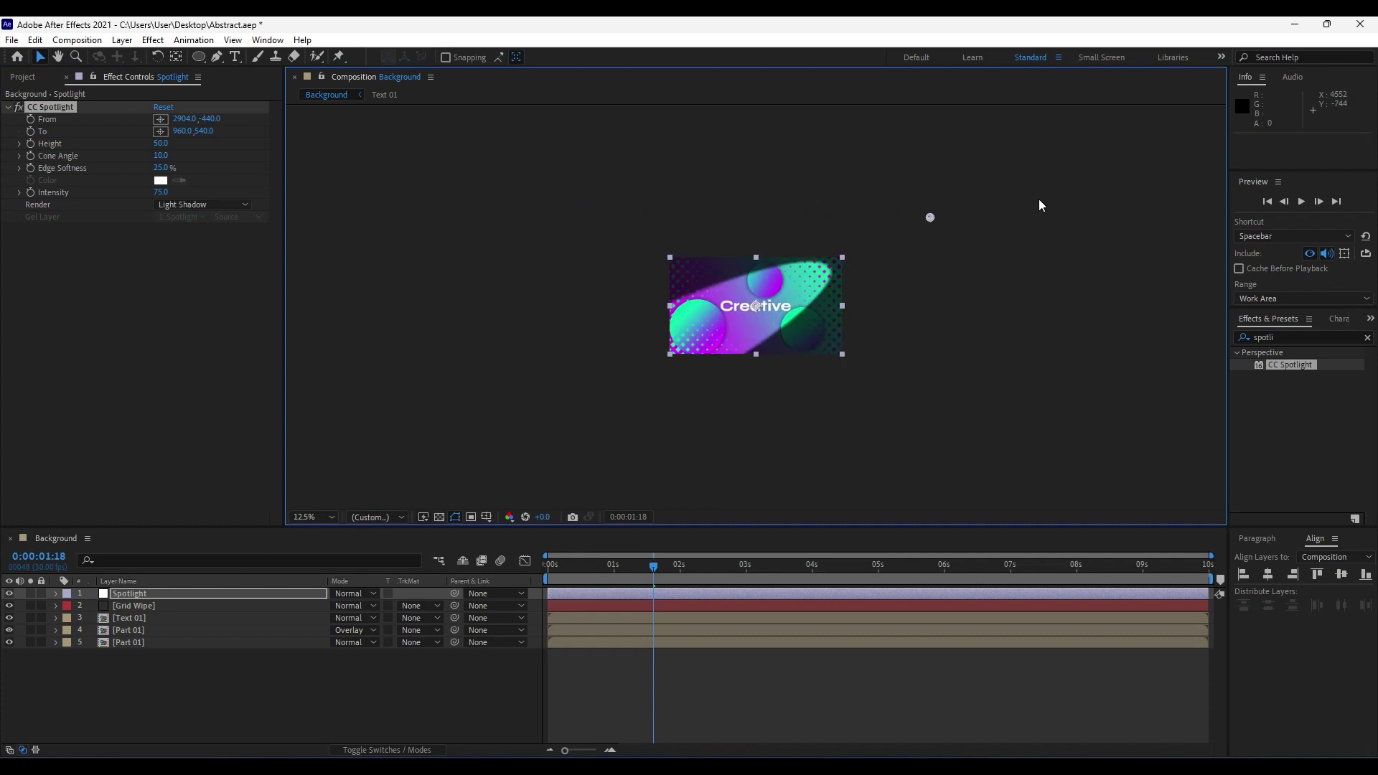
pyautogui.moveTo(927, 217); pyautogui.dragTo(947, 209)
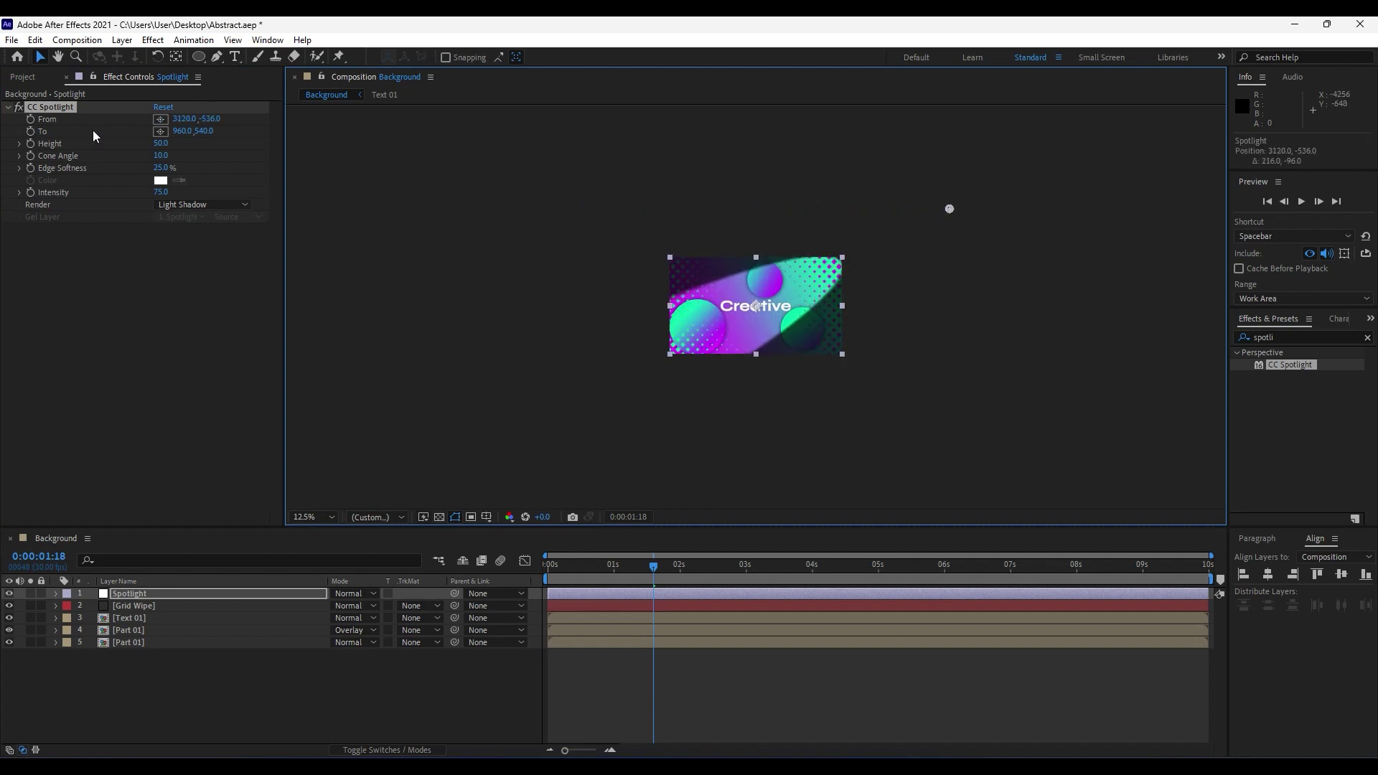
# Step: Place the spotlight's To point beyond the frame's lower-left corner at about -304, 1256, and move From out to about 3504, -800
pyautogui.click(159, 133)
pyautogui.click(642, 369)
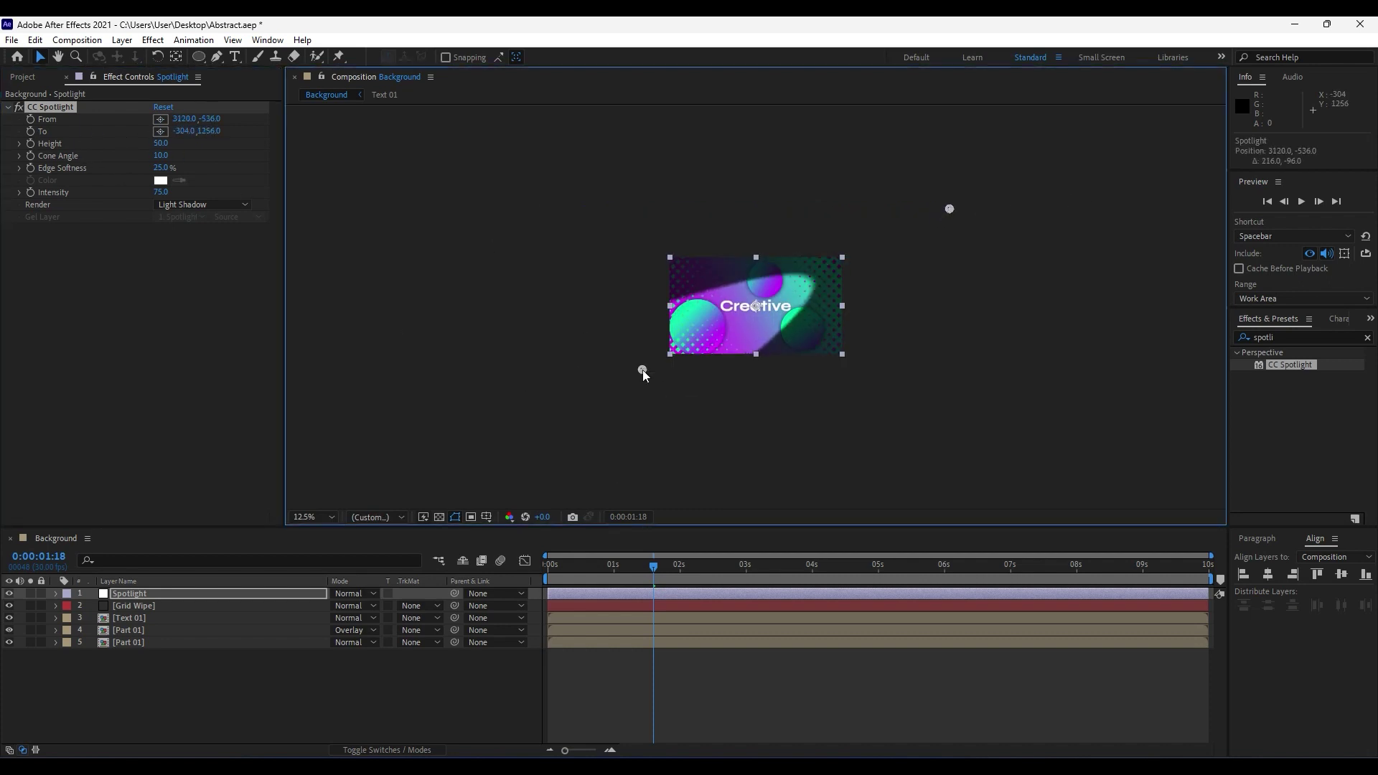
pyautogui.moveTo(952, 209); pyautogui.dragTo(983, 191)
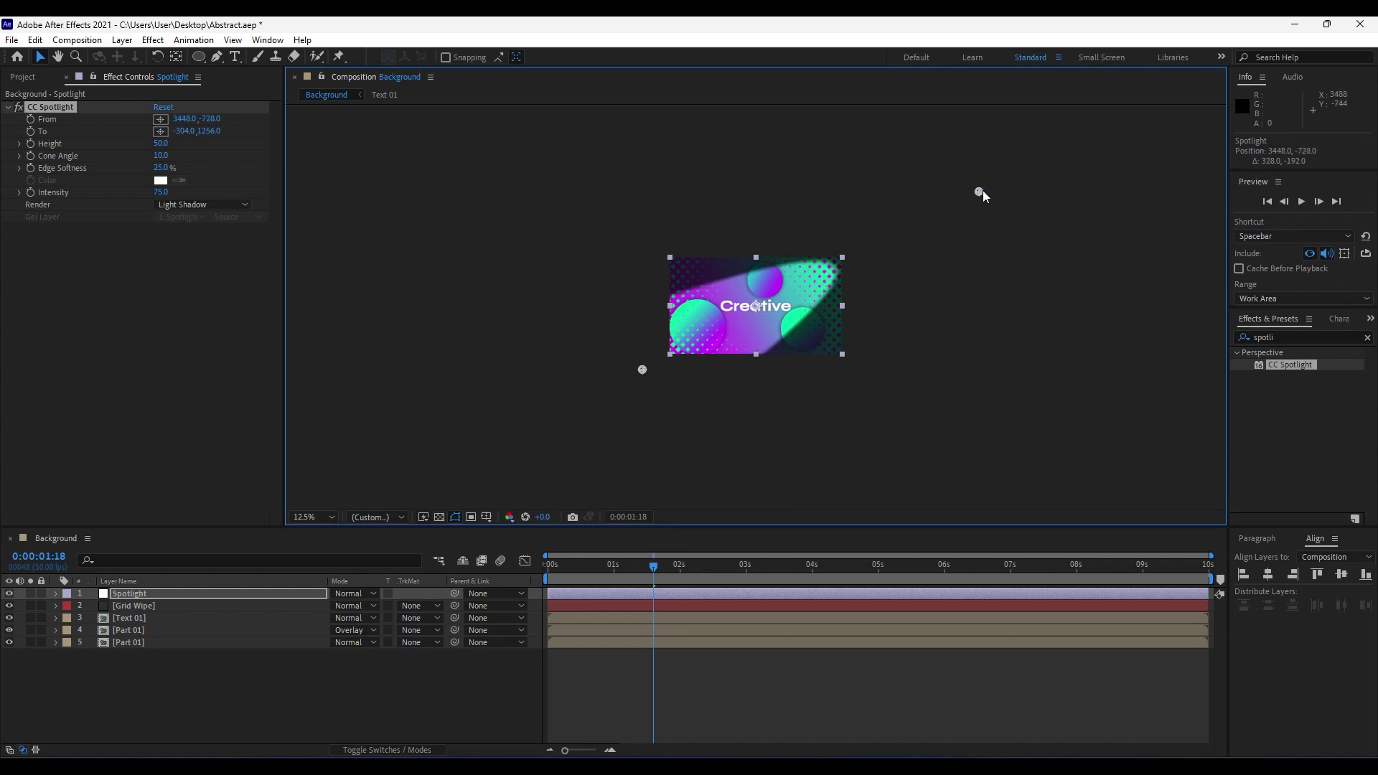
pyautogui.press('.')
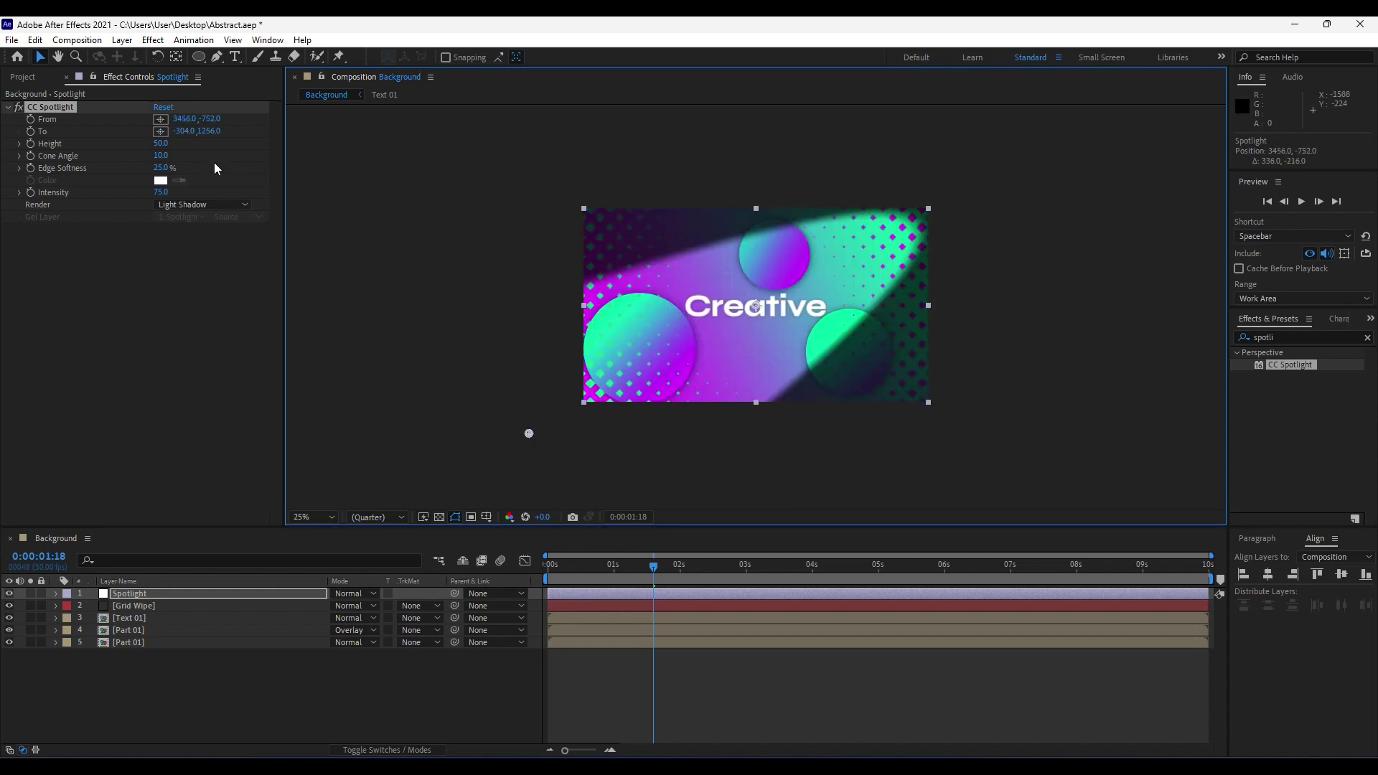
pyautogui.press(',')
pyautogui.moveTo(977, 188); pyautogui.dragTo(988, 185)
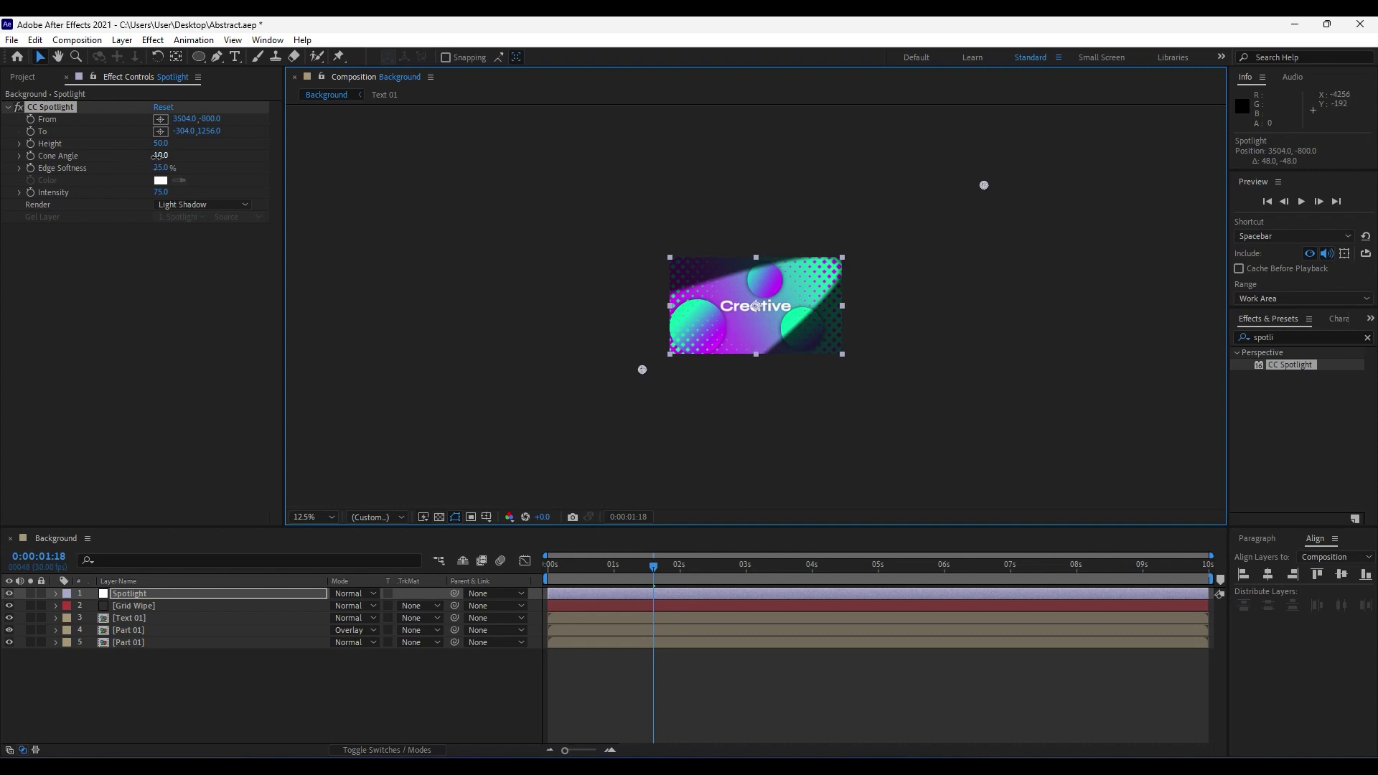
# Step: Widen the spotlight's Cone Angle to 15 and raise its Edge Softness to 100%
pyautogui.click(144, 287)
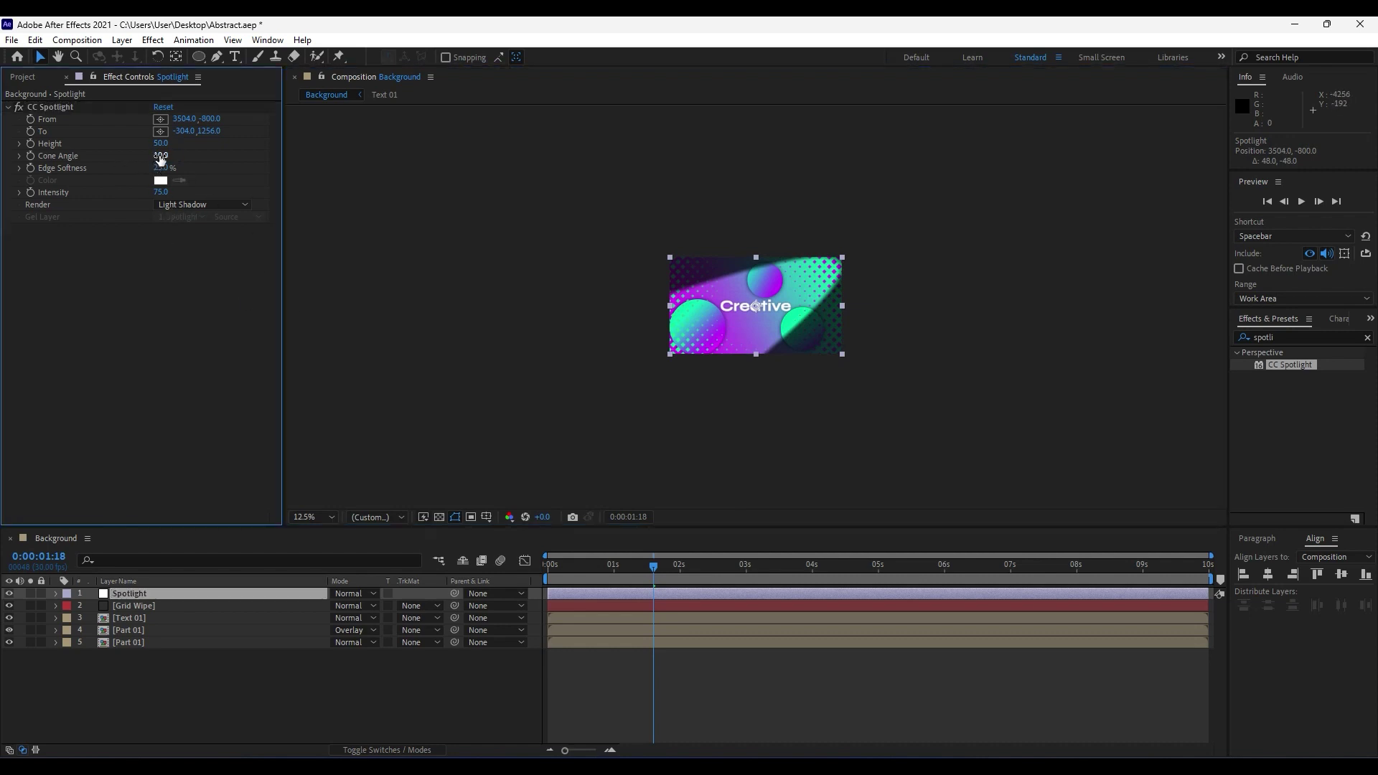
pyautogui.moveTo(161, 157); pyautogui.dragTo(237, 178)
pyautogui.click(129, 299)
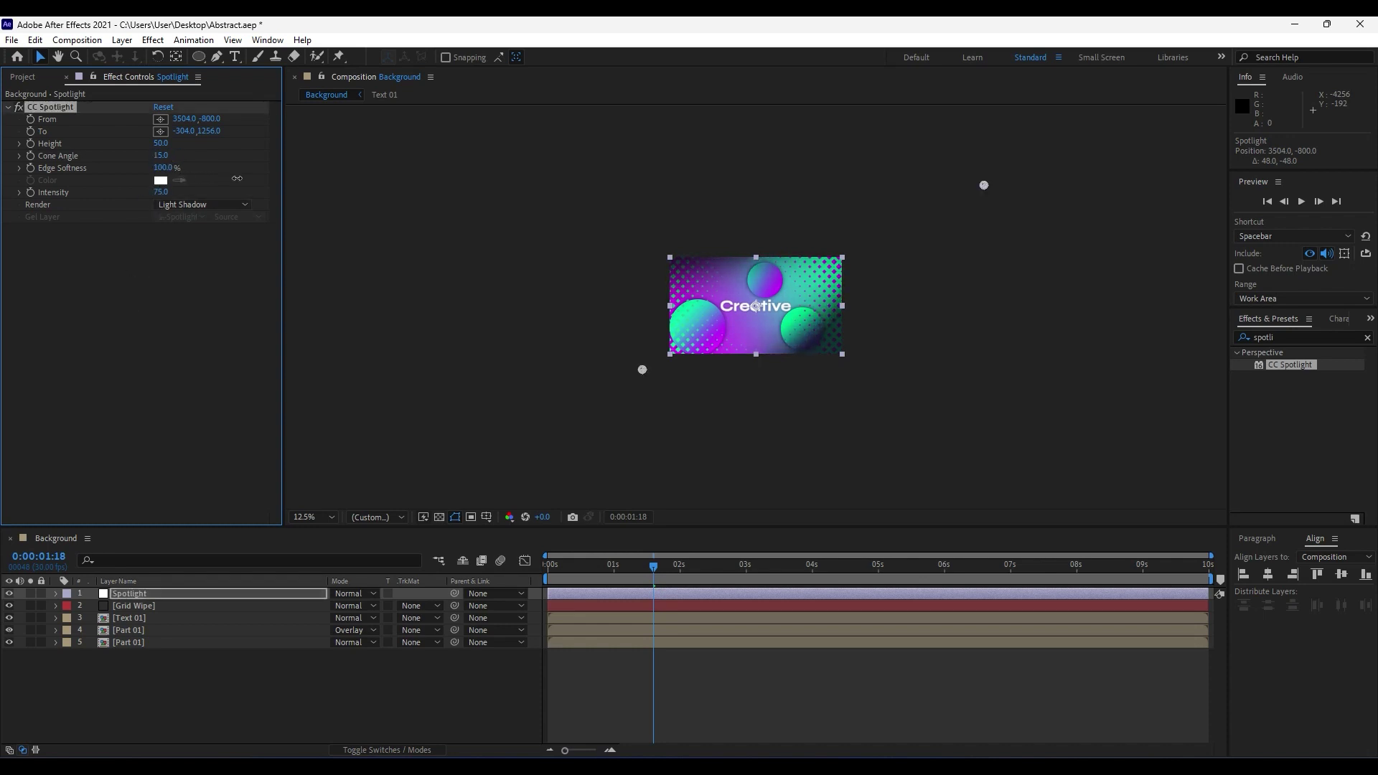
# Step: Set the spotlight's Height to 74 and its Intensity to 65
pyautogui.moveTo(159, 144); pyautogui.dragTo(182, 146)
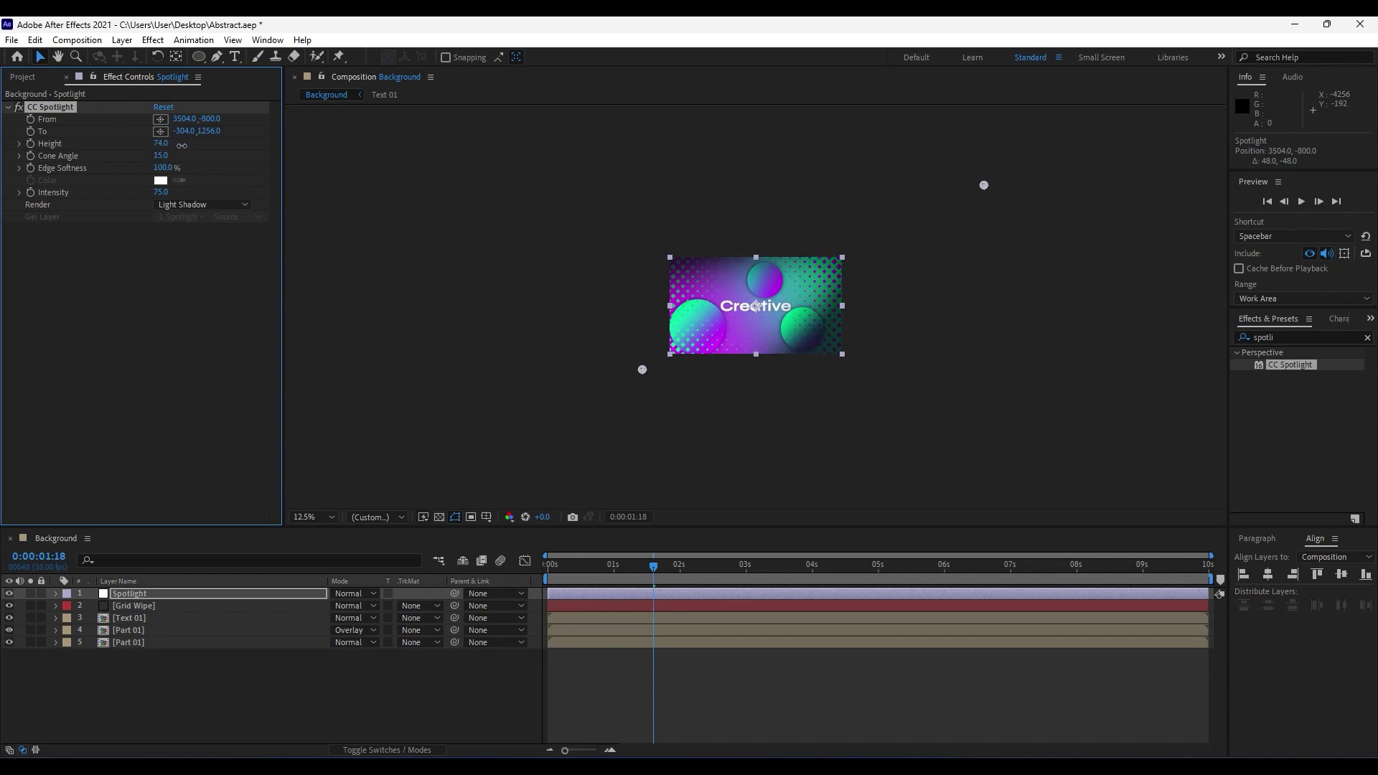
pyautogui.click(170, 369)
pyautogui.moveTo(156, 190); pyautogui.dragTo(152, 191)
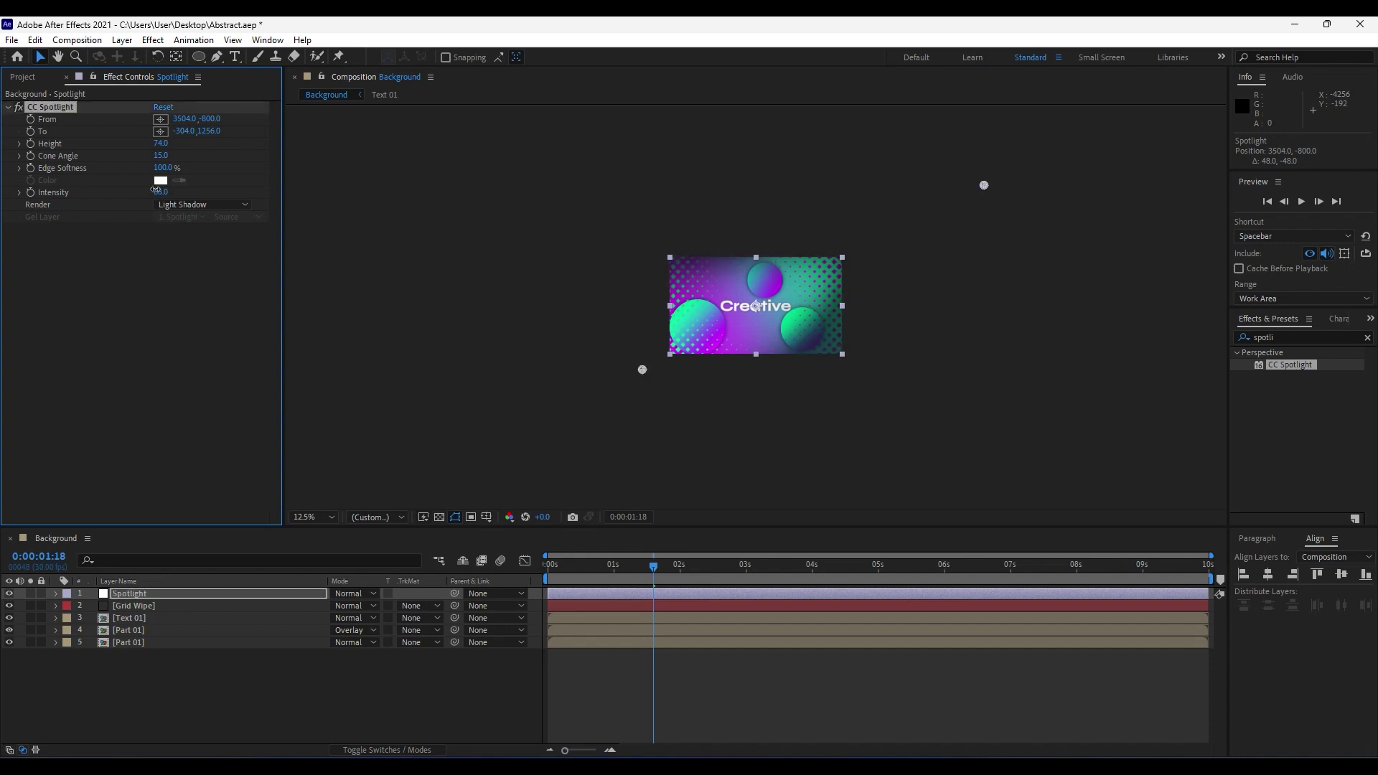
pyautogui.click(160, 192)
pyautogui.write('65')
pyautogui.press('Return')
# Step: Fit the composition in the viewer, preview the animation with the spotlight, and move the current time to 0:00:03:00
pyautogui.click(314, 516)
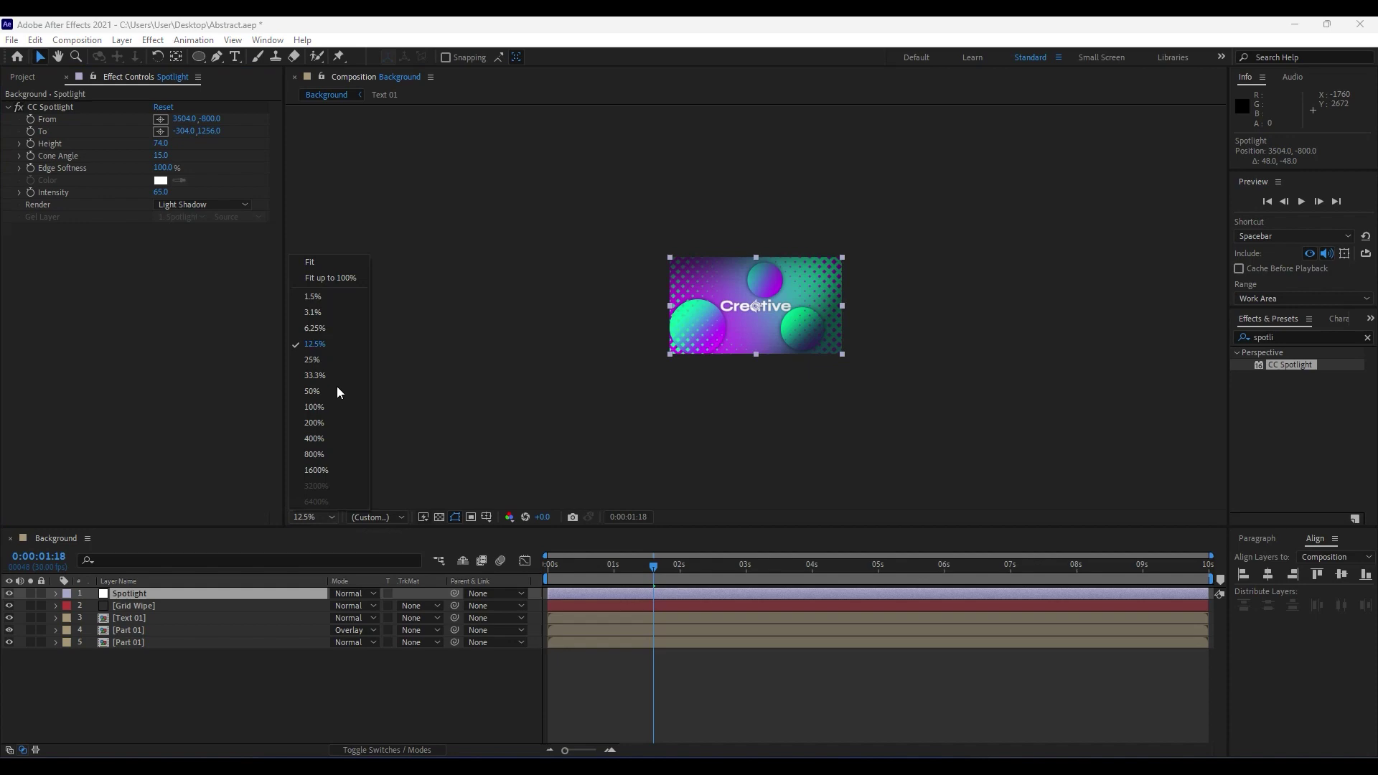
pyautogui.click(341, 282)
pyautogui.press('space')
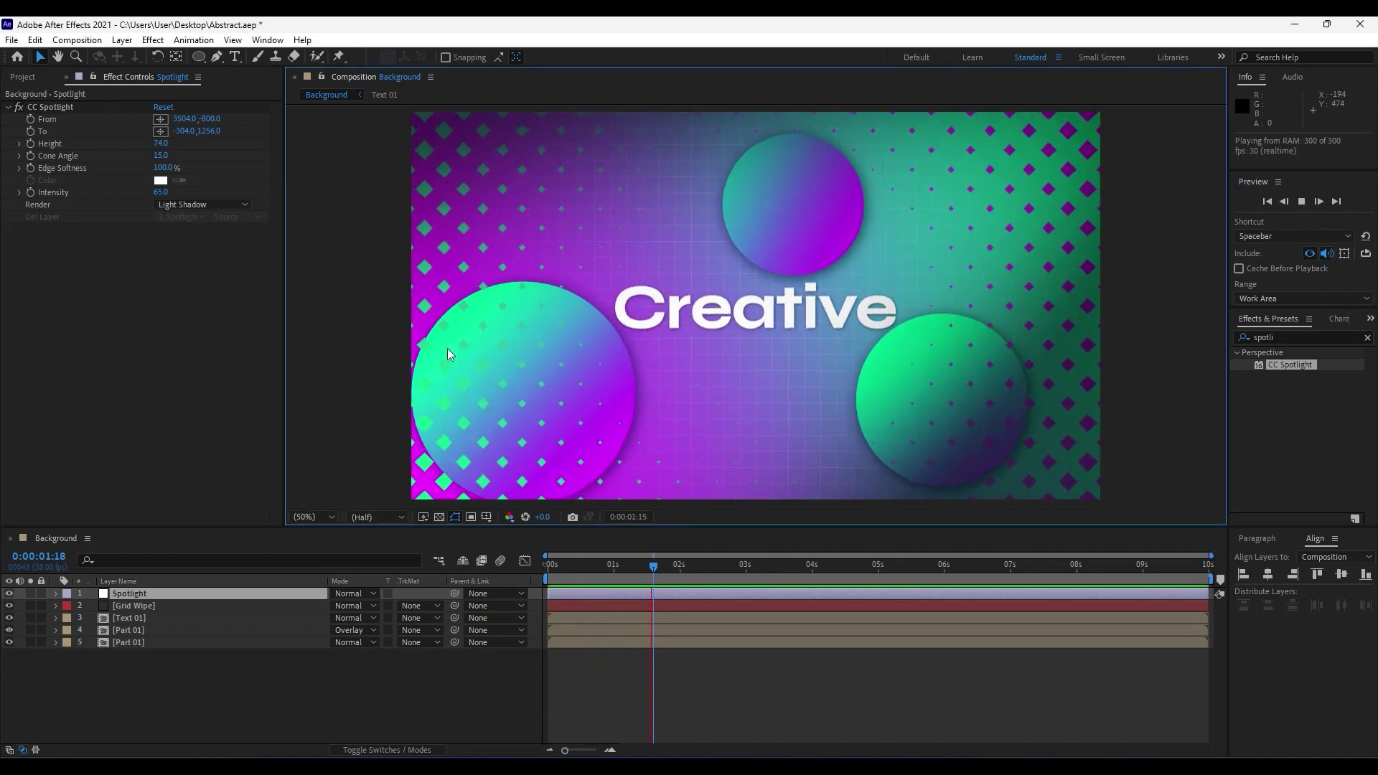
pyautogui.press('space')
pyautogui.press('space')
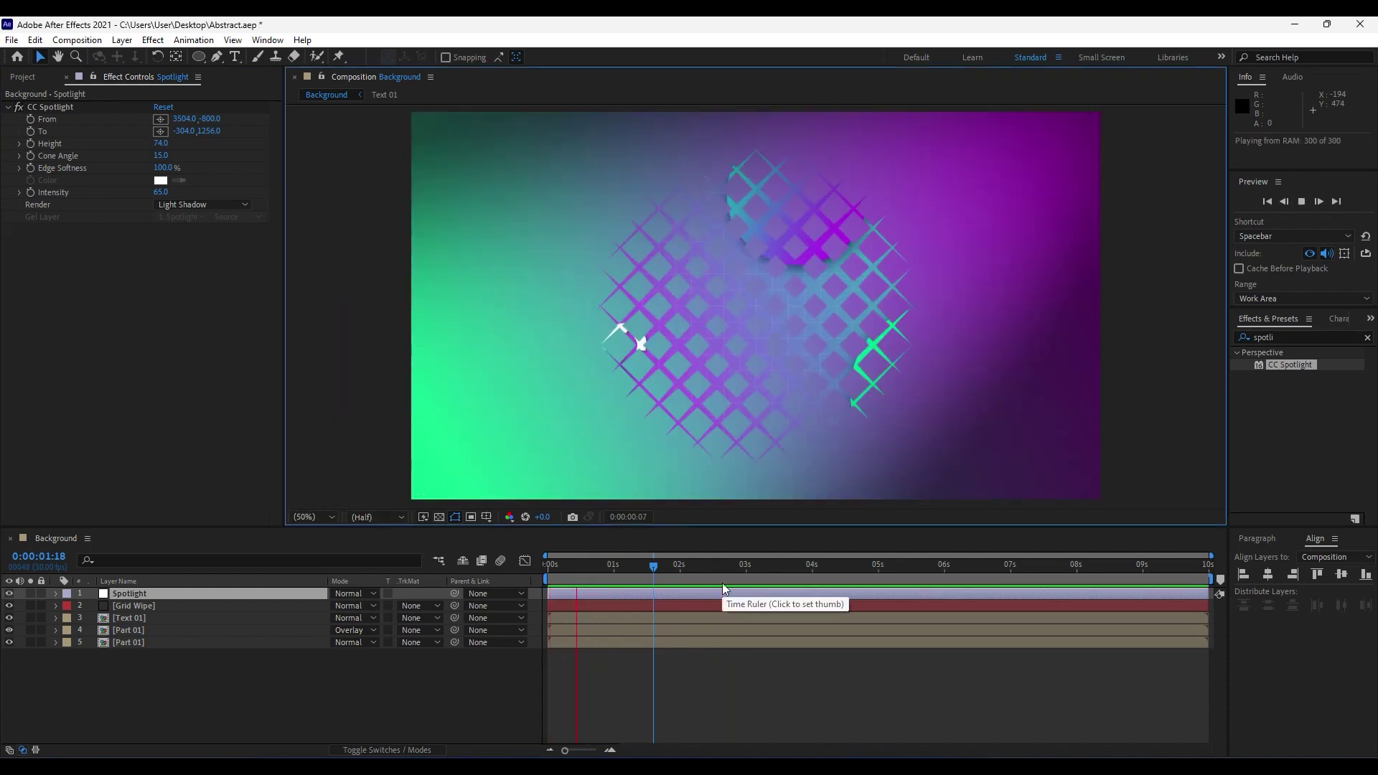
pyautogui.click(752, 559)
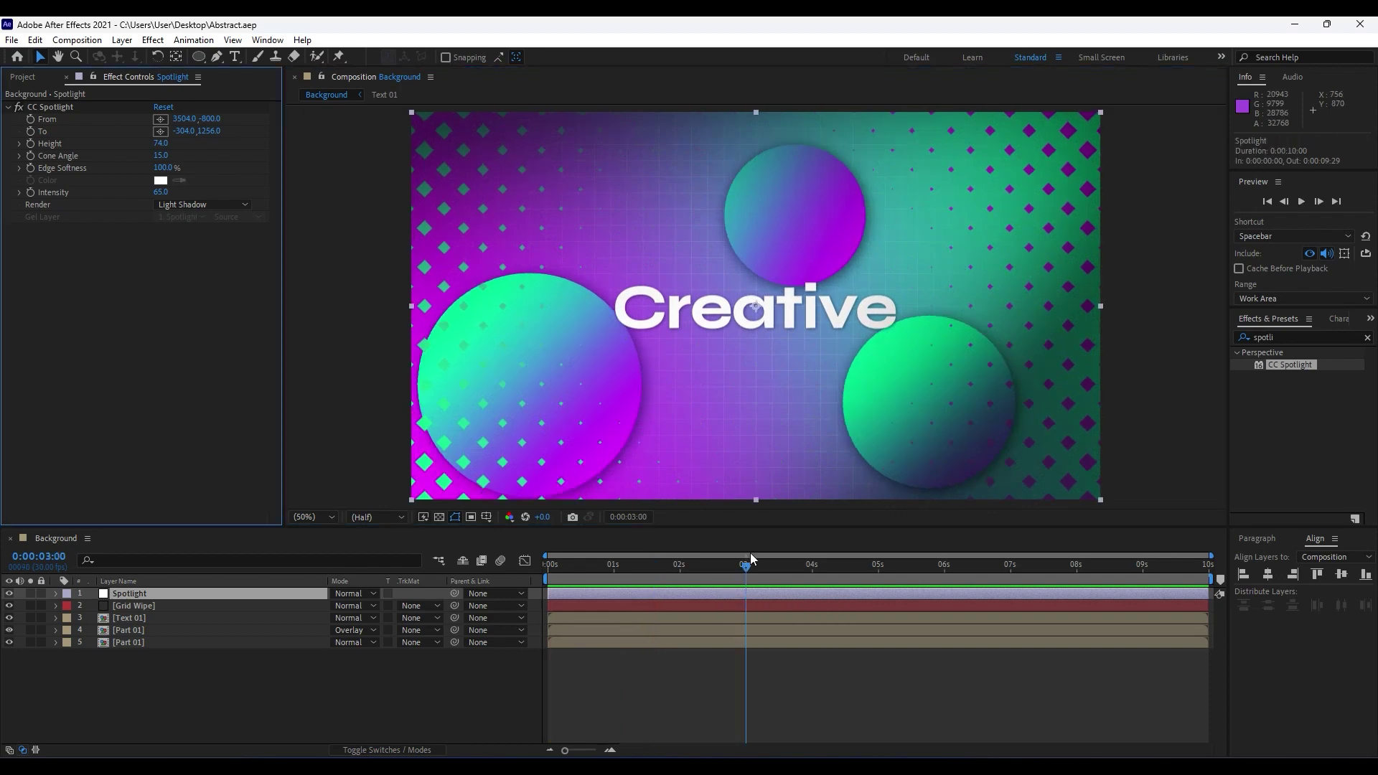
# Step: Create a 1920 × 1080 px dark gray solid layer named Star Burst at the top of the layer stack
pyautogui.rightClick(231, 709)
pyautogui.moveTo(292, 537)
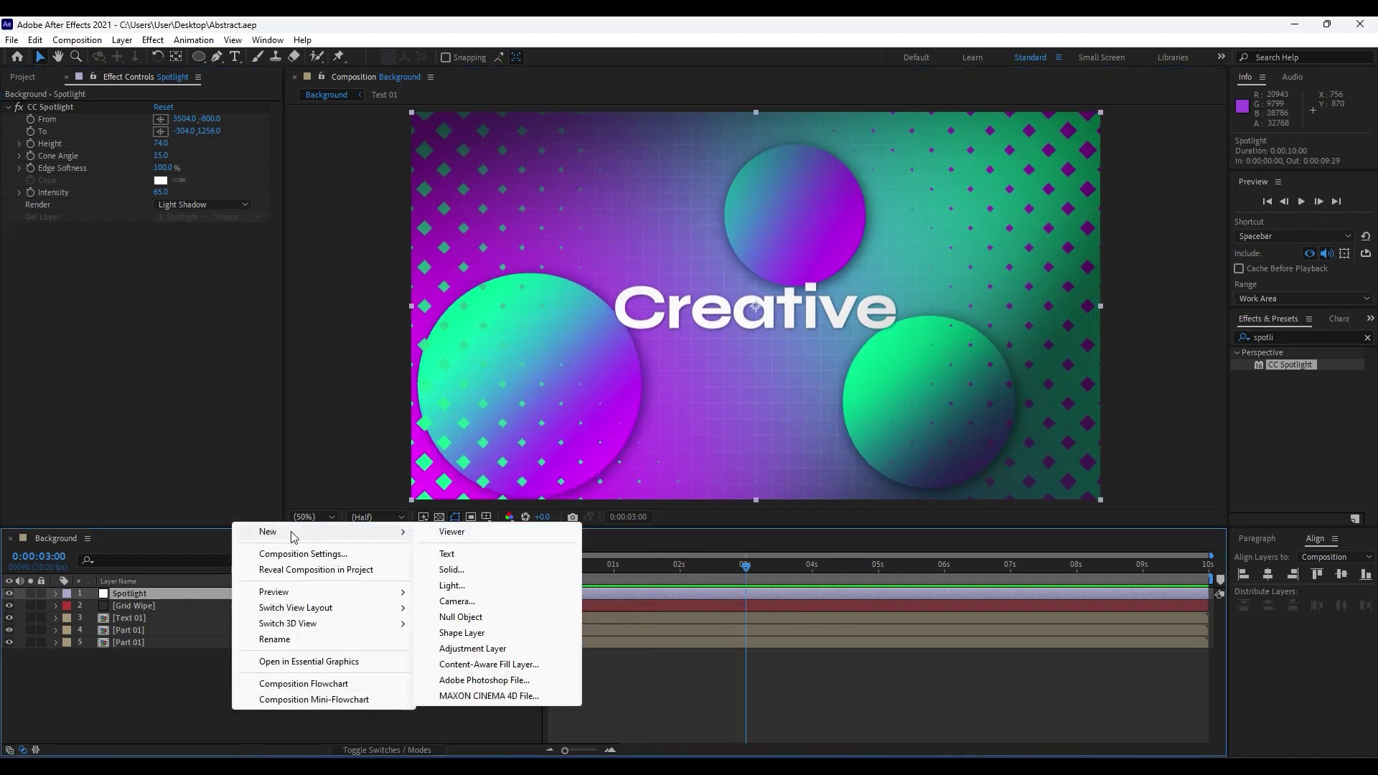
pyautogui.click(474, 566)
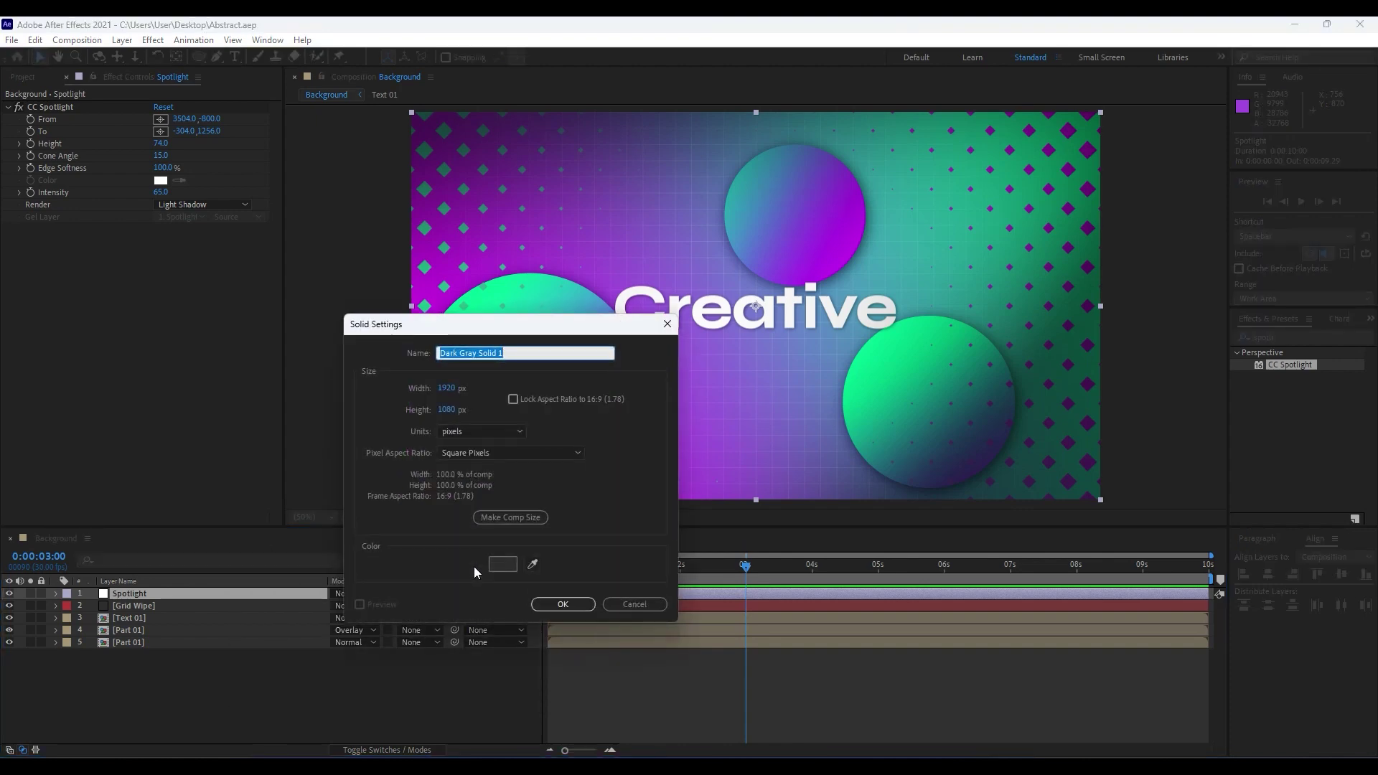
pyautogui.write('Star Burst')
pyautogui.press('Return')
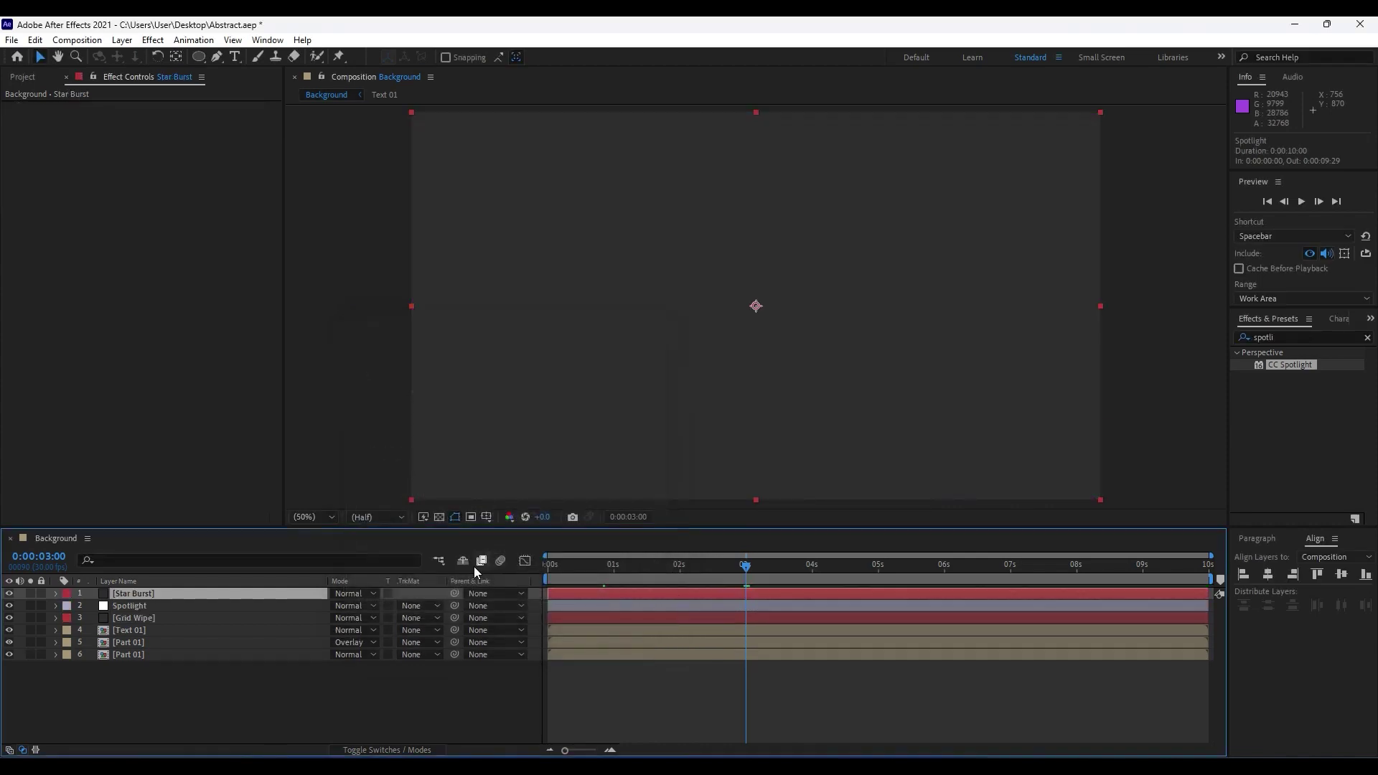
# Step: Apply the CC Star Burst effect to the Star Burst layer
pyautogui.click(1252, 338)
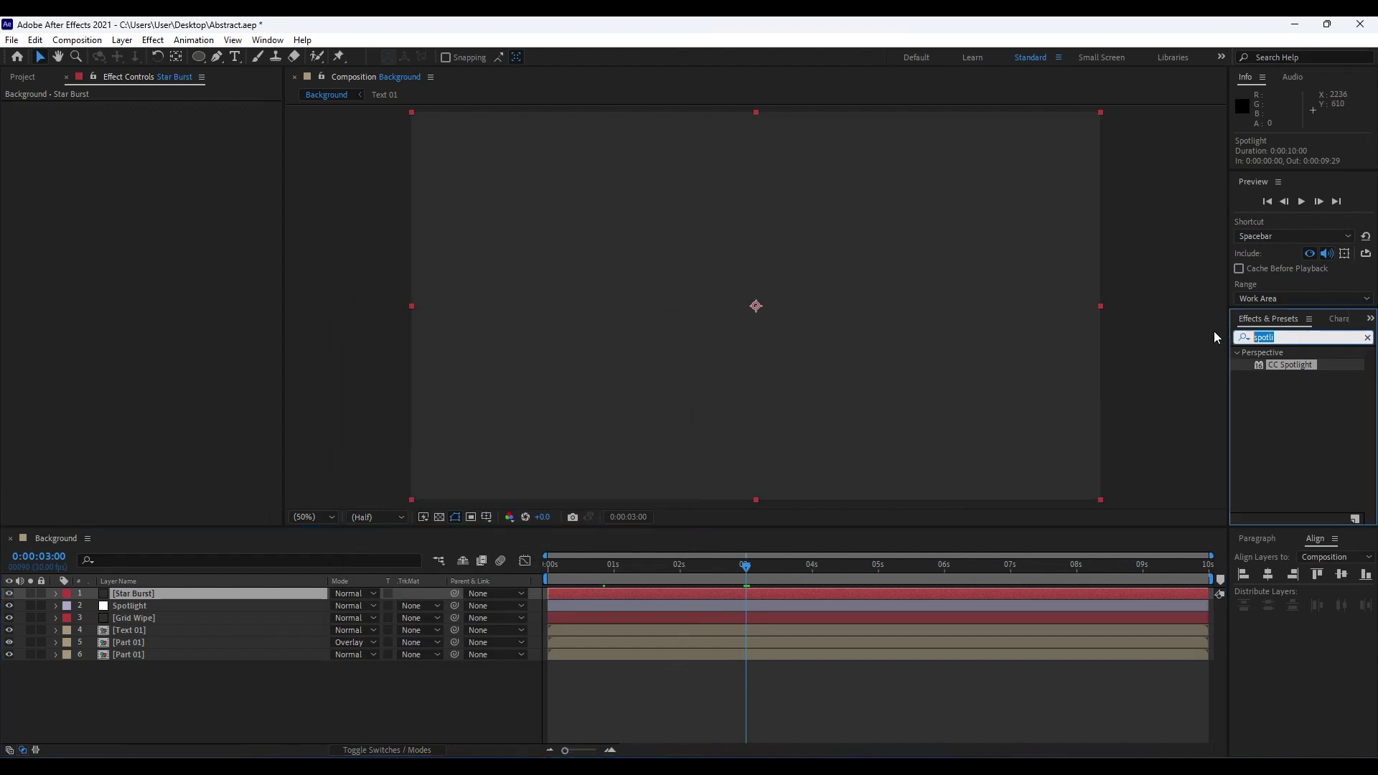
pyautogui.write('s')
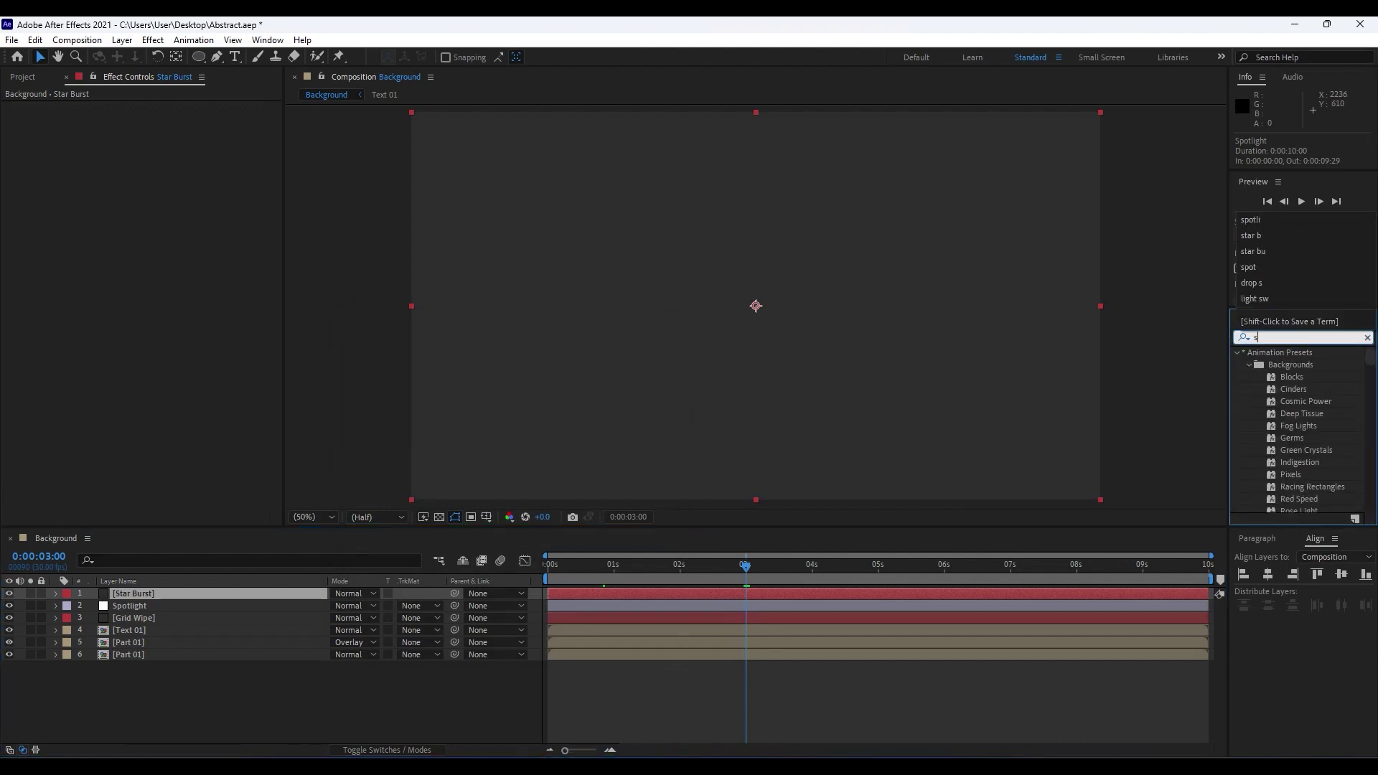
pyautogui.write('tae bur')
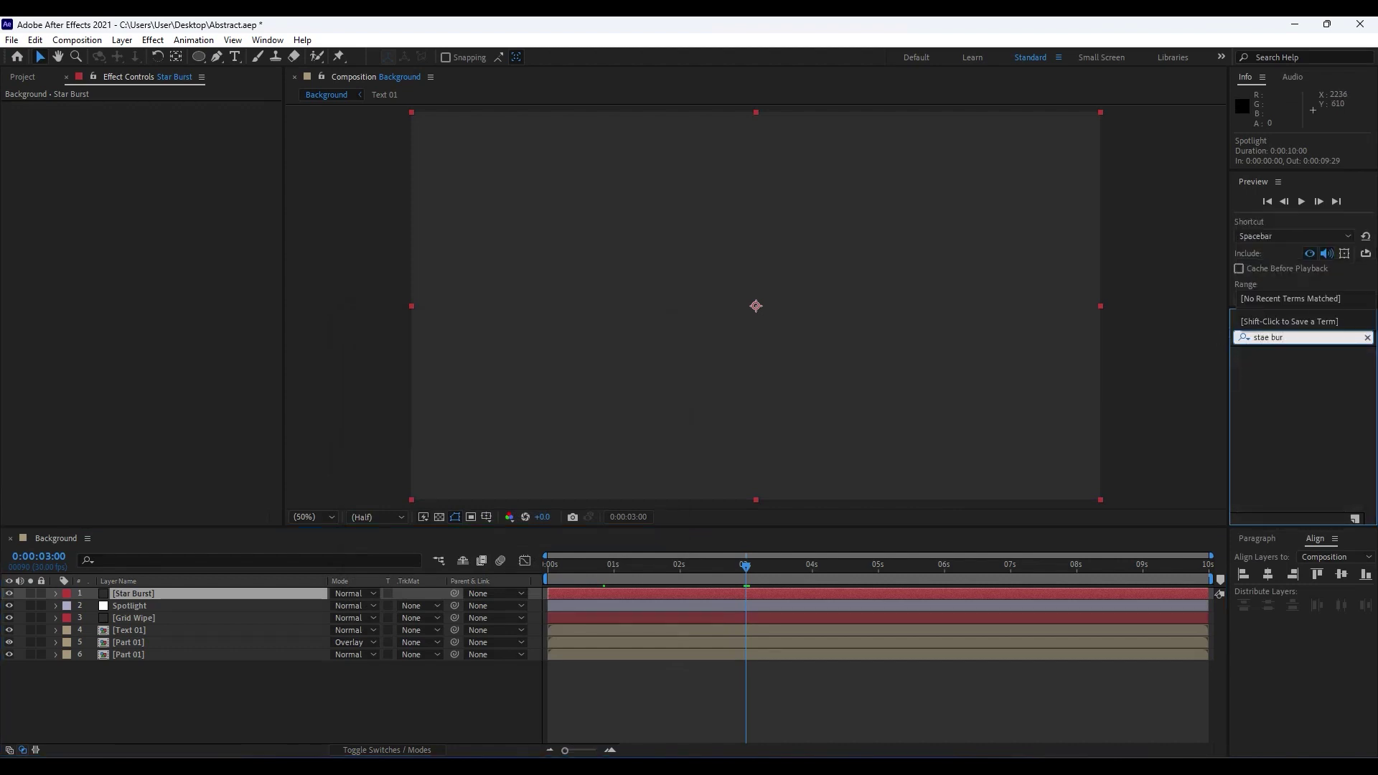
pyautogui.hotkey('ctrl', 'a')
pyautogui.write('star bur')
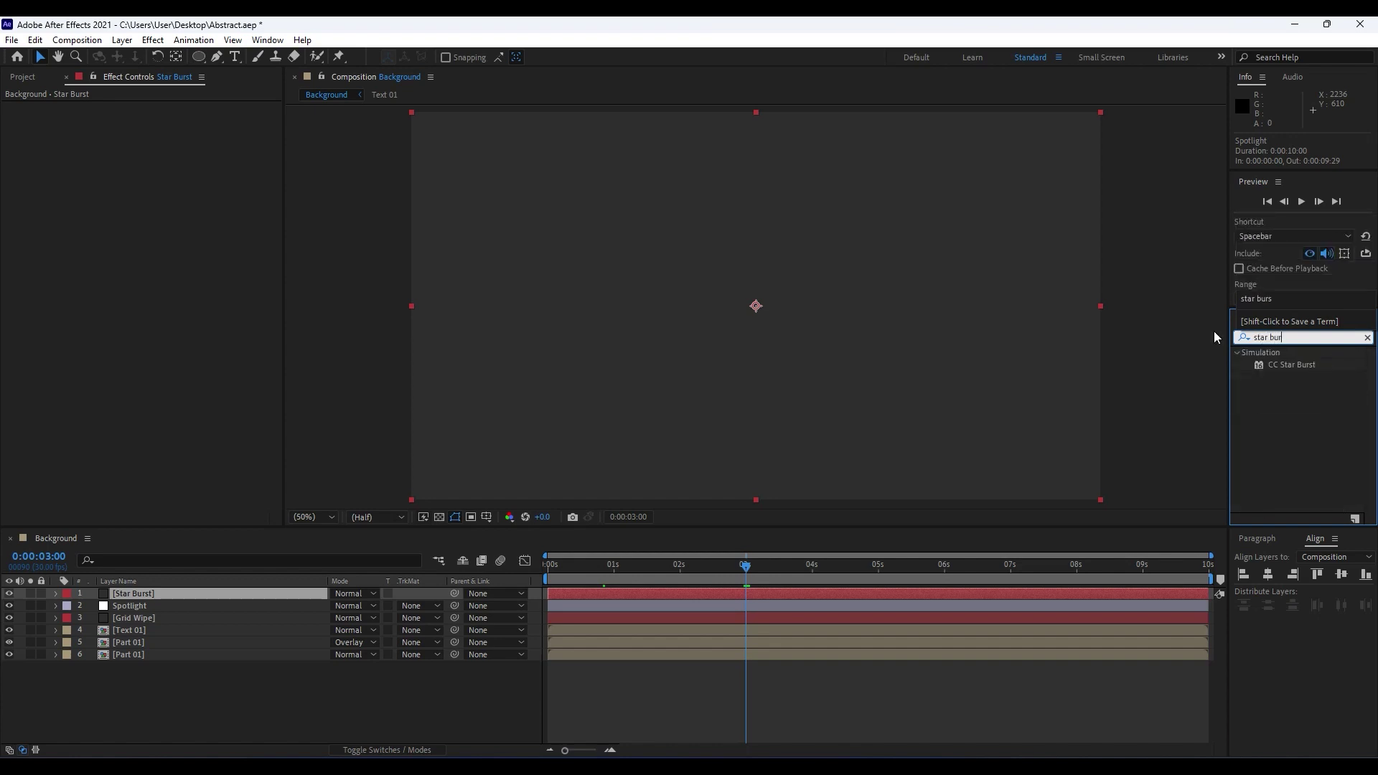
pyautogui.moveTo(1306, 366); pyautogui.dragTo(174, 601)
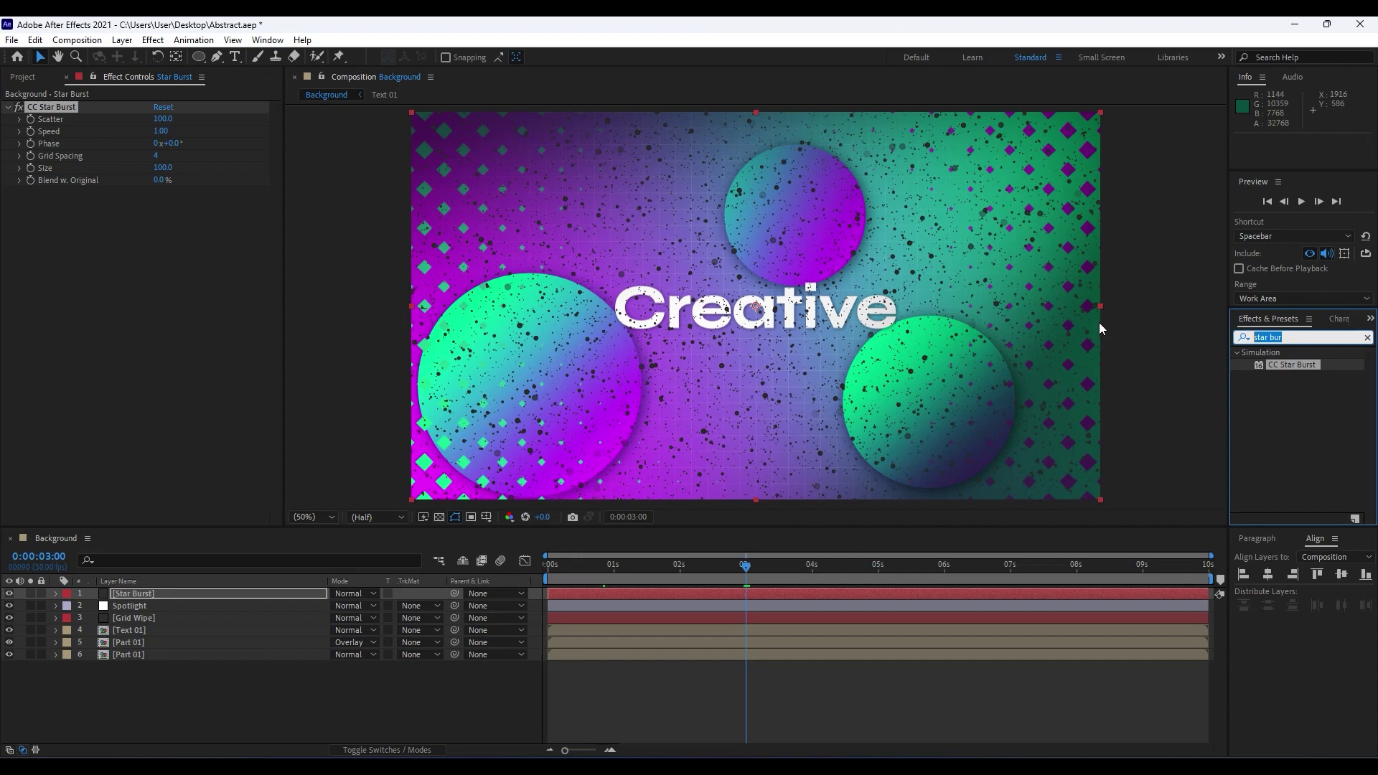
# Step: Add a Fill effect to the Star Burst layer, place it above CC Star Burst, and set its colour to white, FFFFFF
pyautogui.write('fill')
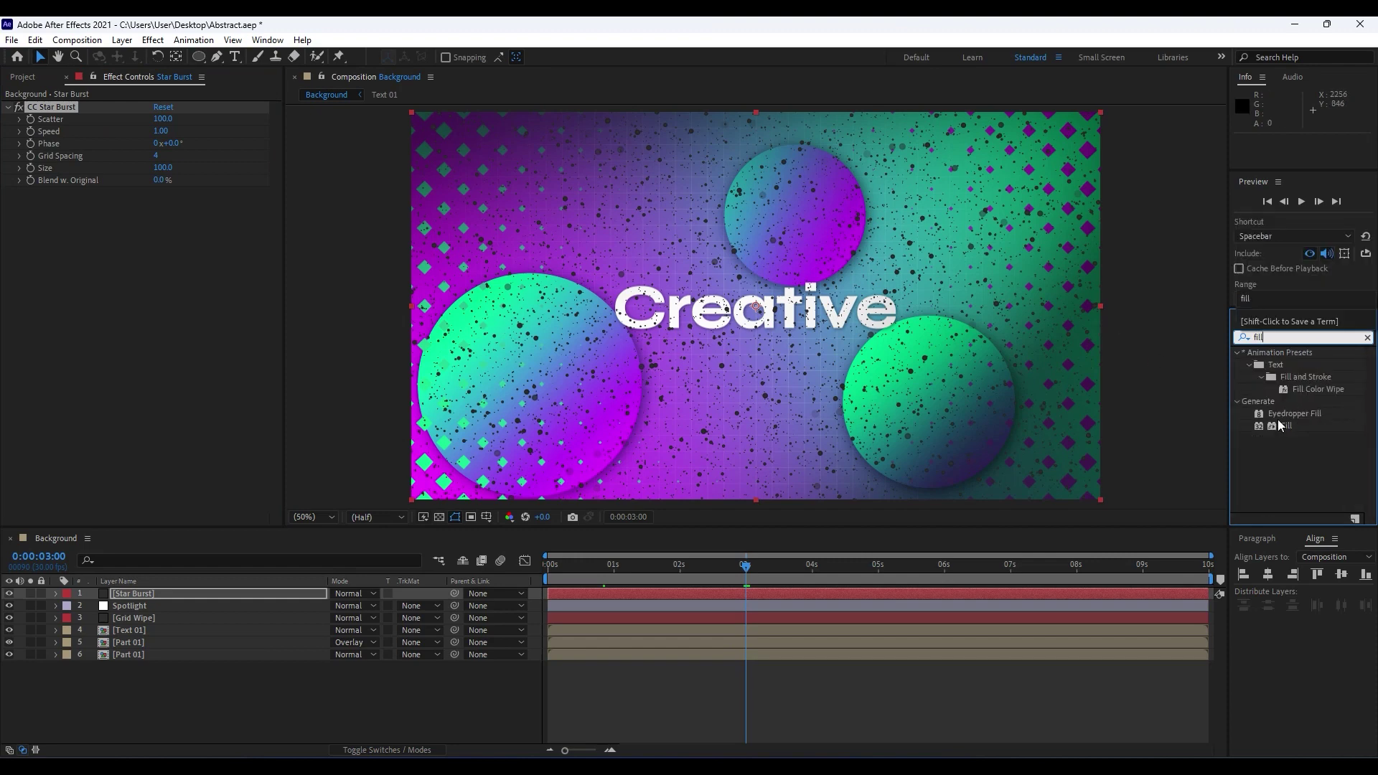
pyautogui.moveTo(1285, 424); pyautogui.dragTo(224, 597)
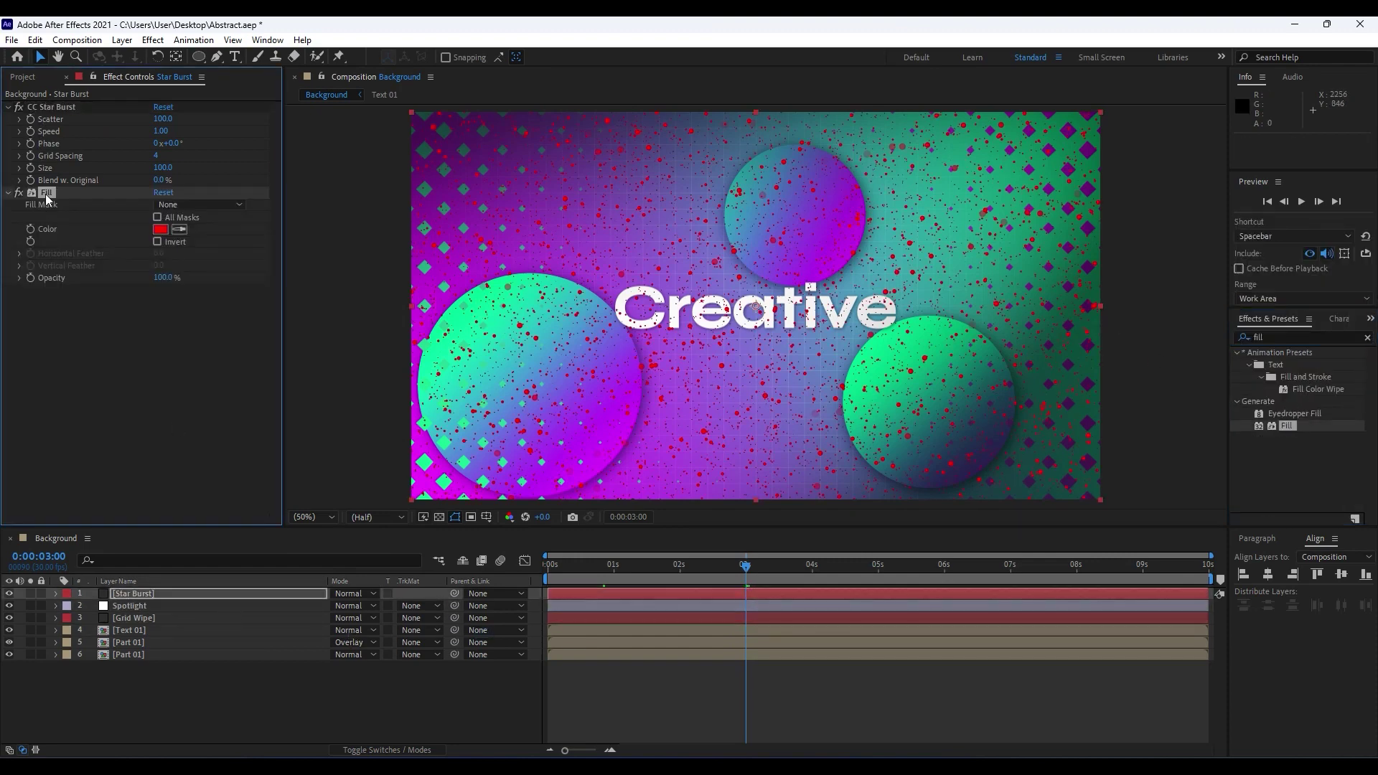
pyautogui.moveTo(45, 194); pyautogui.dragTo(67, 106)
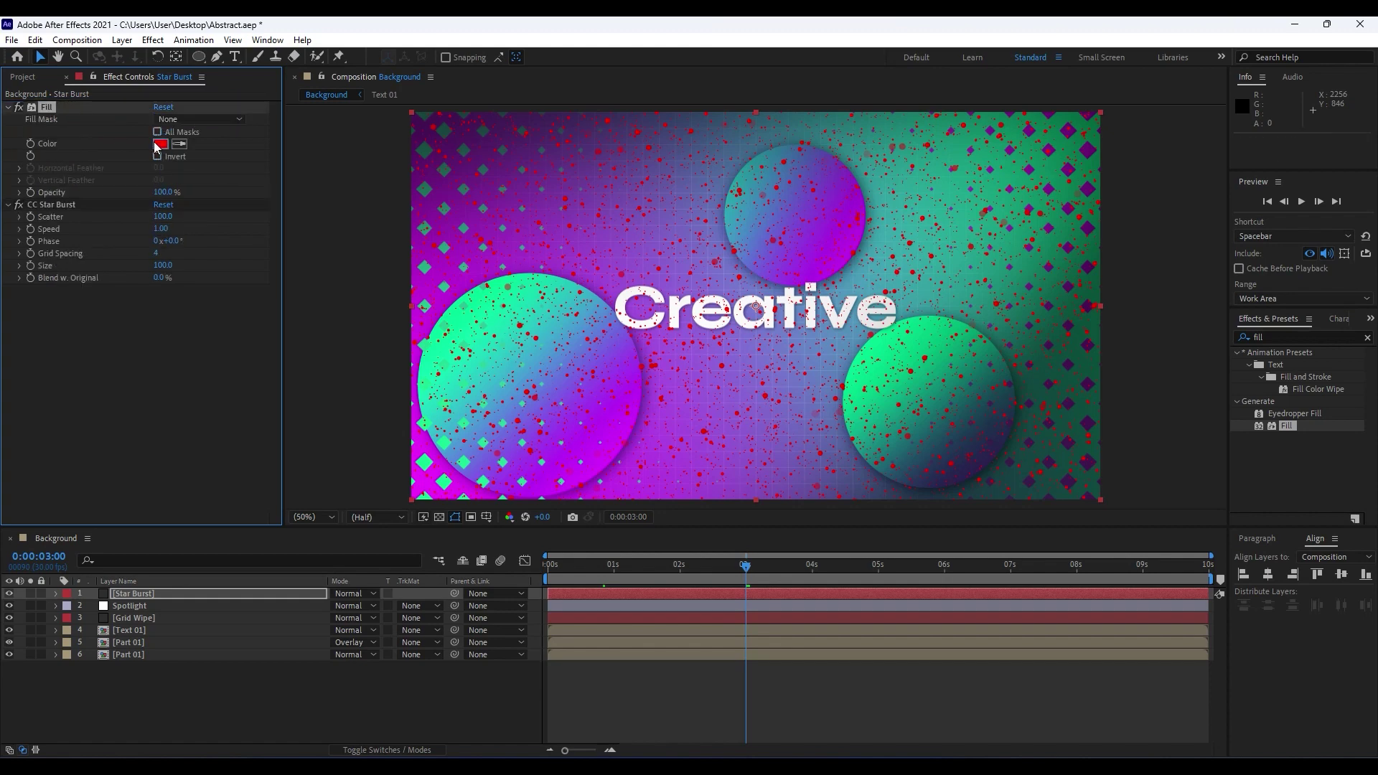
pyautogui.click(158, 146)
pyautogui.write('FFFFFF')
pyautogui.click(646, 498)
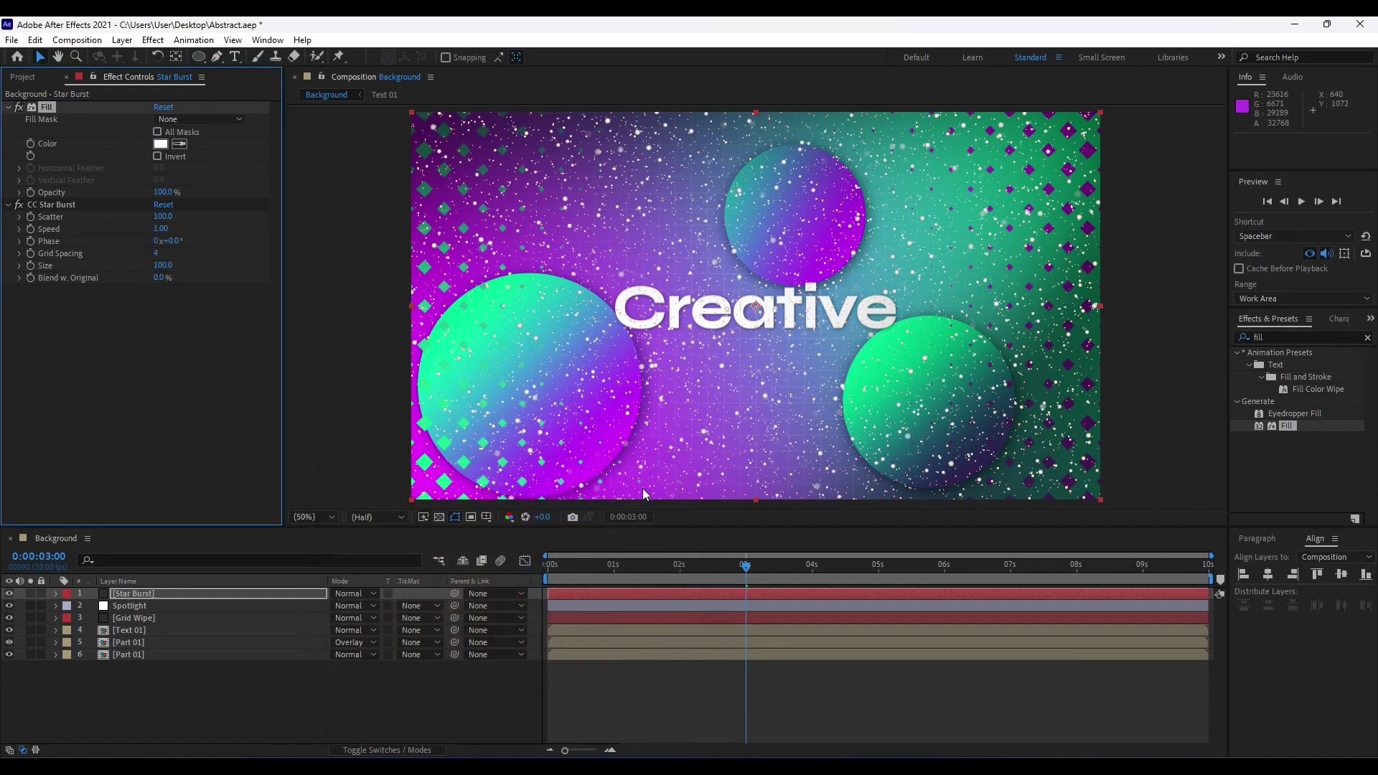
# Step: Set the CC Star Burst Scatter to 500
pyautogui.click(164, 216)
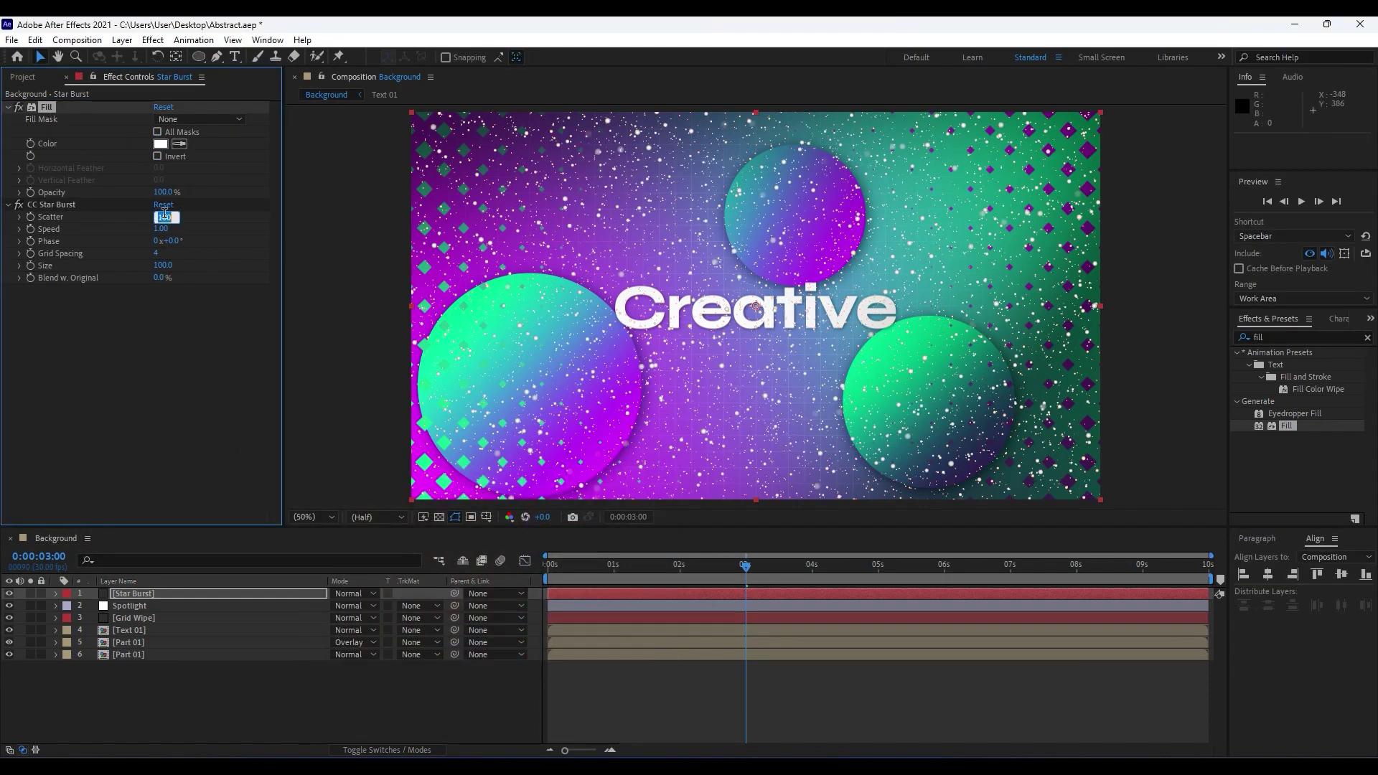
pyautogui.write('400')
pyautogui.press('BackSpace')
pyautogui.press('BackSpace')
pyautogui.press('BackSpace')
pyautogui.write('500')
pyautogui.click(115, 295)
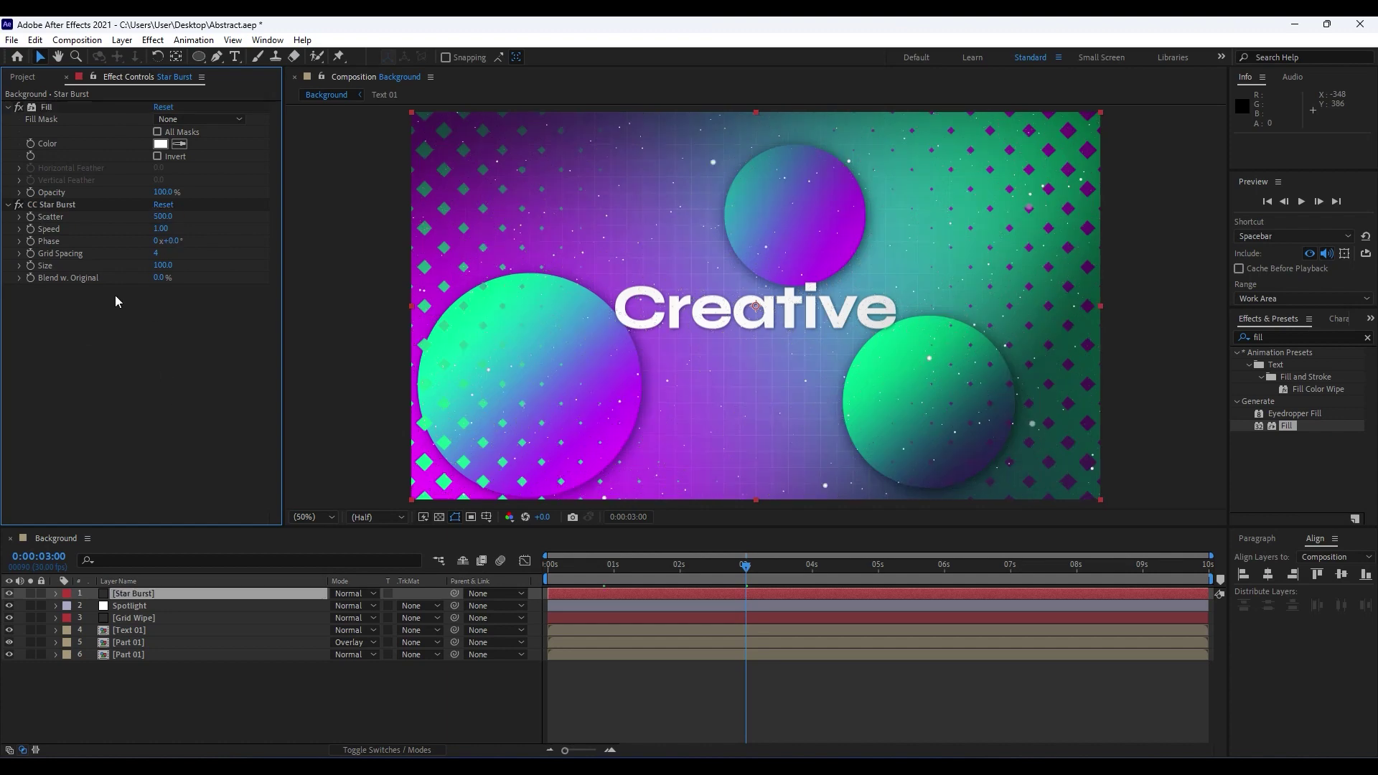
# Step: Lower the star burst's Speed to 0.10, preview the particles, and return the current time to 0:00:00:00
pyautogui.click(160, 229)
pyautogui.write('0.10')
pyautogui.press('Return')
pyautogui.press('space')
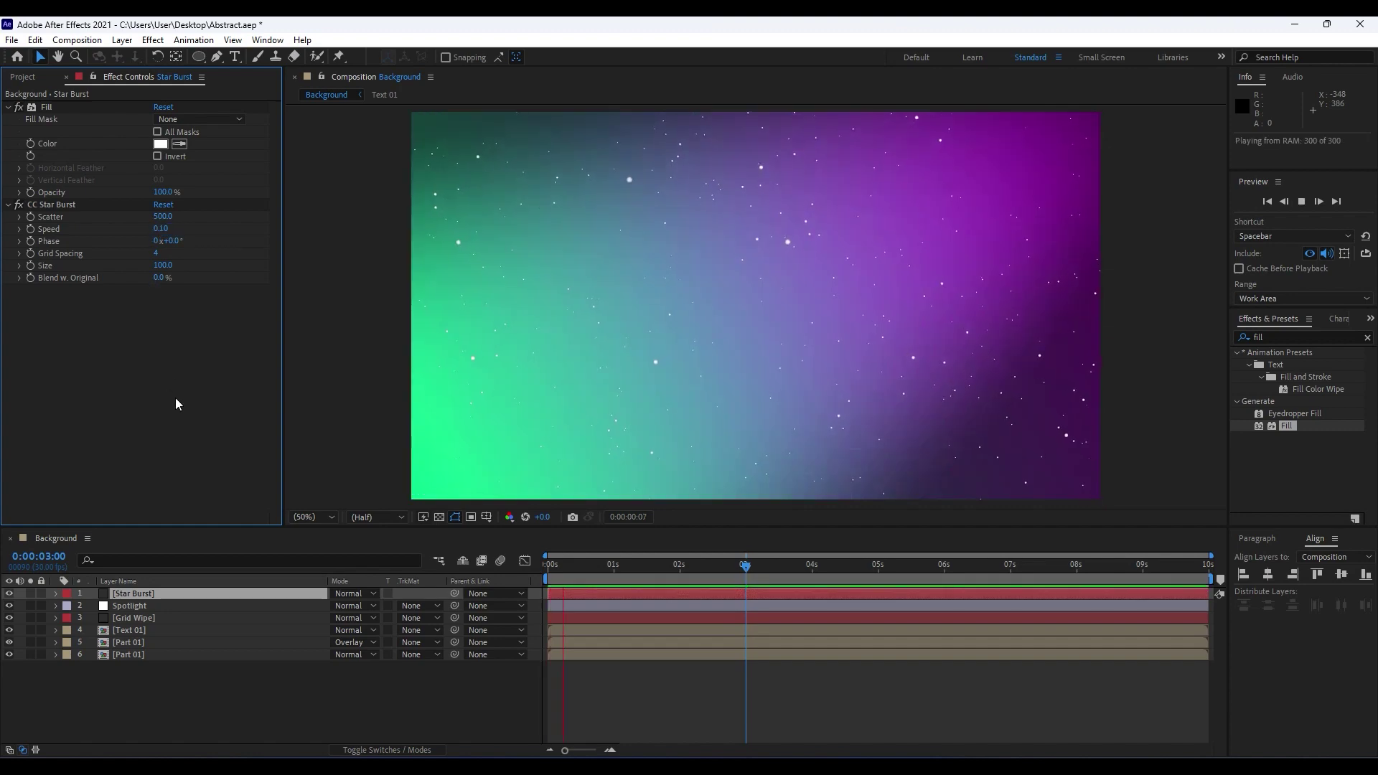
pyautogui.moveTo(584, 564); pyautogui.dragTo(544, 548)
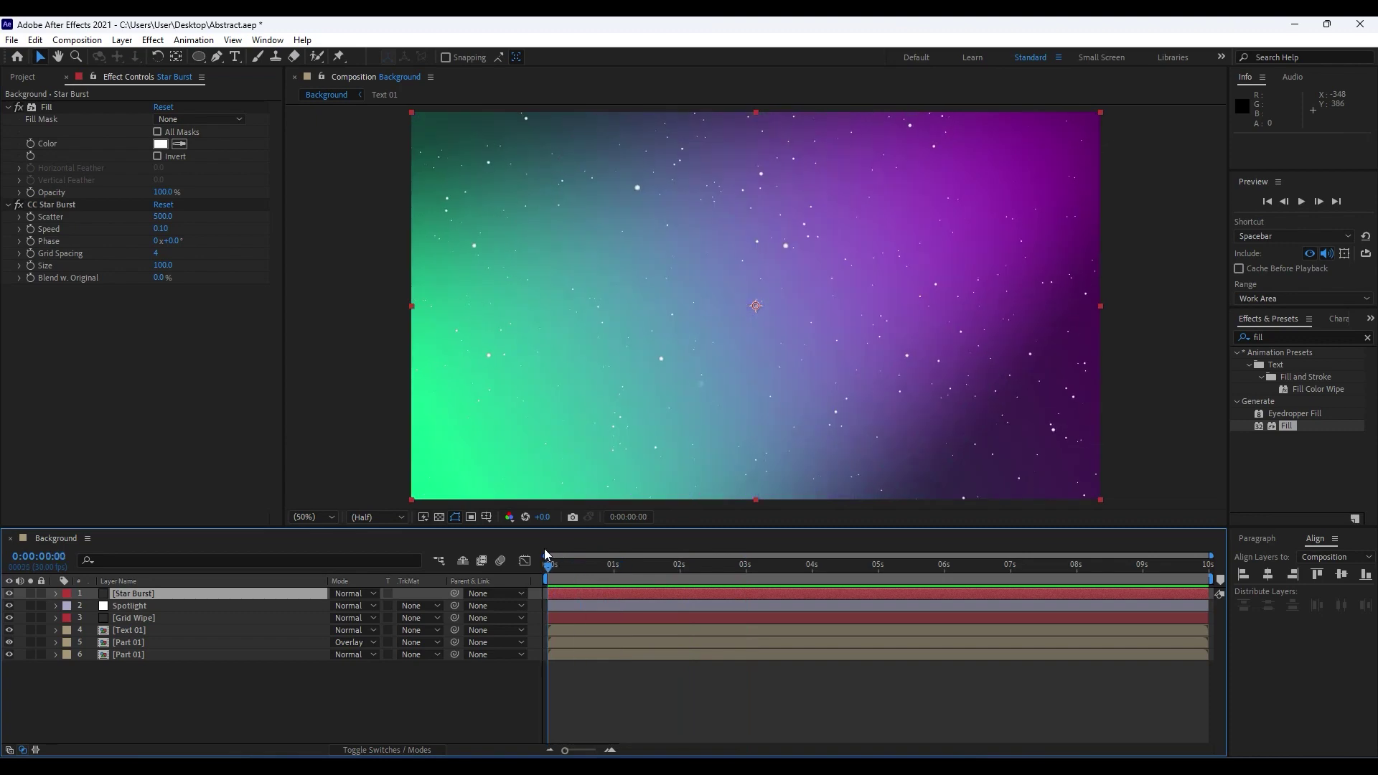
# Step: Duplicate the Grid Wipe layer and place the copy directly above the Star Burst layer
pyautogui.click(149, 620)
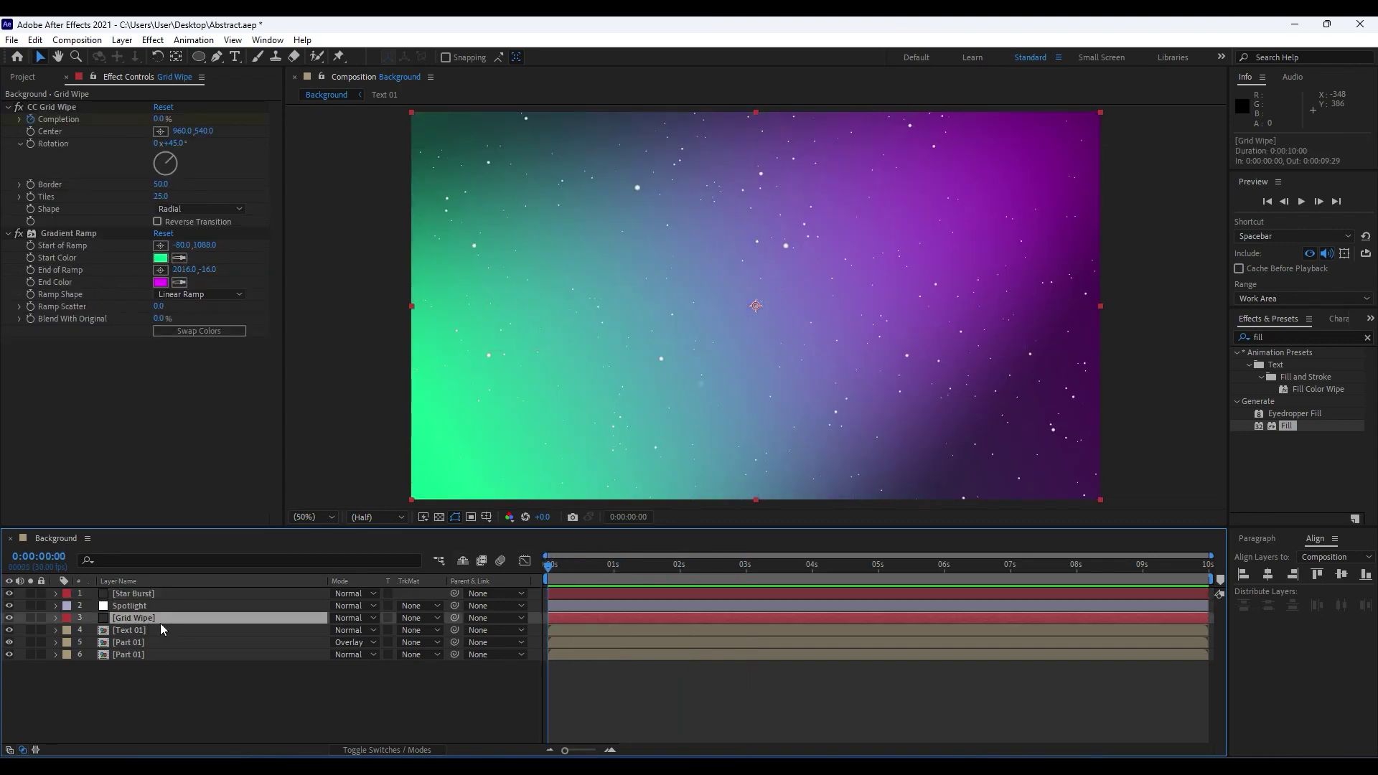
pyautogui.hotkey('ctrl', 'd')
pyautogui.moveTo(143, 618); pyautogui.dragTo(165, 590)
# Step: Set the Star Burst layer's track matte to Alpha Inverted Matte of Grid Wipe, preview it, and move the current time to 0:00:03:00
pyautogui.click(141, 608)
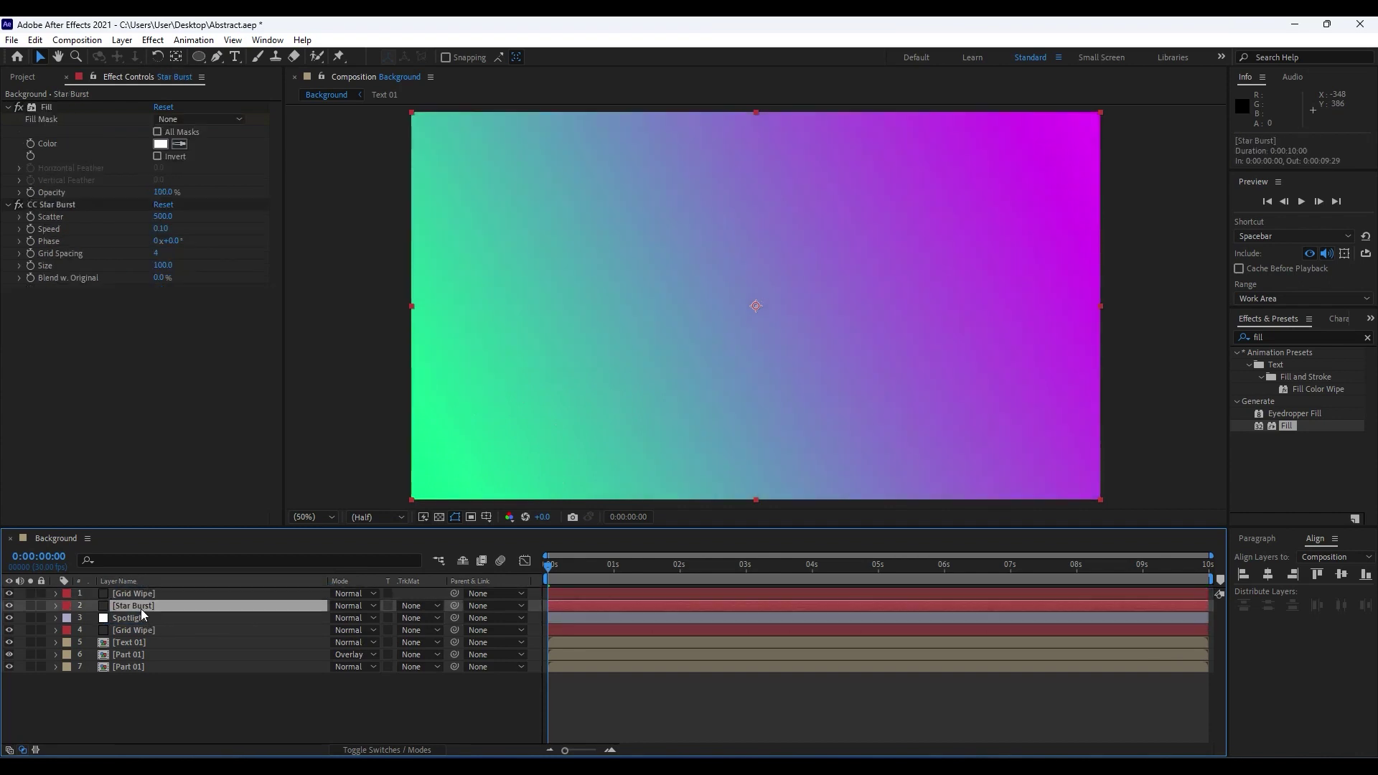
pyautogui.click(421, 606)
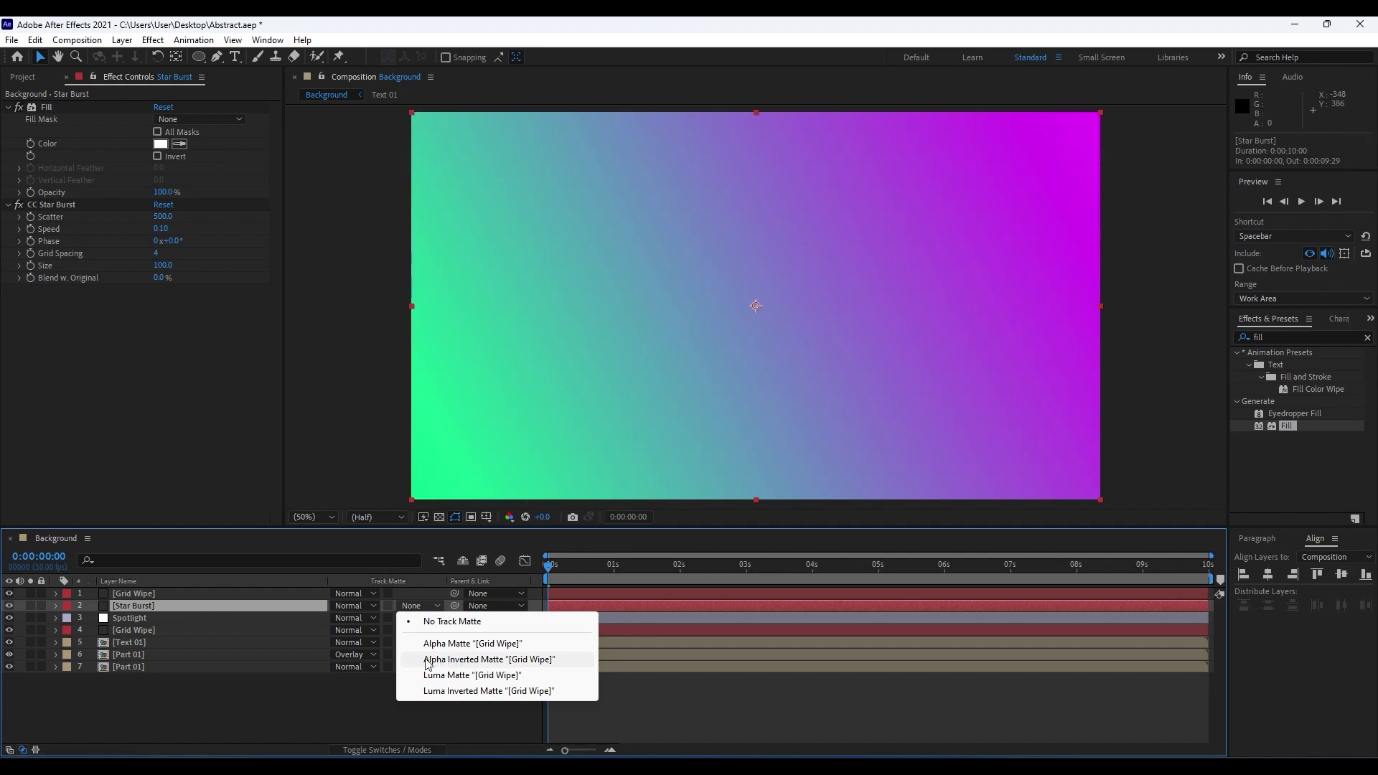
pyautogui.click(486, 659)
pyautogui.press('space')
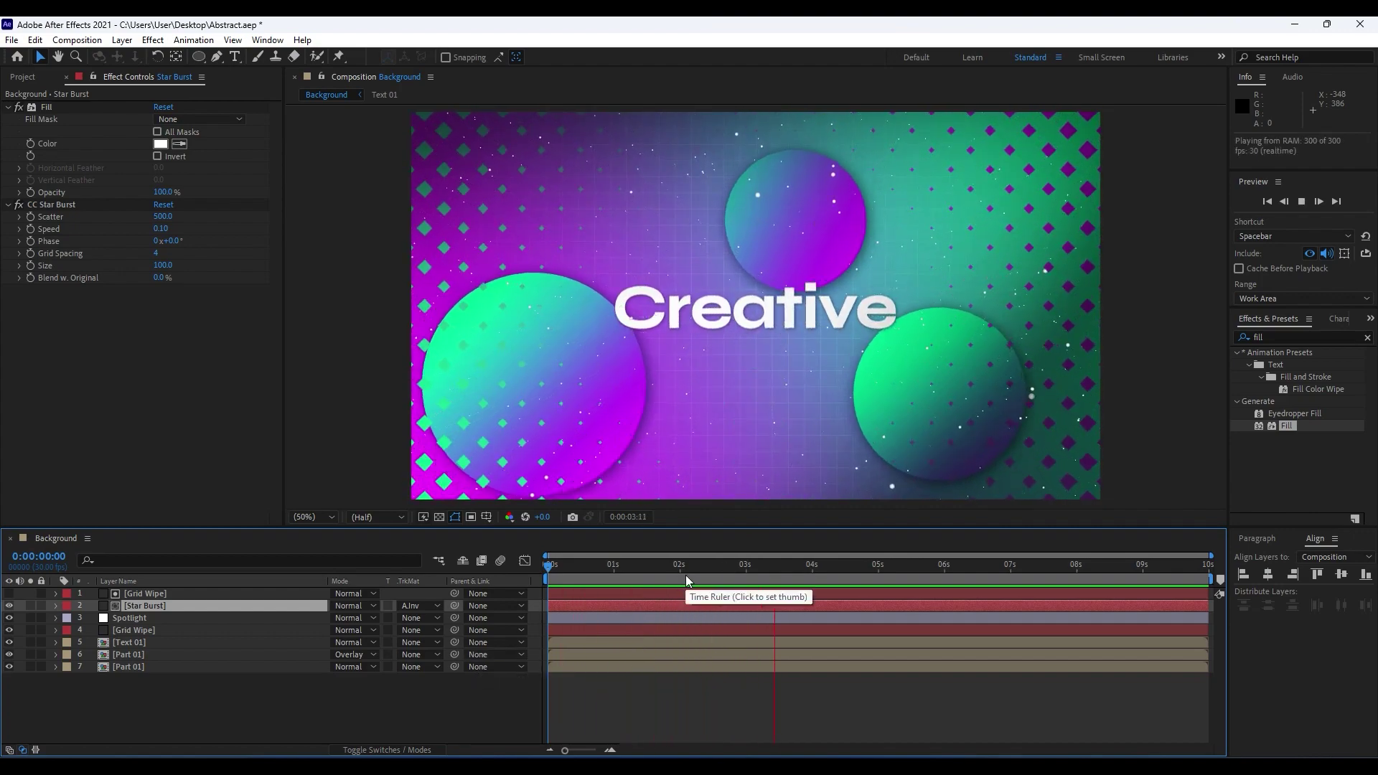
pyautogui.click(746, 567)
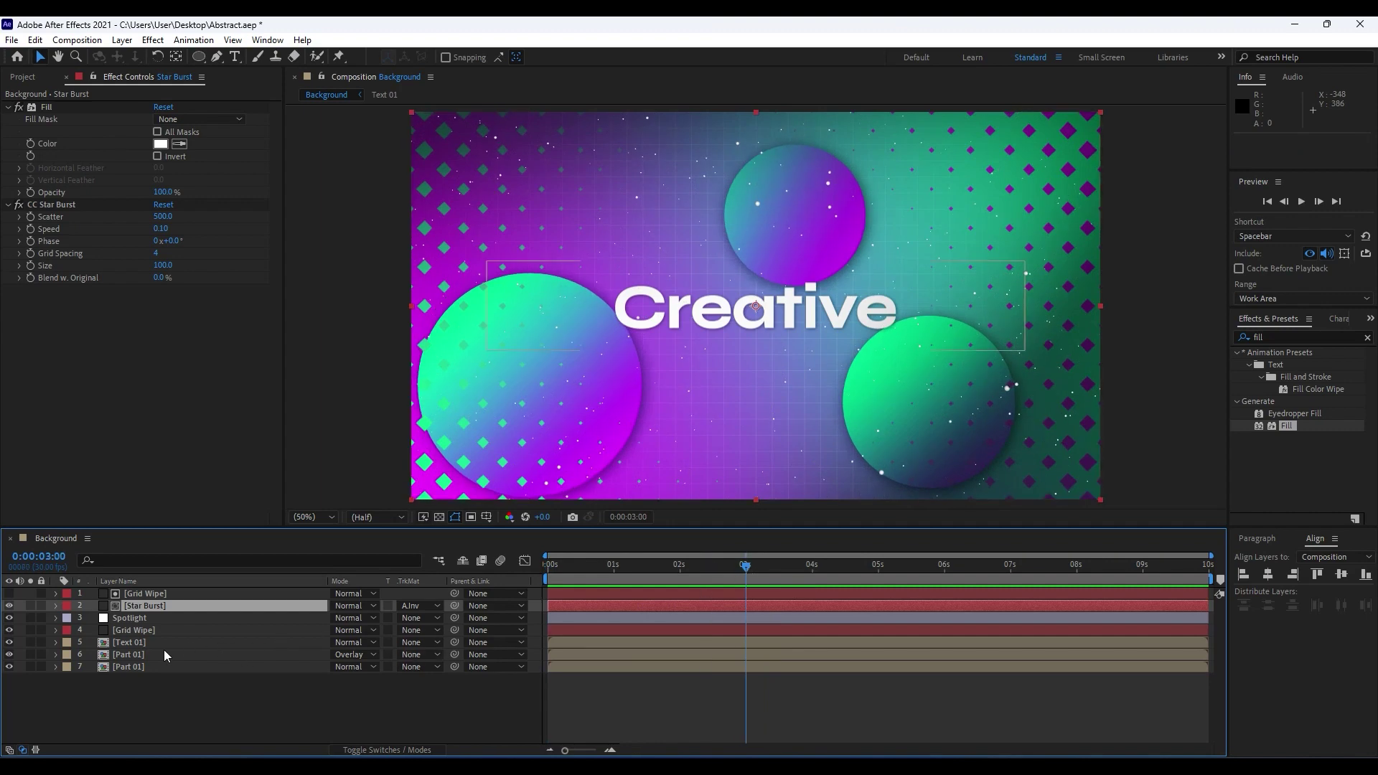
# Step: In the Part 01 composition, move Circle 03 by about -22, -50 px and Circle 02 by about 26, -80 px
pyautogui.doubleClick(163, 650)
pyautogui.click(141, 594)
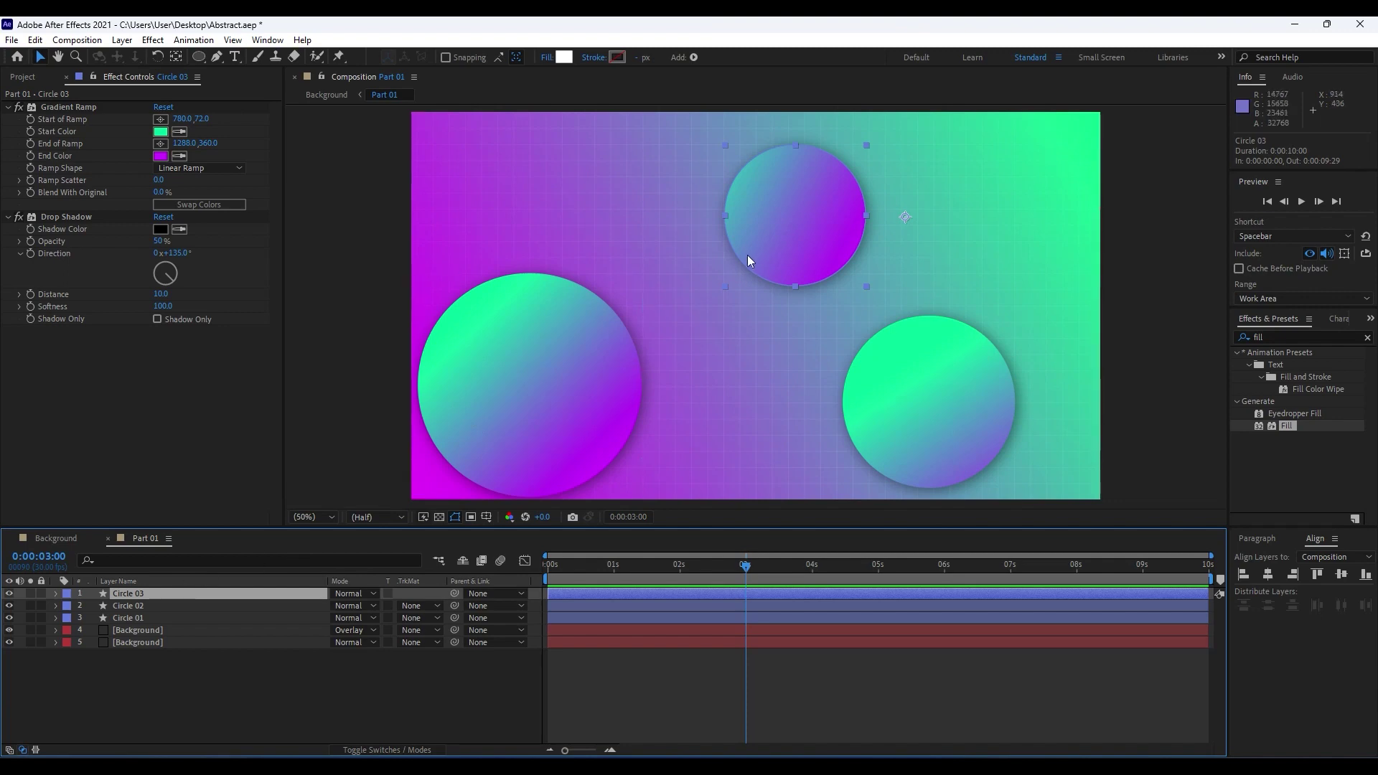
pyautogui.moveTo(795, 218); pyautogui.dragTo(786, 200)
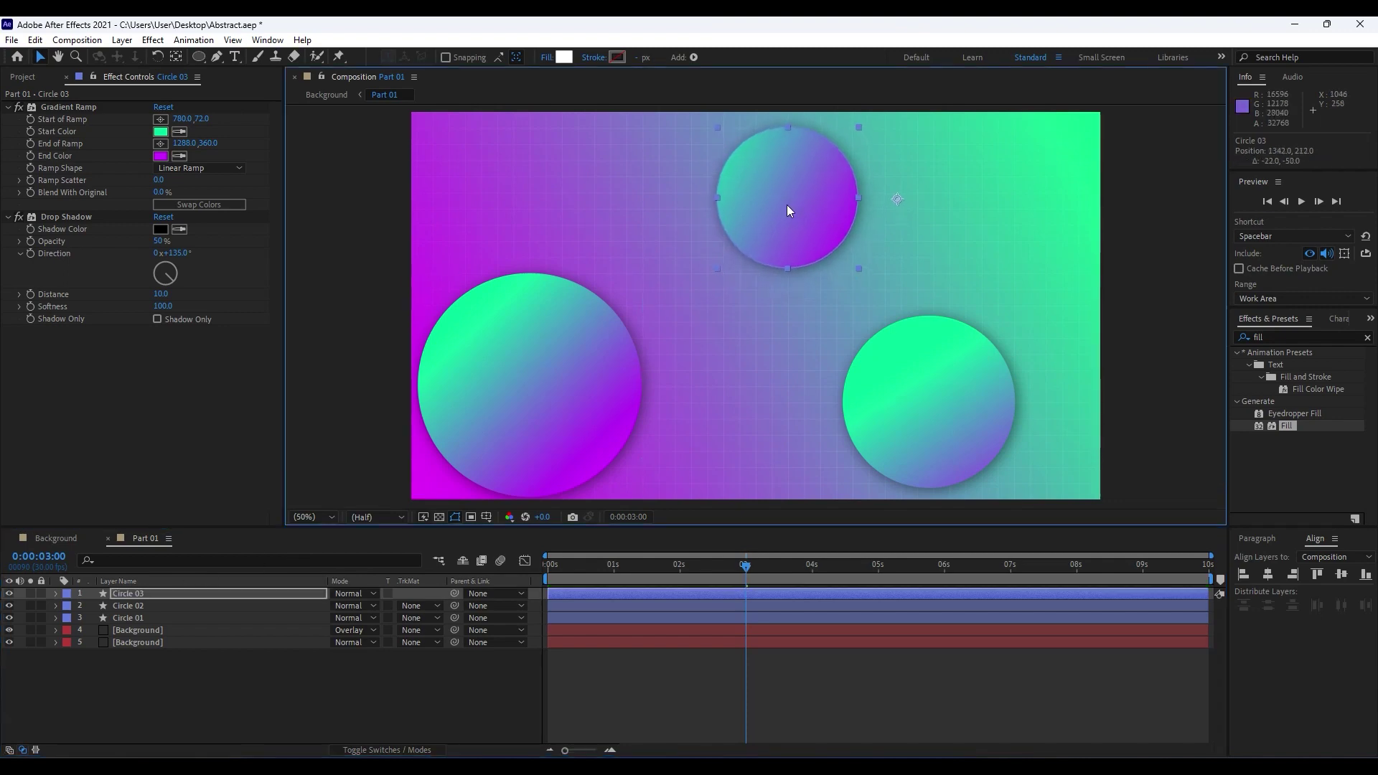
pyautogui.click(138, 610)
pyautogui.moveTo(950, 408); pyautogui.dragTo(960, 378)
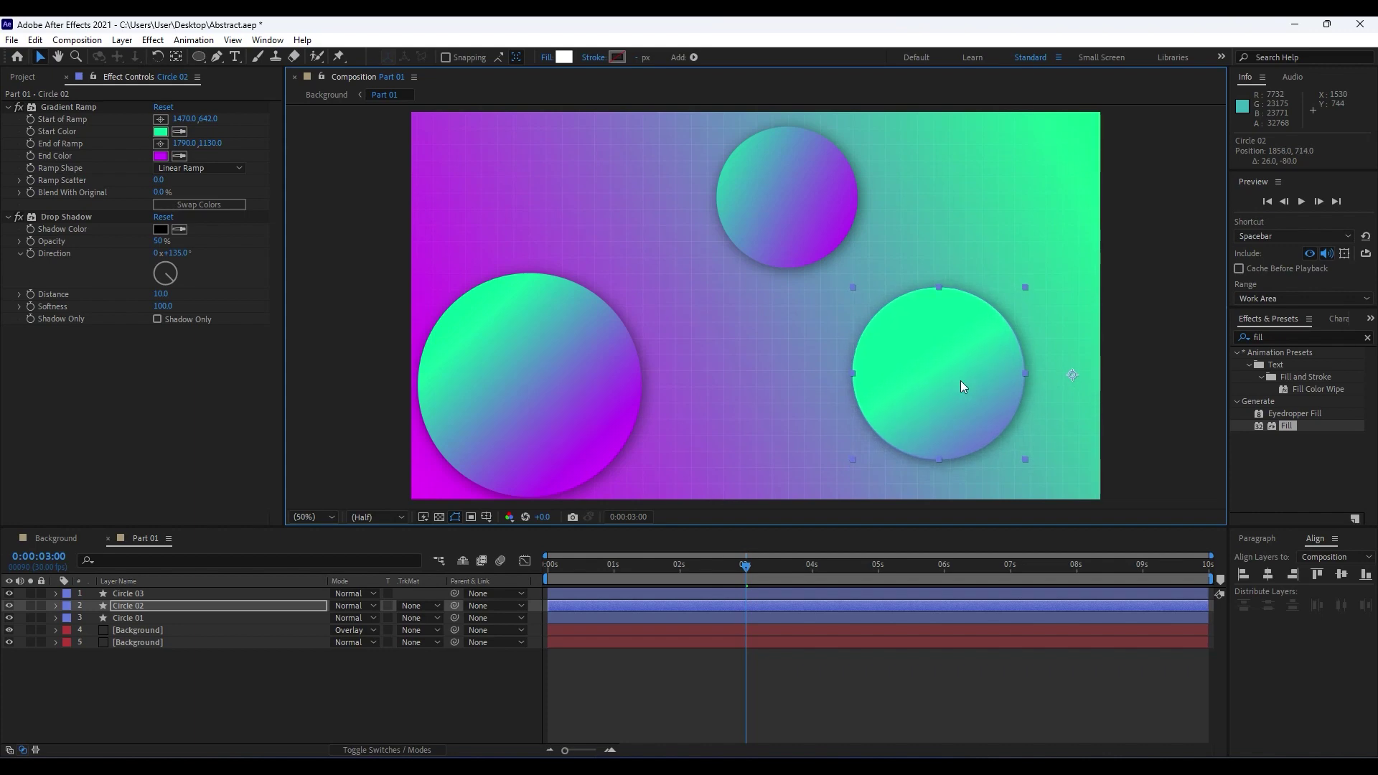
# Step: Preview the repositioned circles in the Background composition
pyautogui.click(73, 539)
pyautogui.press('space')
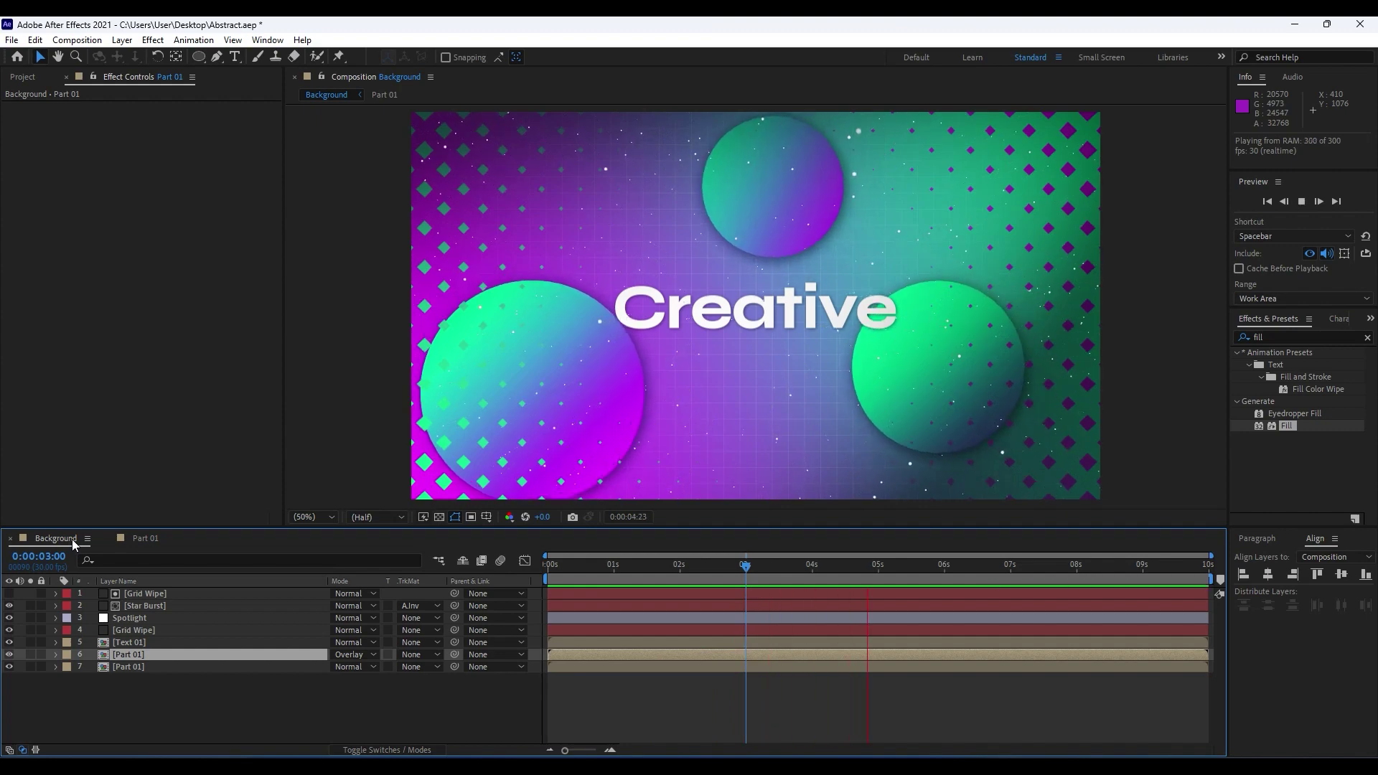
pyautogui.click(660, 564)
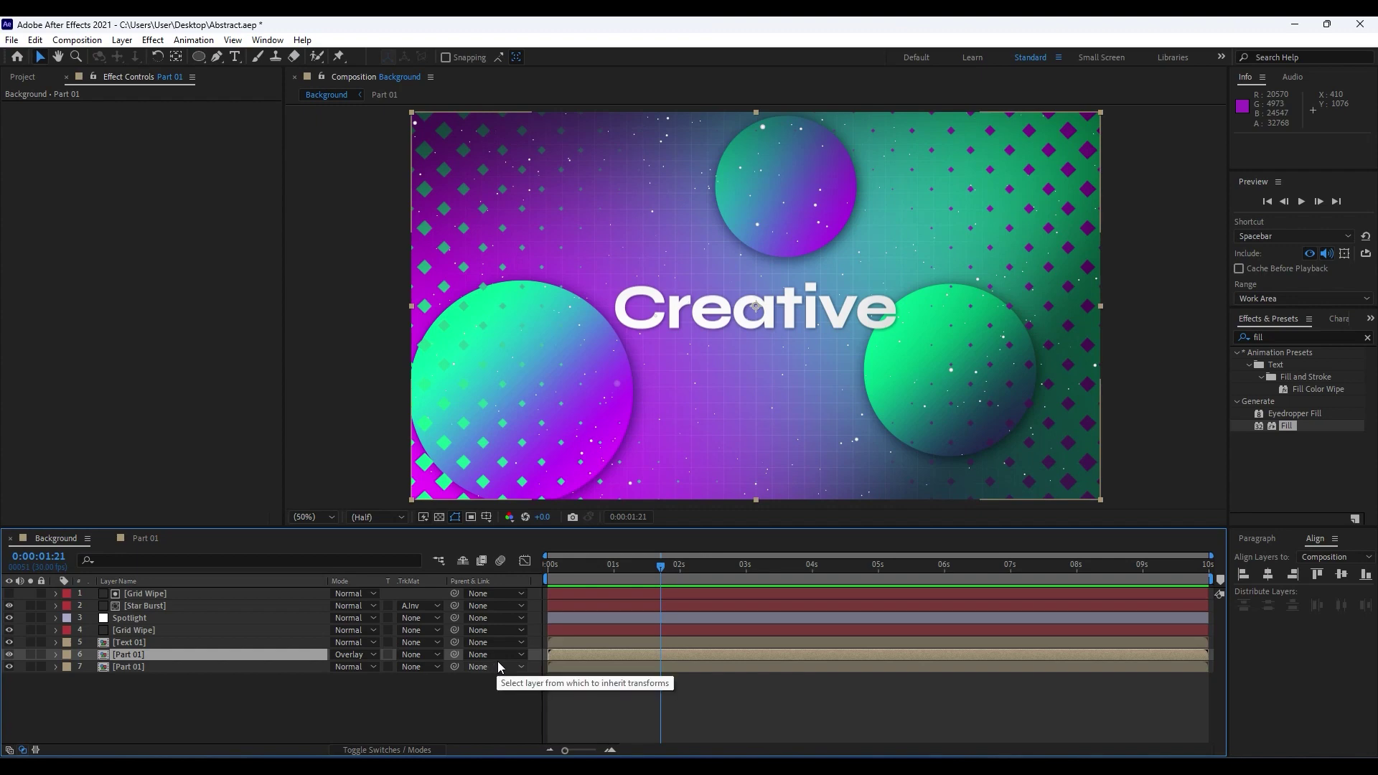
# Step: Delay the Text 01 layer in the Background composition so that it starts at 0:00:00:05
pyautogui.moveTo(549, 574); pyautogui.dragTo(587, 575)
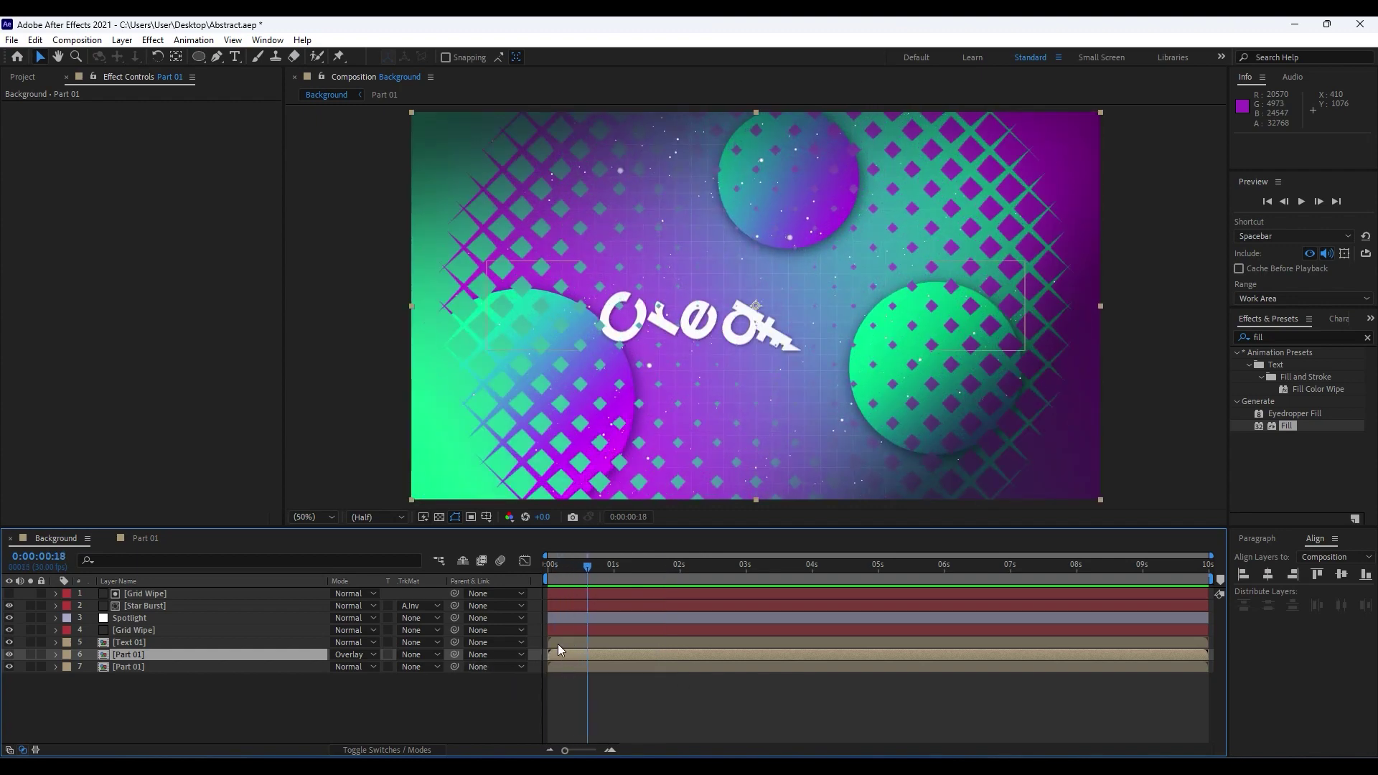
pyautogui.moveTo(558, 644); pyautogui.dragTo(568, 644)
pyautogui.press('space')
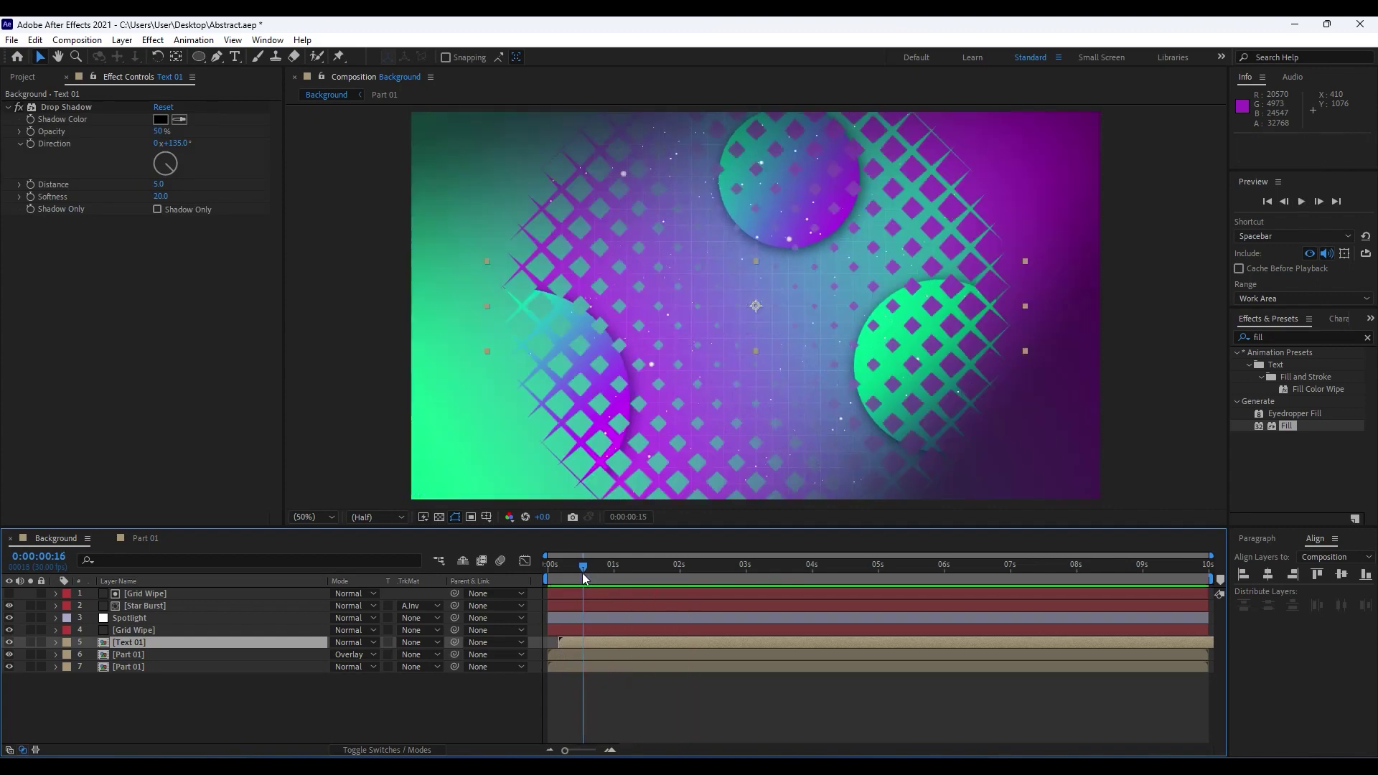
# Step: In the Text 01 composition, move the Creative text's last Rotation keyframe to 0:00:01:03, and preview the animation in the Background composition
pyautogui.doubleClick(147, 646)
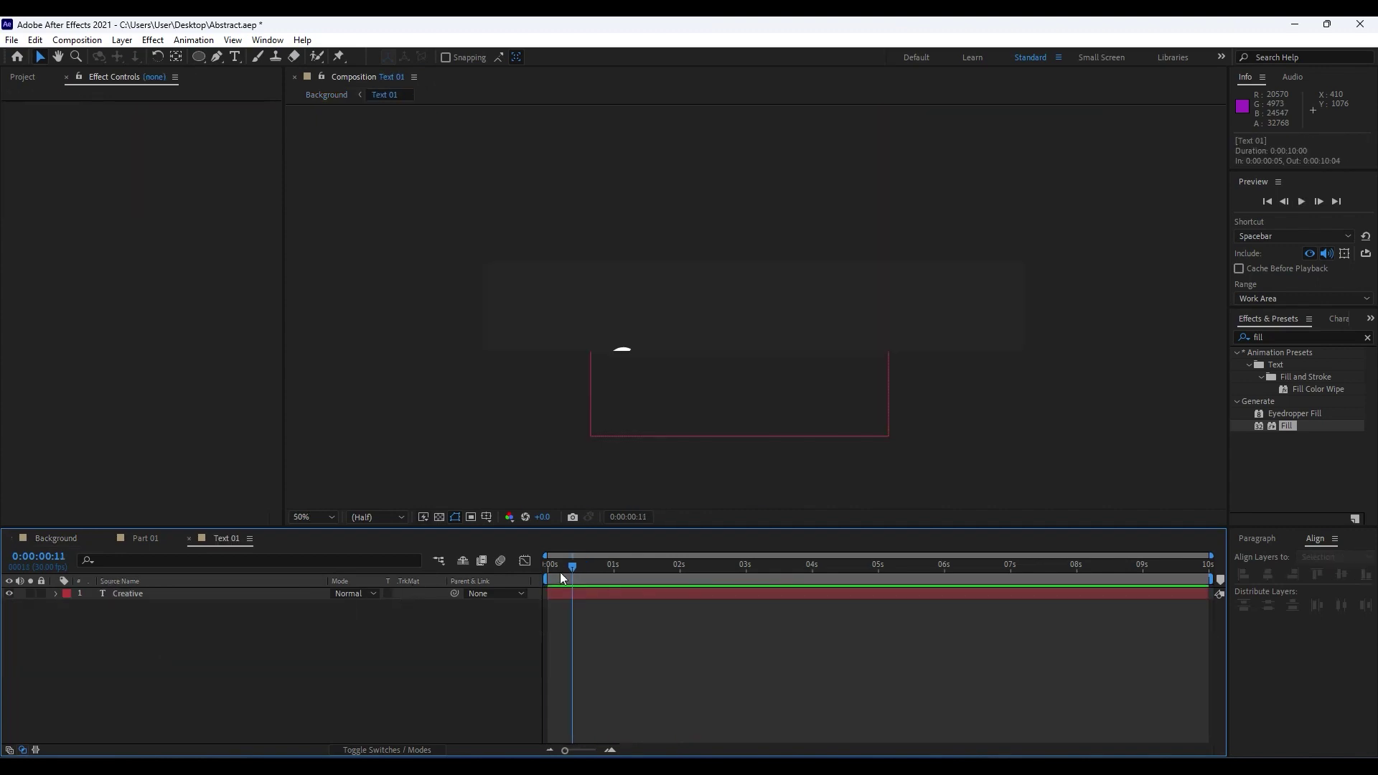
pyautogui.moveTo(561, 574); pyautogui.dragTo(656, 569)
pyautogui.click(120, 593)
pyautogui.press('u')
pyautogui.press('u')
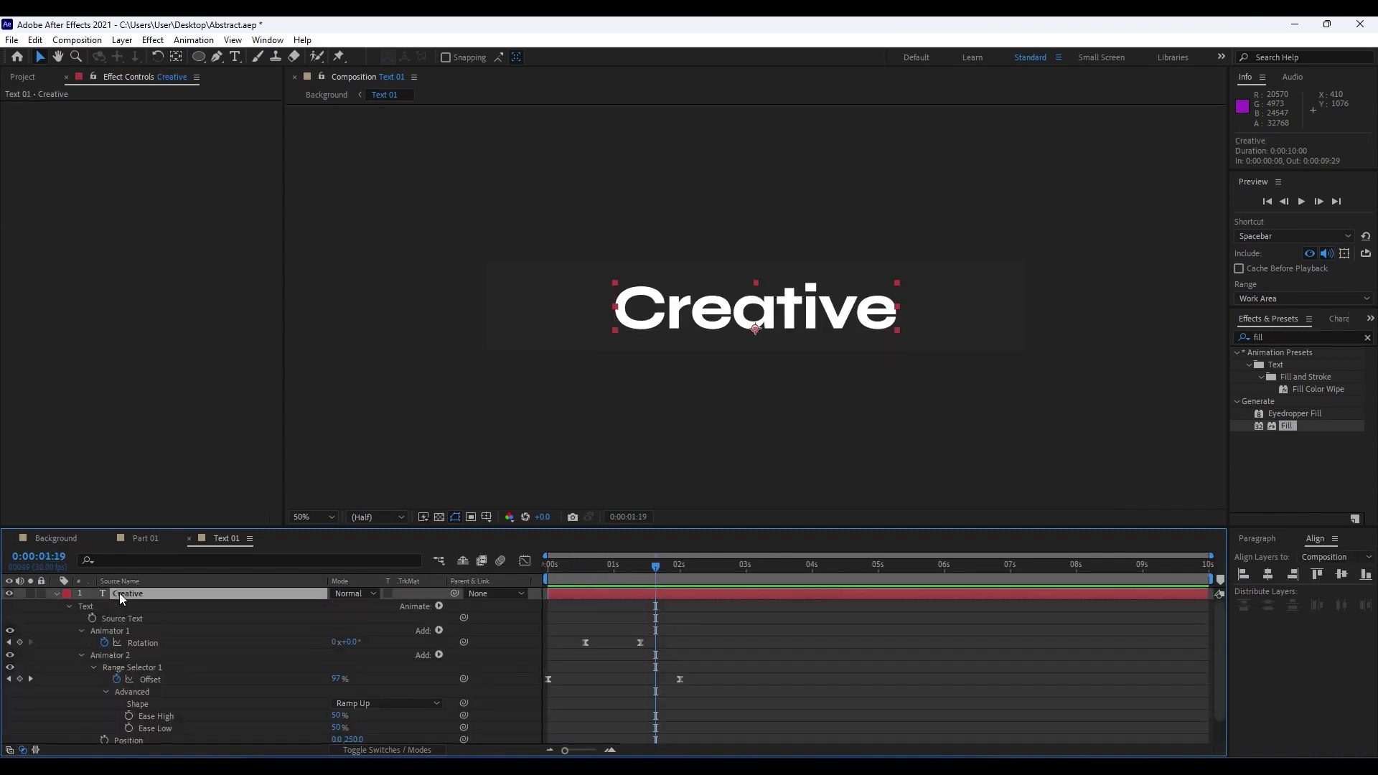
pyautogui.moveTo(638, 646); pyautogui.dragTo(618, 646)
pyautogui.press('space')
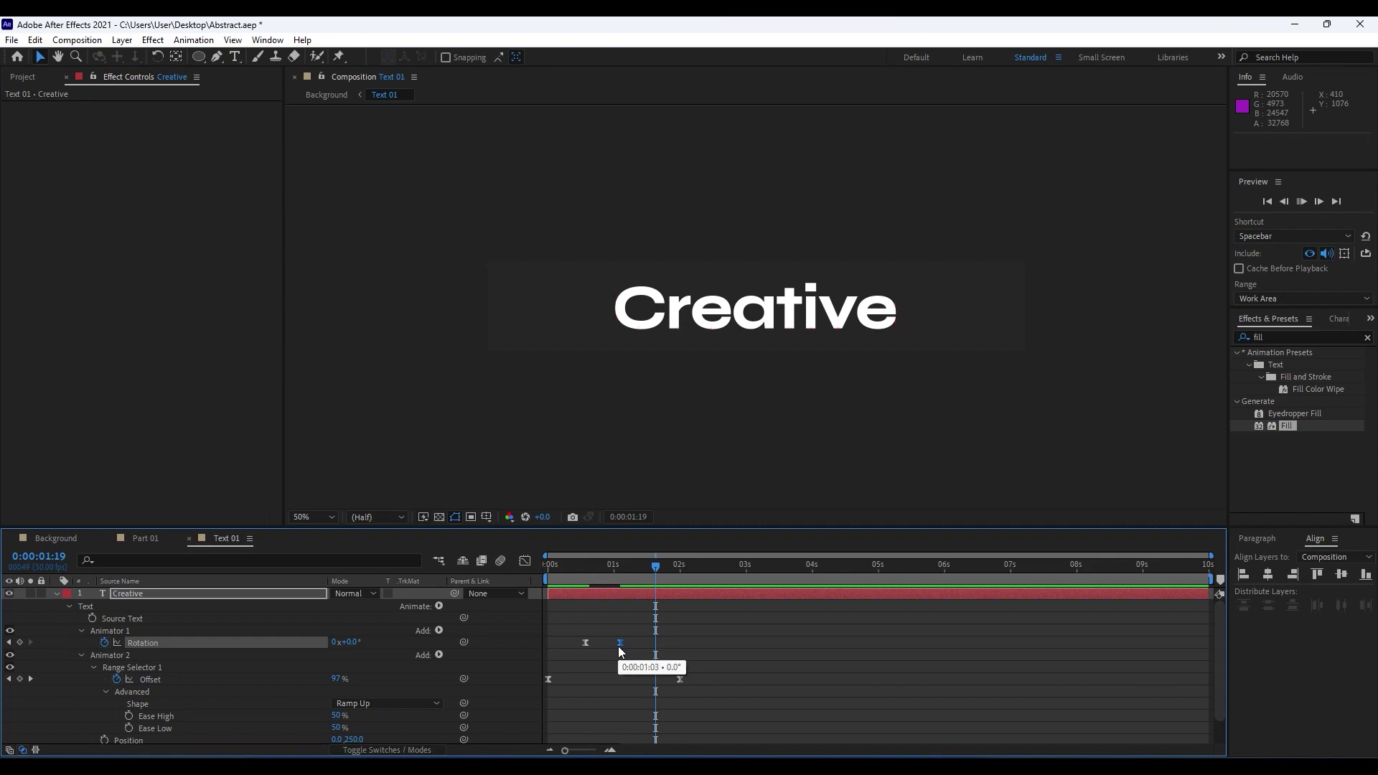
pyautogui.click(66, 544)
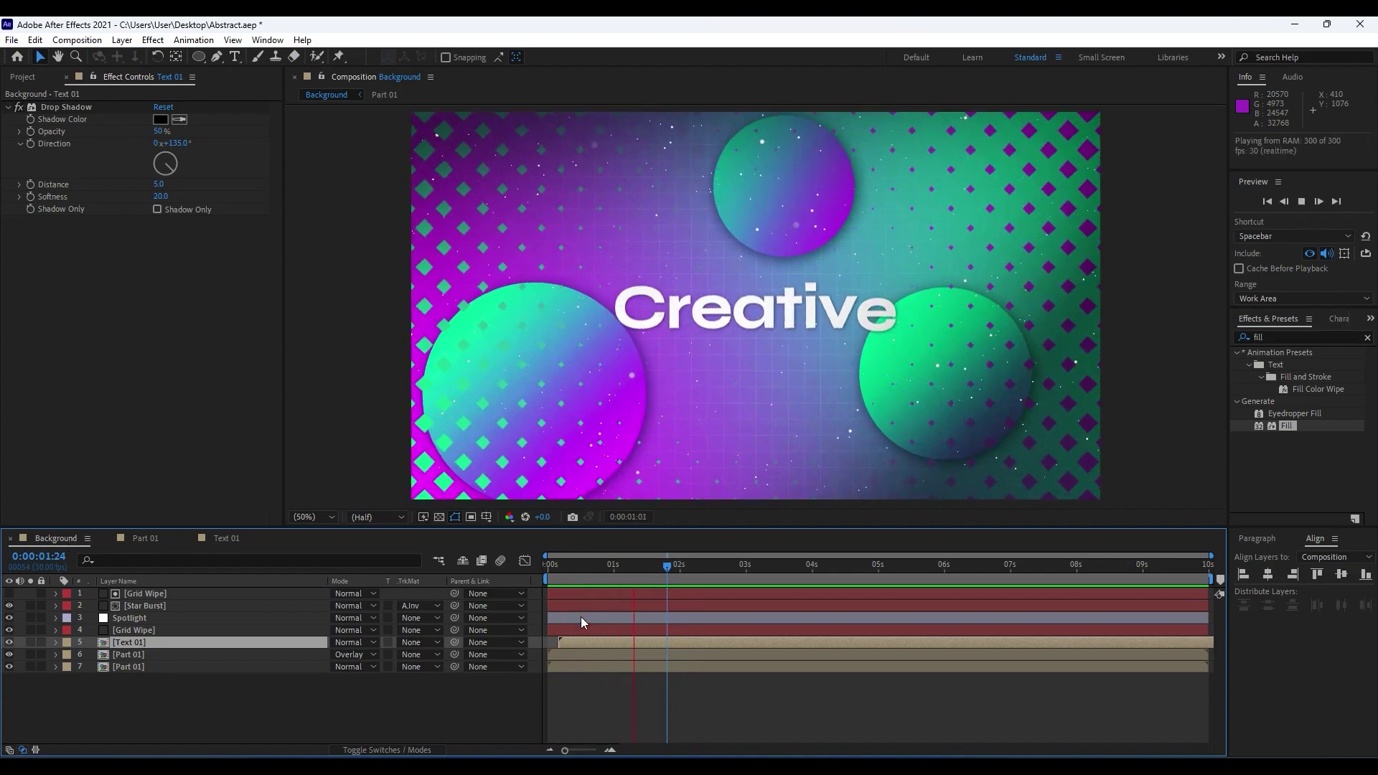
pyautogui.click(675, 566)
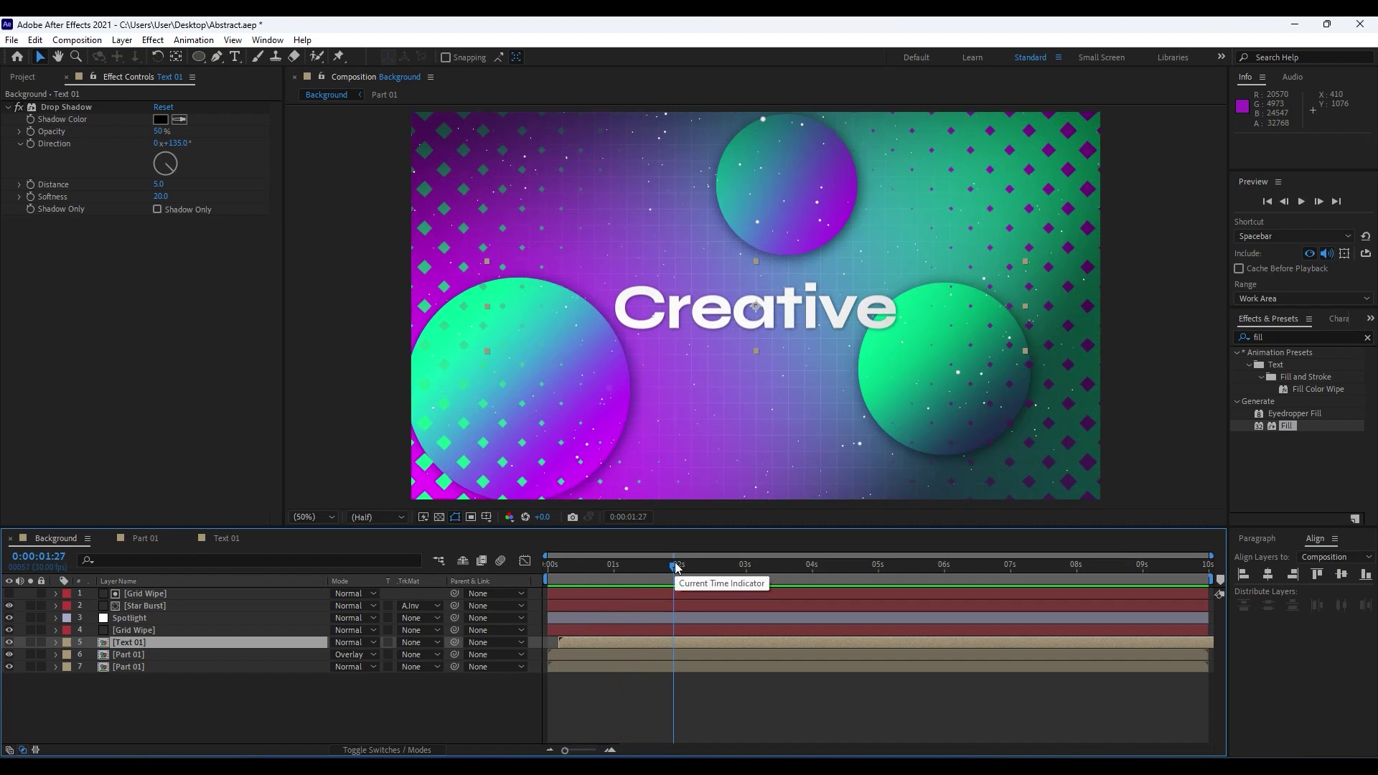